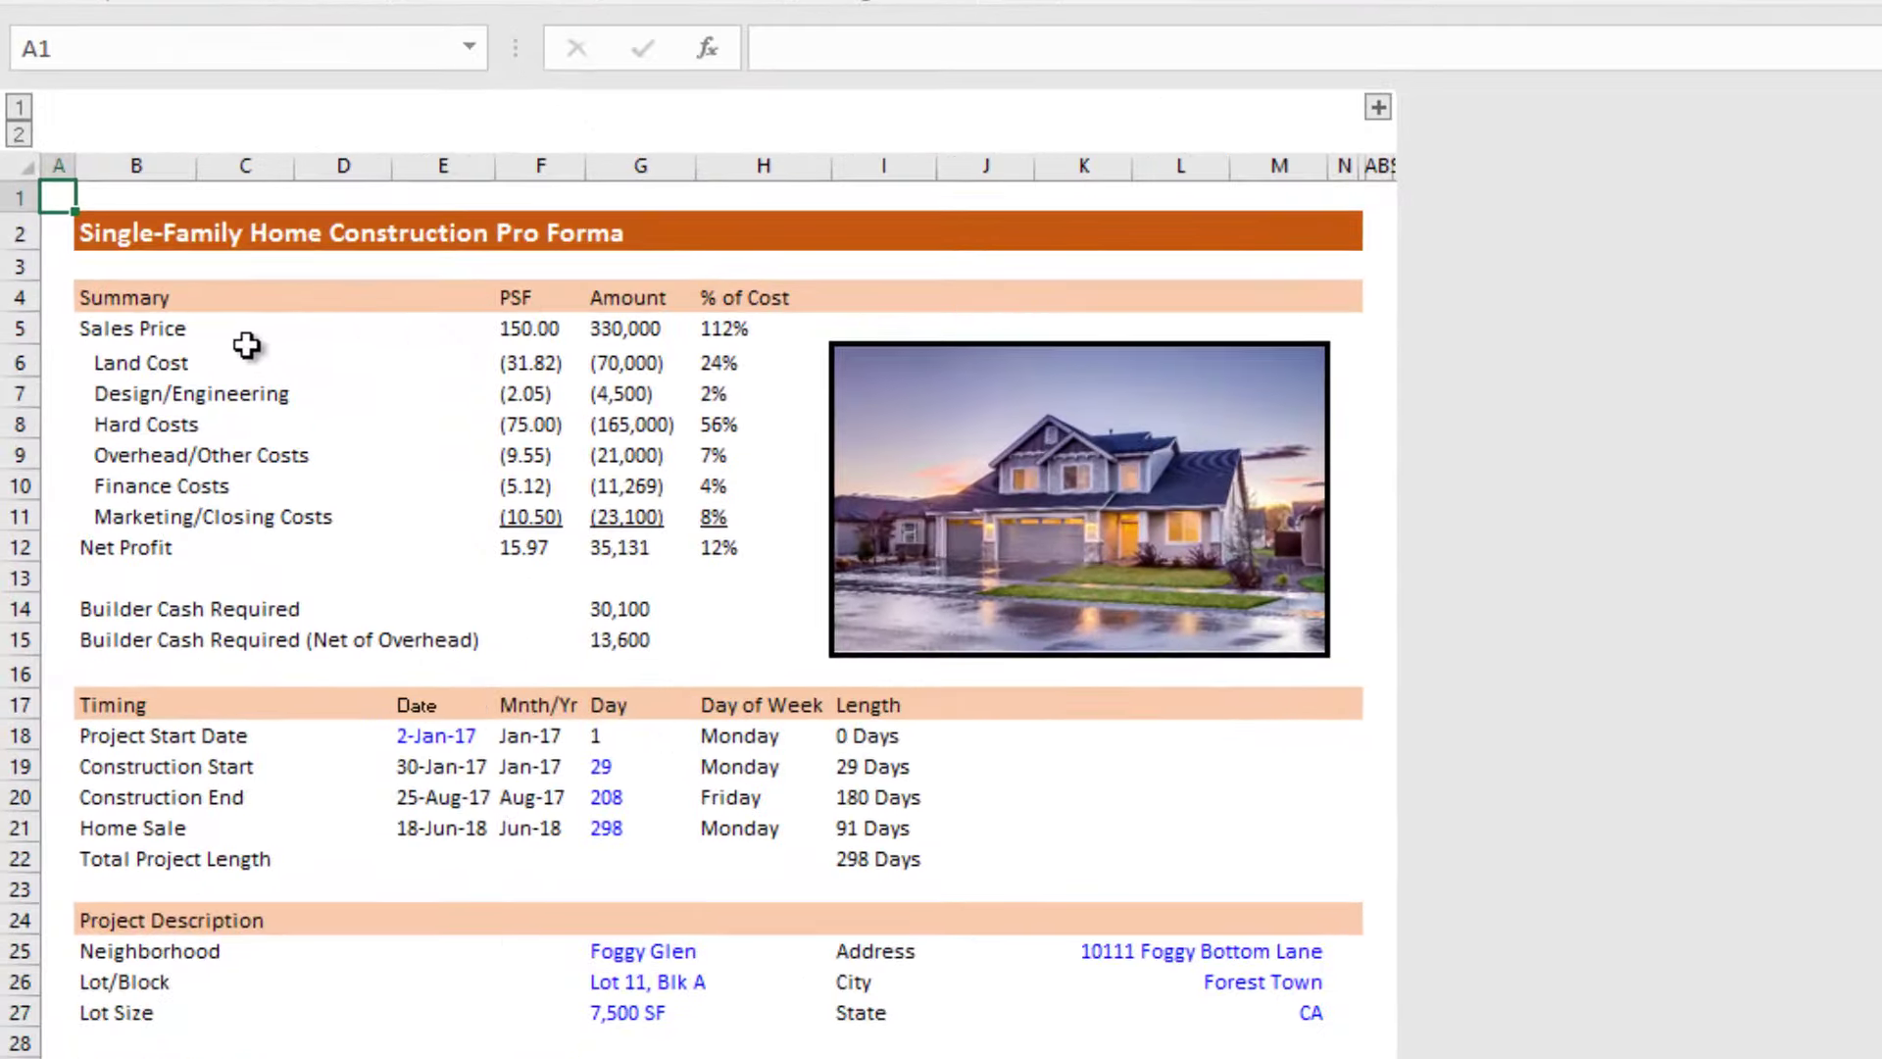
# Step: Review the Summary section's sales price, cost lines, net profit, and builder cash figures, along with the home picture
pyautogui.moveTo(147, 292); pyautogui.dragTo(958, 597)
pyautogui.click(569, 578)
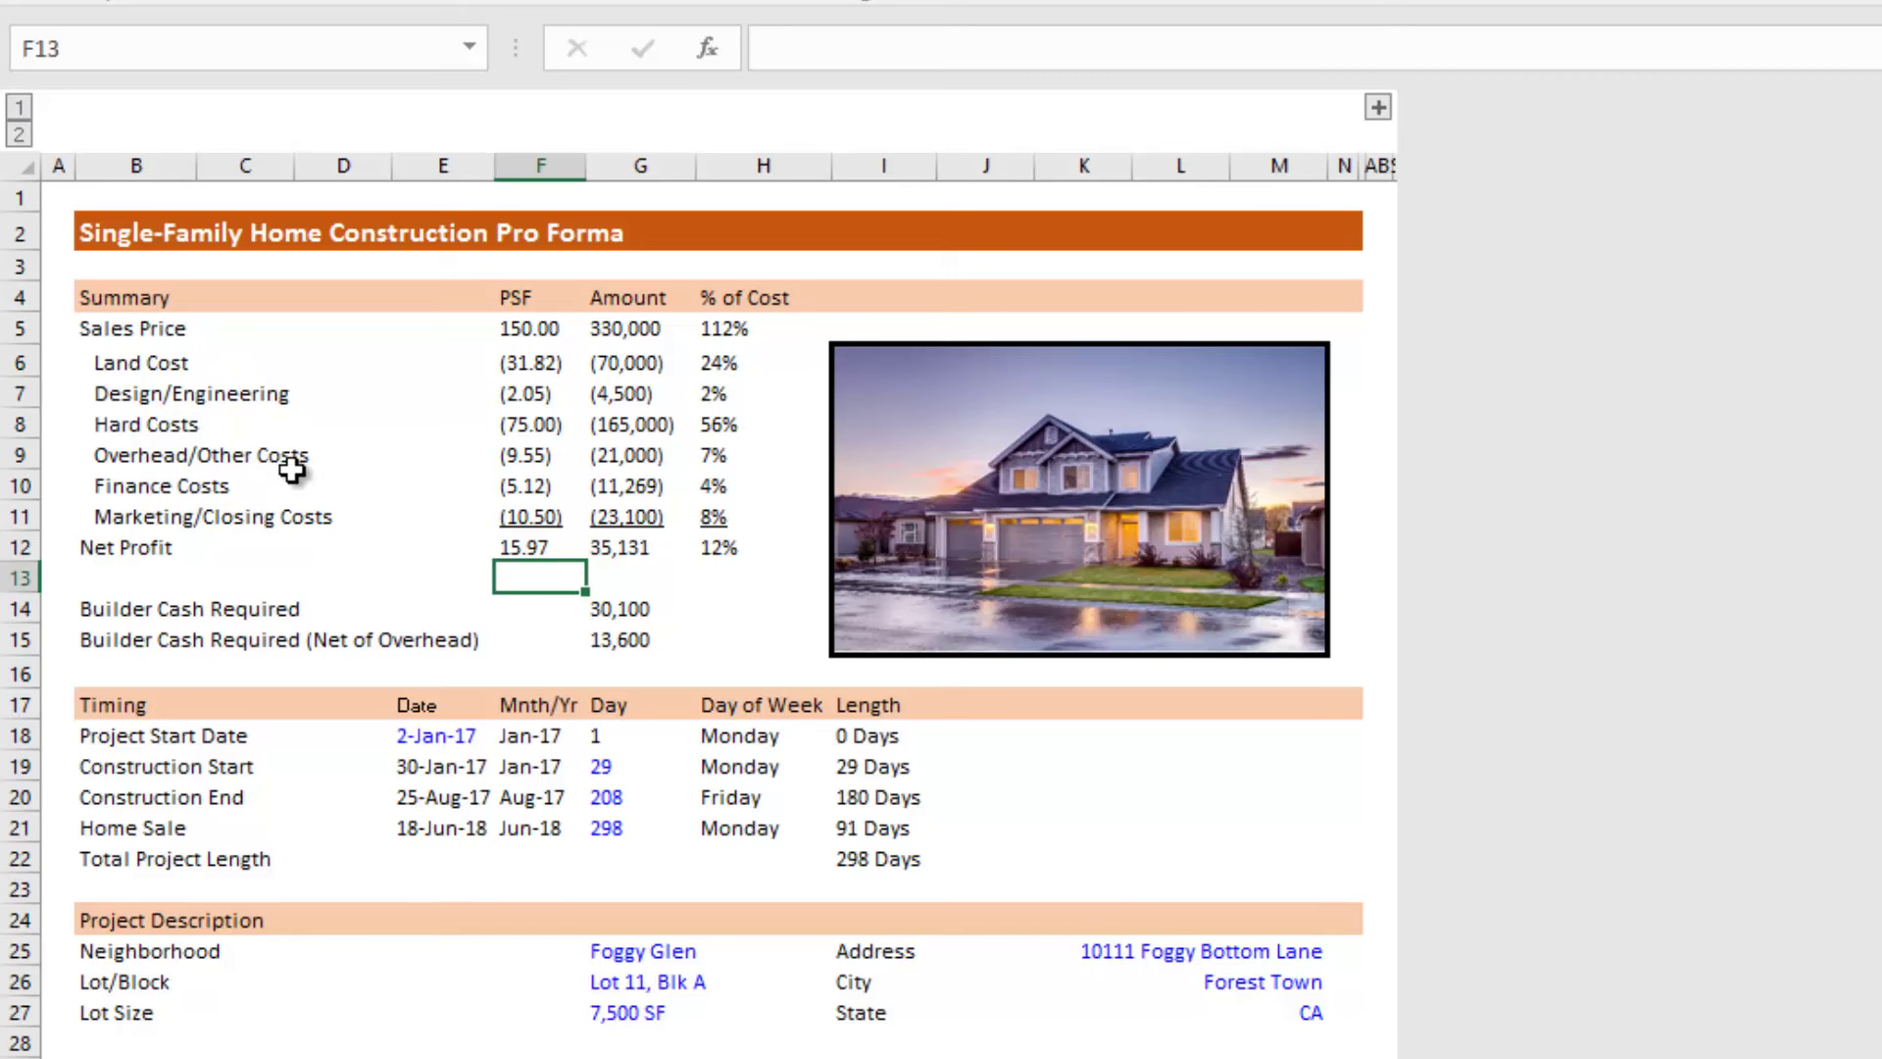
pyautogui.click(132, 336)
pyautogui.moveTo(132, 336); pyautogui.dragTo(622, 516)
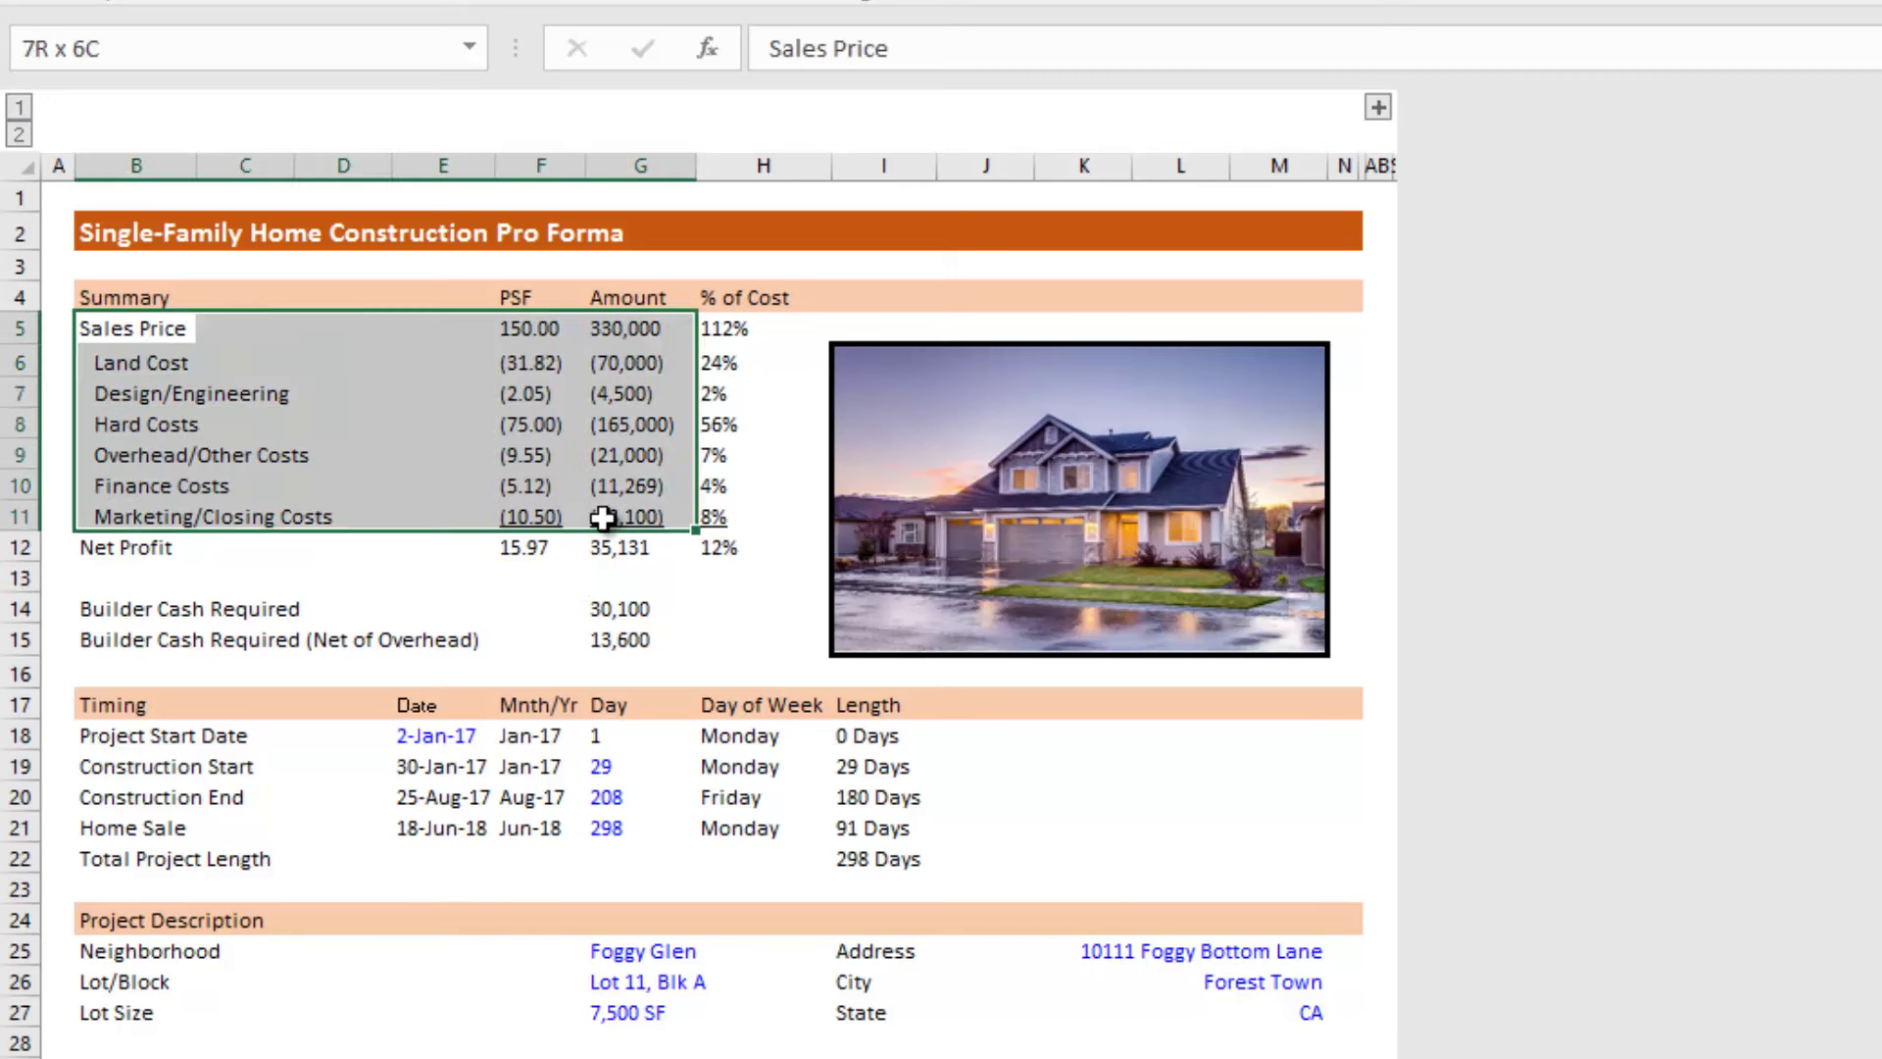
pyautogui.click(622, 548)
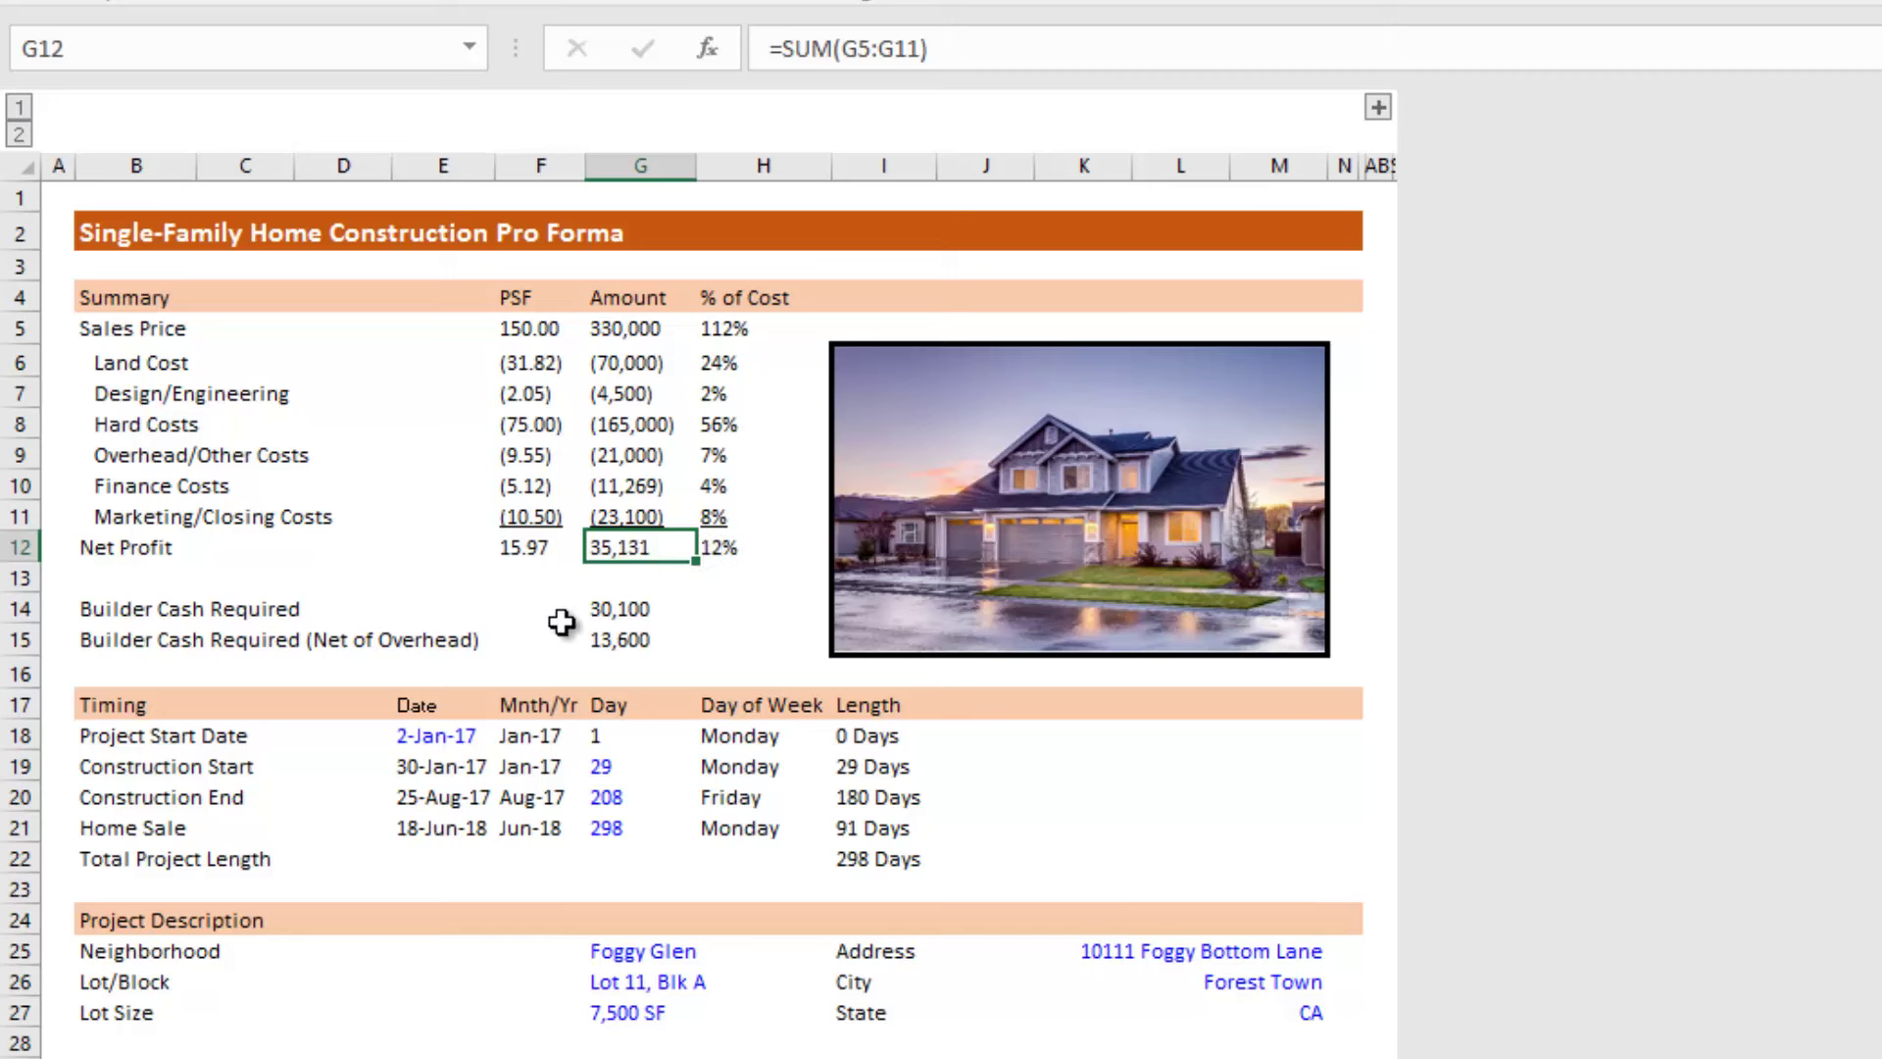
pyautogui.click(609, 609)
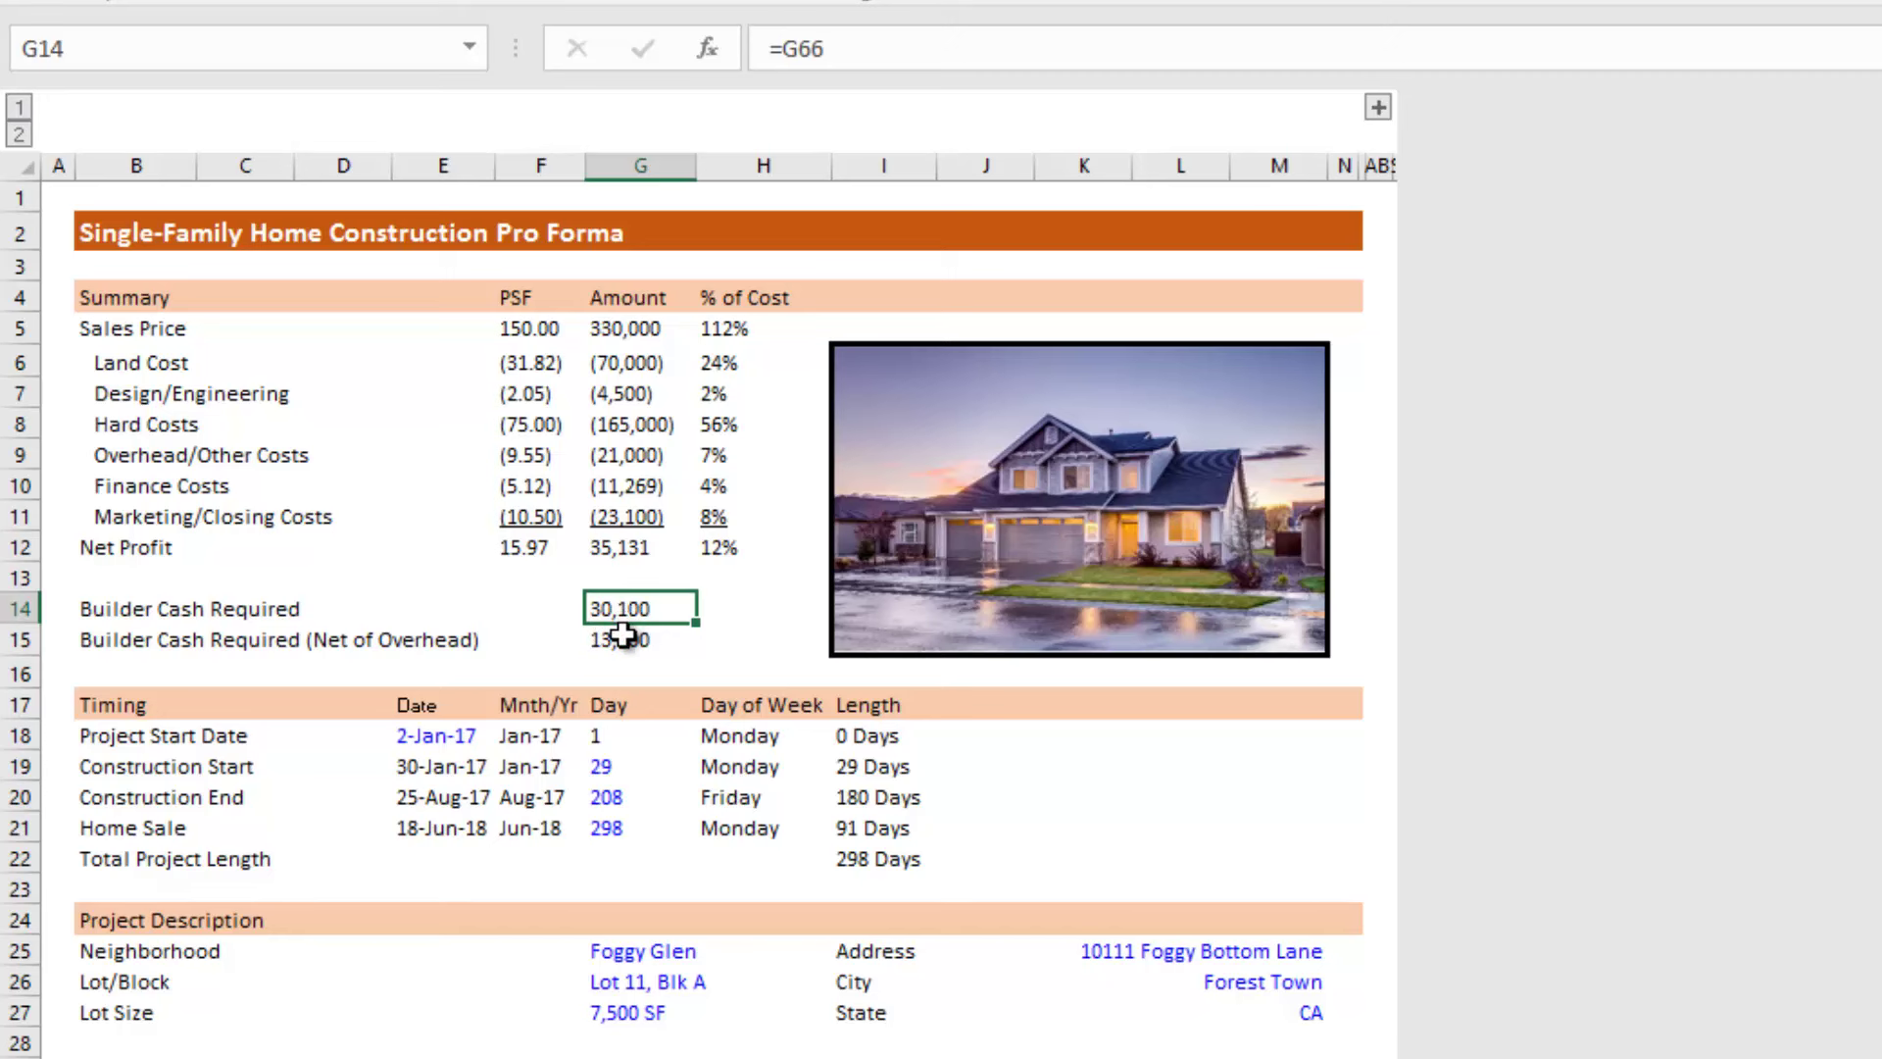
pyautogui.click(624, 637)
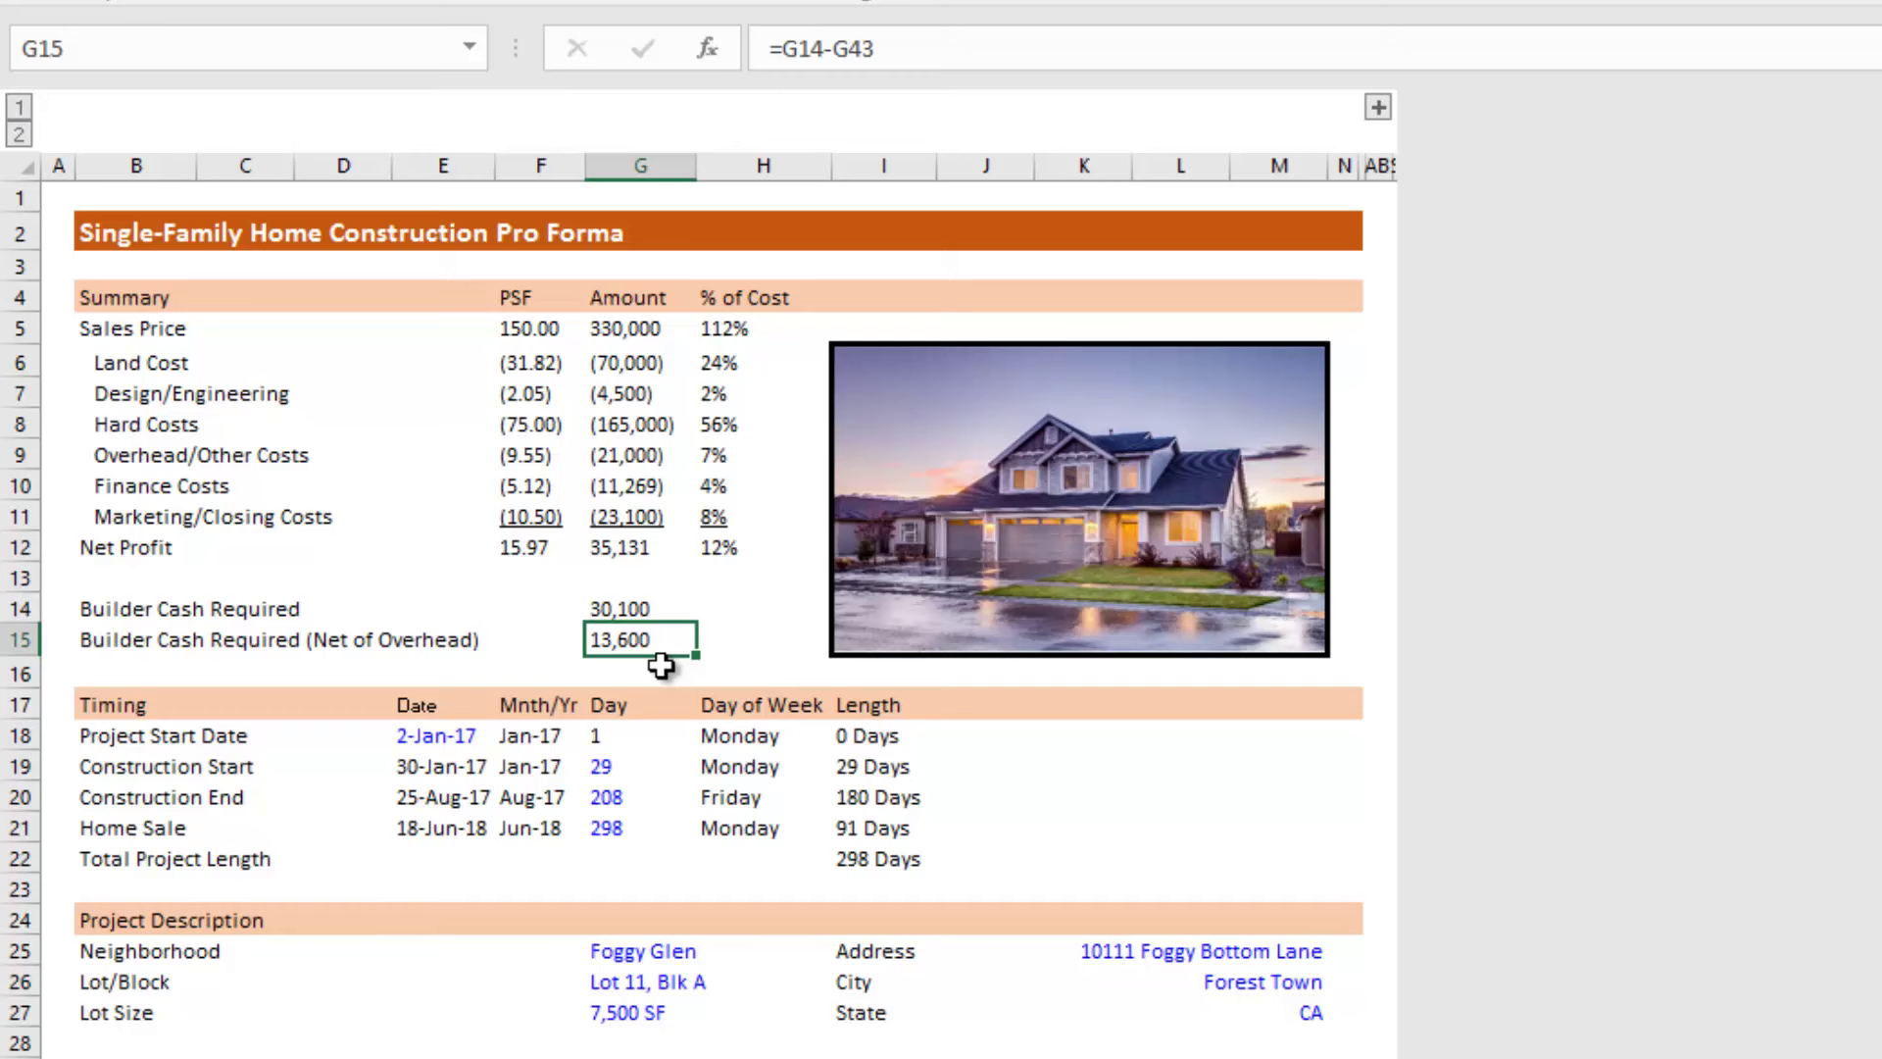
pyautogui.click(948, 468)
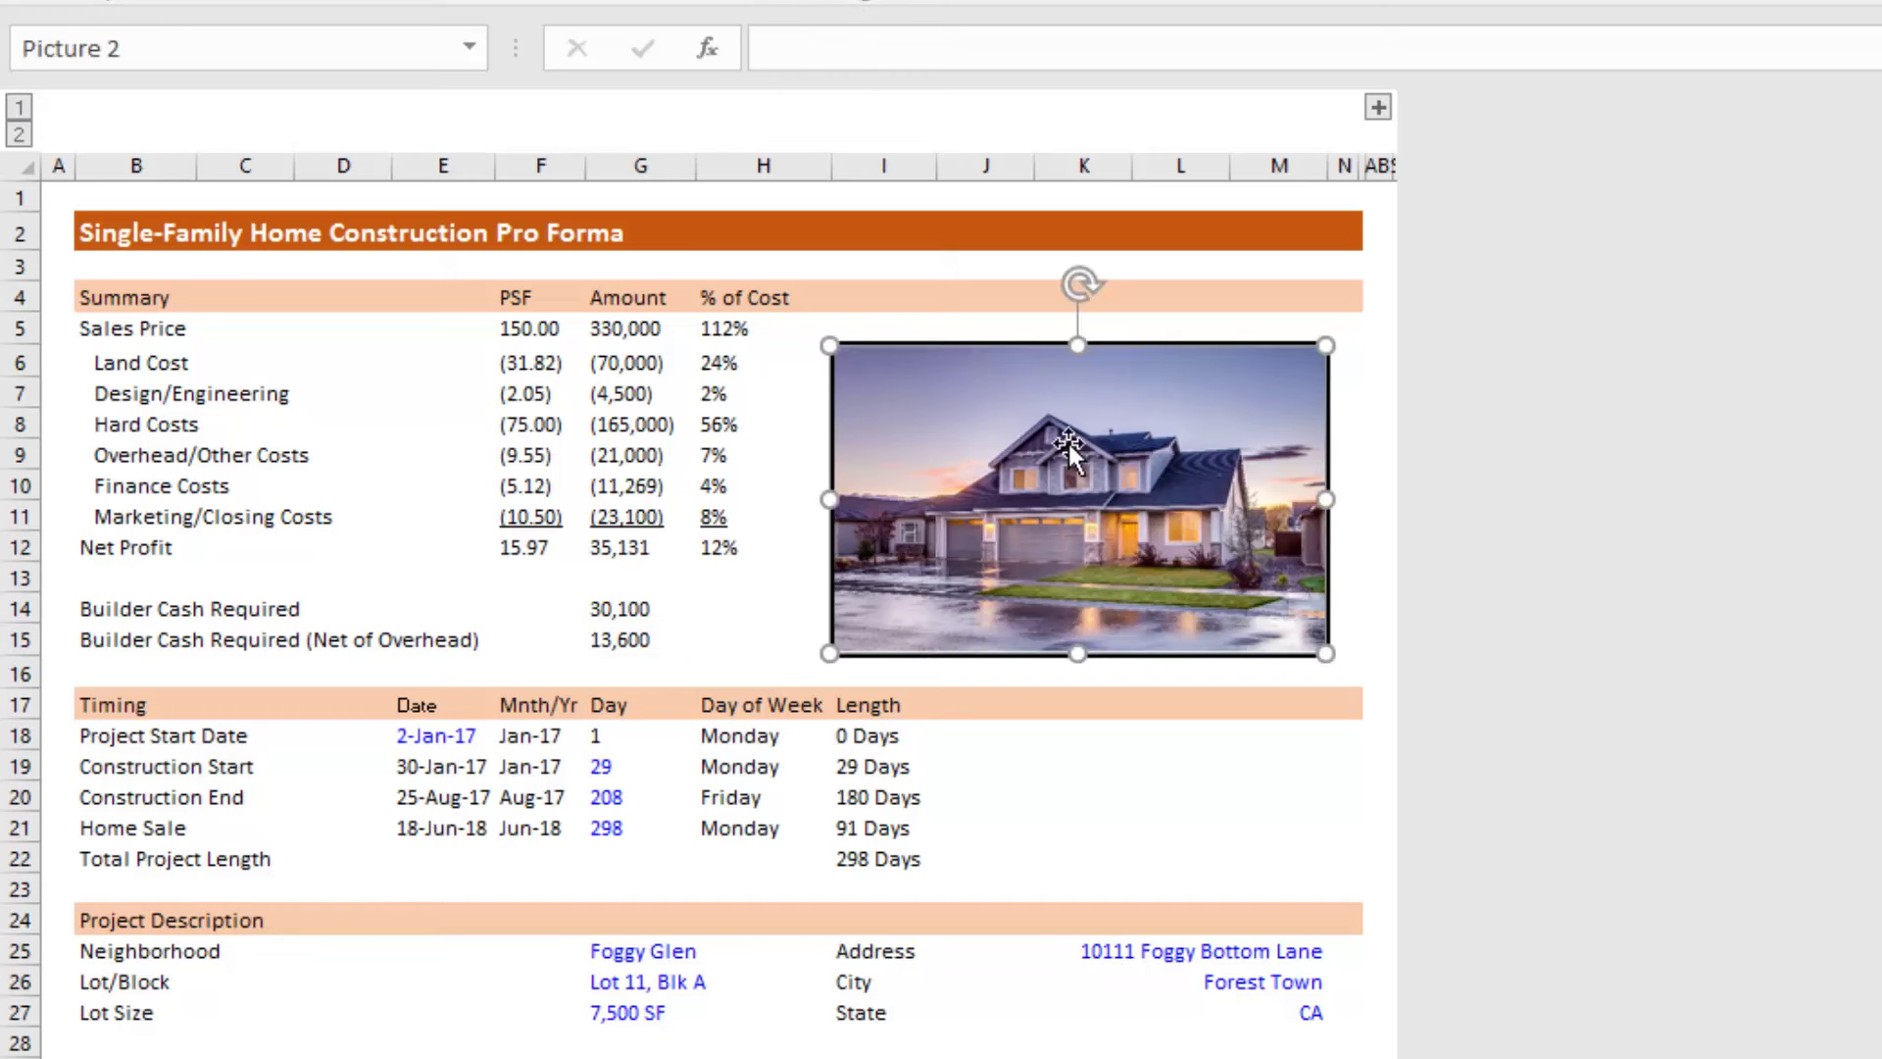
pyautogui.click(713, 520)
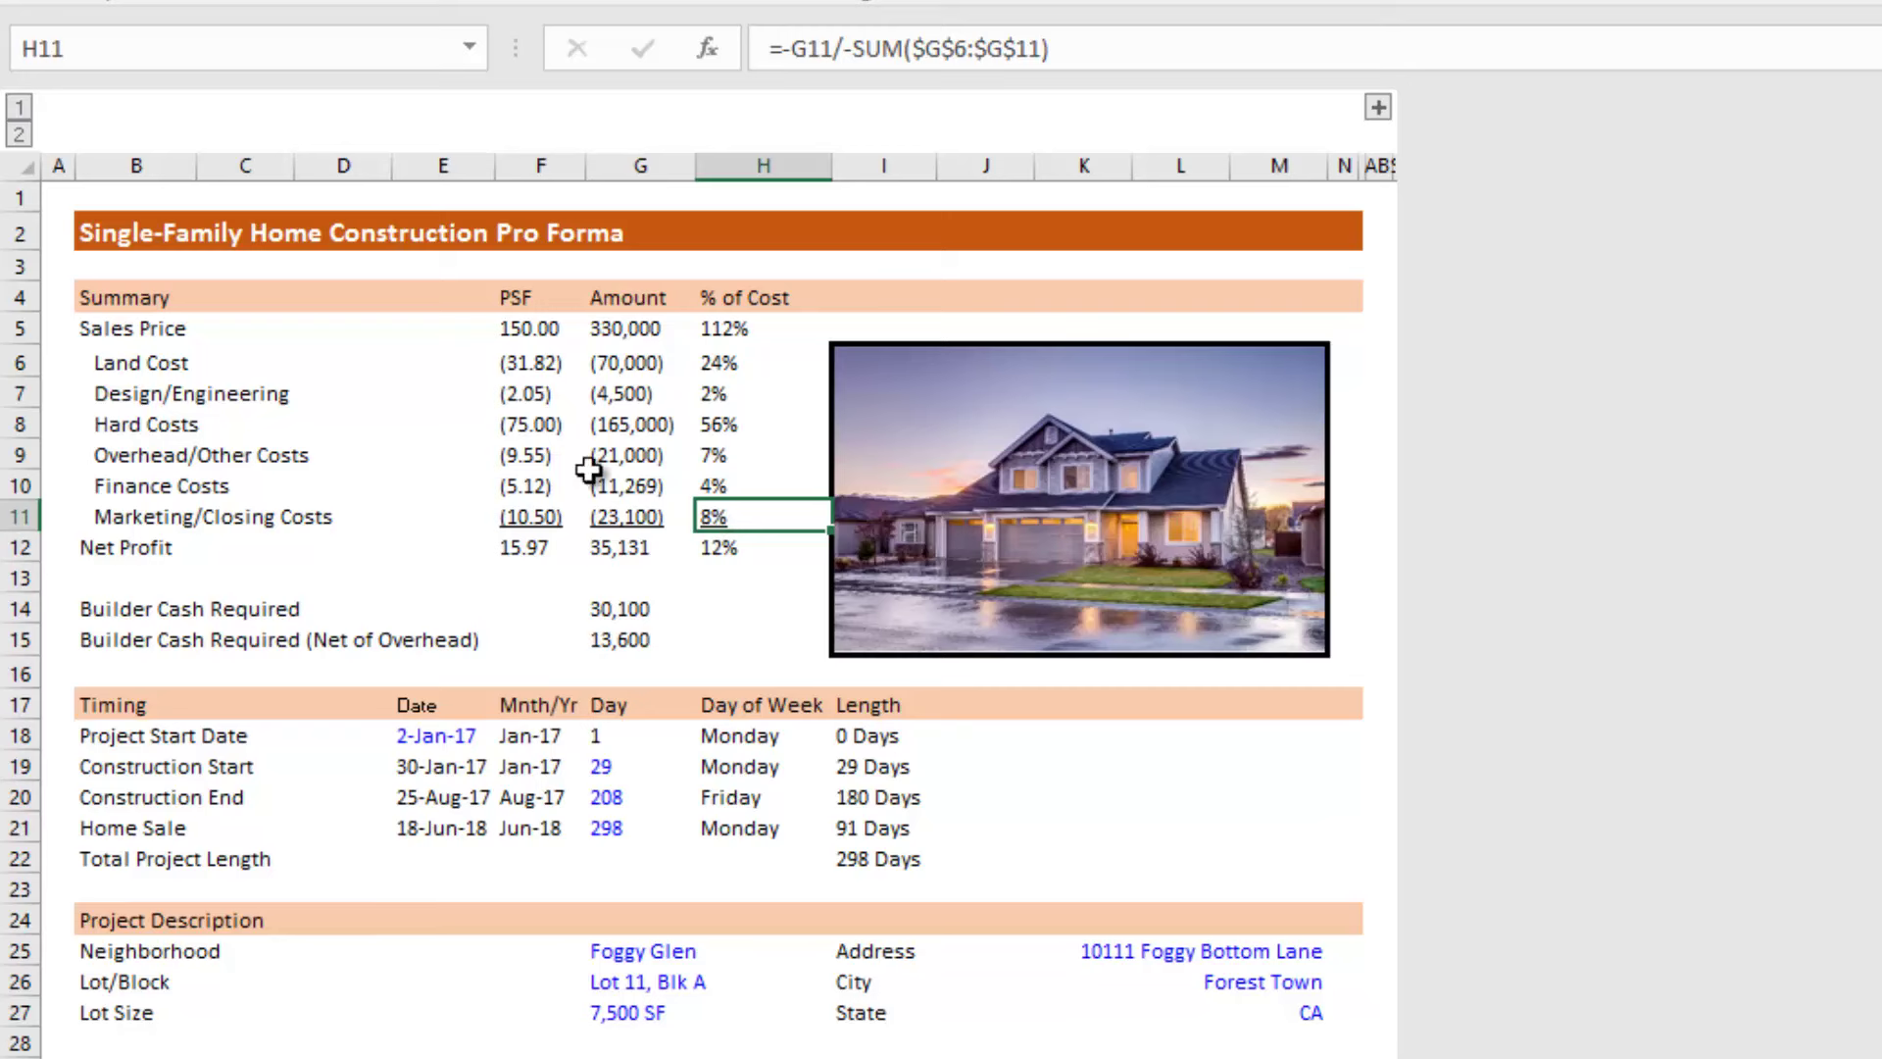
# Step: Set the Project Start Date in the Timing section to 2/1/16
pyautogui.scroll(-2, 346, 561)
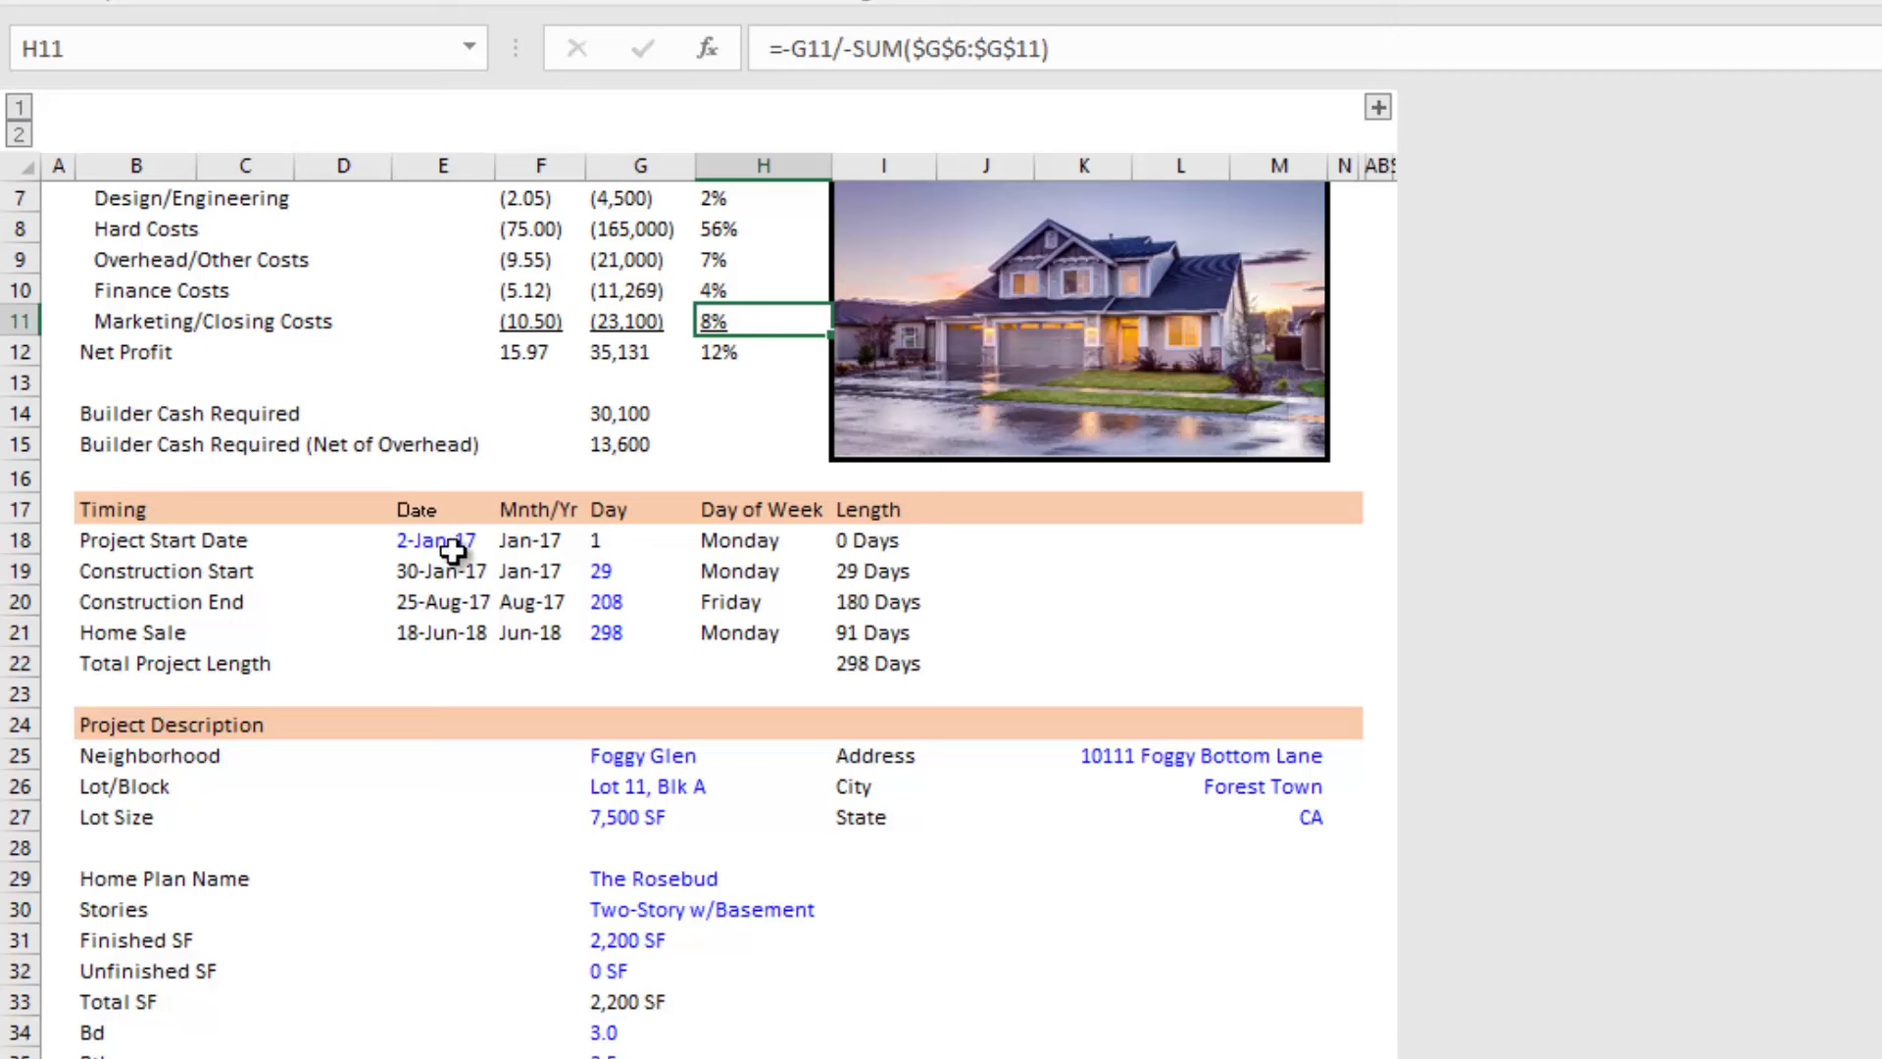
pyautogui.click(443, 540)
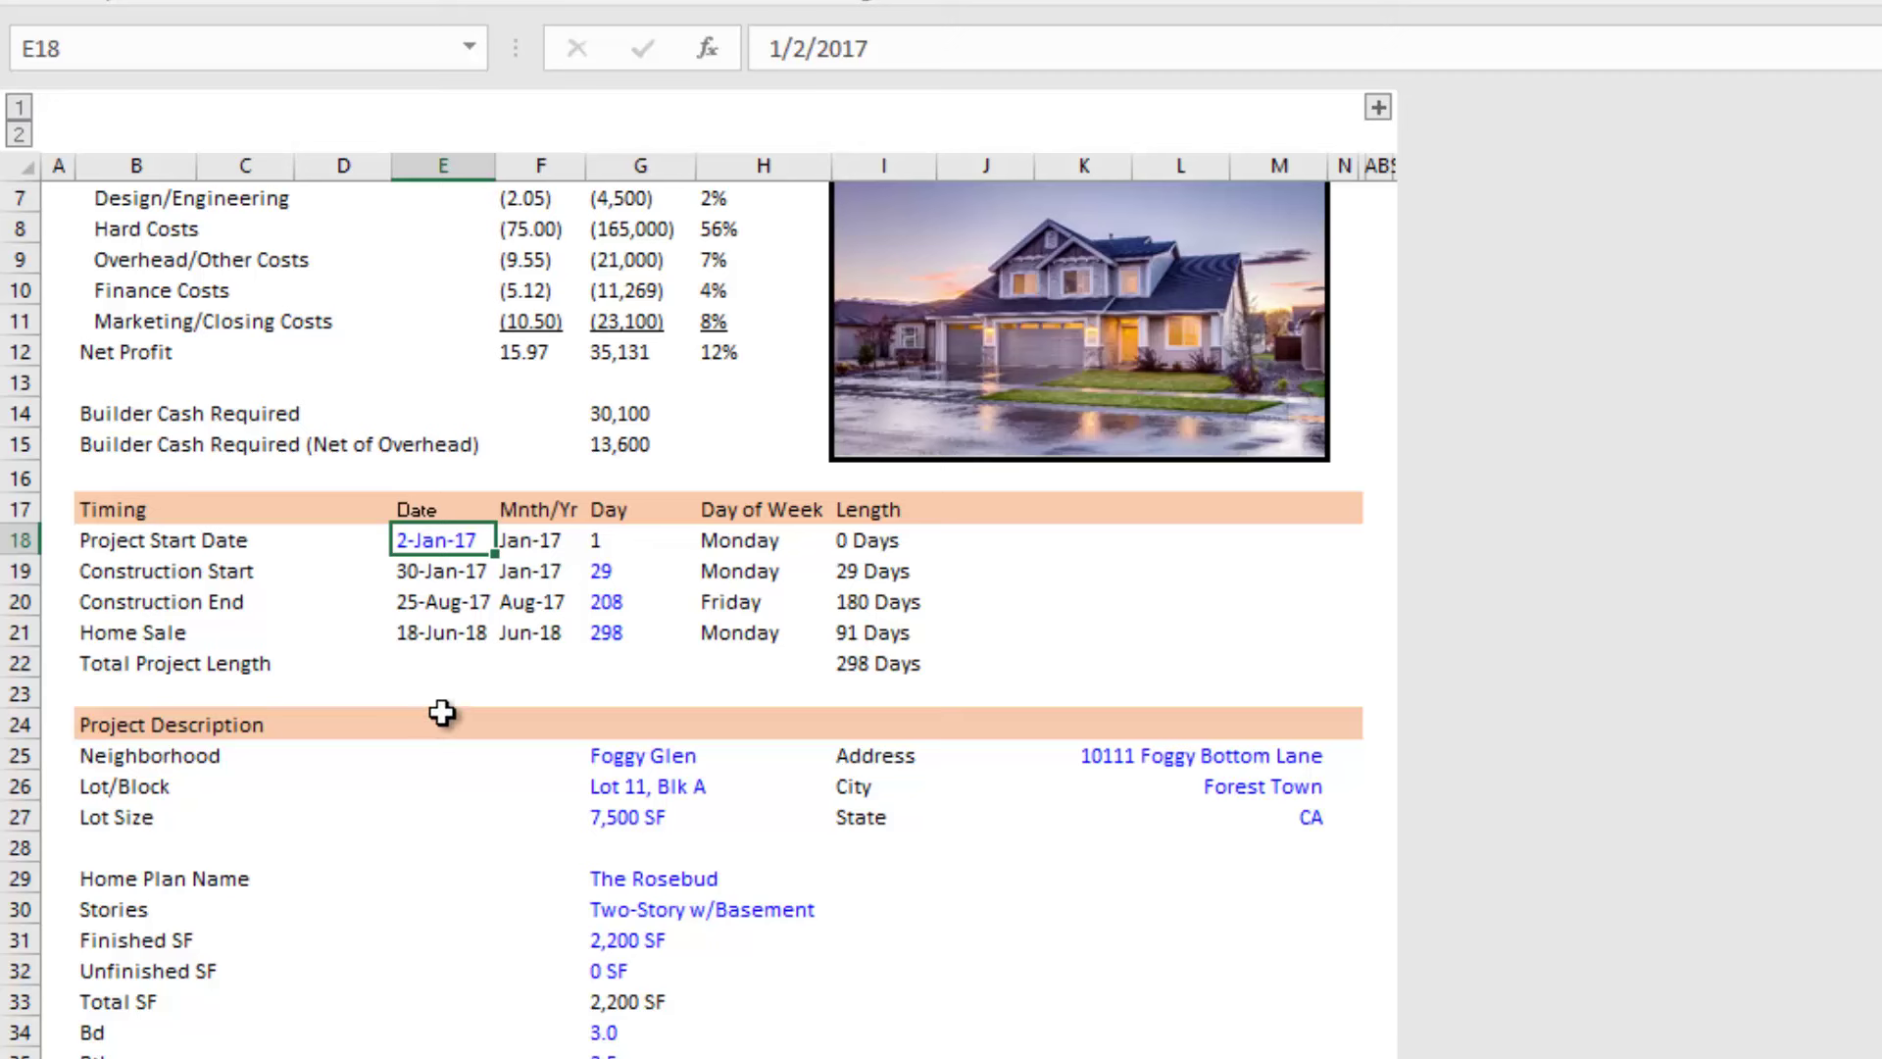
pyautogui.click(705, 544)
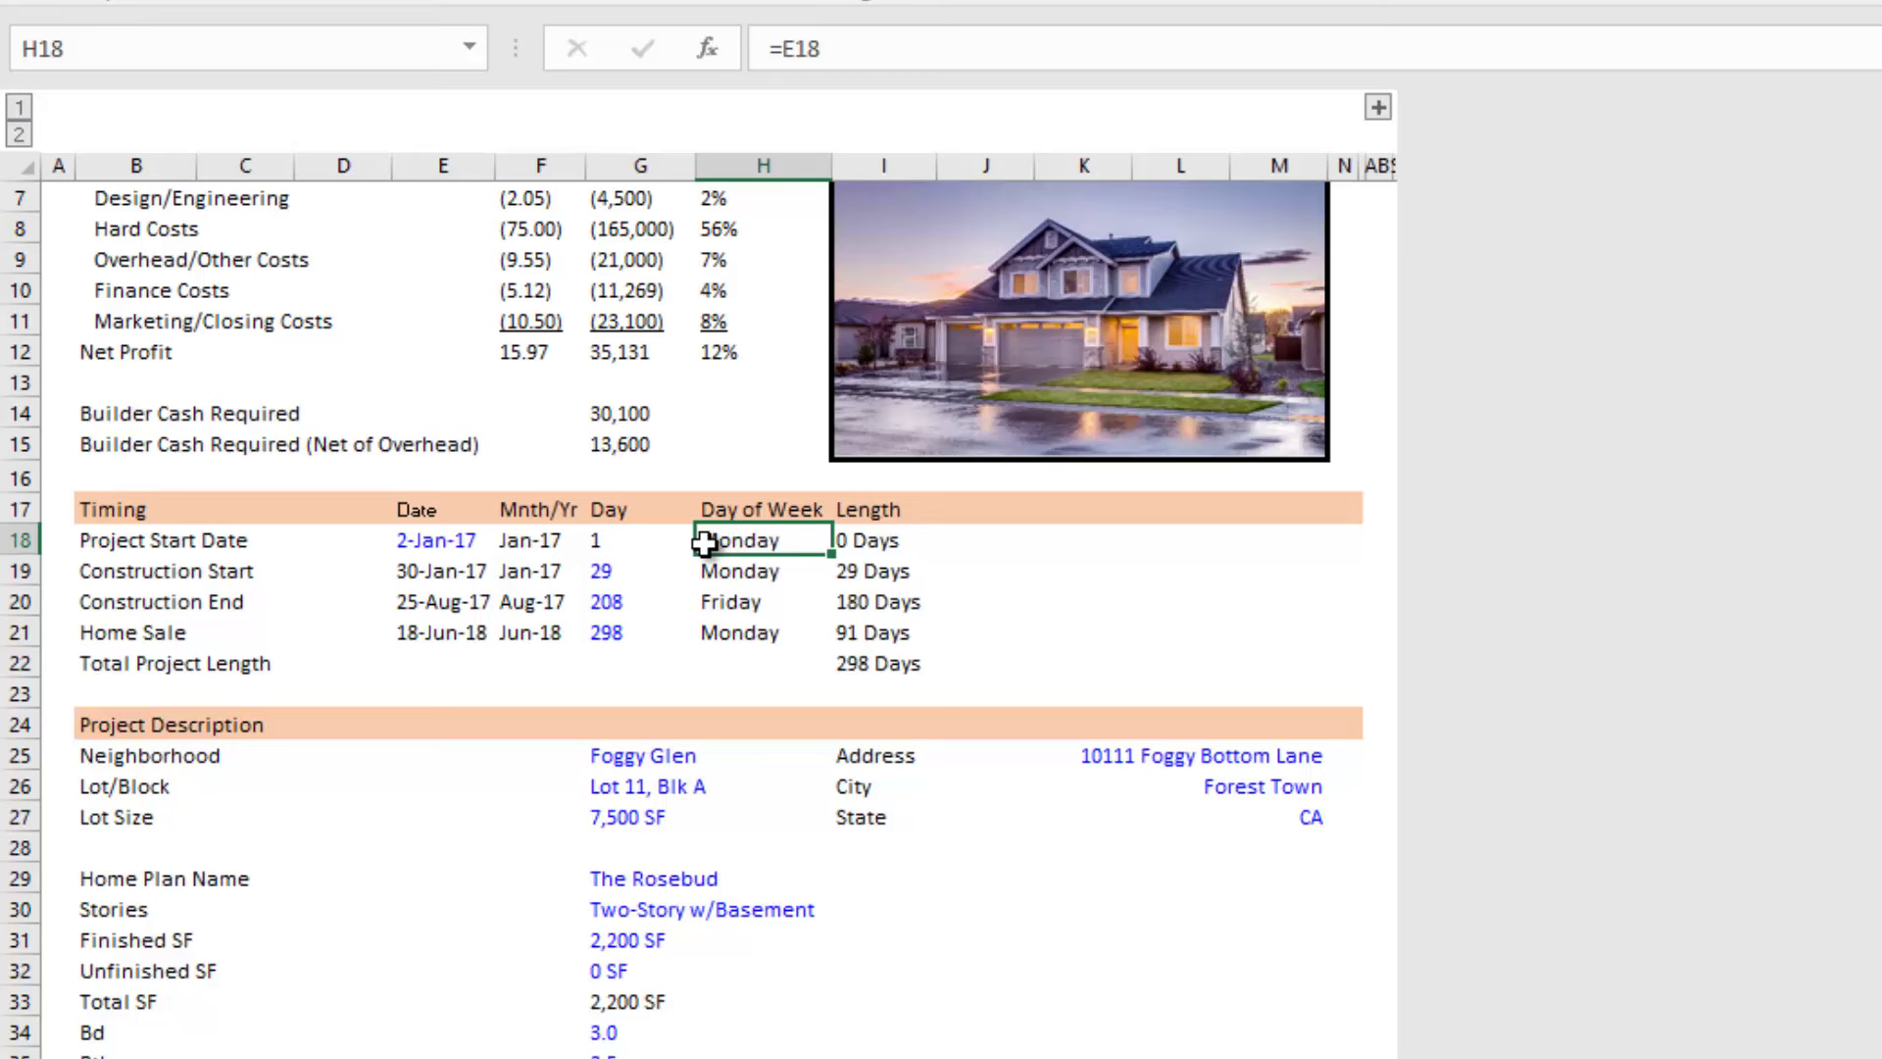
pyautogui.click(436, 543)
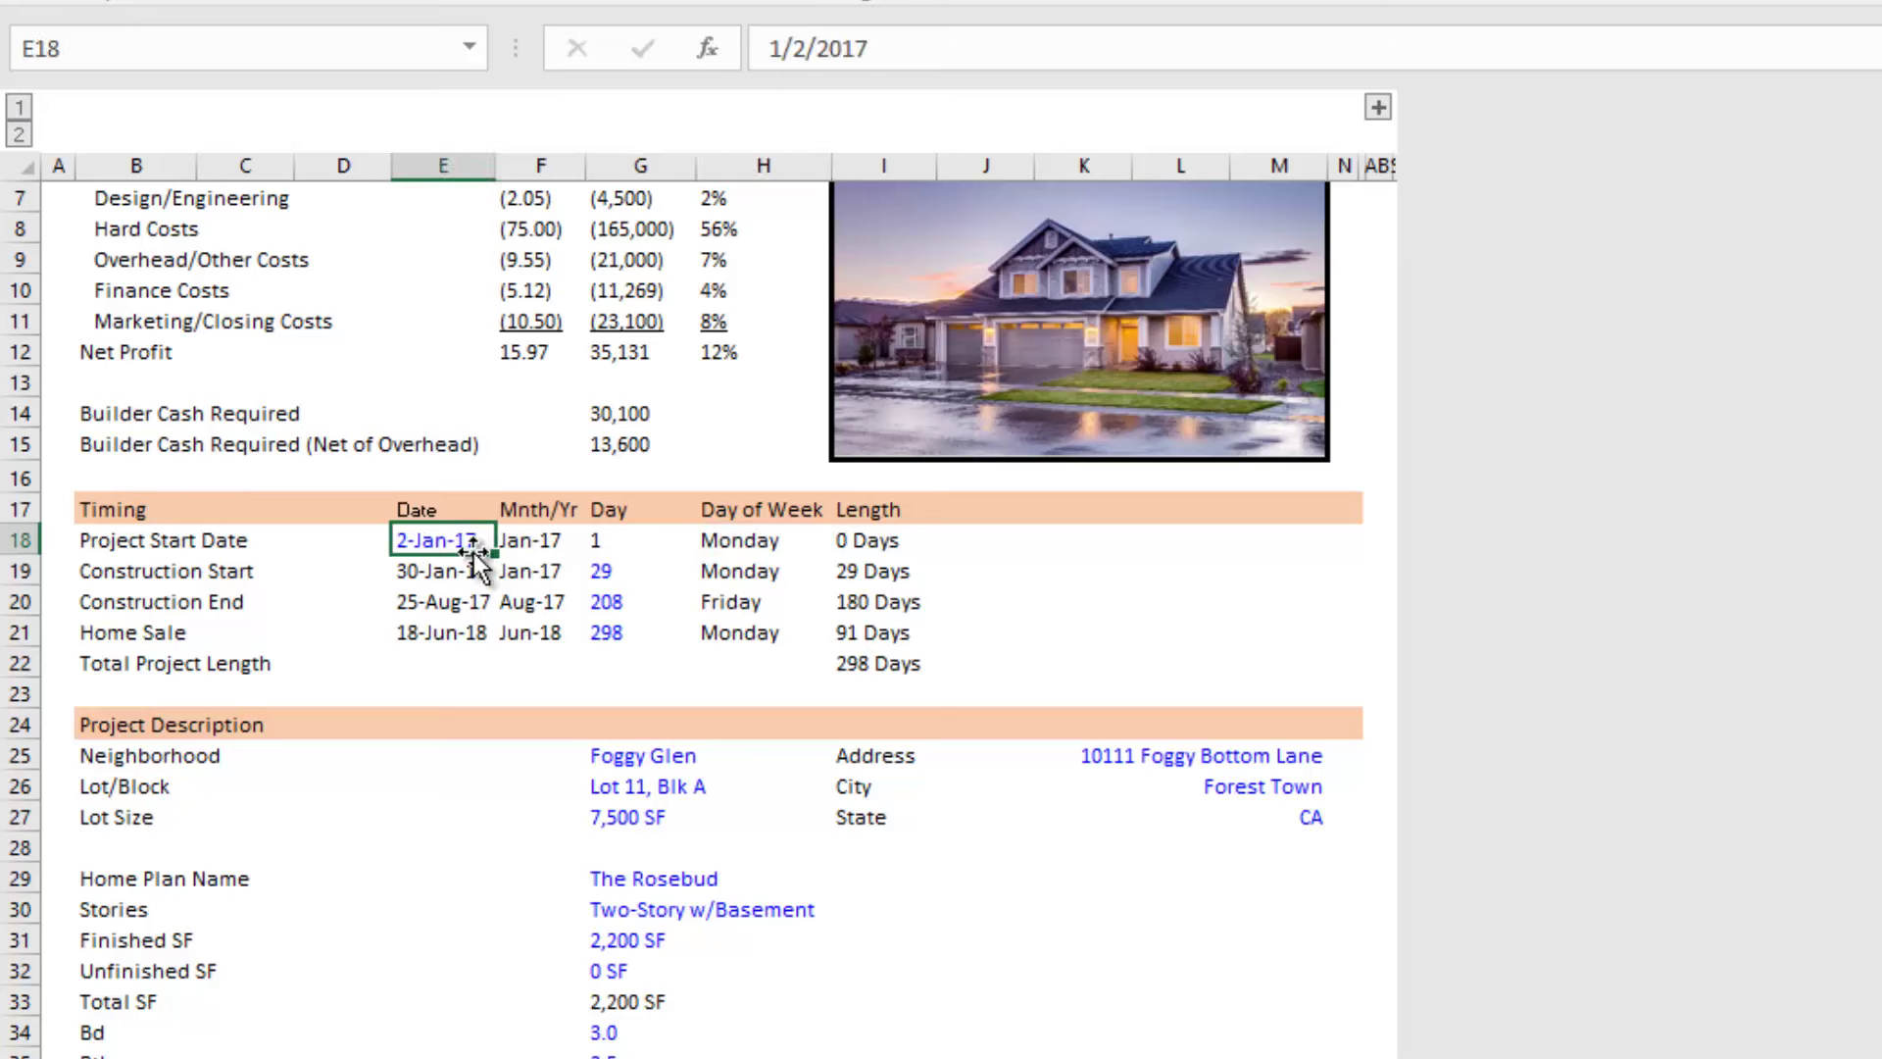
pyautogui.write('2/1/16')
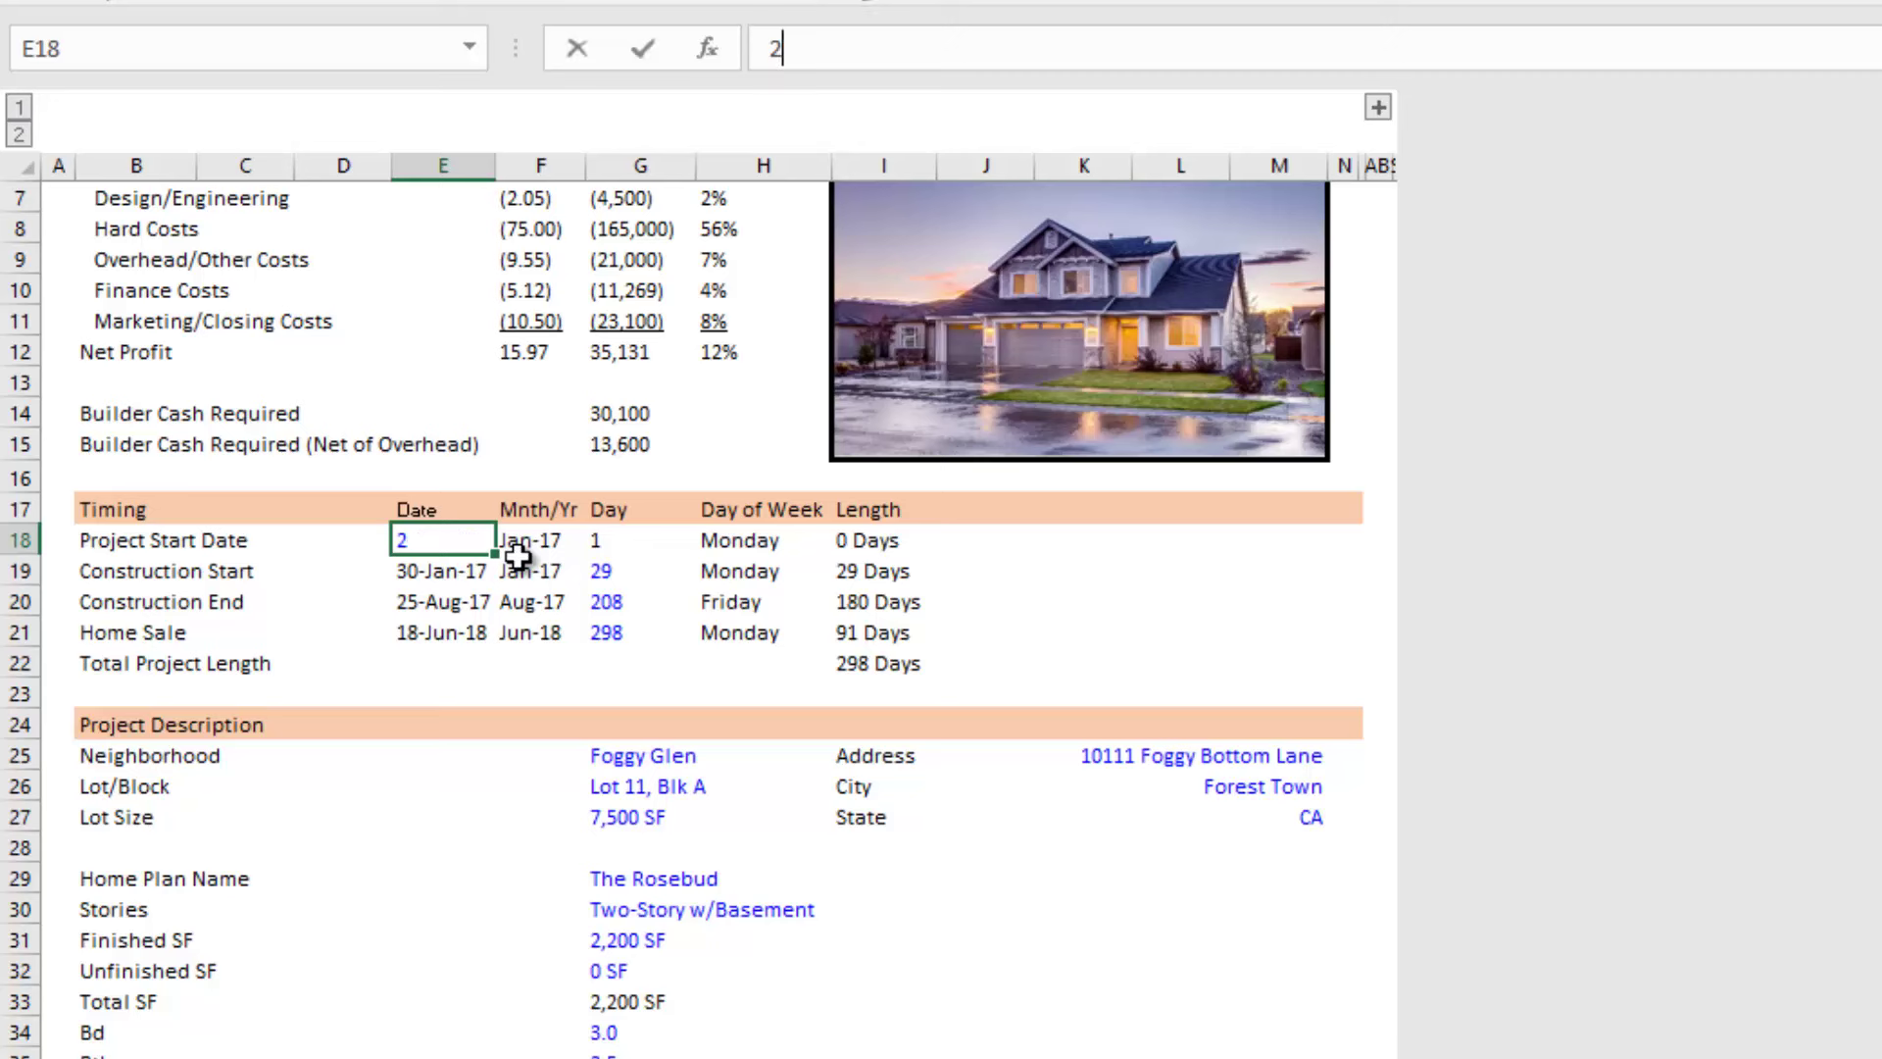
pyautogui.press('Return')
pyautogui.press('Up')
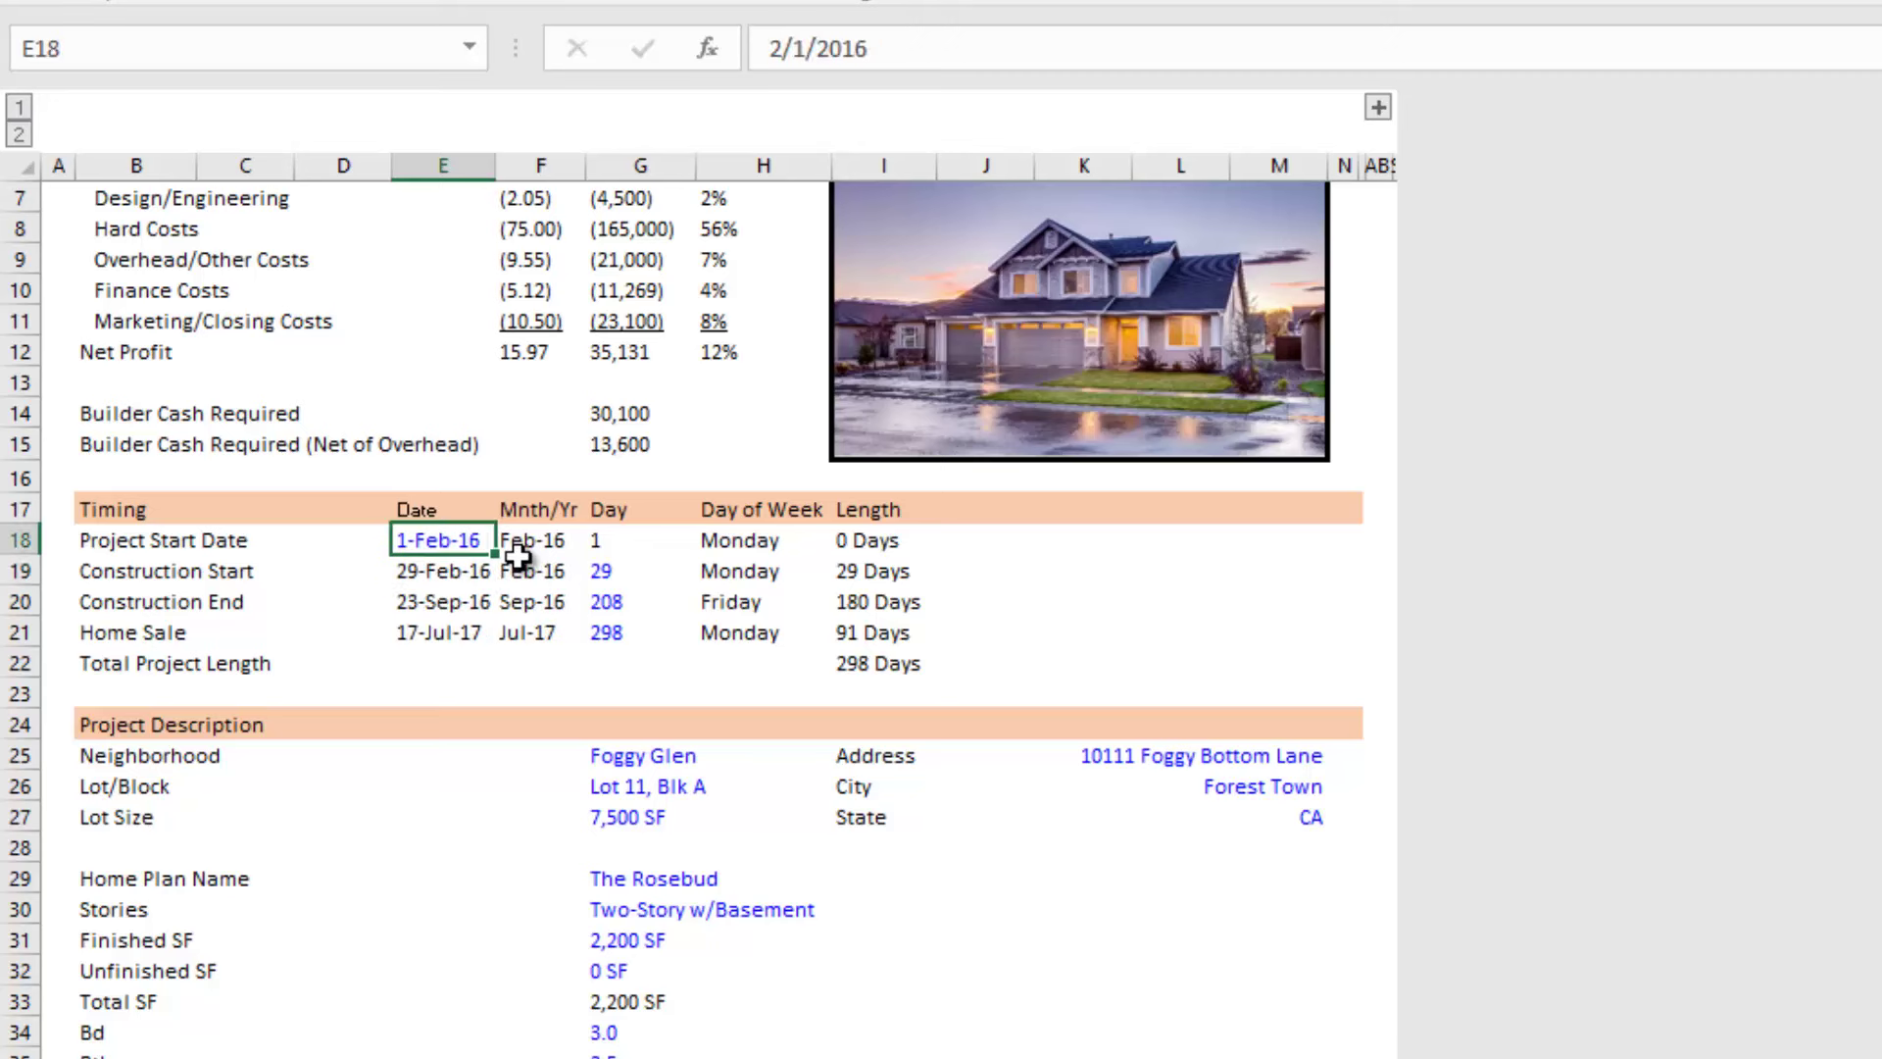
# Step: Check the Project Start Date row's day of week, length, day number, and month/year formula
pyautogui.press('Right')
pyautogui.press('Right')
pyautogui.press('Right')
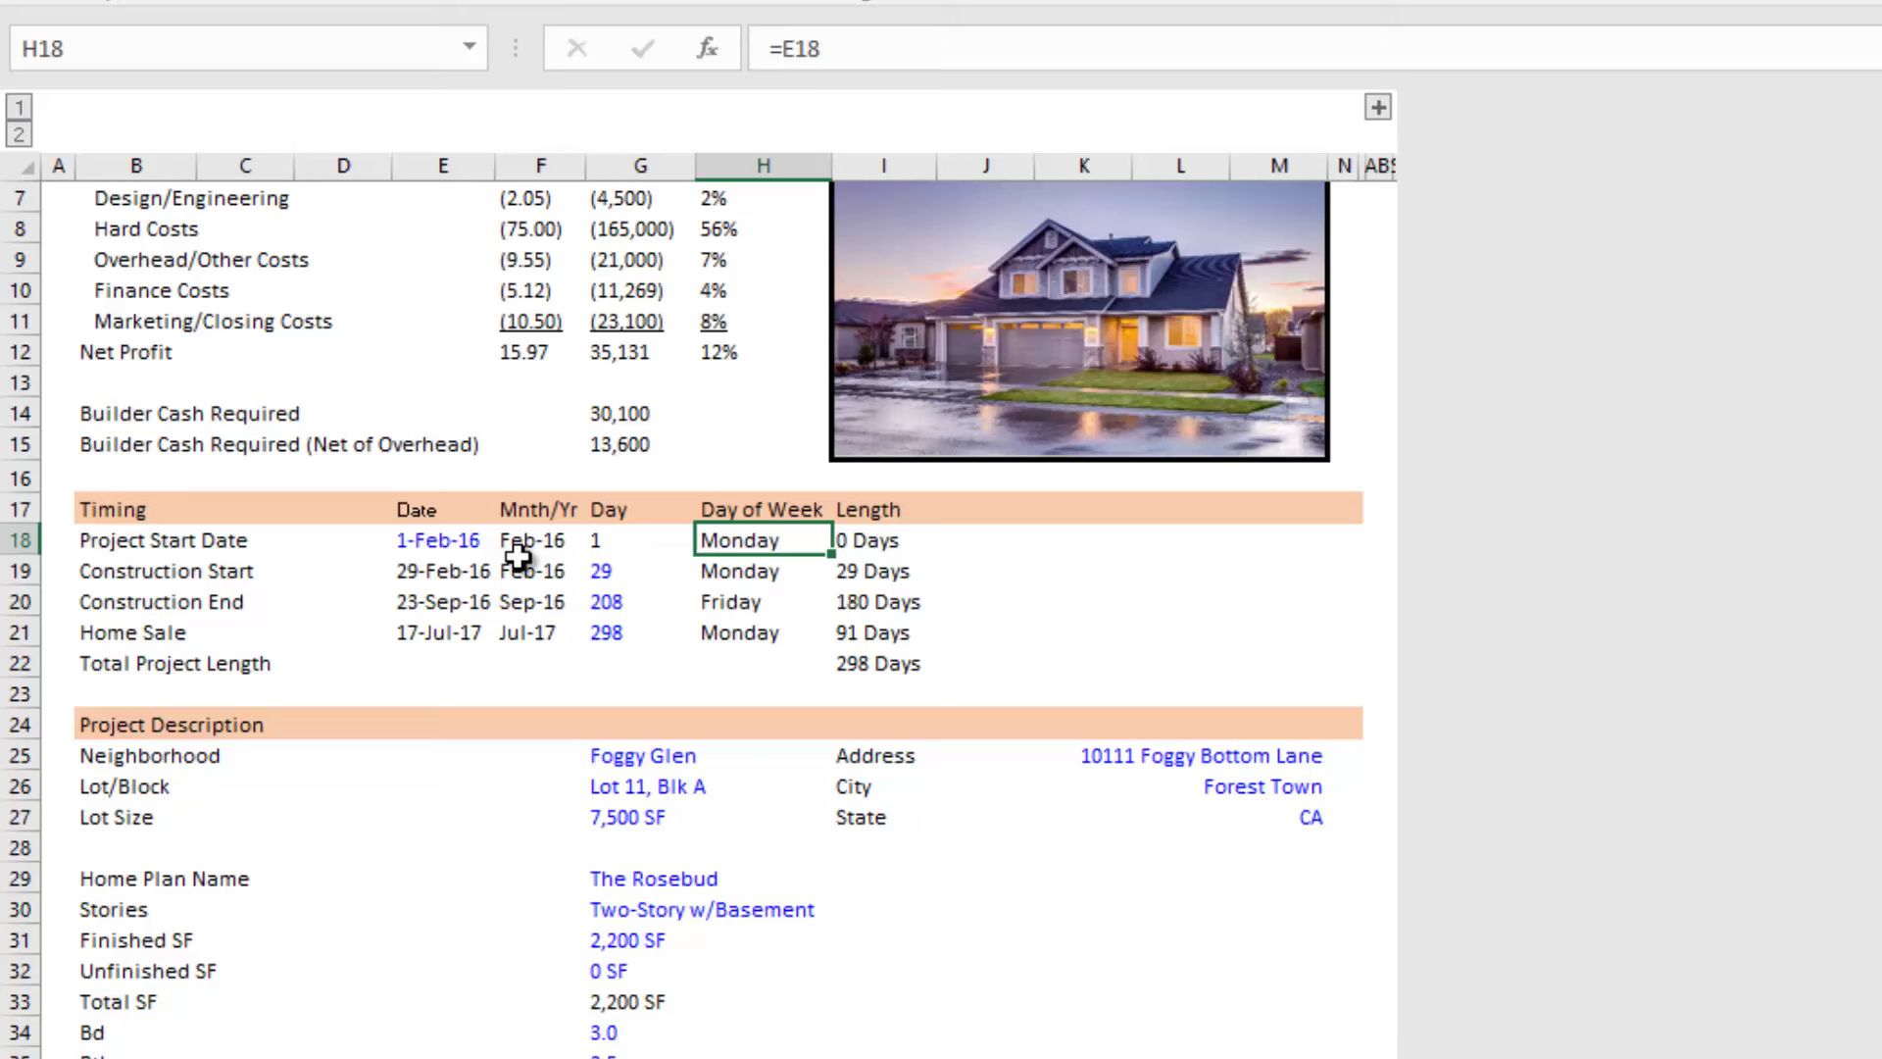
pyautogui.press('Right')
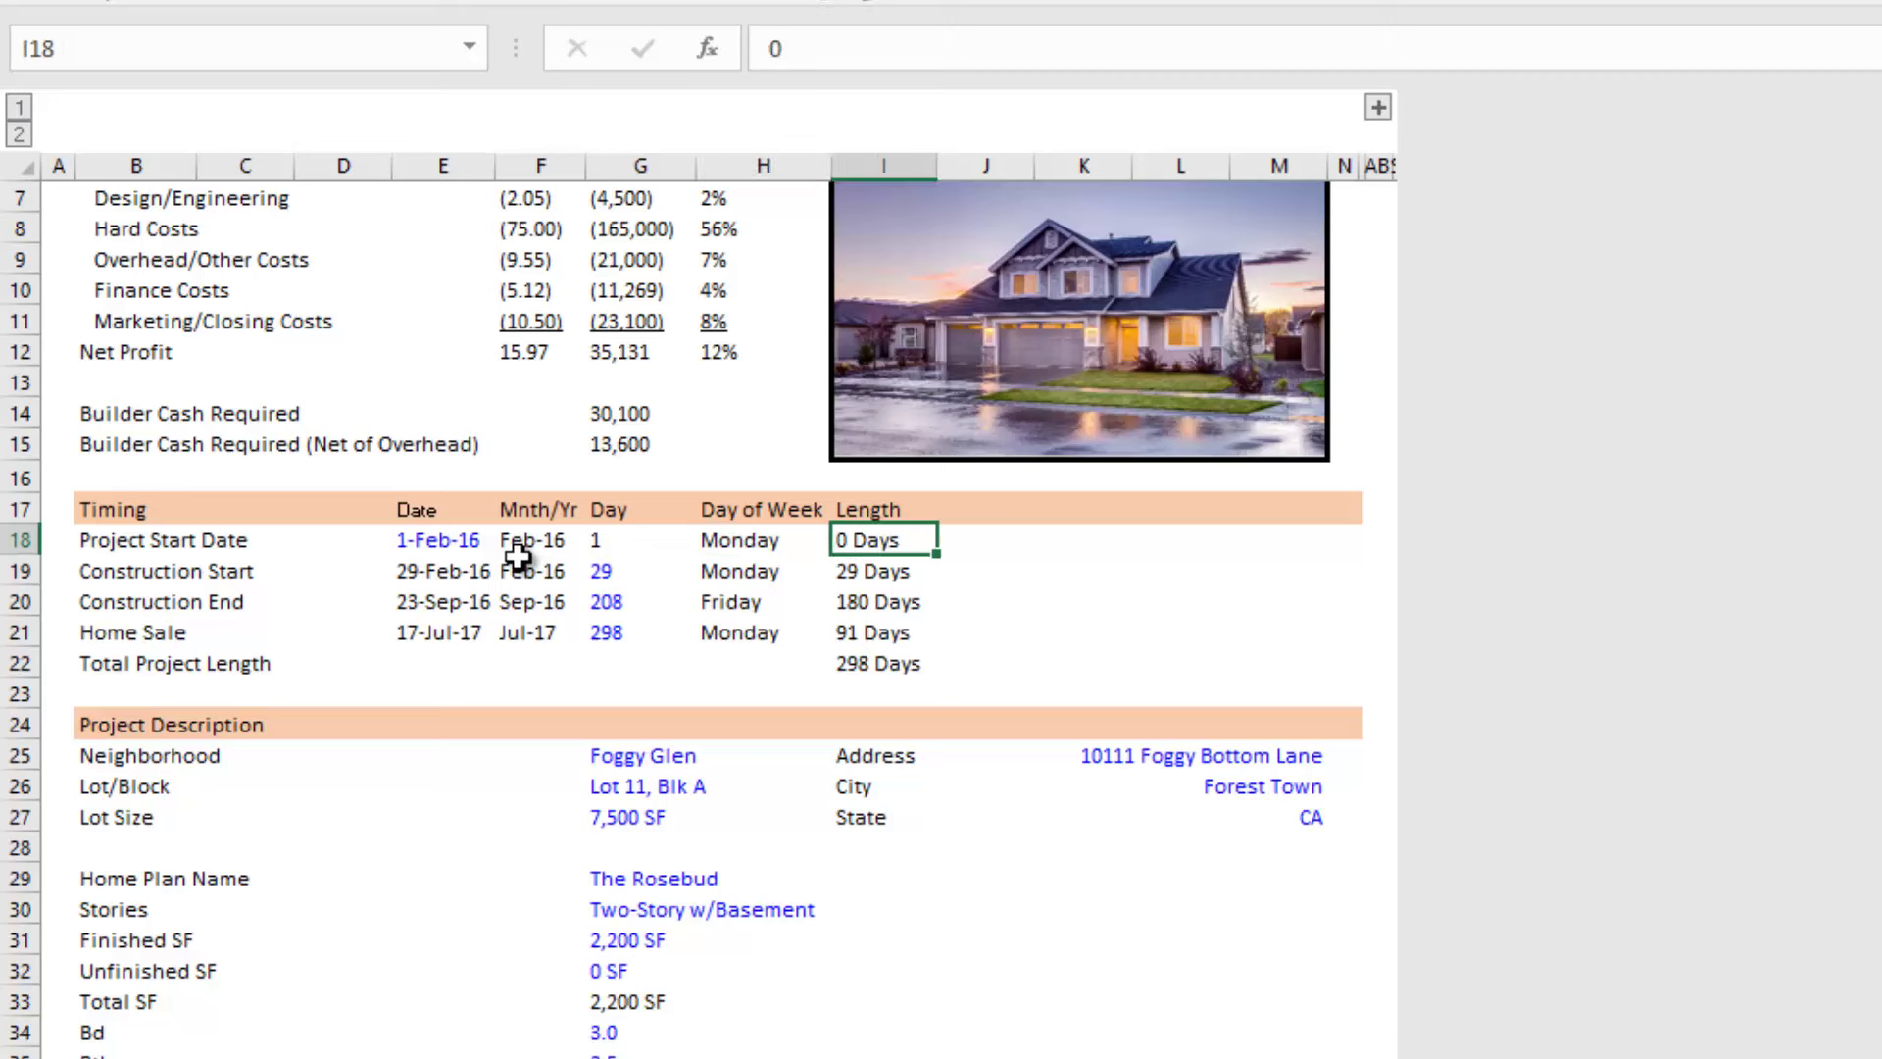
pyautogui.press('Left')
pyautogui.press('Left')
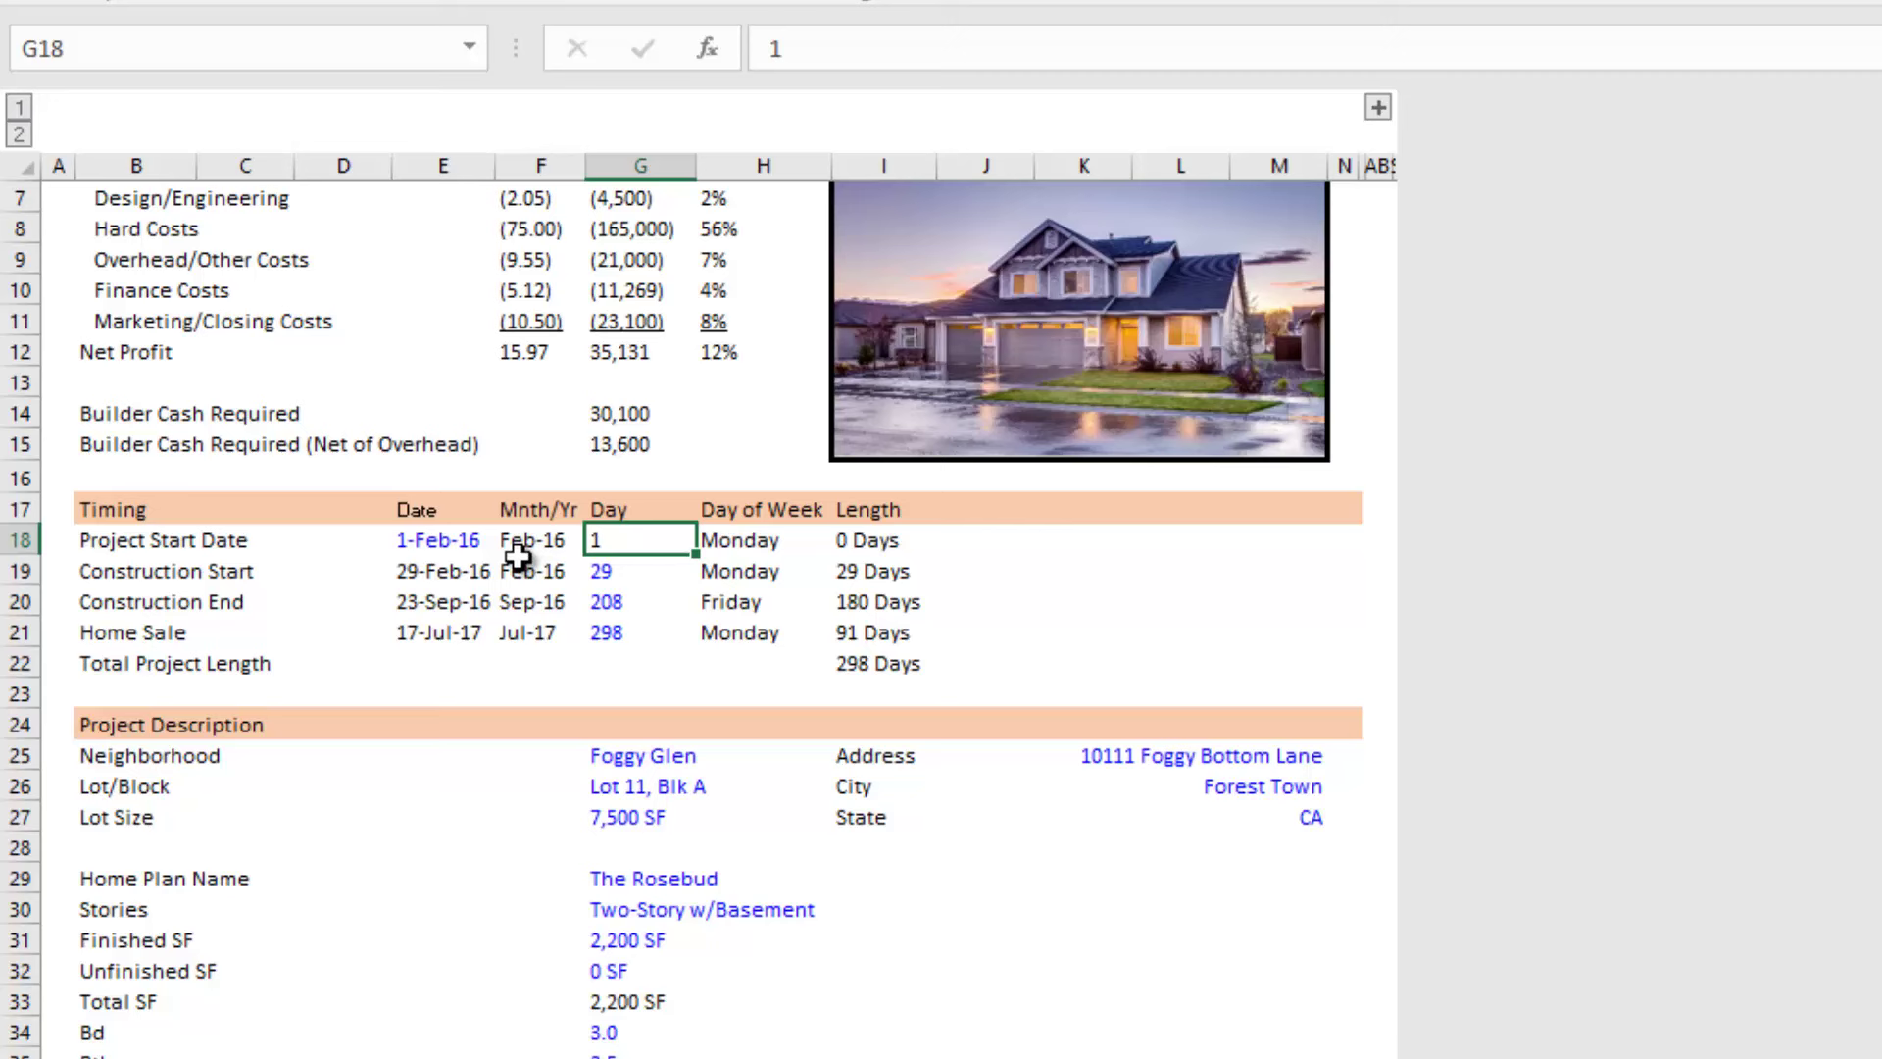
pyautogui.click(518, 542)
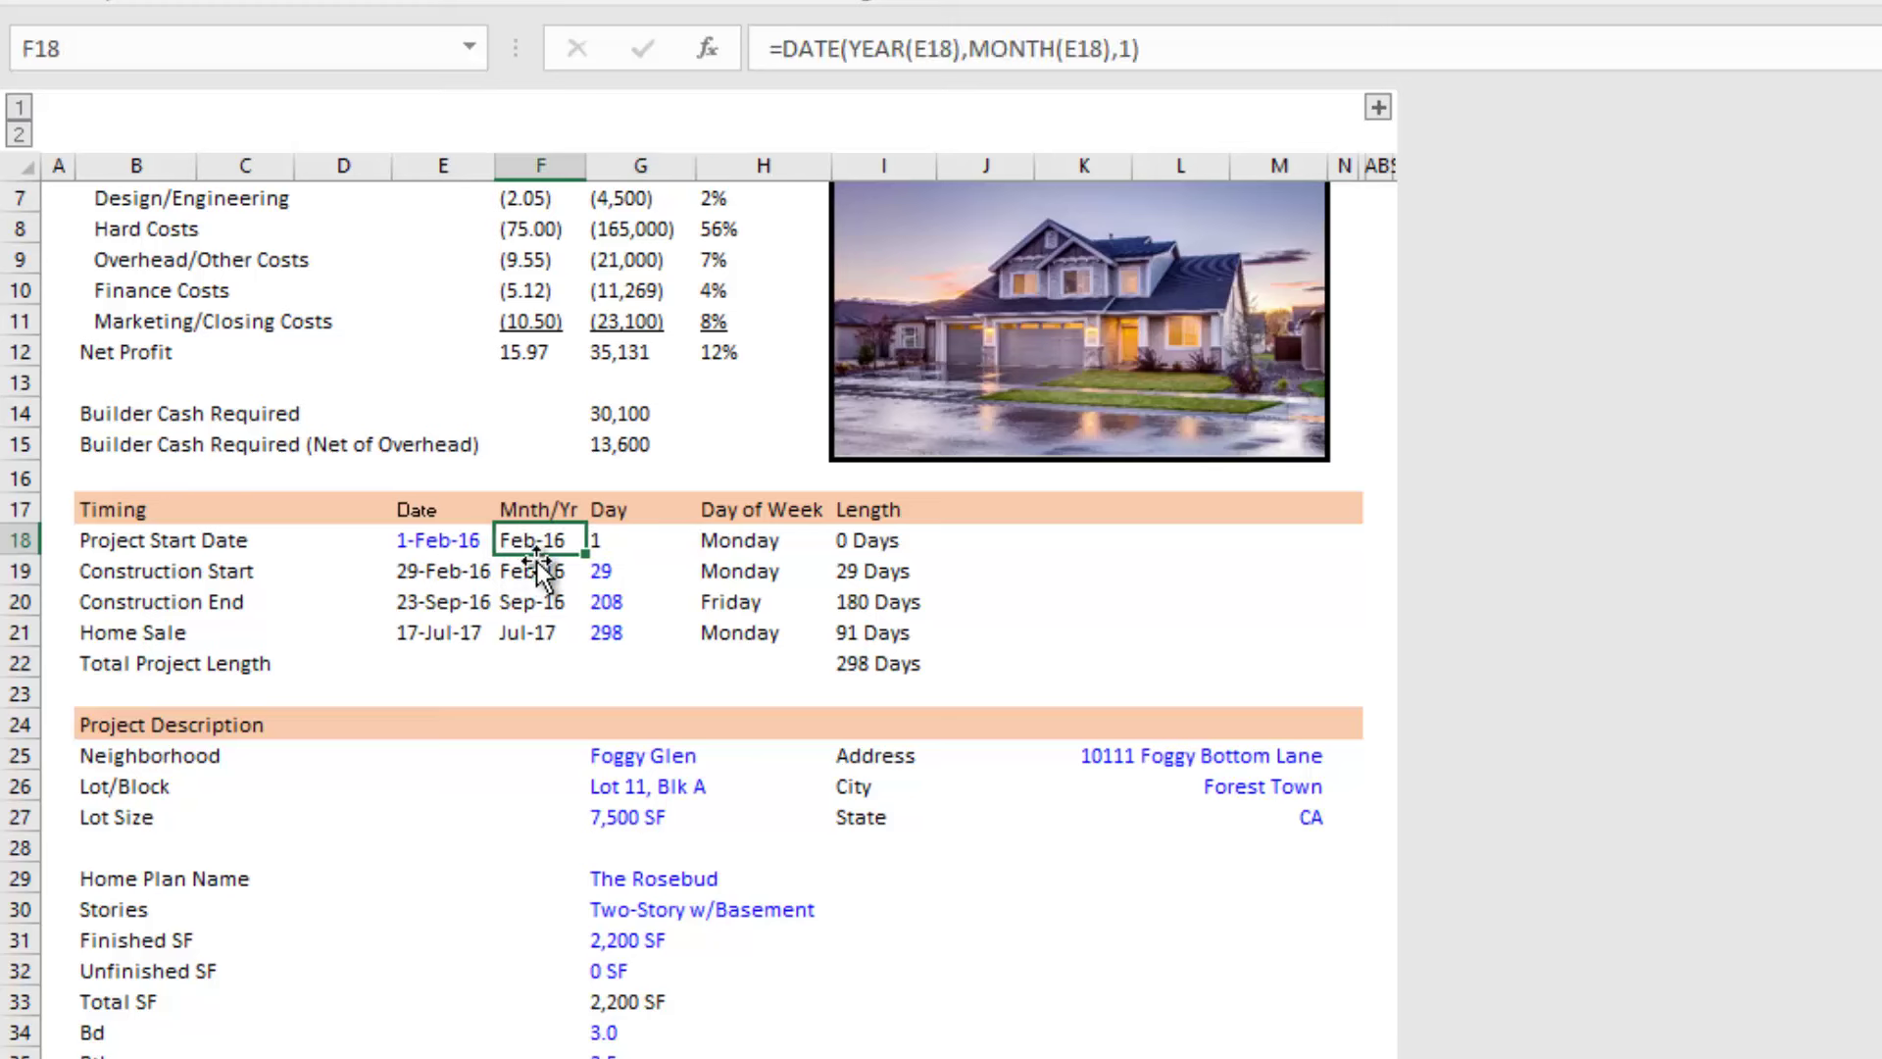
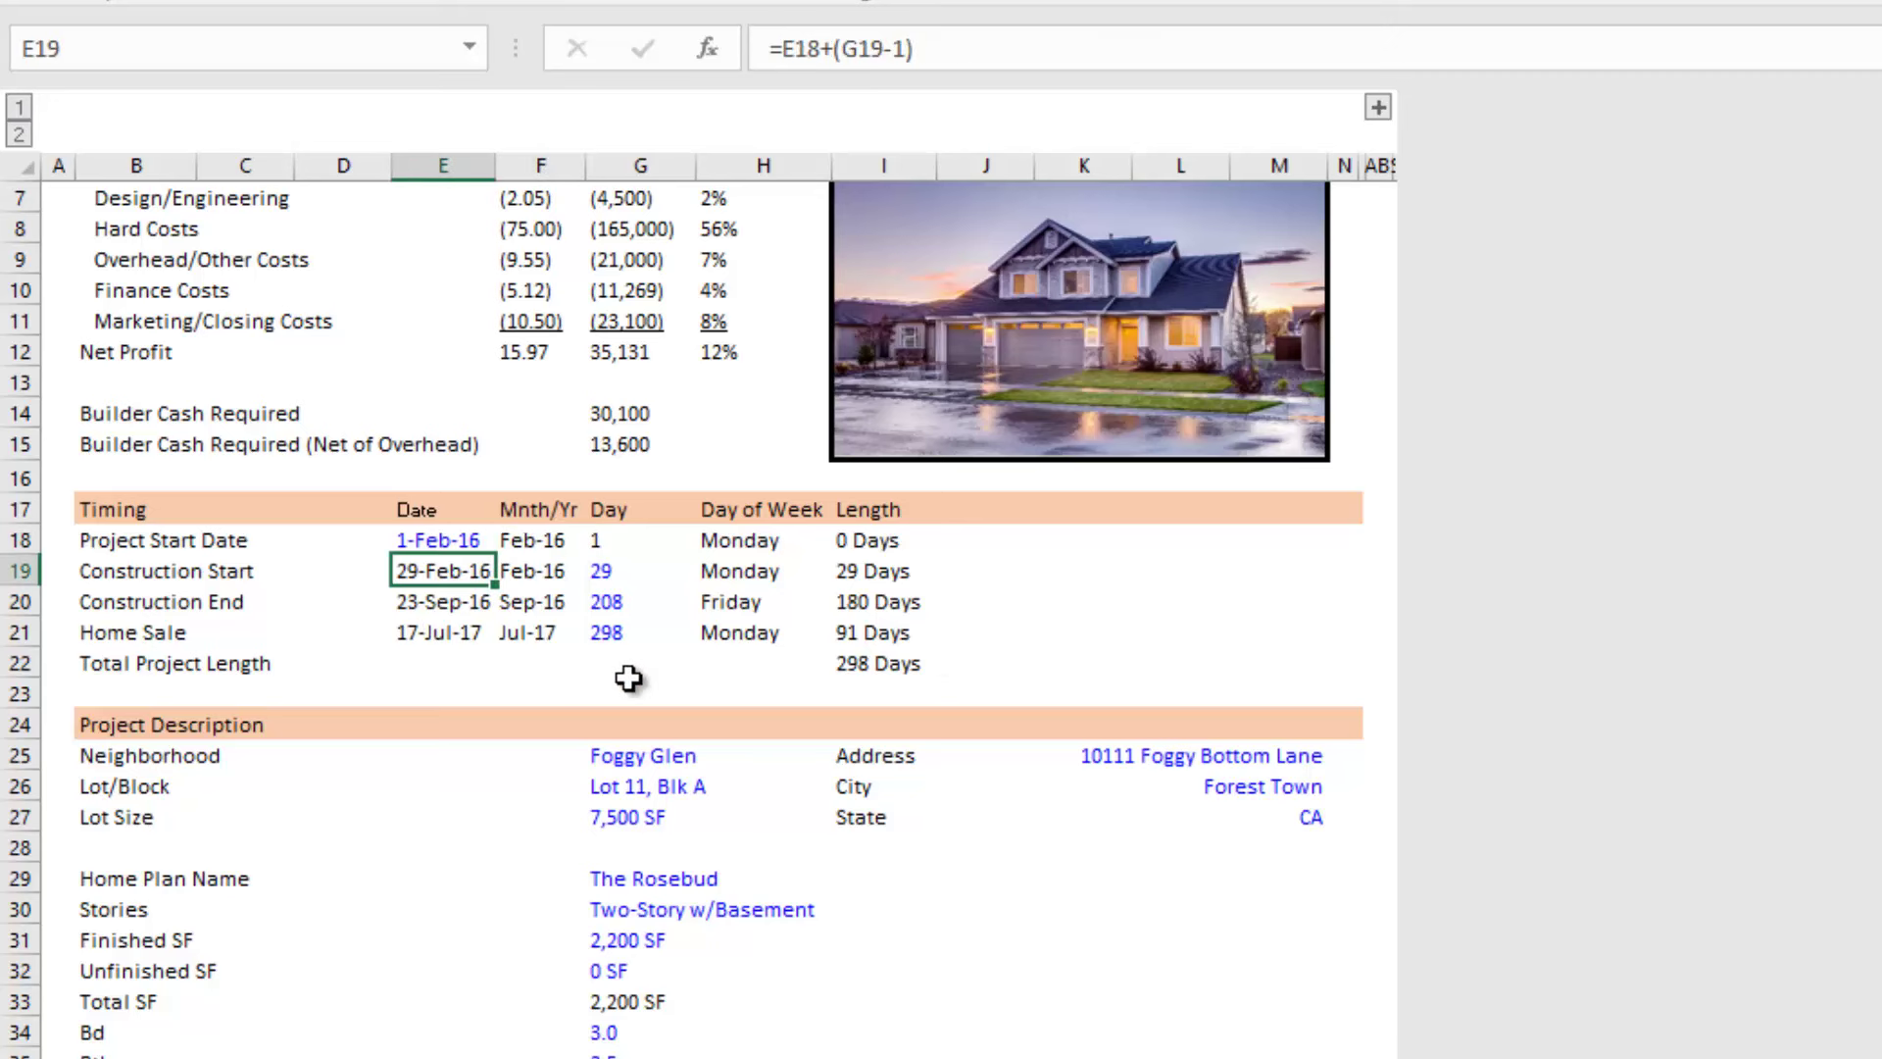
# Step: Examine the day, day-of-week and length cells of the Construction Start and Construction End rows and their formulas
pyautogui.press('Right')
pyautogui.press('Right')
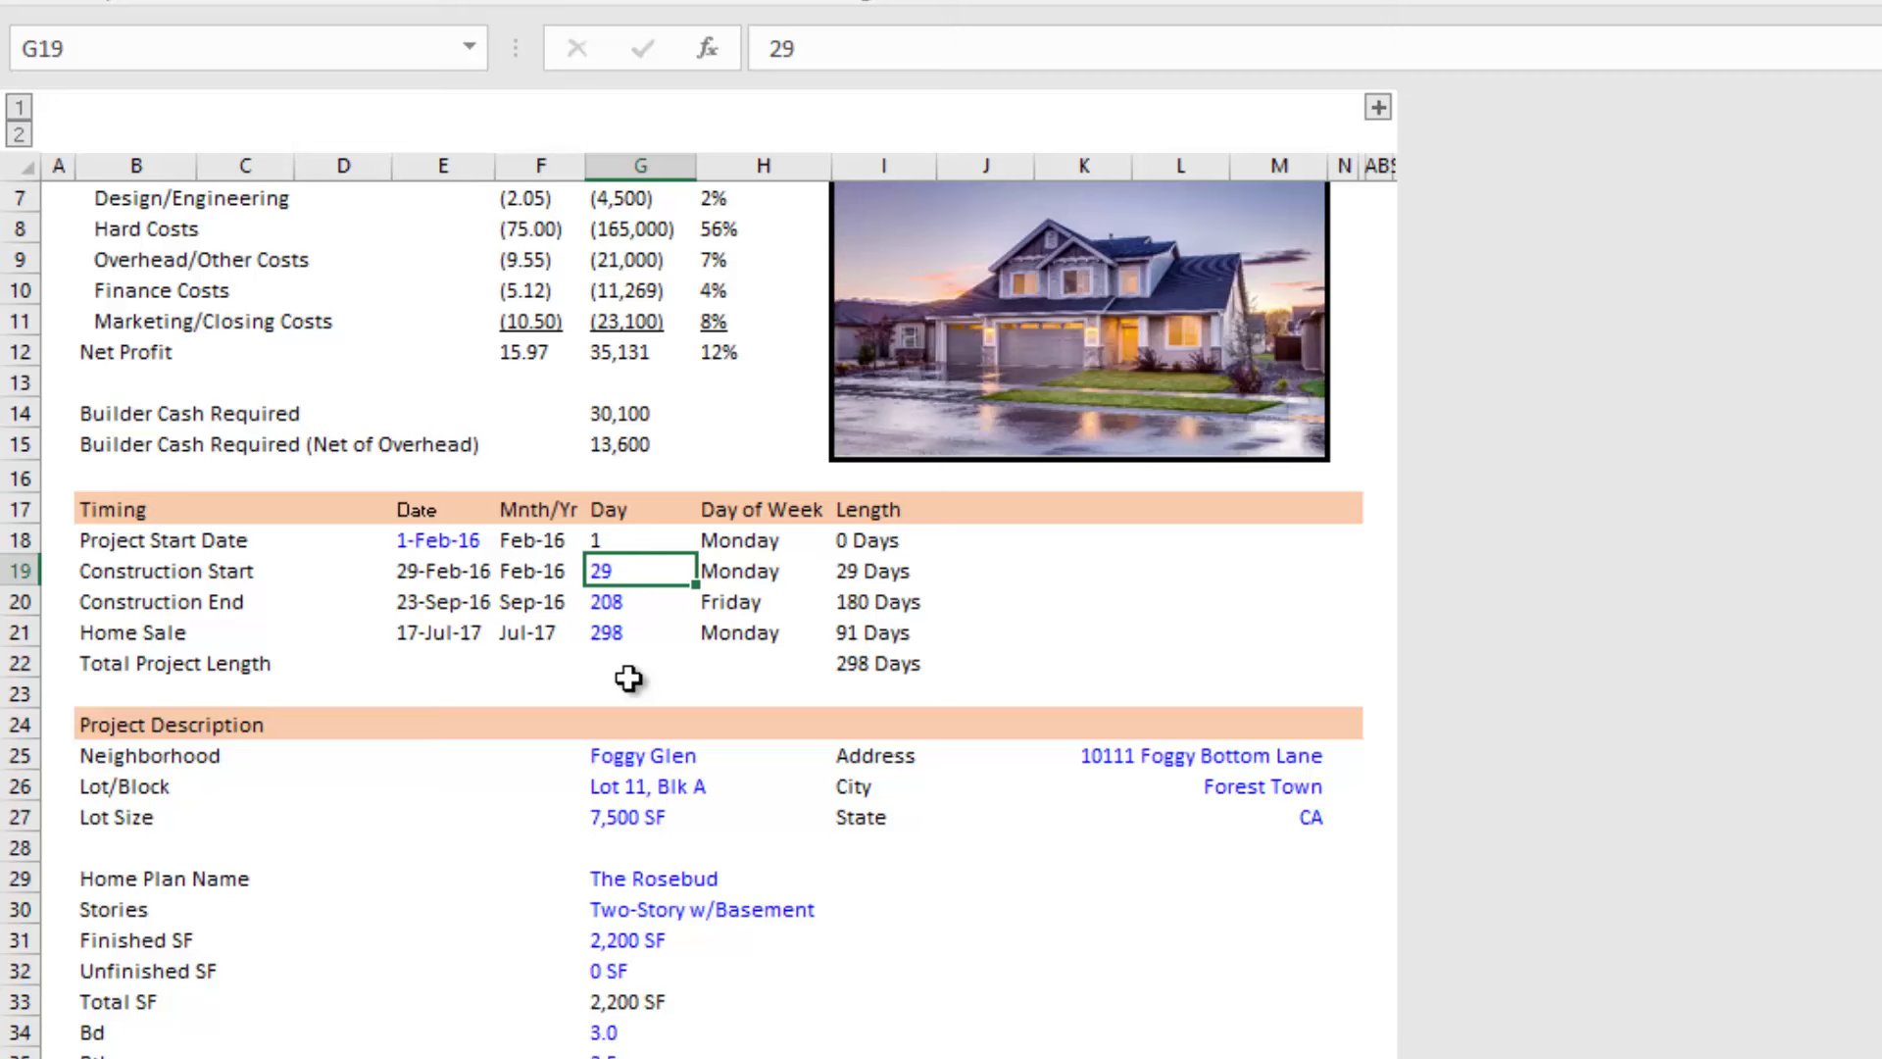
pyautogui.press('Down')
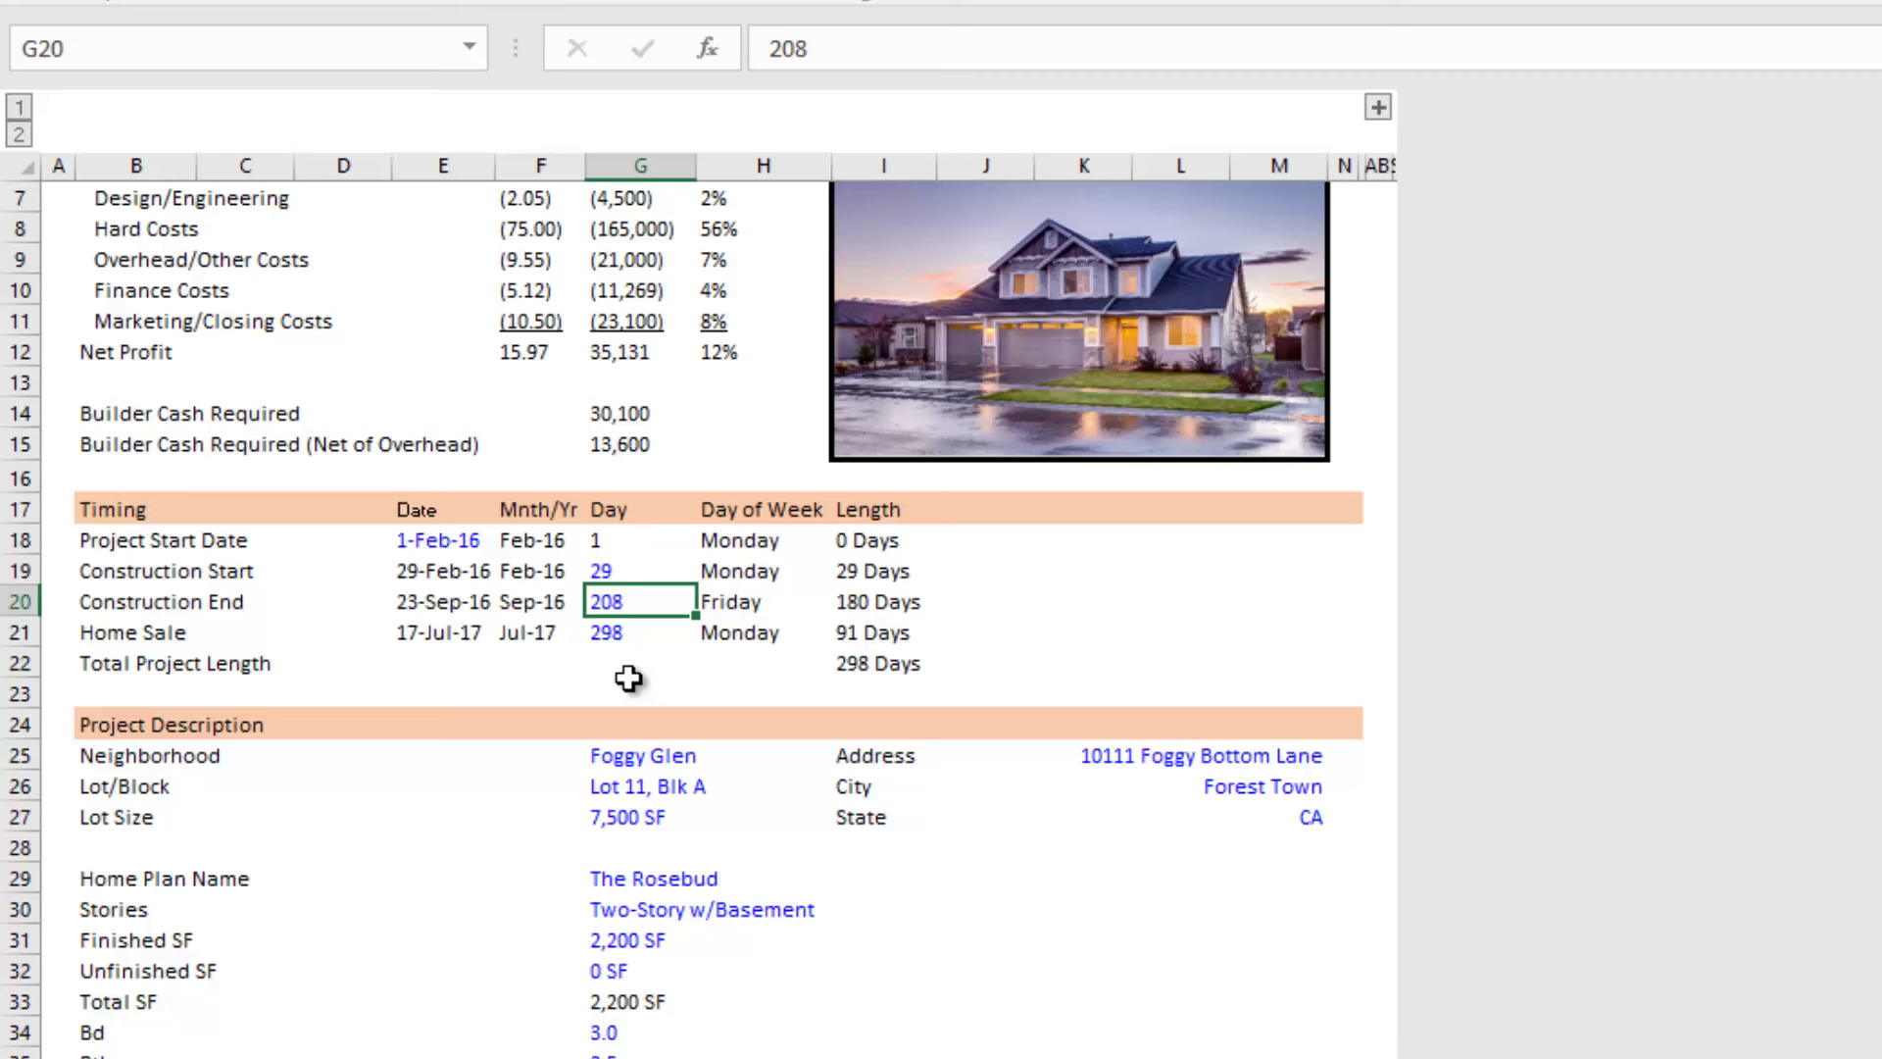
pyautogui.press('Right')
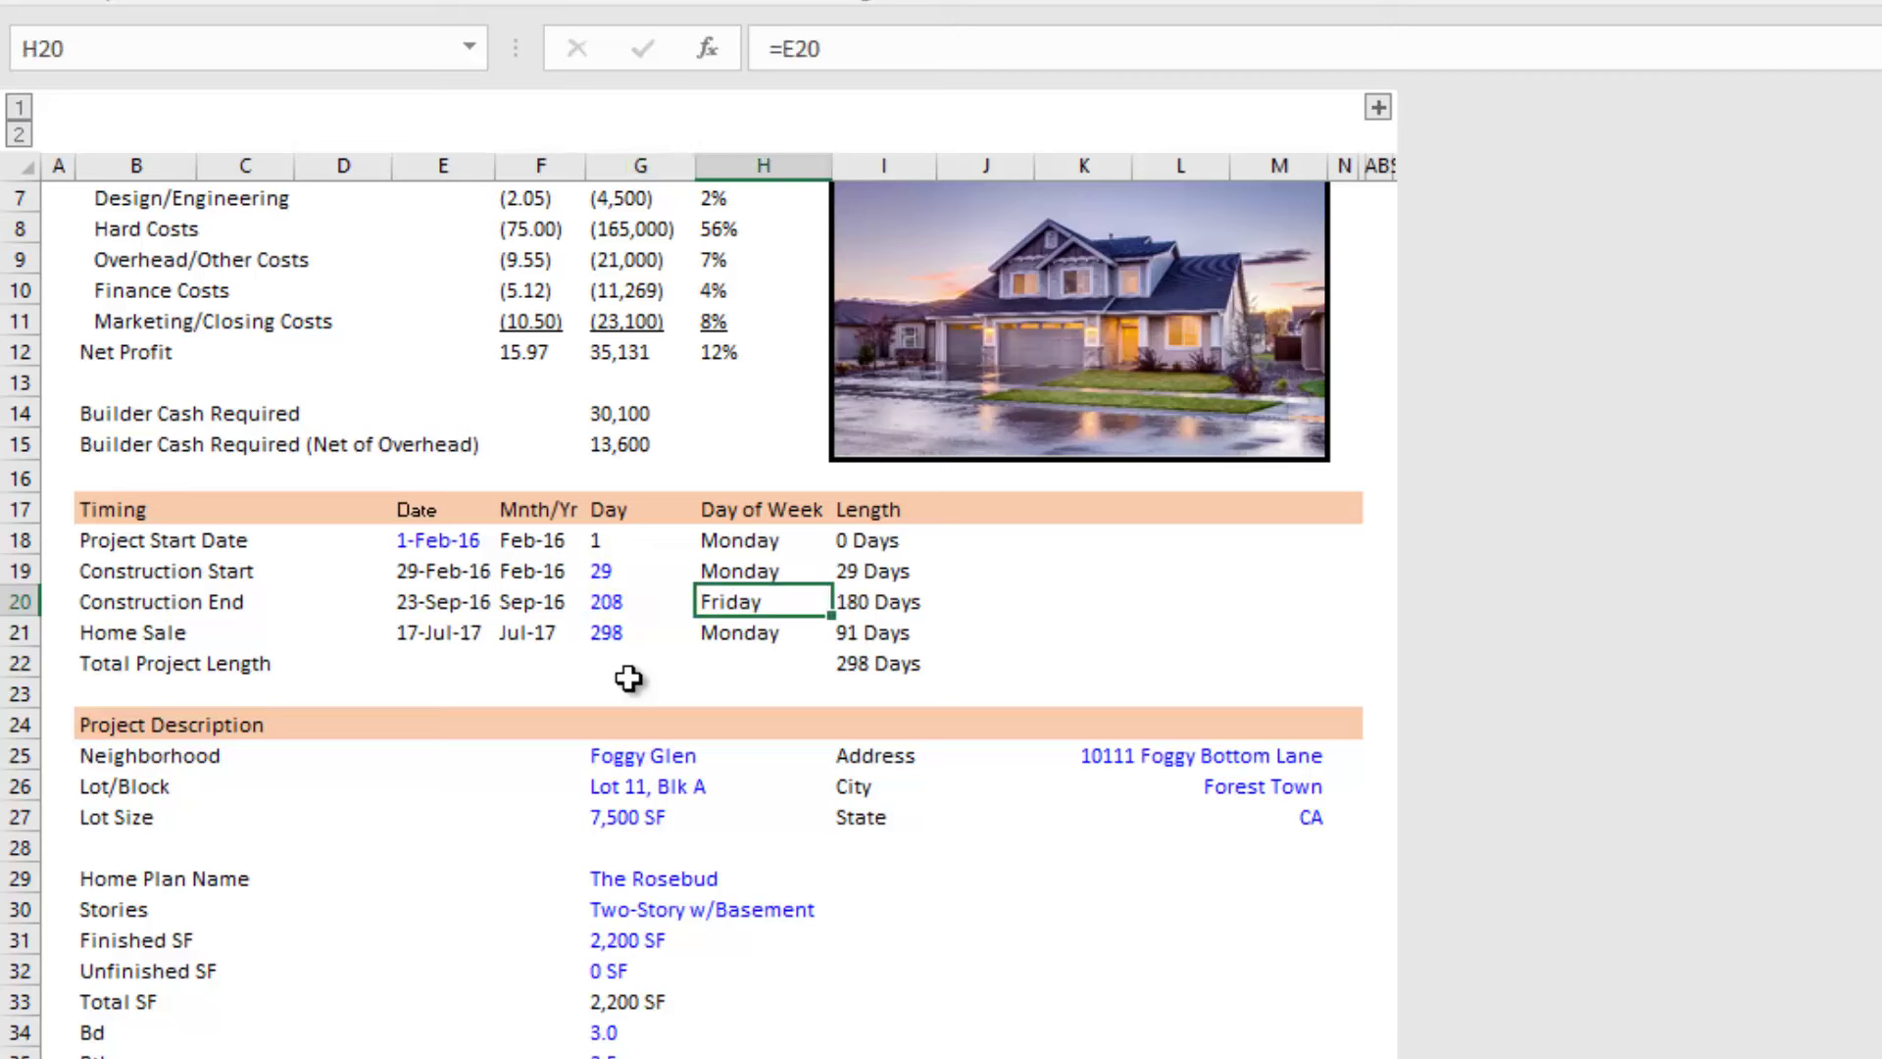
pyautogui.press('Right')
pyautogui.press('Up')
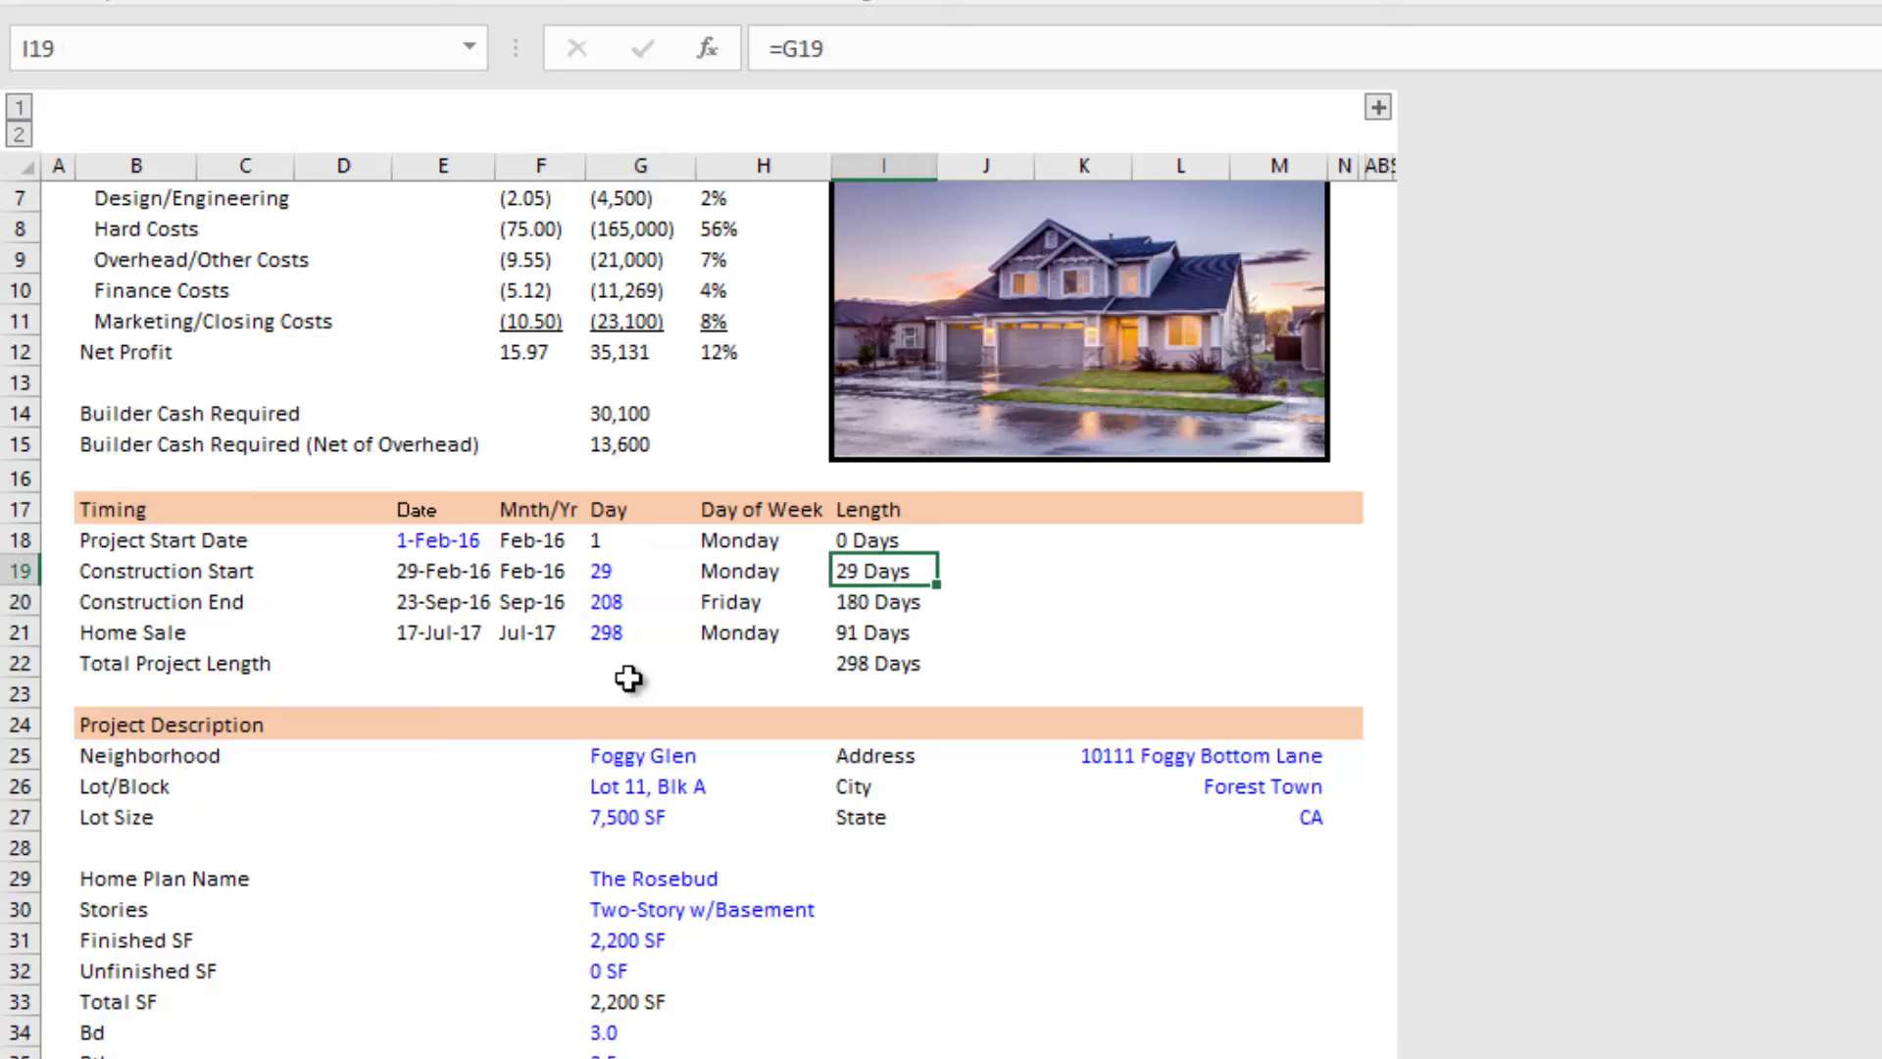
pyautogui.press('Up')
pyautogui.press('Down')
pyautogui.press('Down')
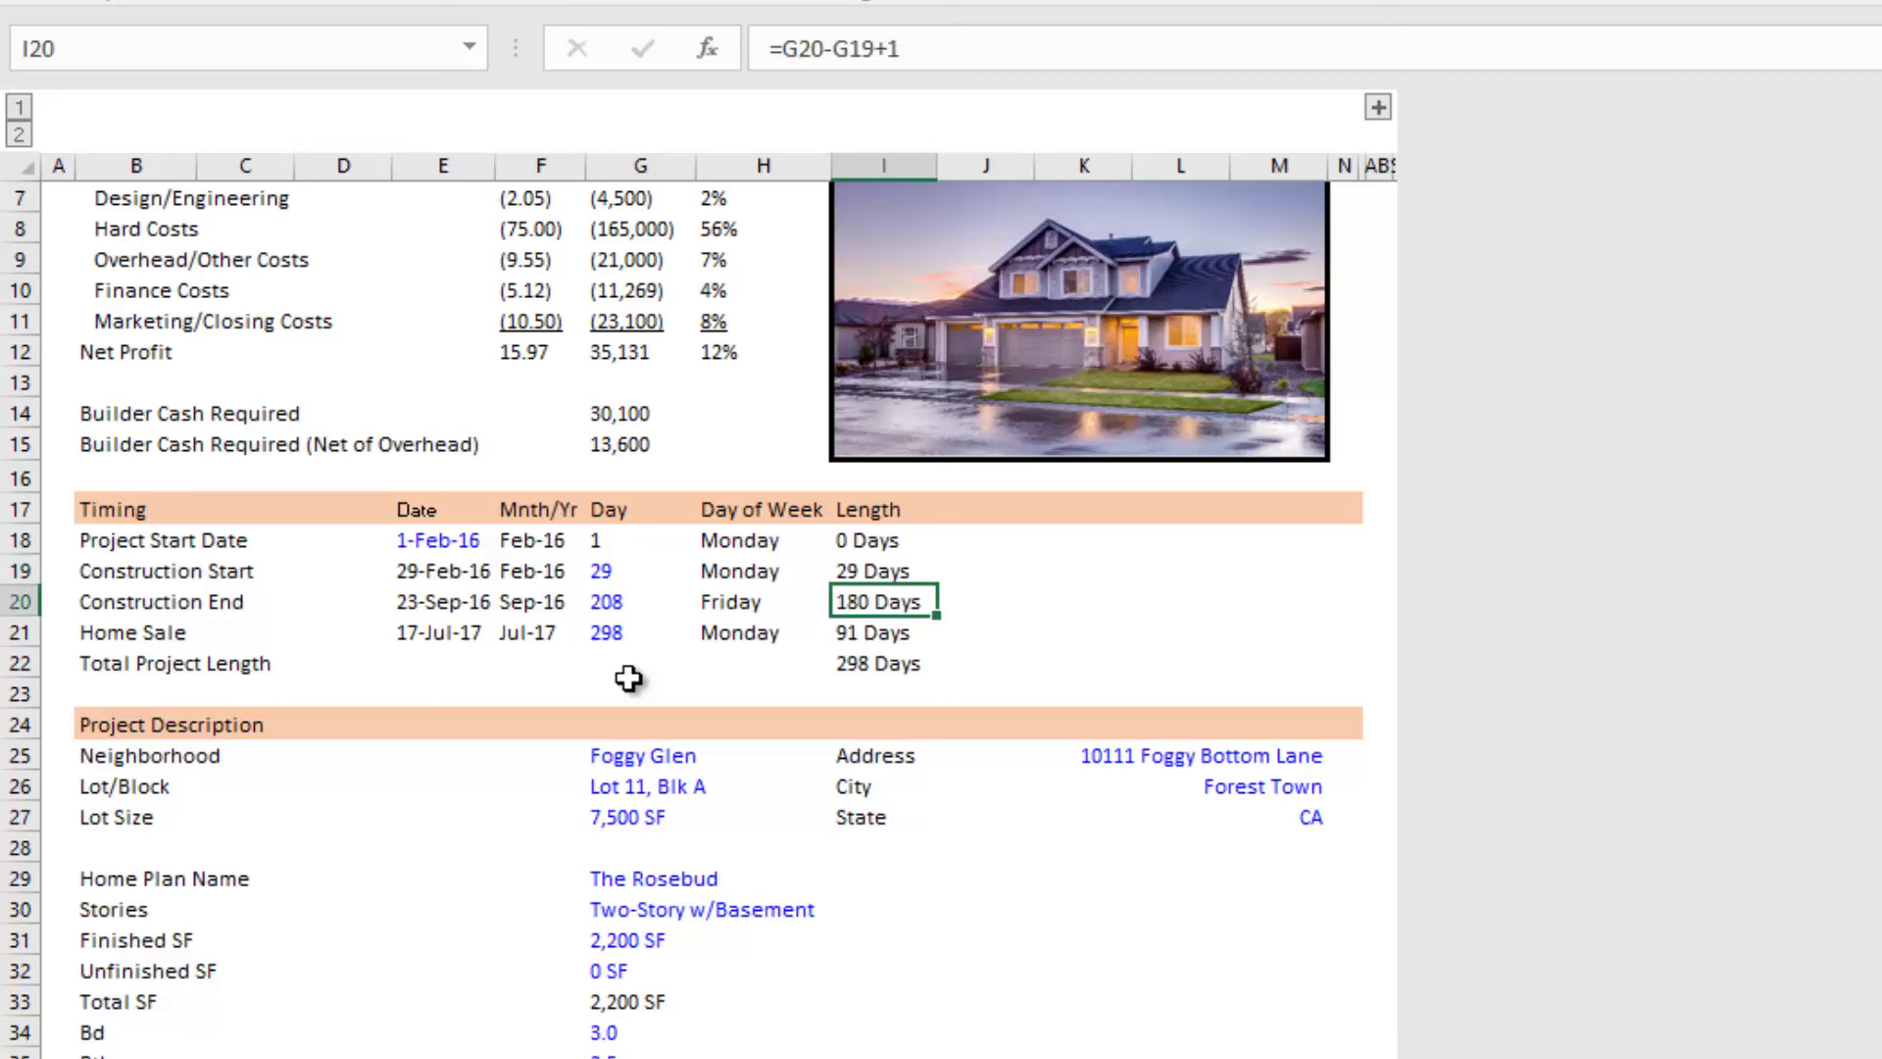
pyautogui.press('Up')
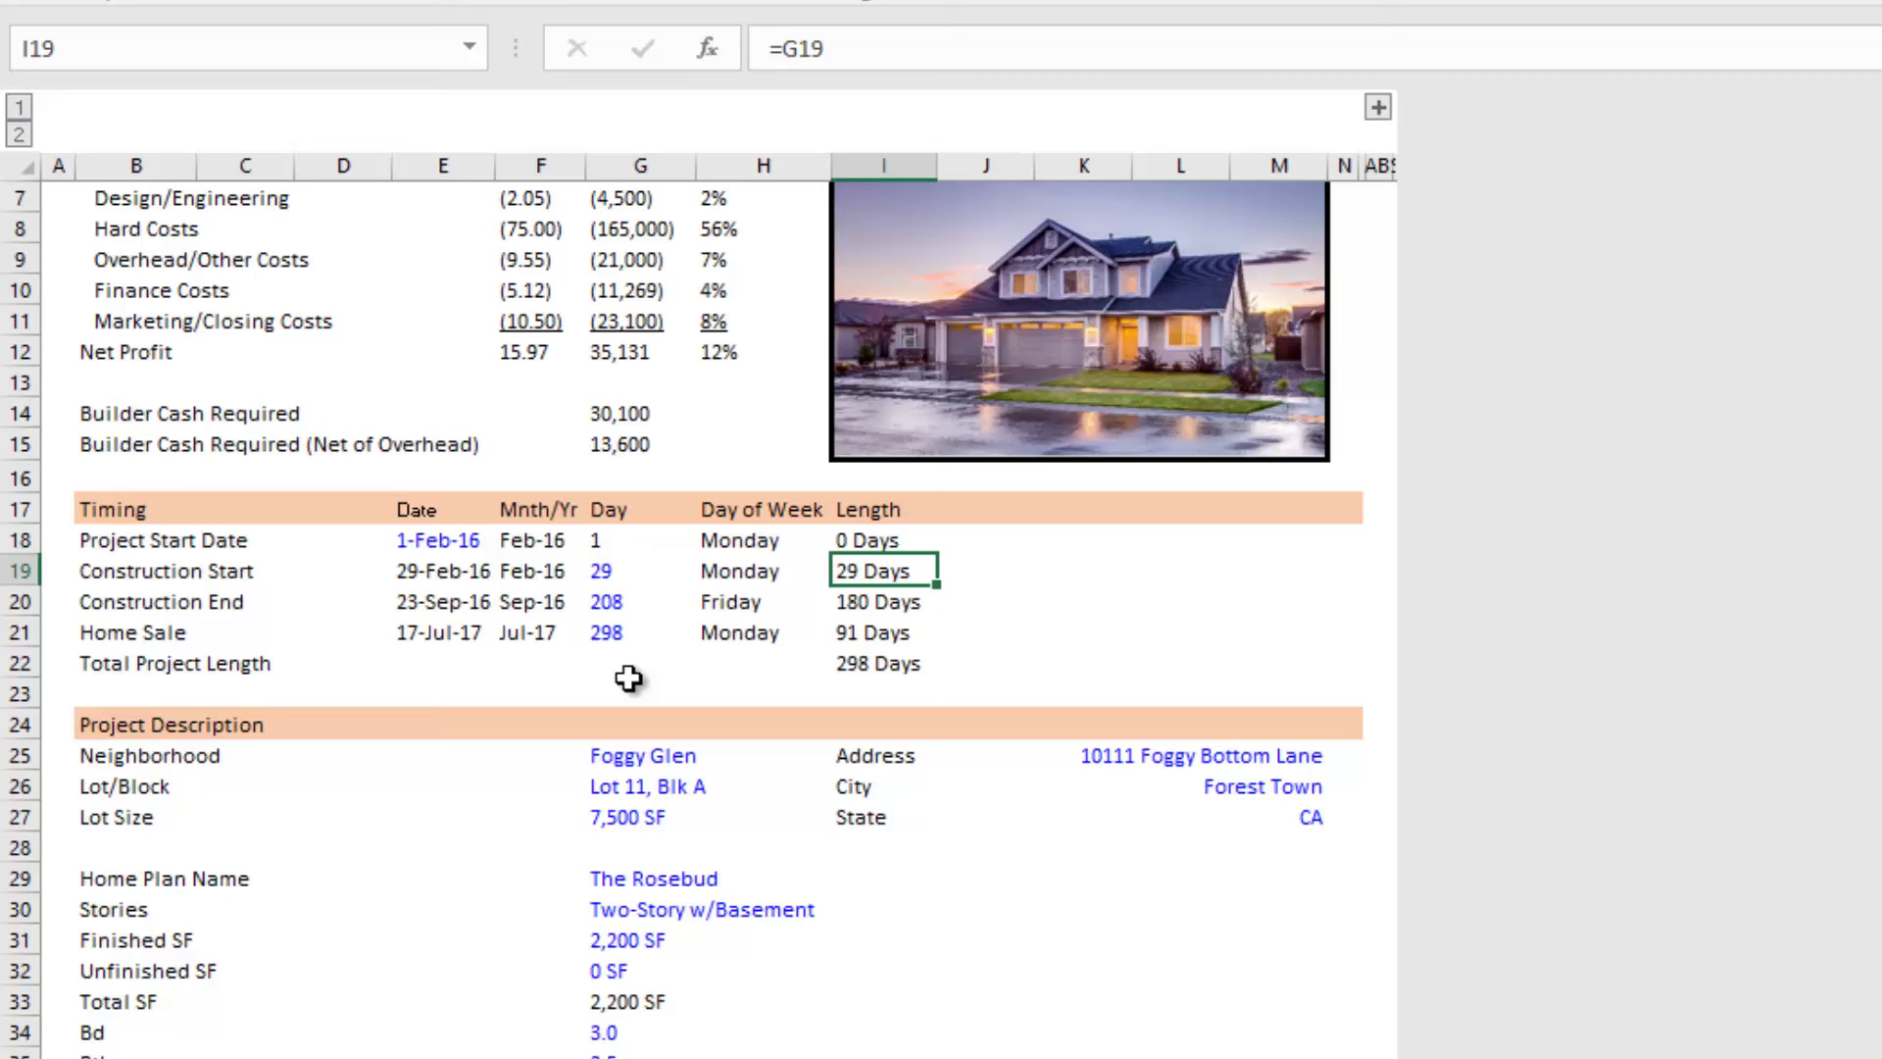
pyautogui.press('Down')
pyautogui.press('Left')
pyautogui.press('Left')
pyautogui.press('Right')
pyautogui.press('Right')
pyautogui.press('Right')
# Step: Try calculating the Construction End day as the Construction Start day plus 180, with +G19+180, and check the construction length
pyautogui.press('Left')
pyautogui.press('Left')
pyautogui.press('Left')
pyautogui.write('+')
pyautogui.press('Up')
pyautogui.write('+180')
pyautogui.press('Return')
pyautogui.press('Up')
pyautogui.press('Right')
pyautogui.press('Left')
pyautogui.press('Right')
pyautogui.press('Right')
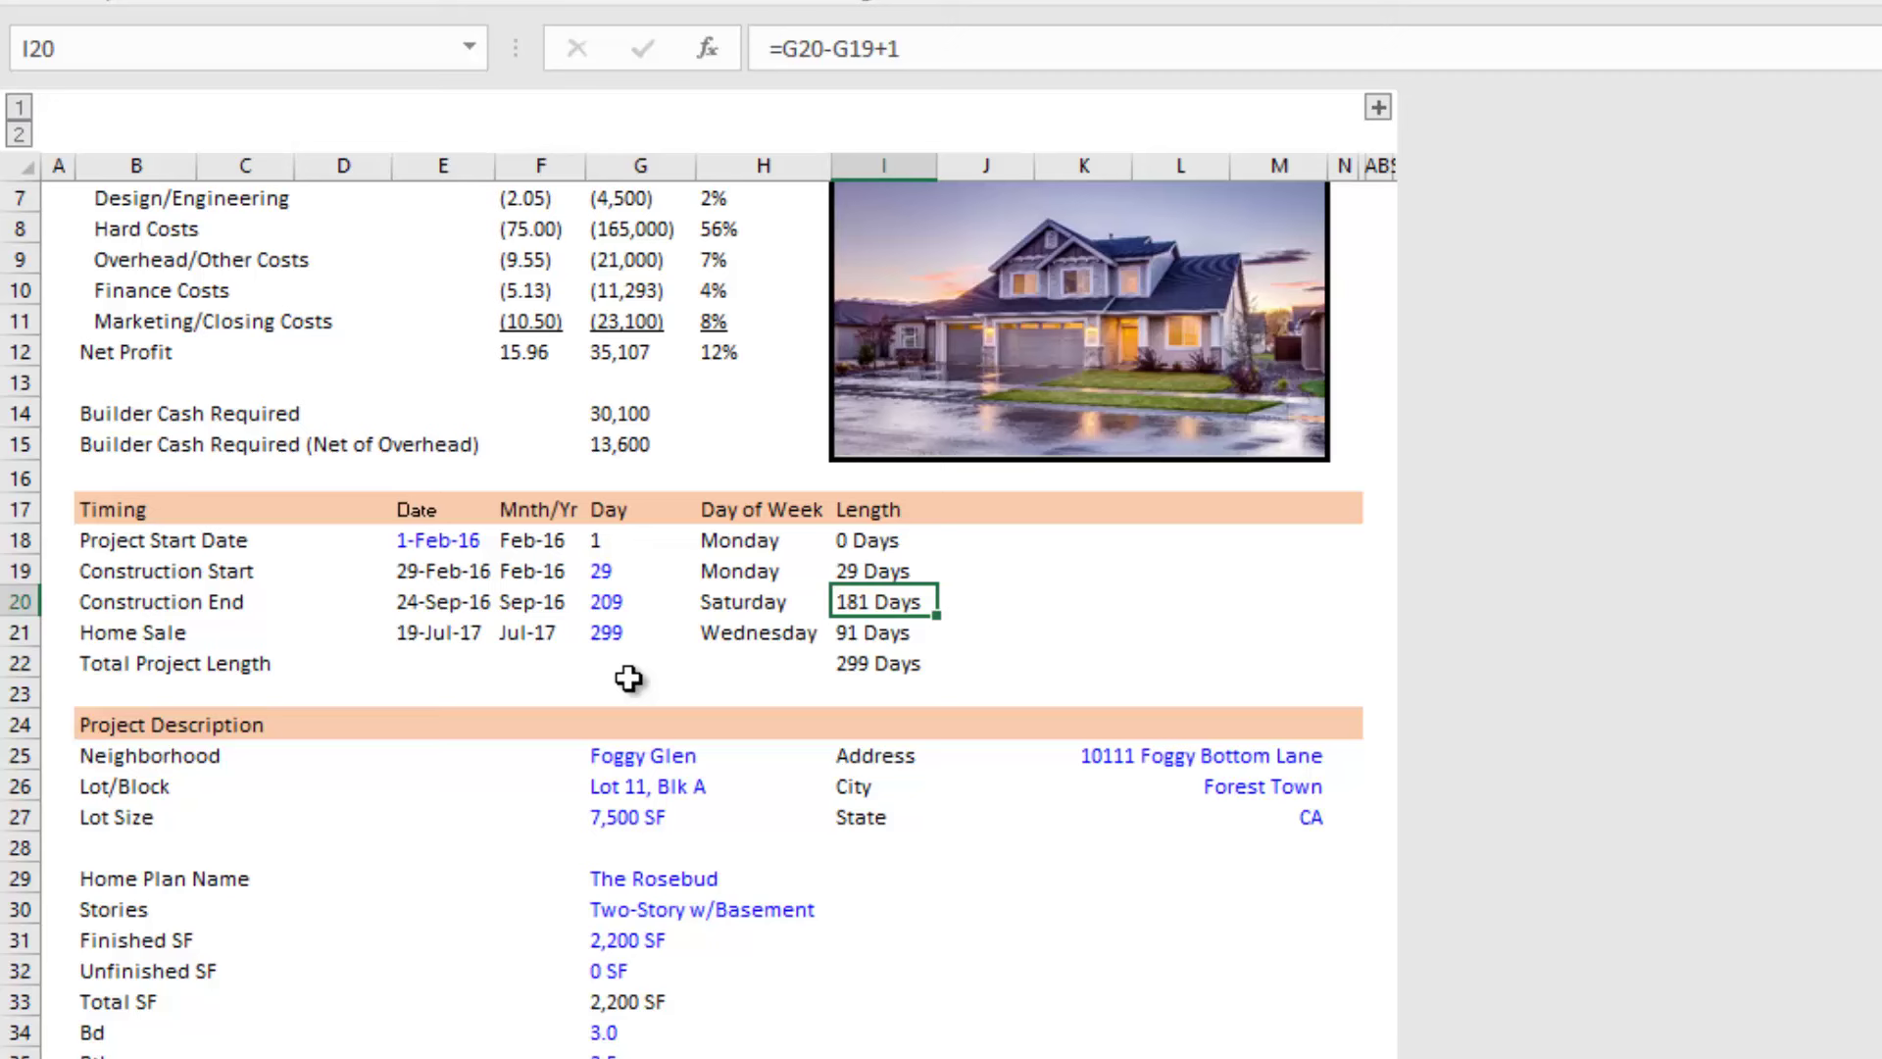
pyautogui.press('Left')
pyautogui.press('Left')
pyautogui.press('Left')
pyautogui.press('Right')
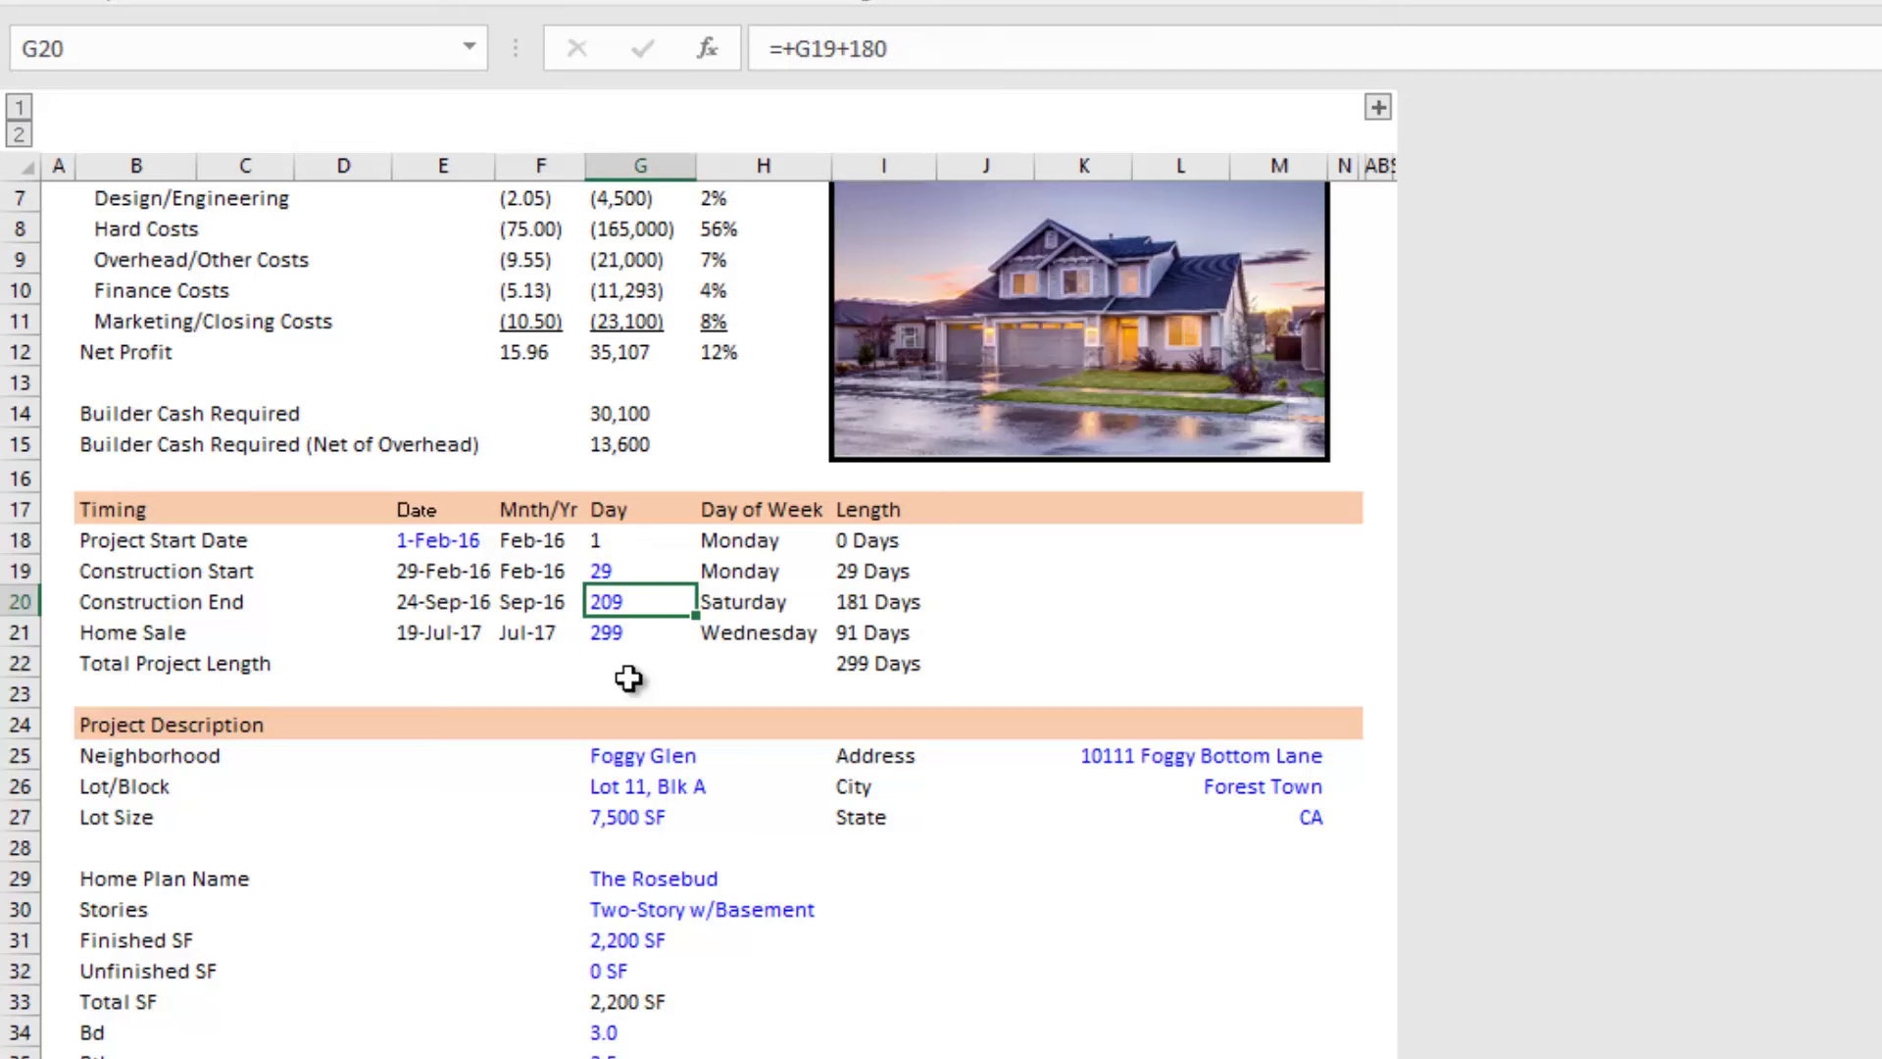
# Step: Set the Construction End day in G20 to the Construction Start day plus 179, using +G19+179
pyautogui.press('Up')
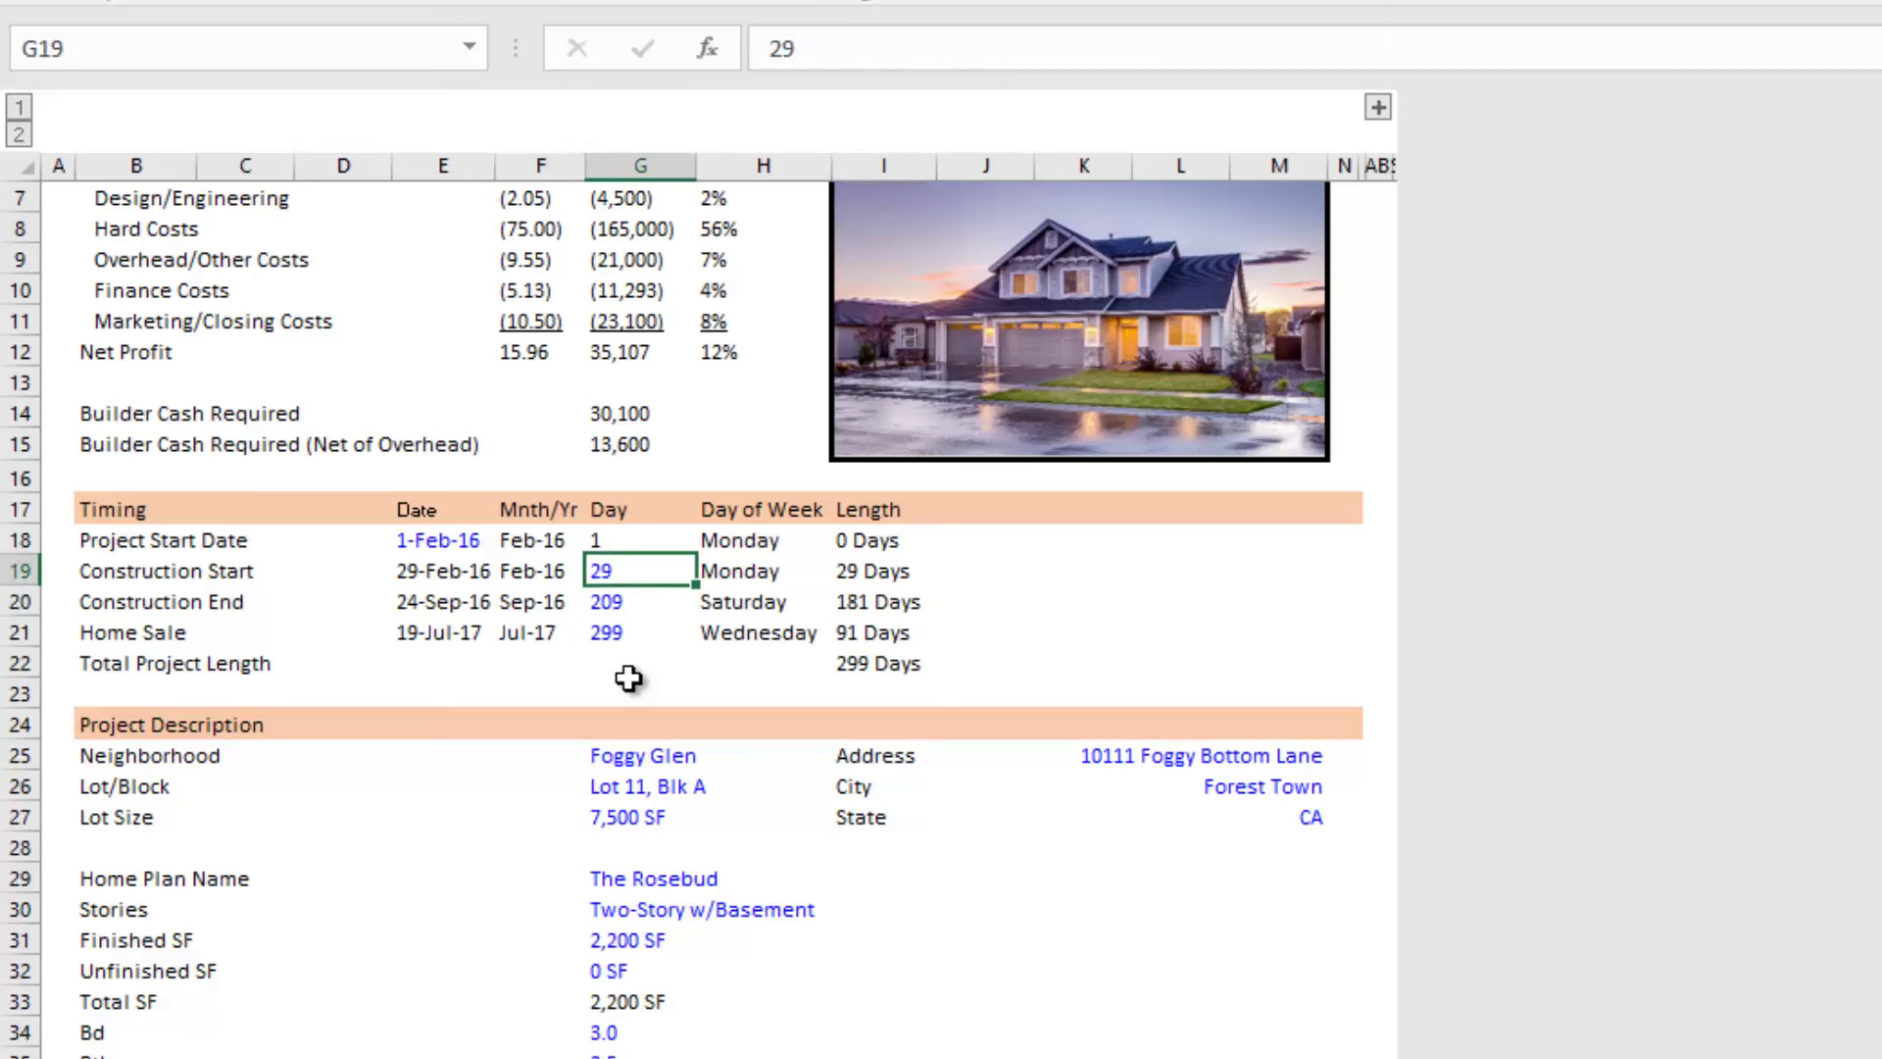
pyautogui.press('Down')
pyautogui.write('+')
pyautogui.press('Up')
pyautogui.write('+179')
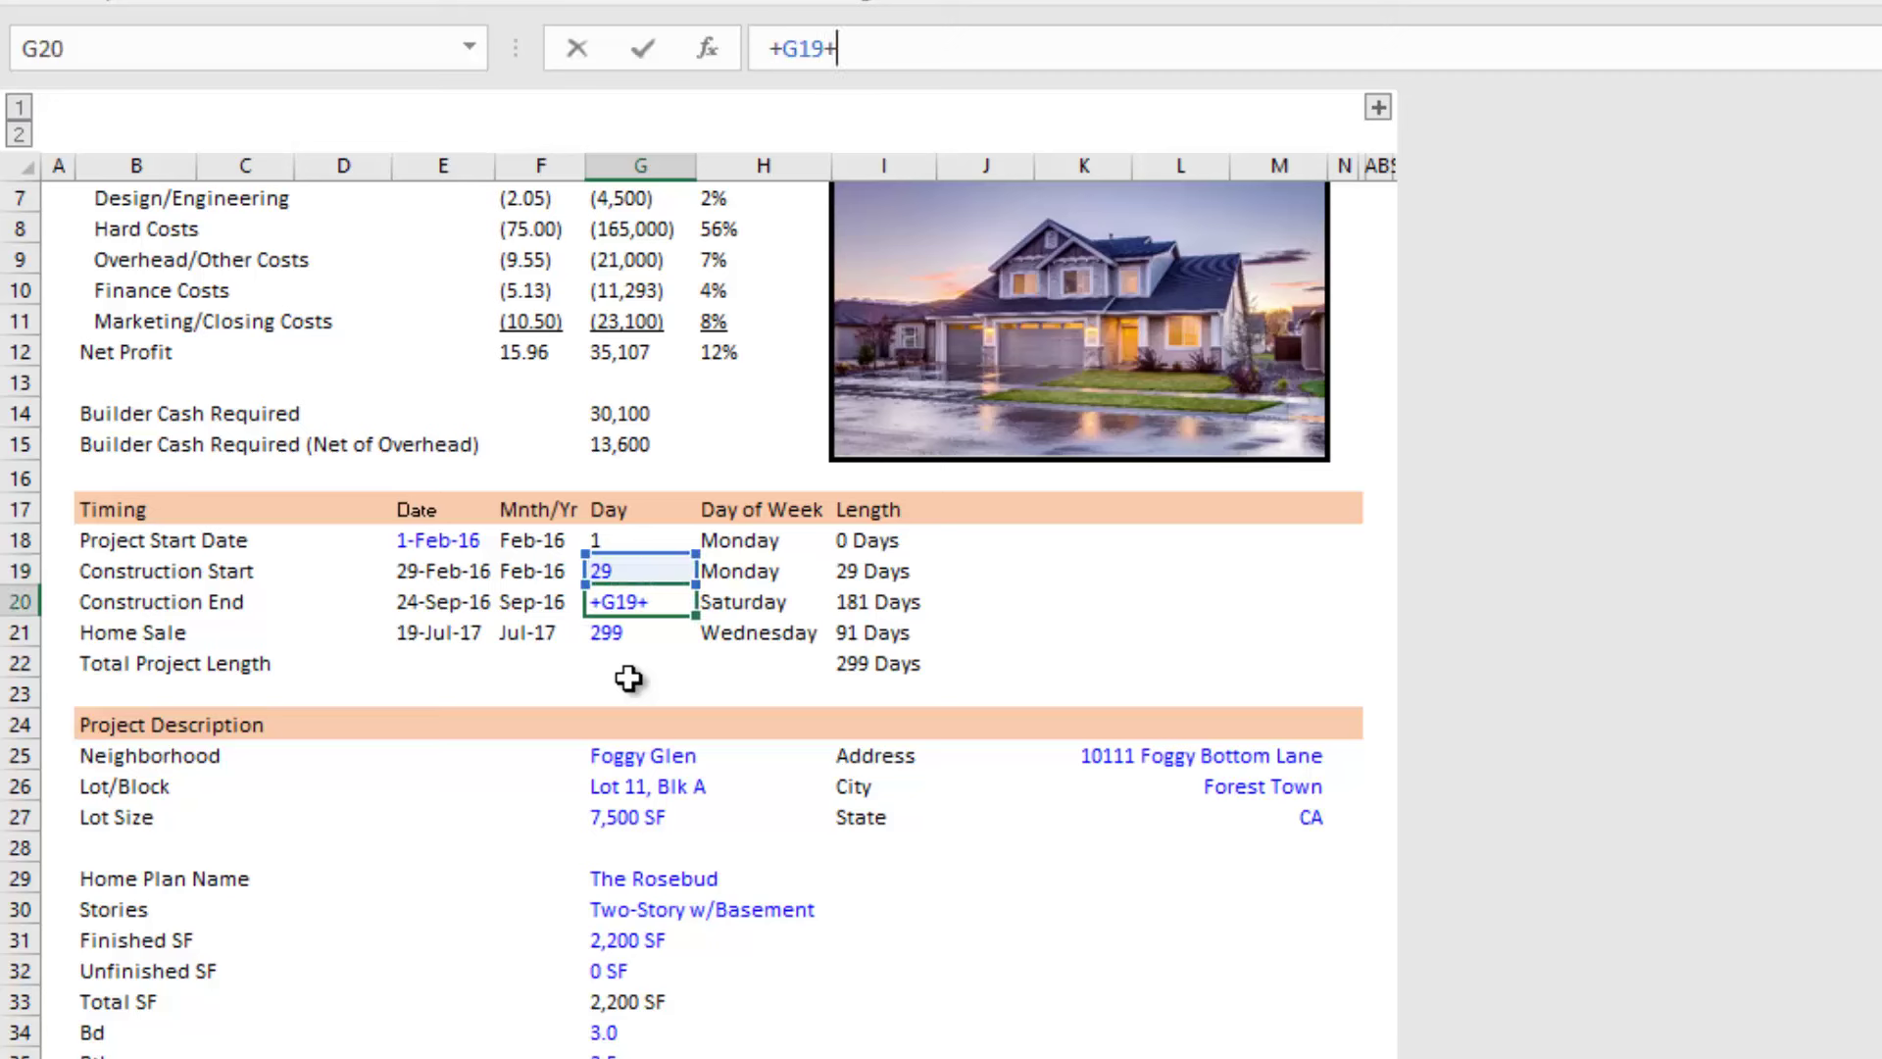
pyautogui.press('Tab')
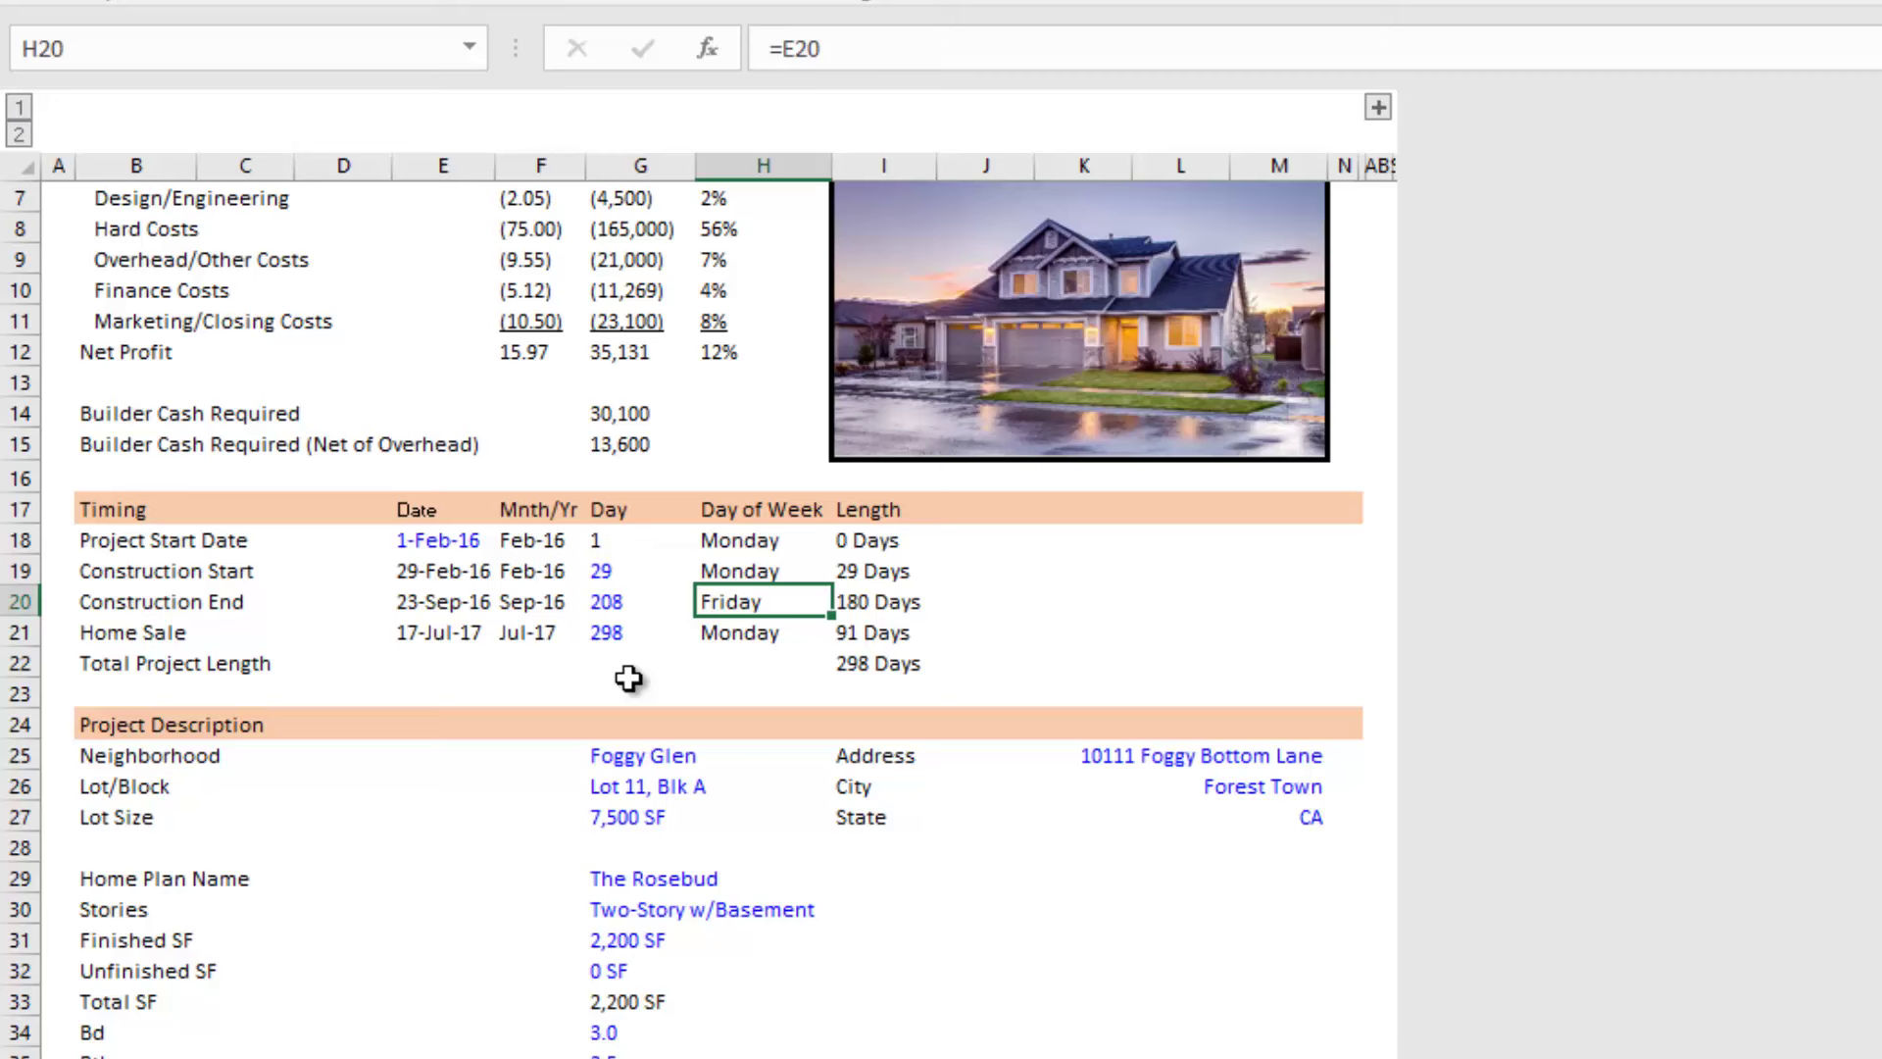
pyautogui.press('Left')
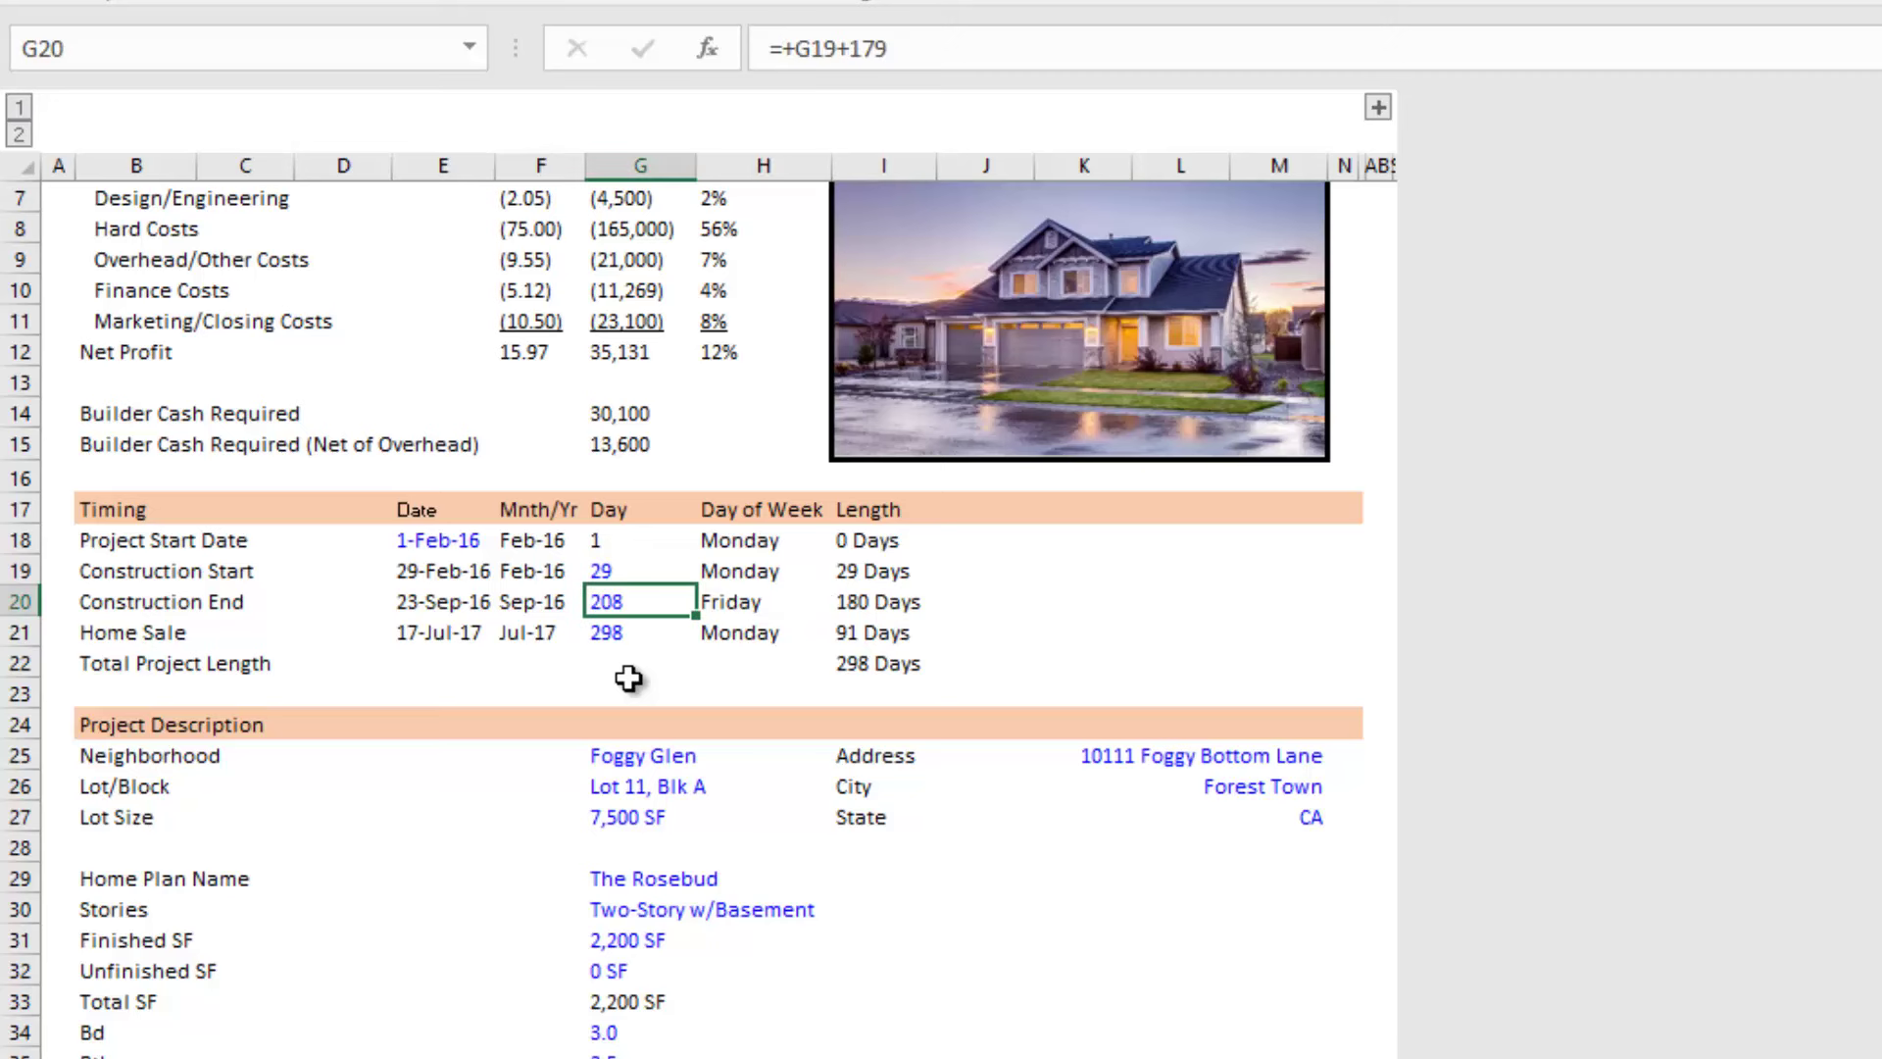
pyautogui.press('Right')
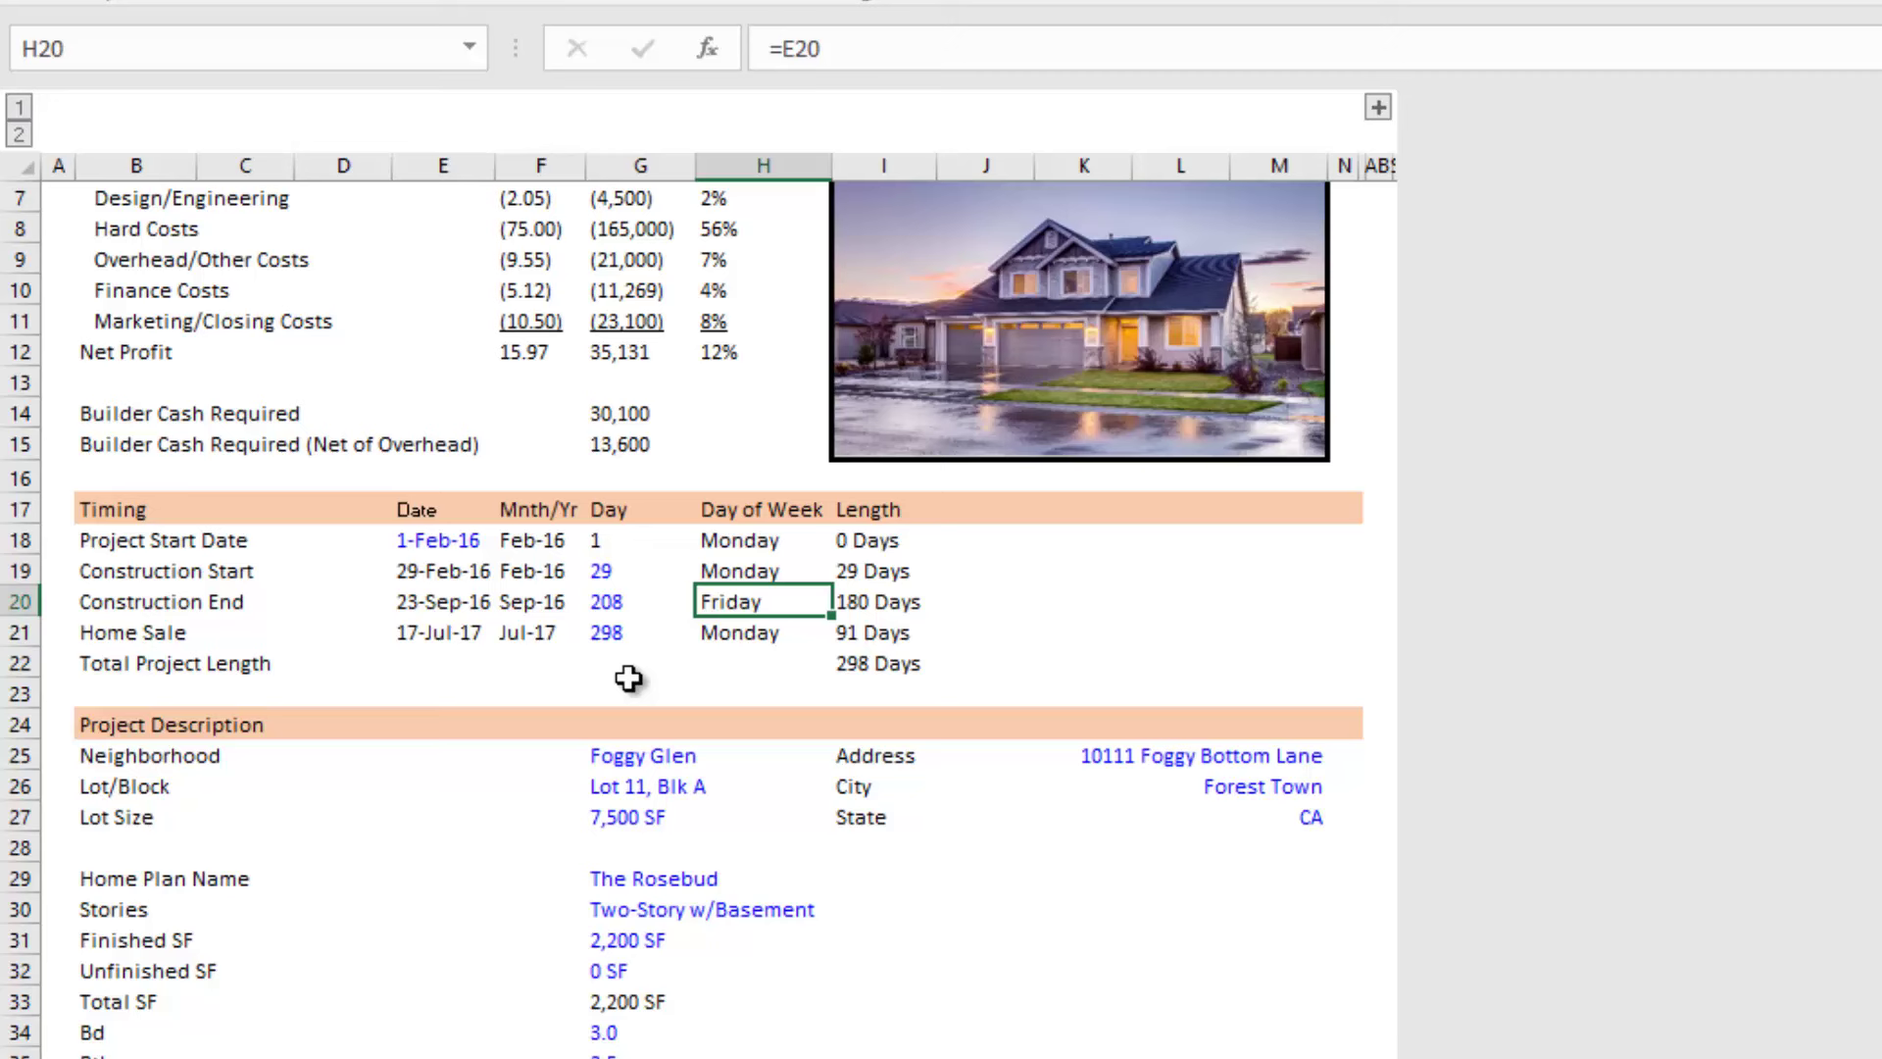
pyautogui.press('Left')
# Step: Set the Home Sale day in G21 equal to the Construction End day with the formula =G20
pyautogui.press('Down')
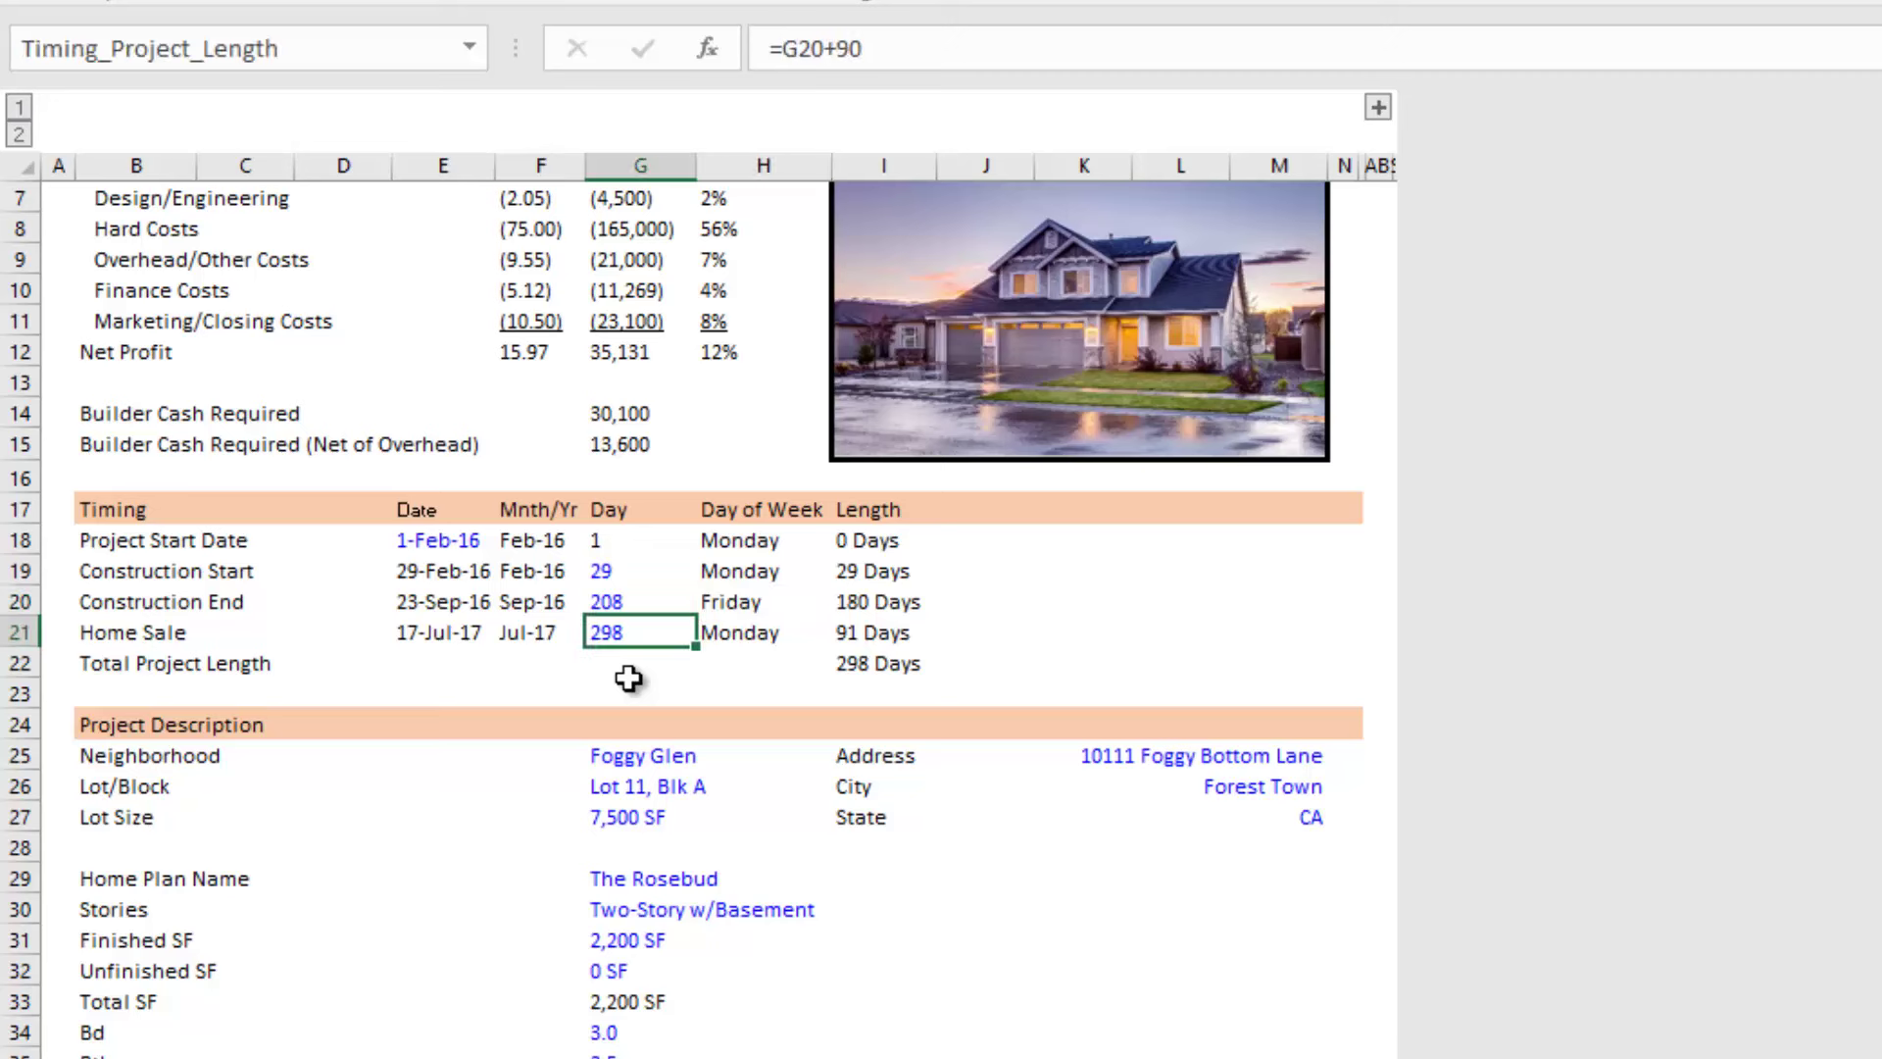
pyautogui.press('Up')
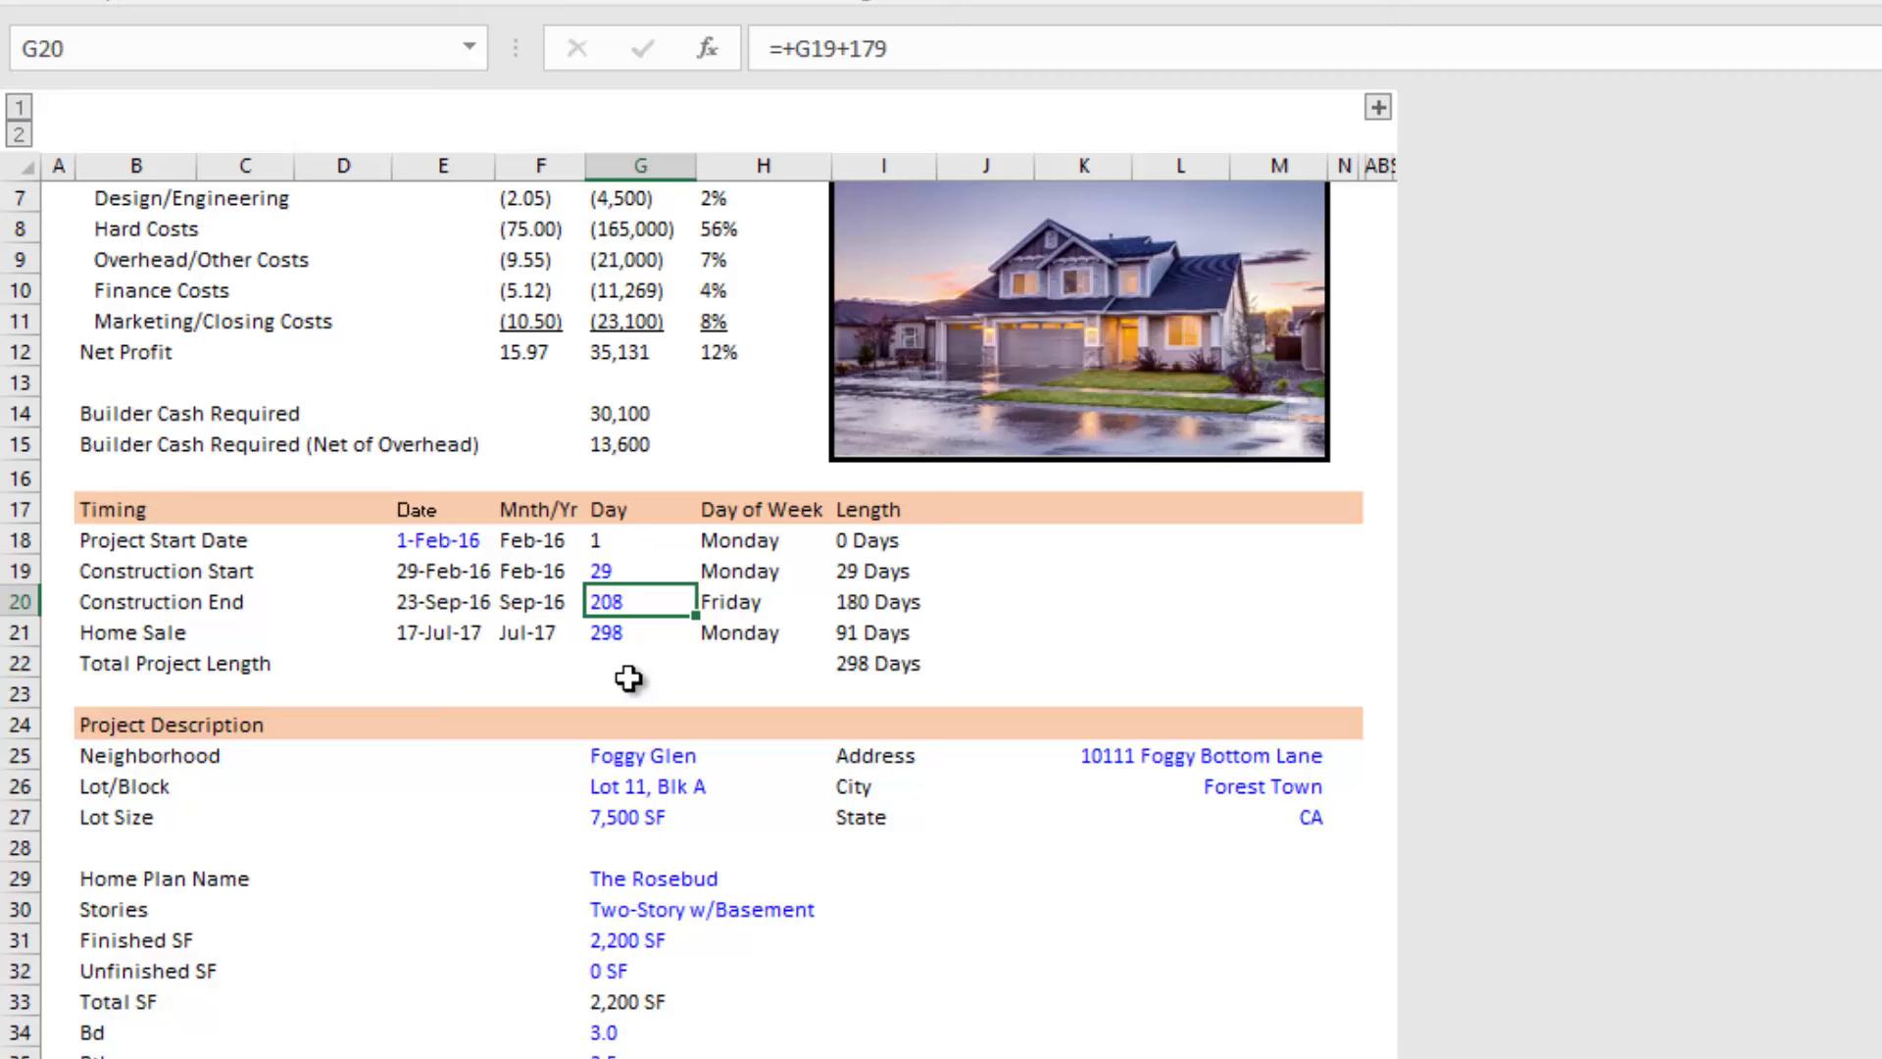
pyautogui.press('Down')
pyautogui.write('=')
pyautogui.press('Up')
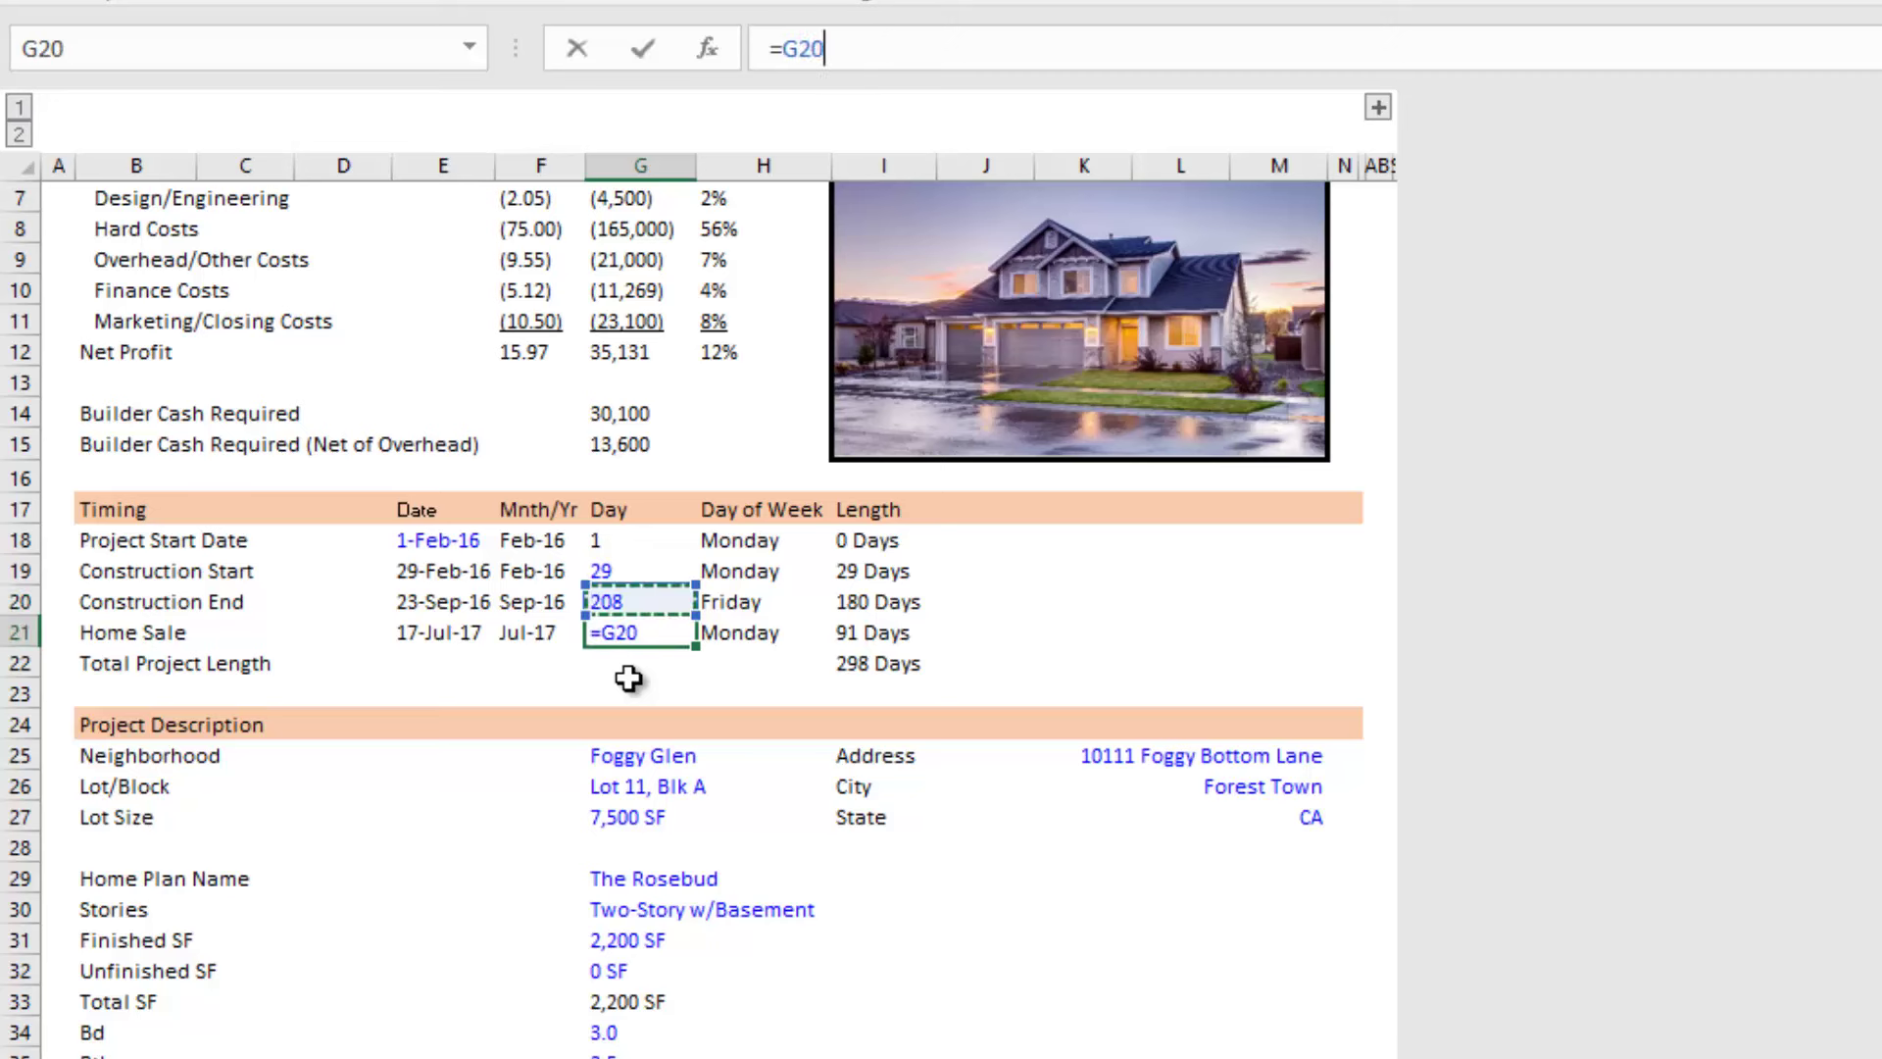
pyautogui.press('Return')
pyautogui.press('Up')
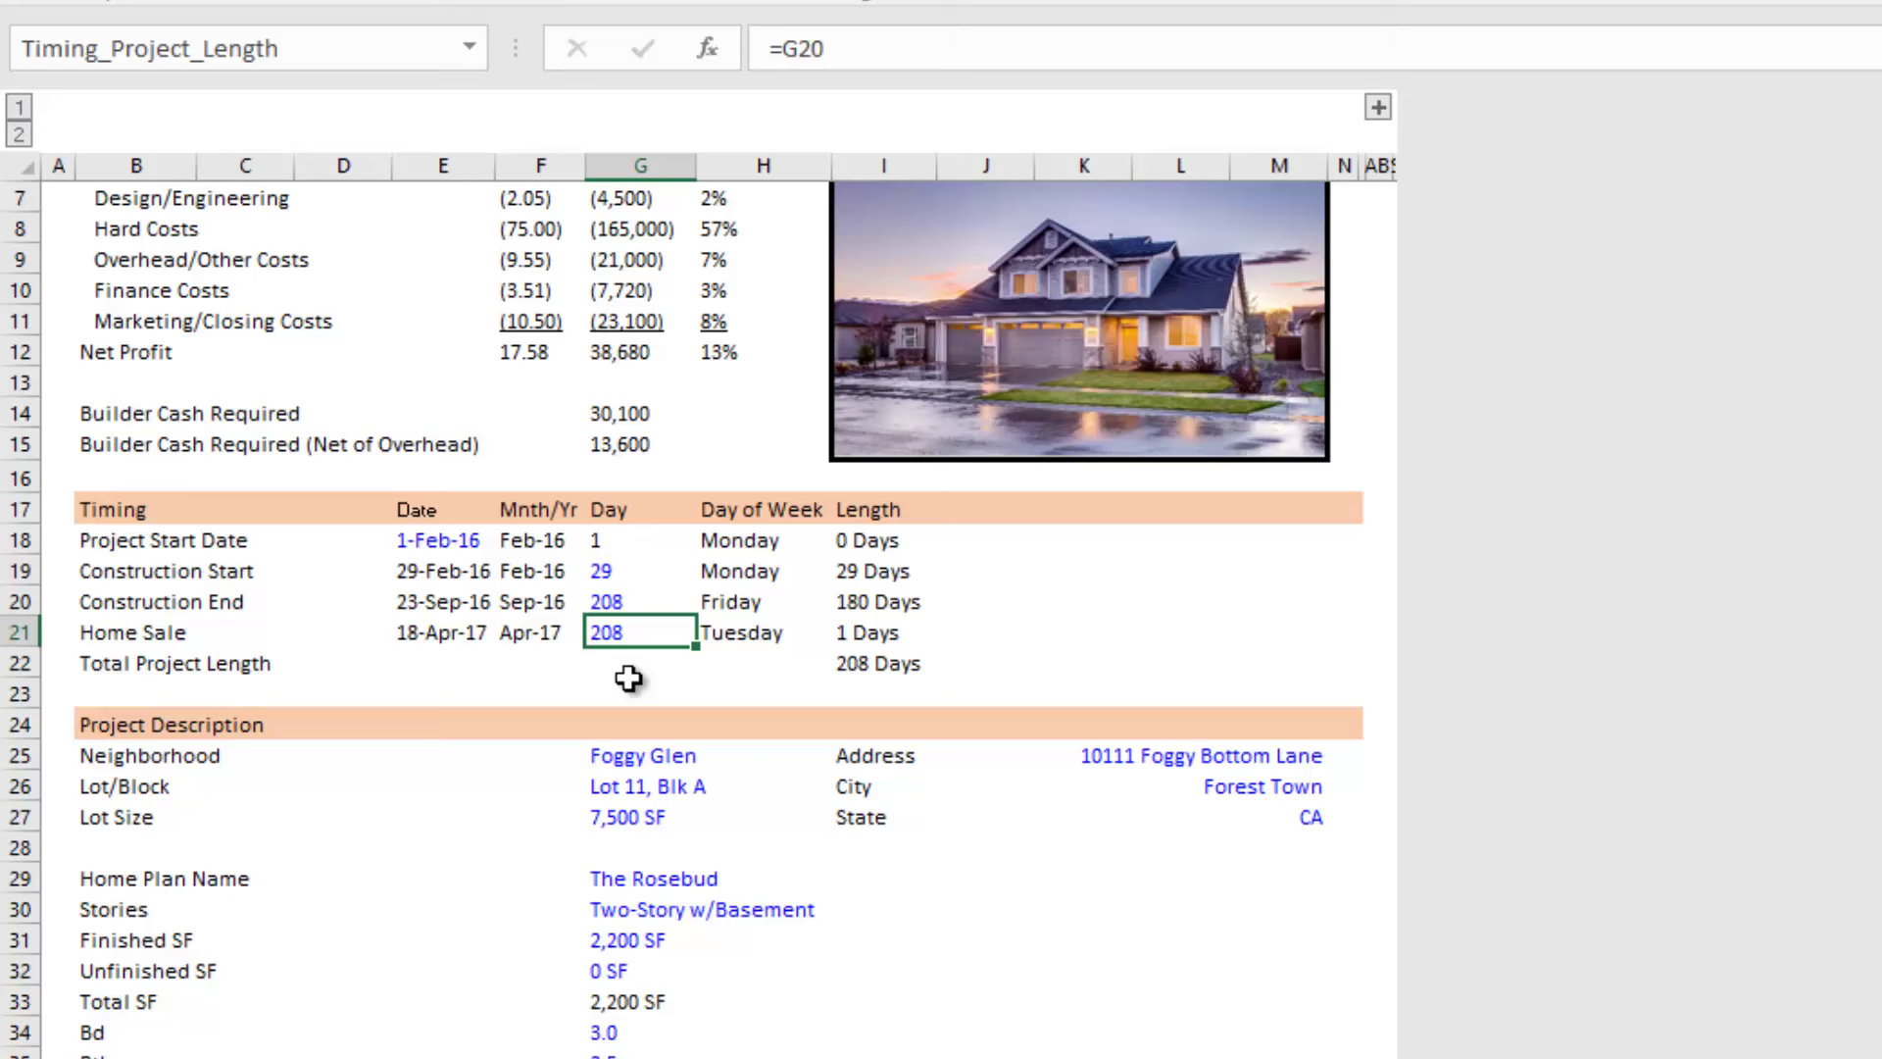
# Step: Set the Home Sale day in G21 to the Construction End day plus 89, using =G20+89, and check the row
pyautogui.press('F2')
pyautogui.write('+89')
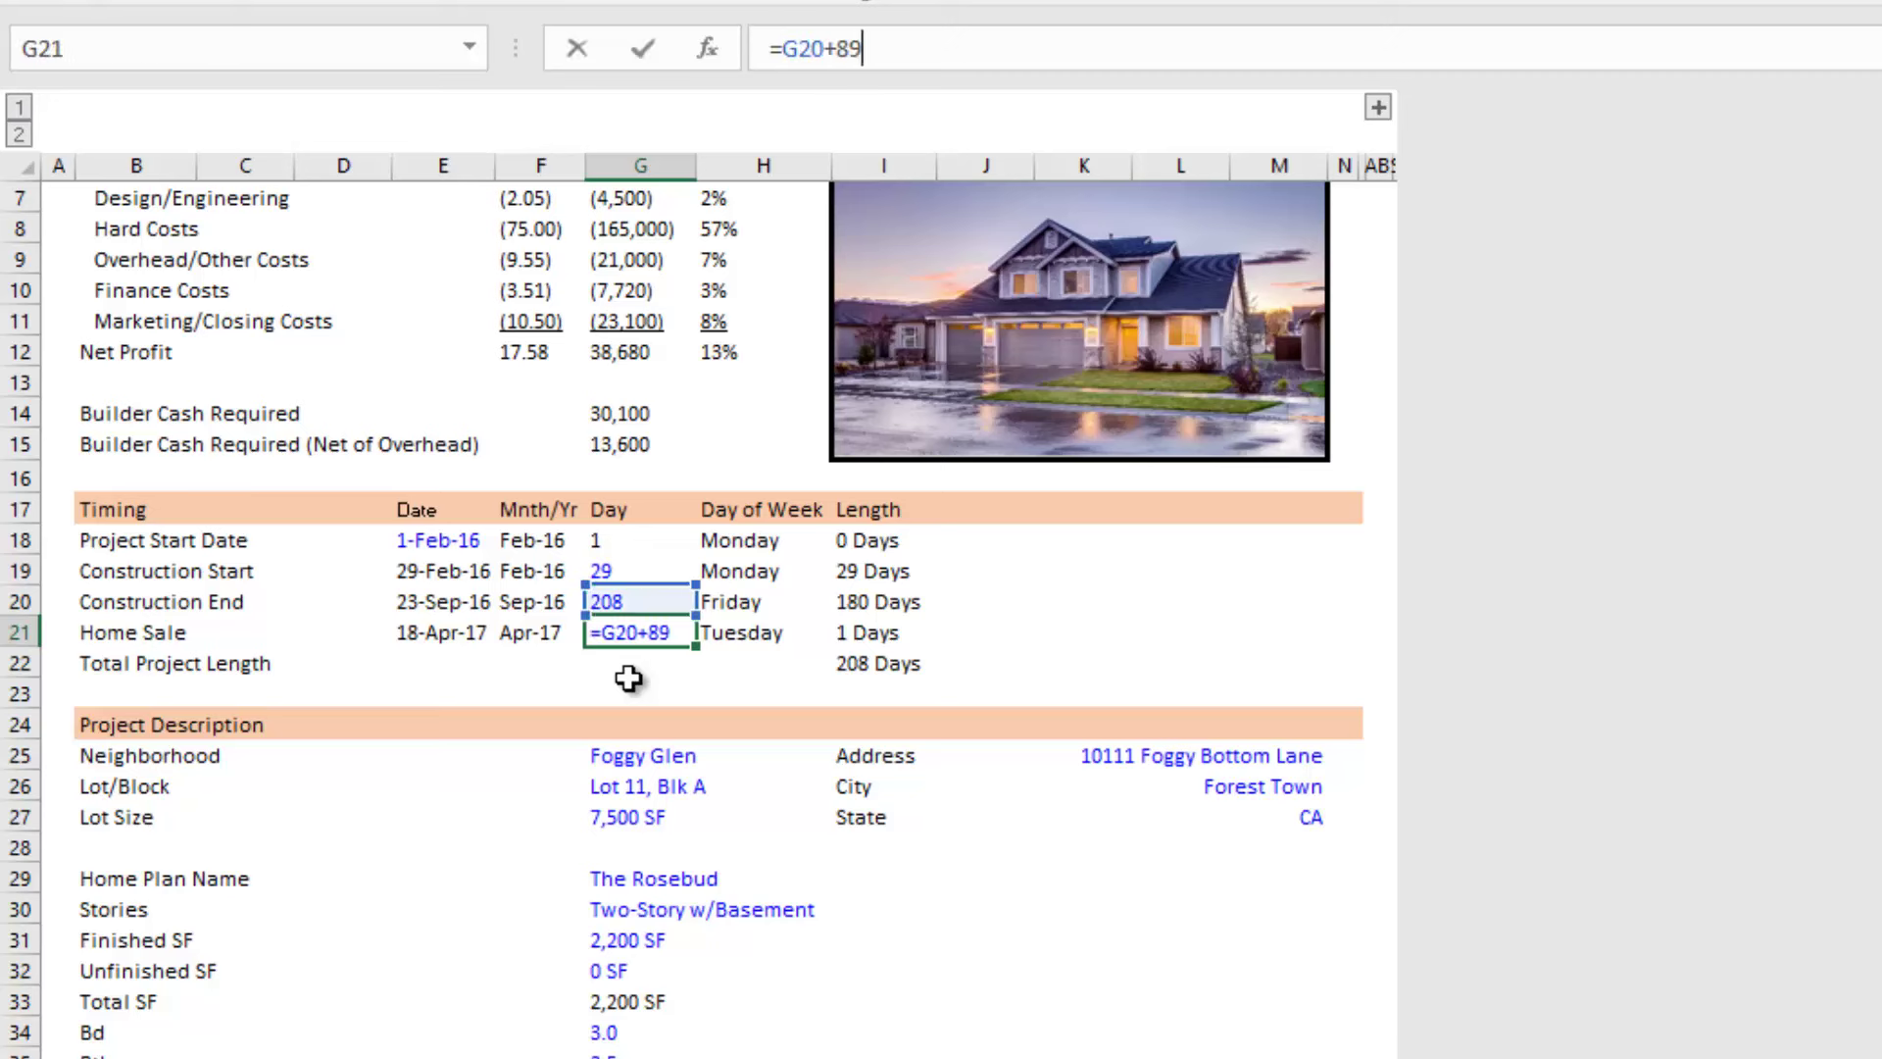
pyautogui.press('Return')
pyautogui.press('Up')
pyautogui.press('Right')
pyautogui.press('Right')
pyautogui.press('Left')
pyautogui.press('Left')
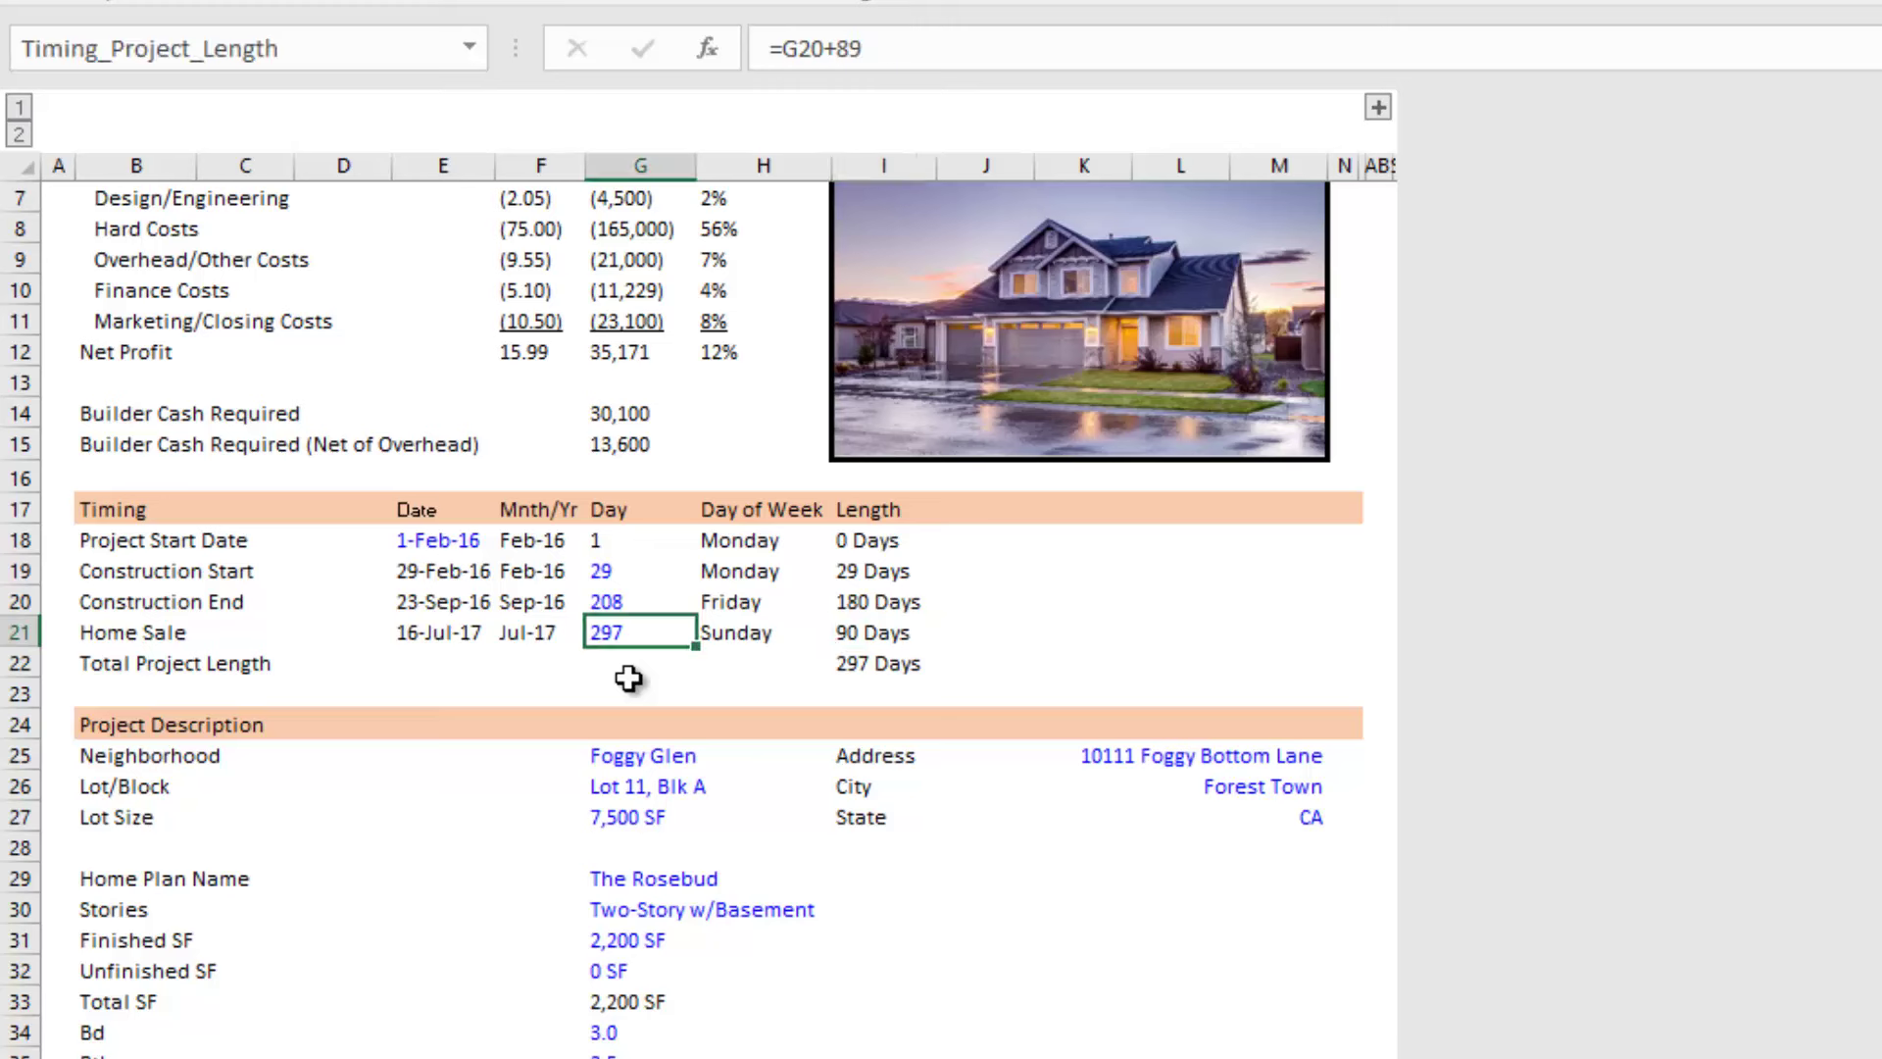
pyautogui.press('Up')
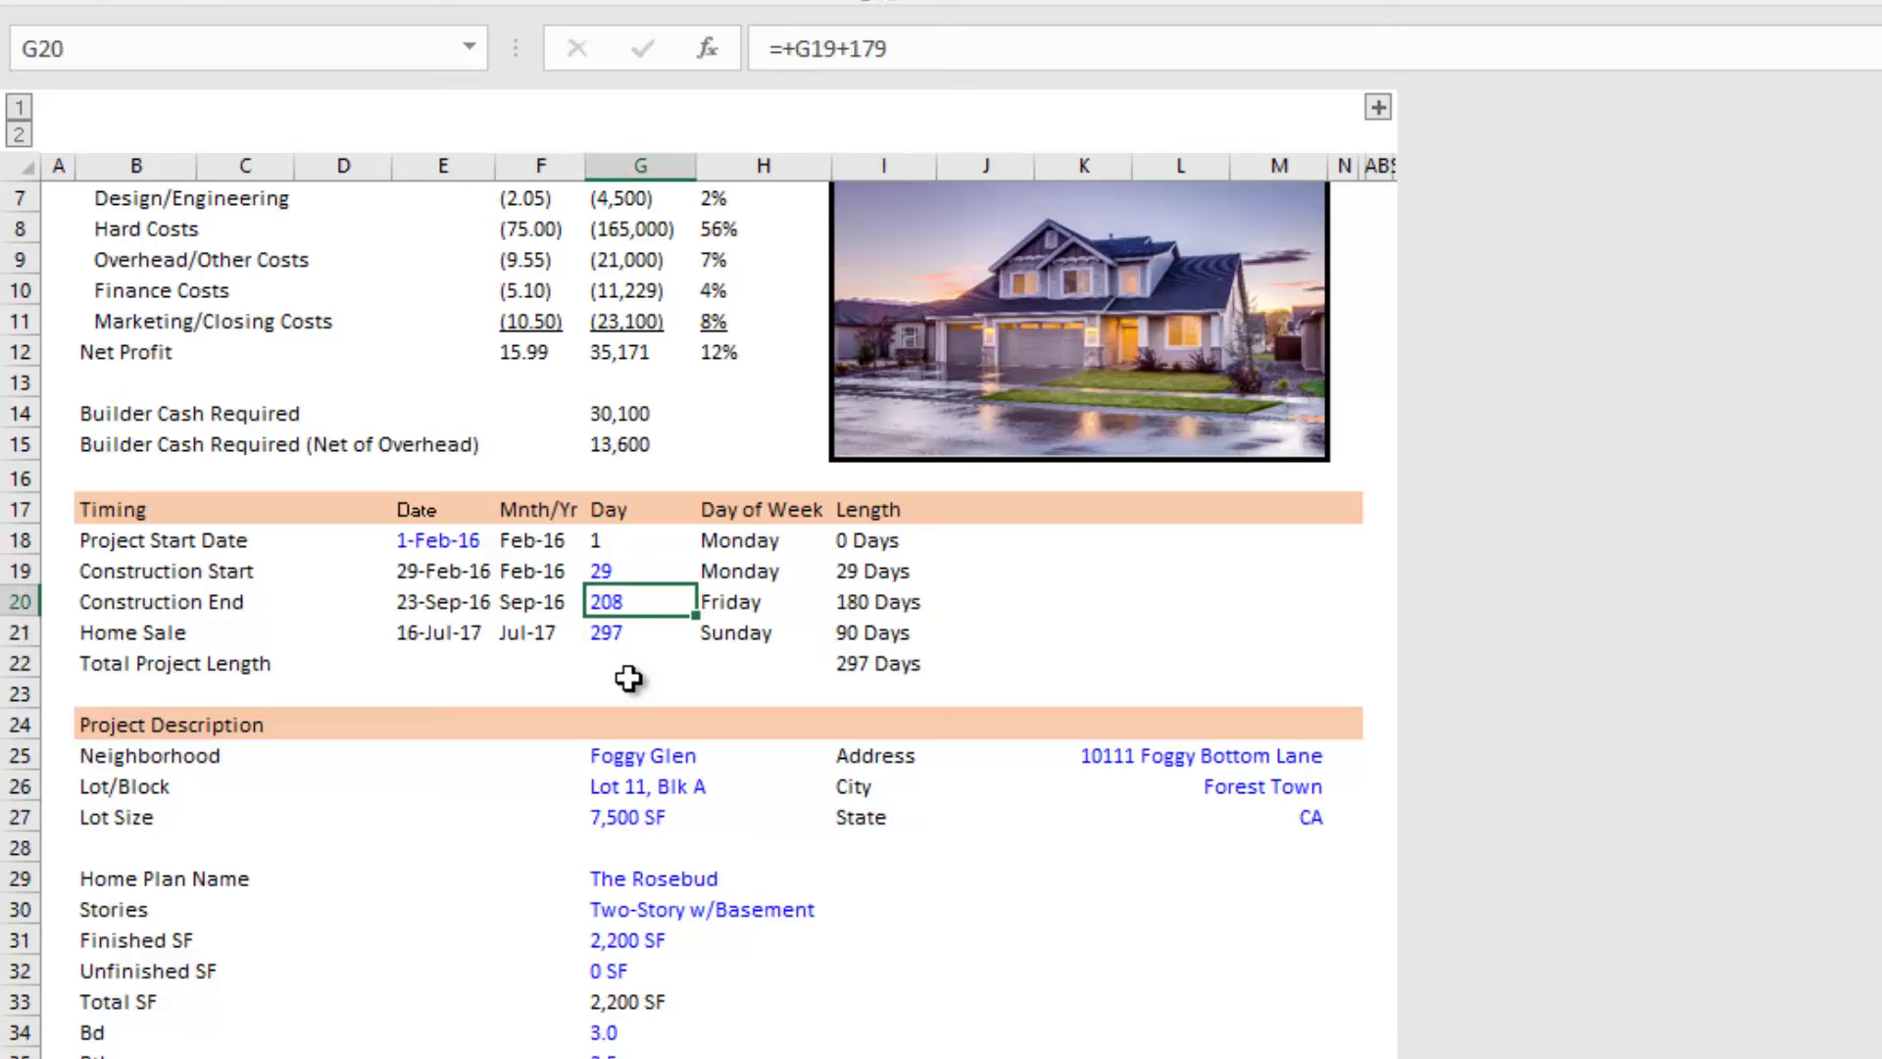
pyautogui.press('Down')
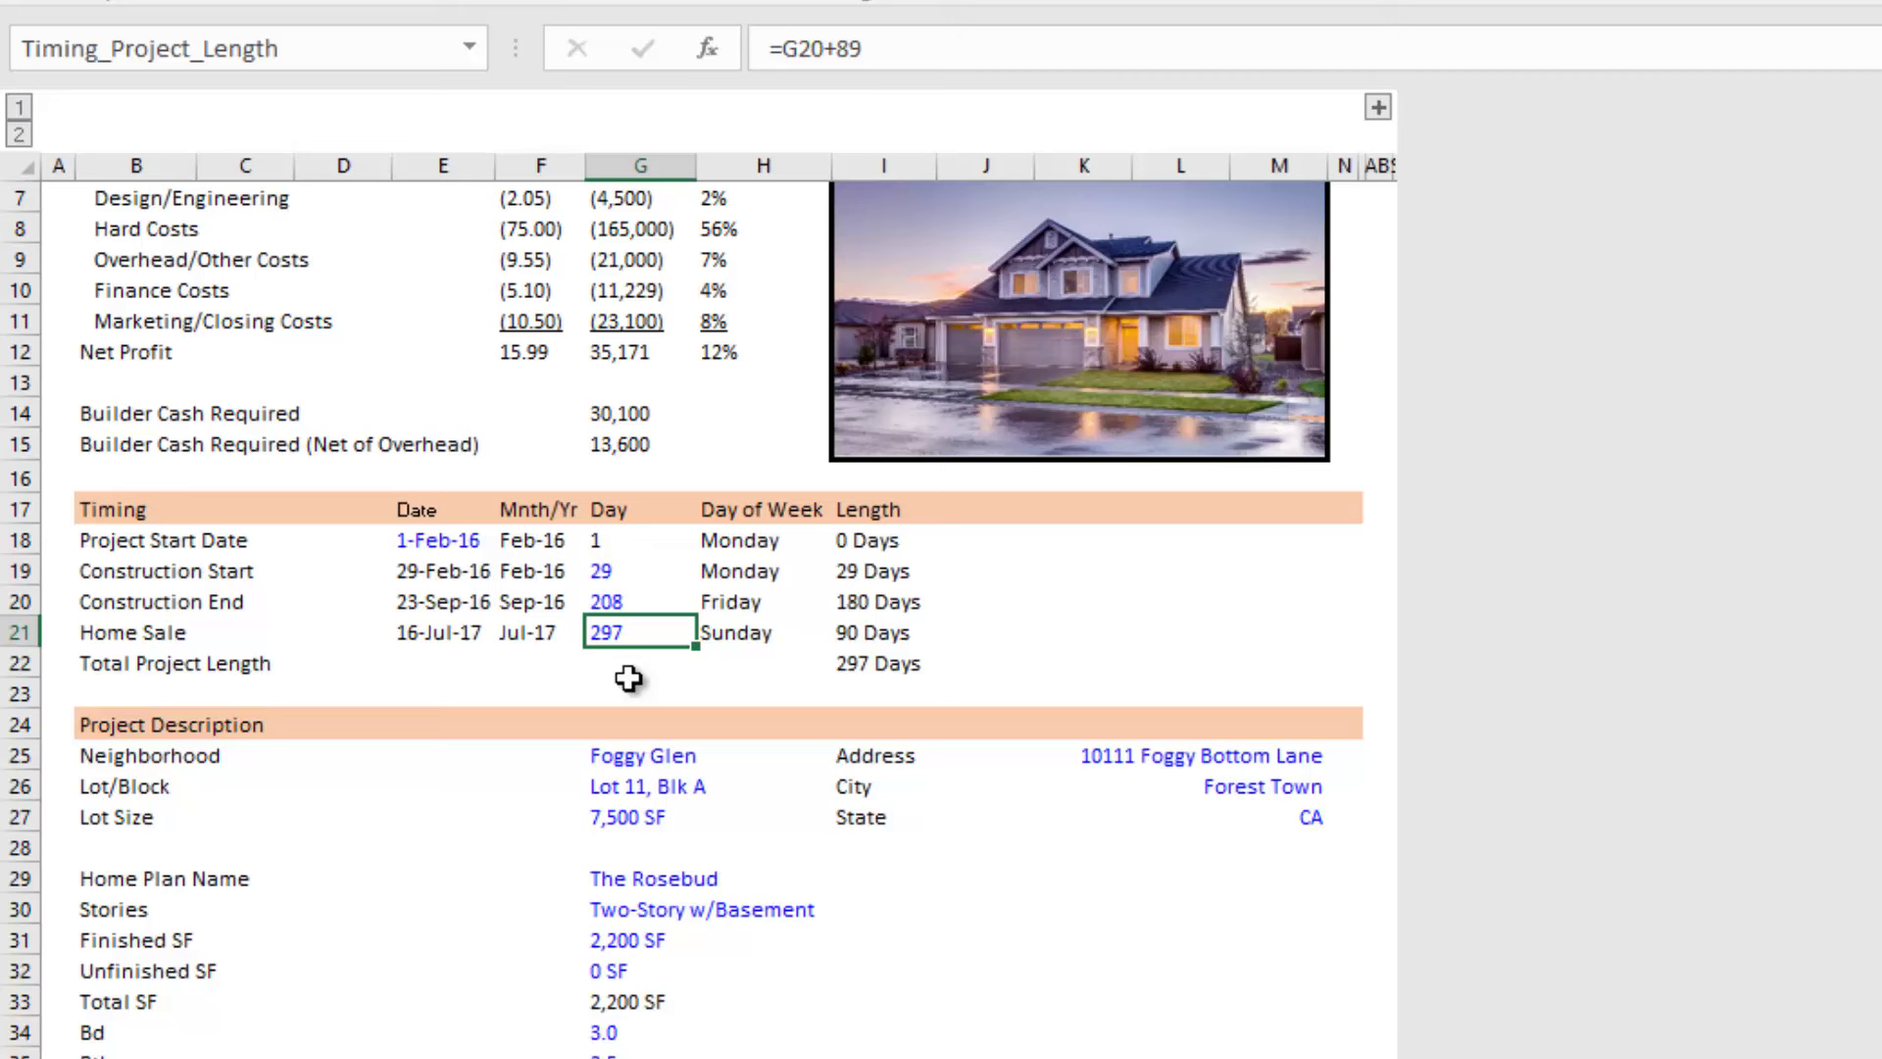
# Step: Rename the Home Sale label in B21 as Home Closing
pyautogui.press('Left')
pyautogui.press('Left')
pyautogui.press('Left')
pyautogui.press('Left')
pyautogui.press('Left')
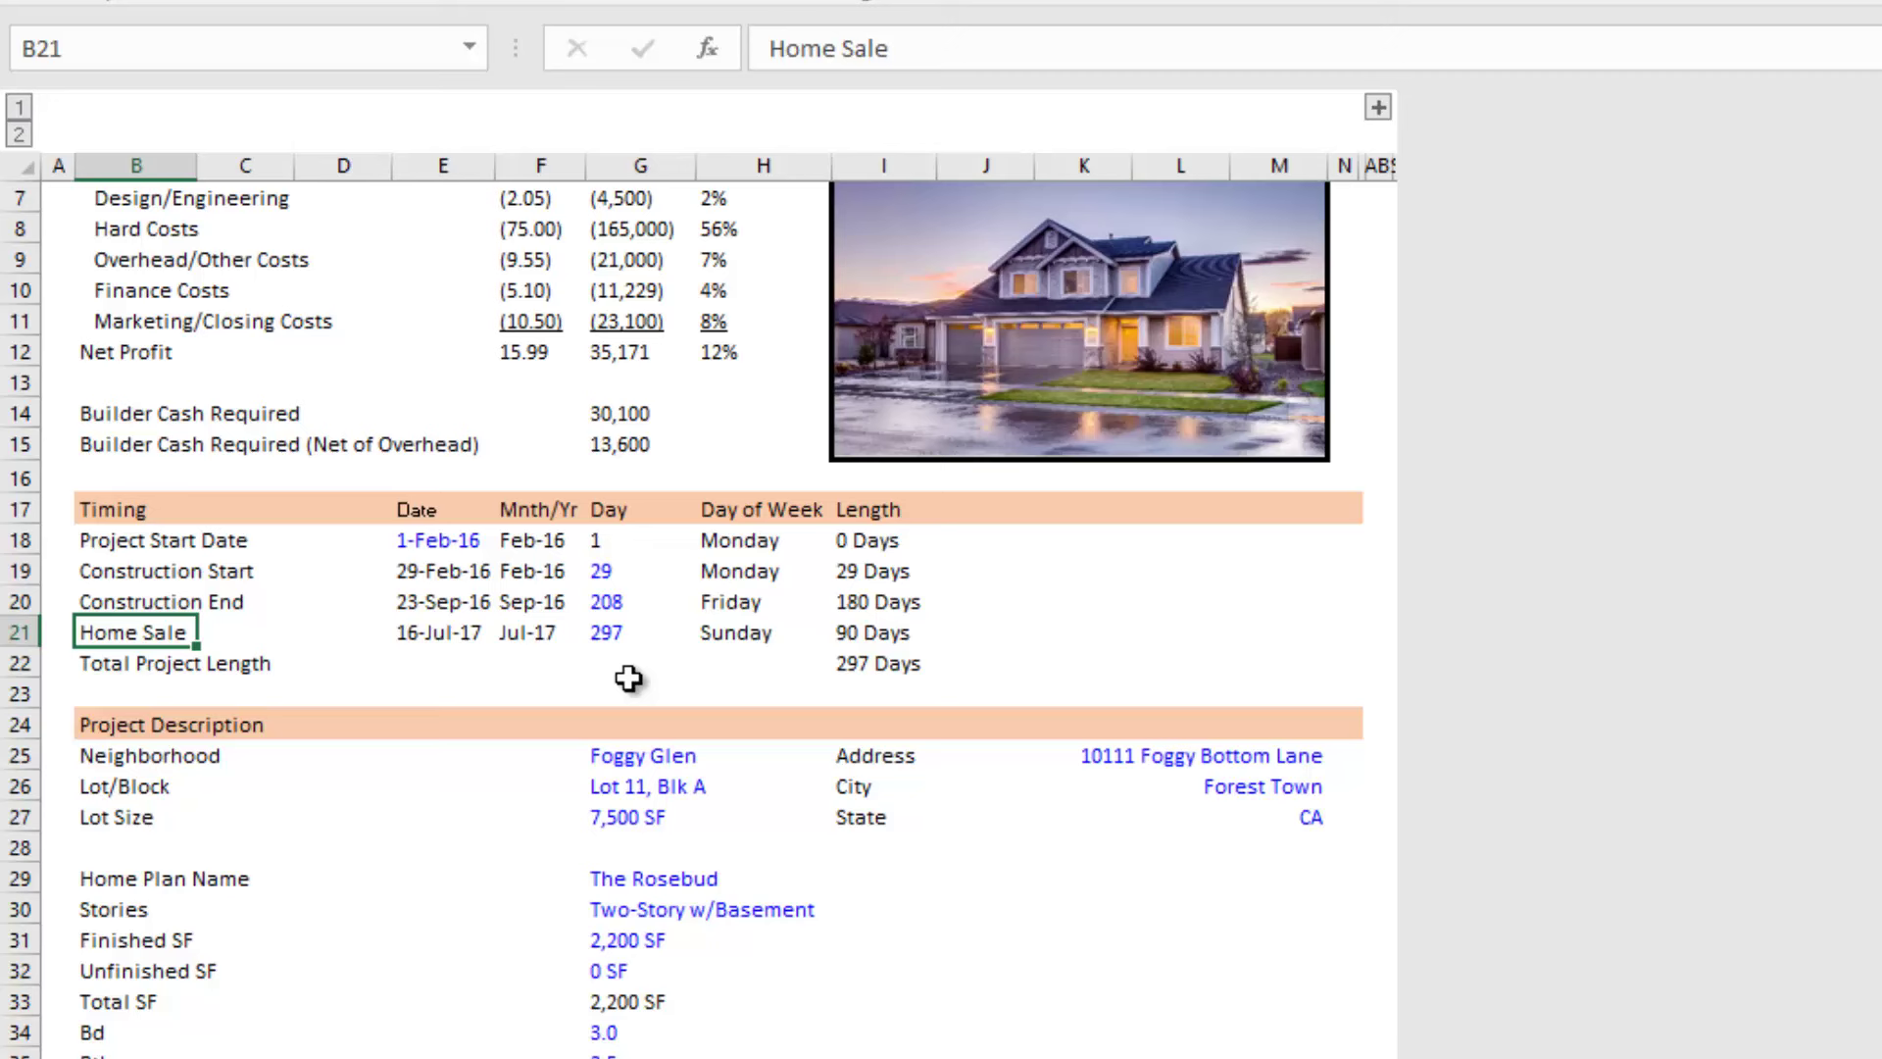
pyautogui.press('F2')
pyautogui.press('BackSpace')
pyautogui.press('BackSpace')
pyautogui.press('BackSpace')
pyautogui.press('BackSpace')
pyautogui.write('Closing')
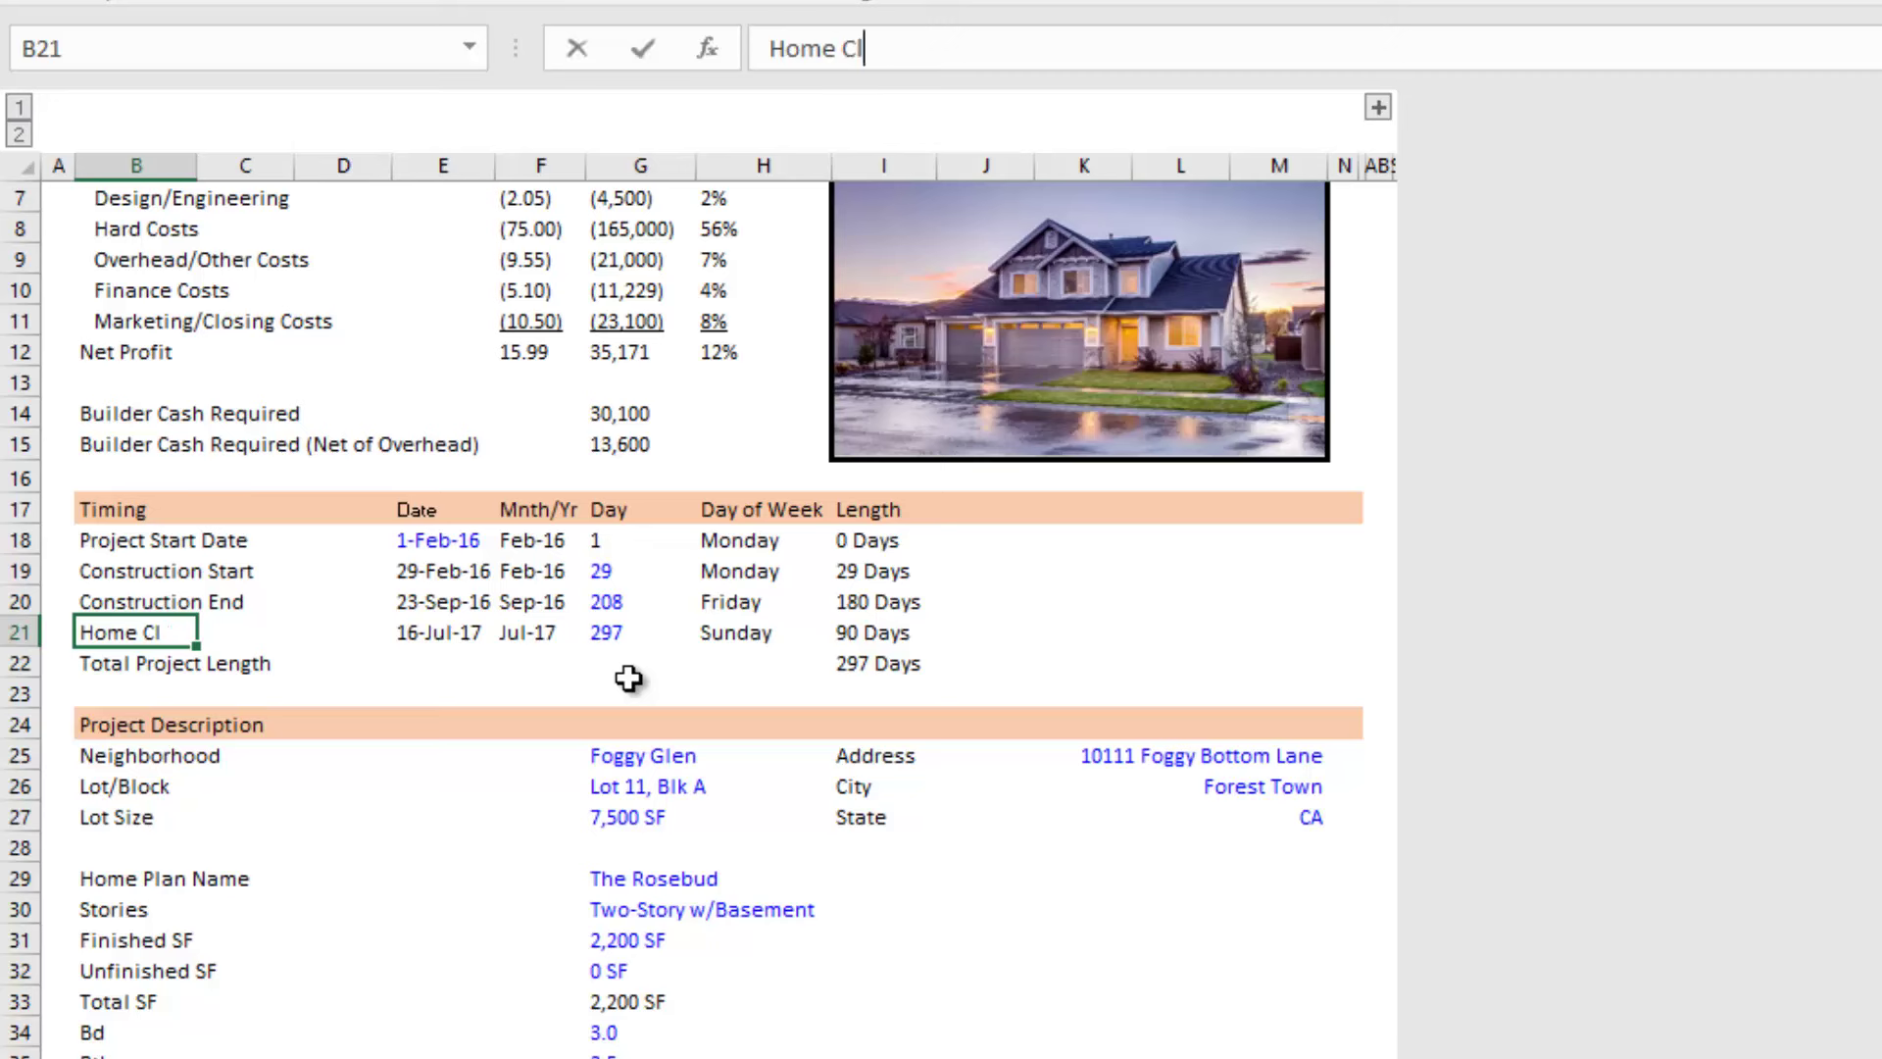
pyautogui.press('Return')
# Step: Review the Home Closing day formula and the Total Project Length row with its length formula
pyautogui.press('Up')
pyautogui.press('Right')
pyautogui.press('Right')
pyautogui.press('Right')
pyautogui.press('Right')
pyautogui.press('Right')
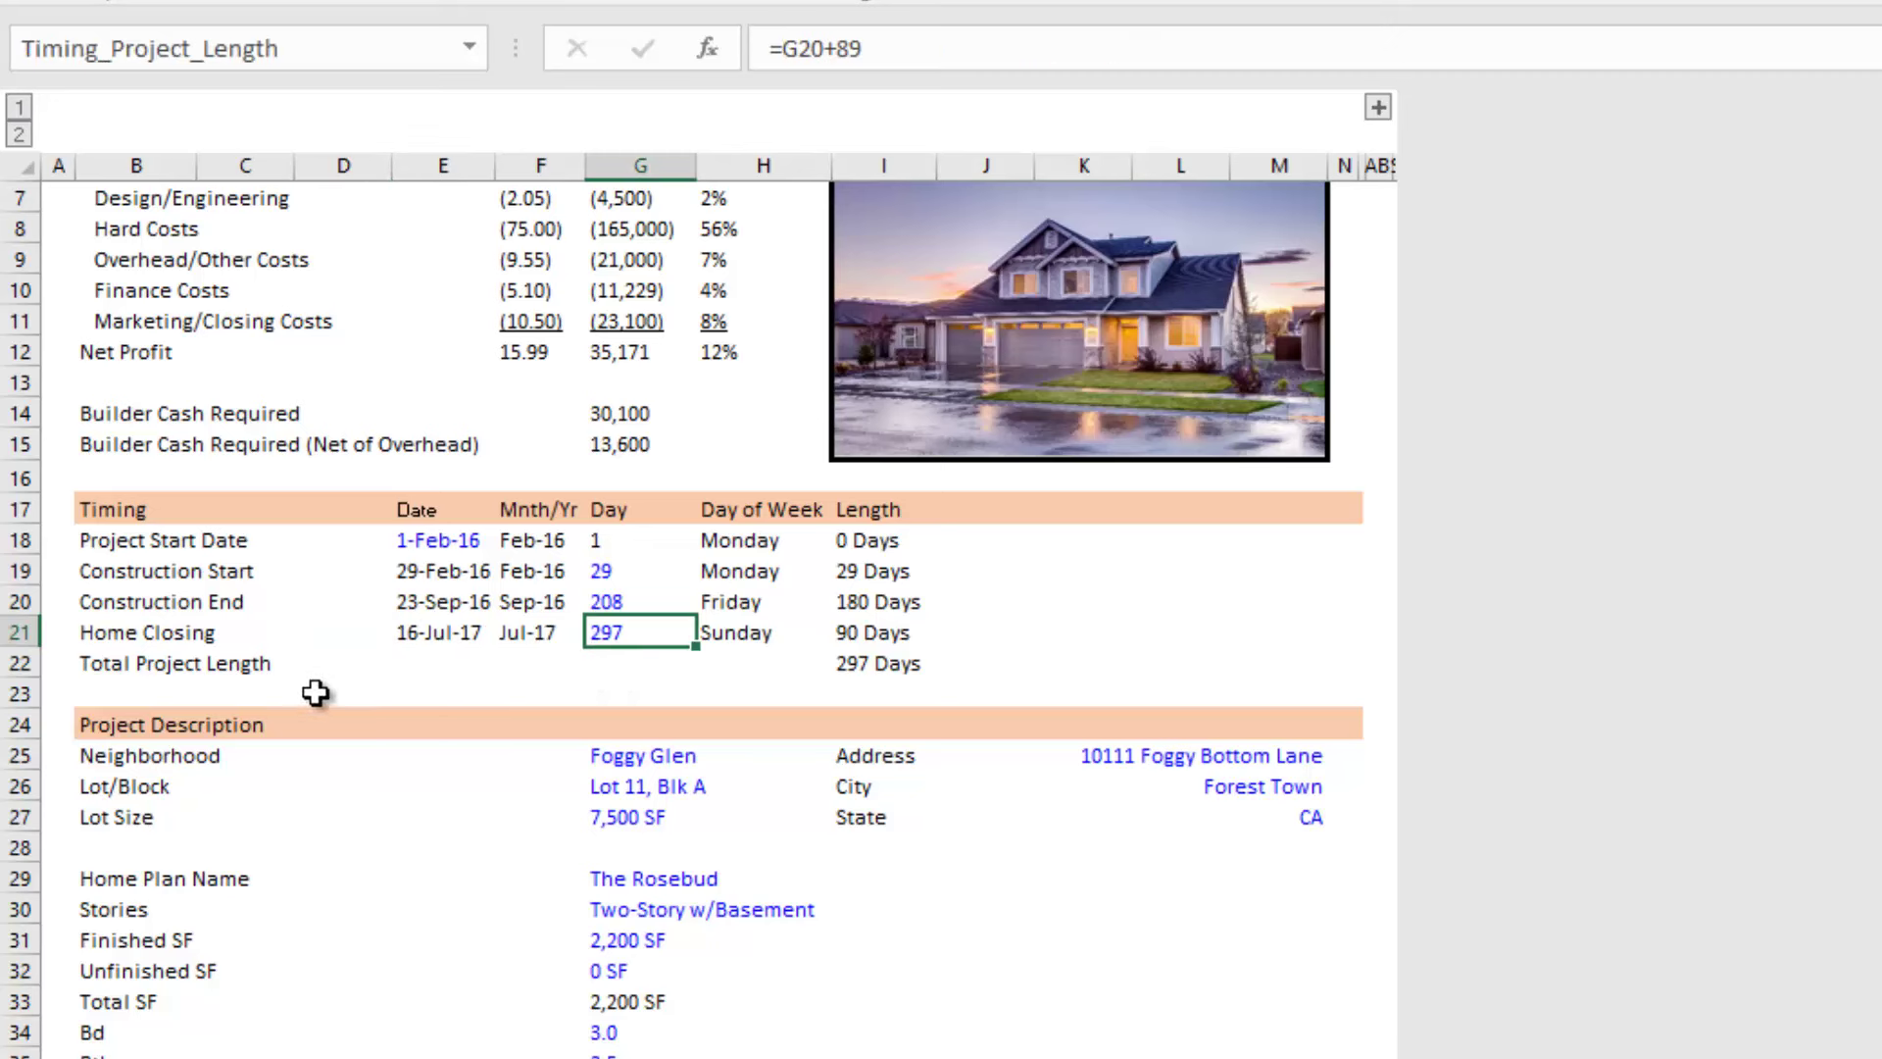
pyautogui.click(137, 666)
pyautogui.click(844, 671)
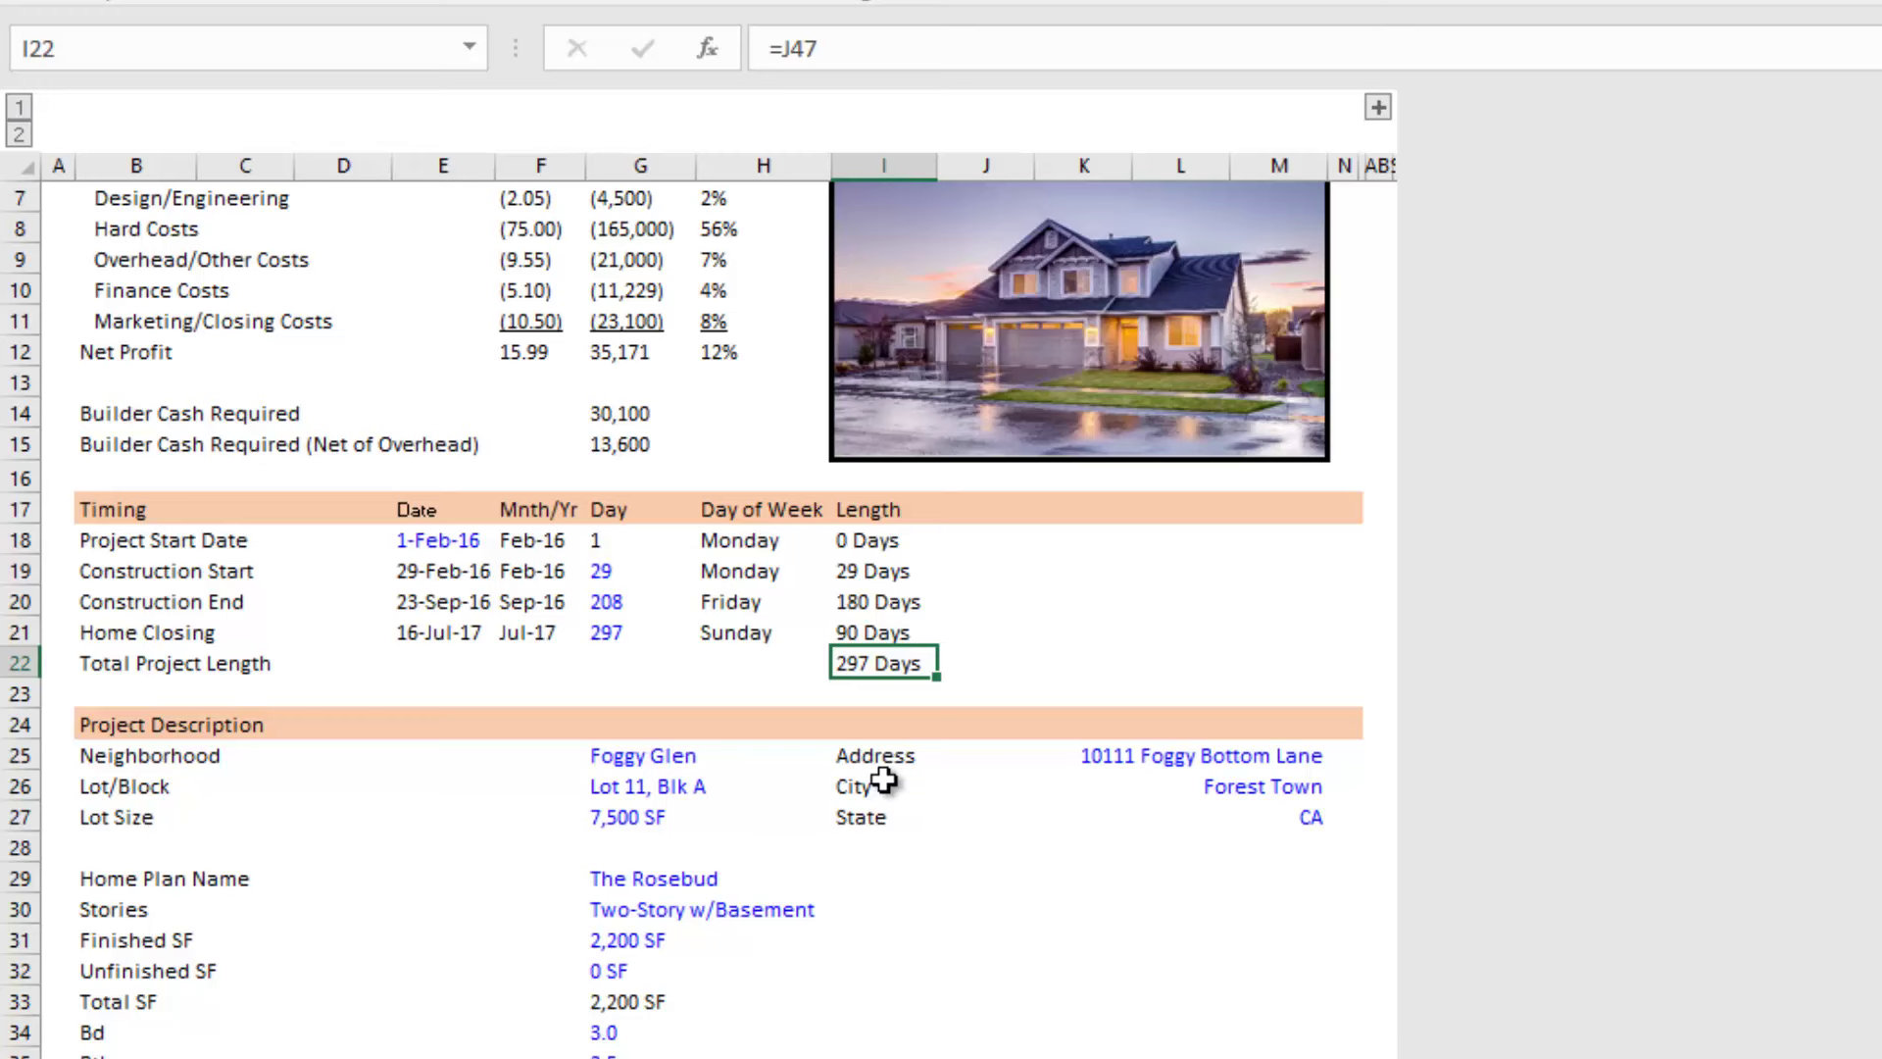
# Step: Examine the Neighborhood, Lot/Block and Lot Size entries in the Project Description section
pyautogui.scroll(-2, 879, 605)
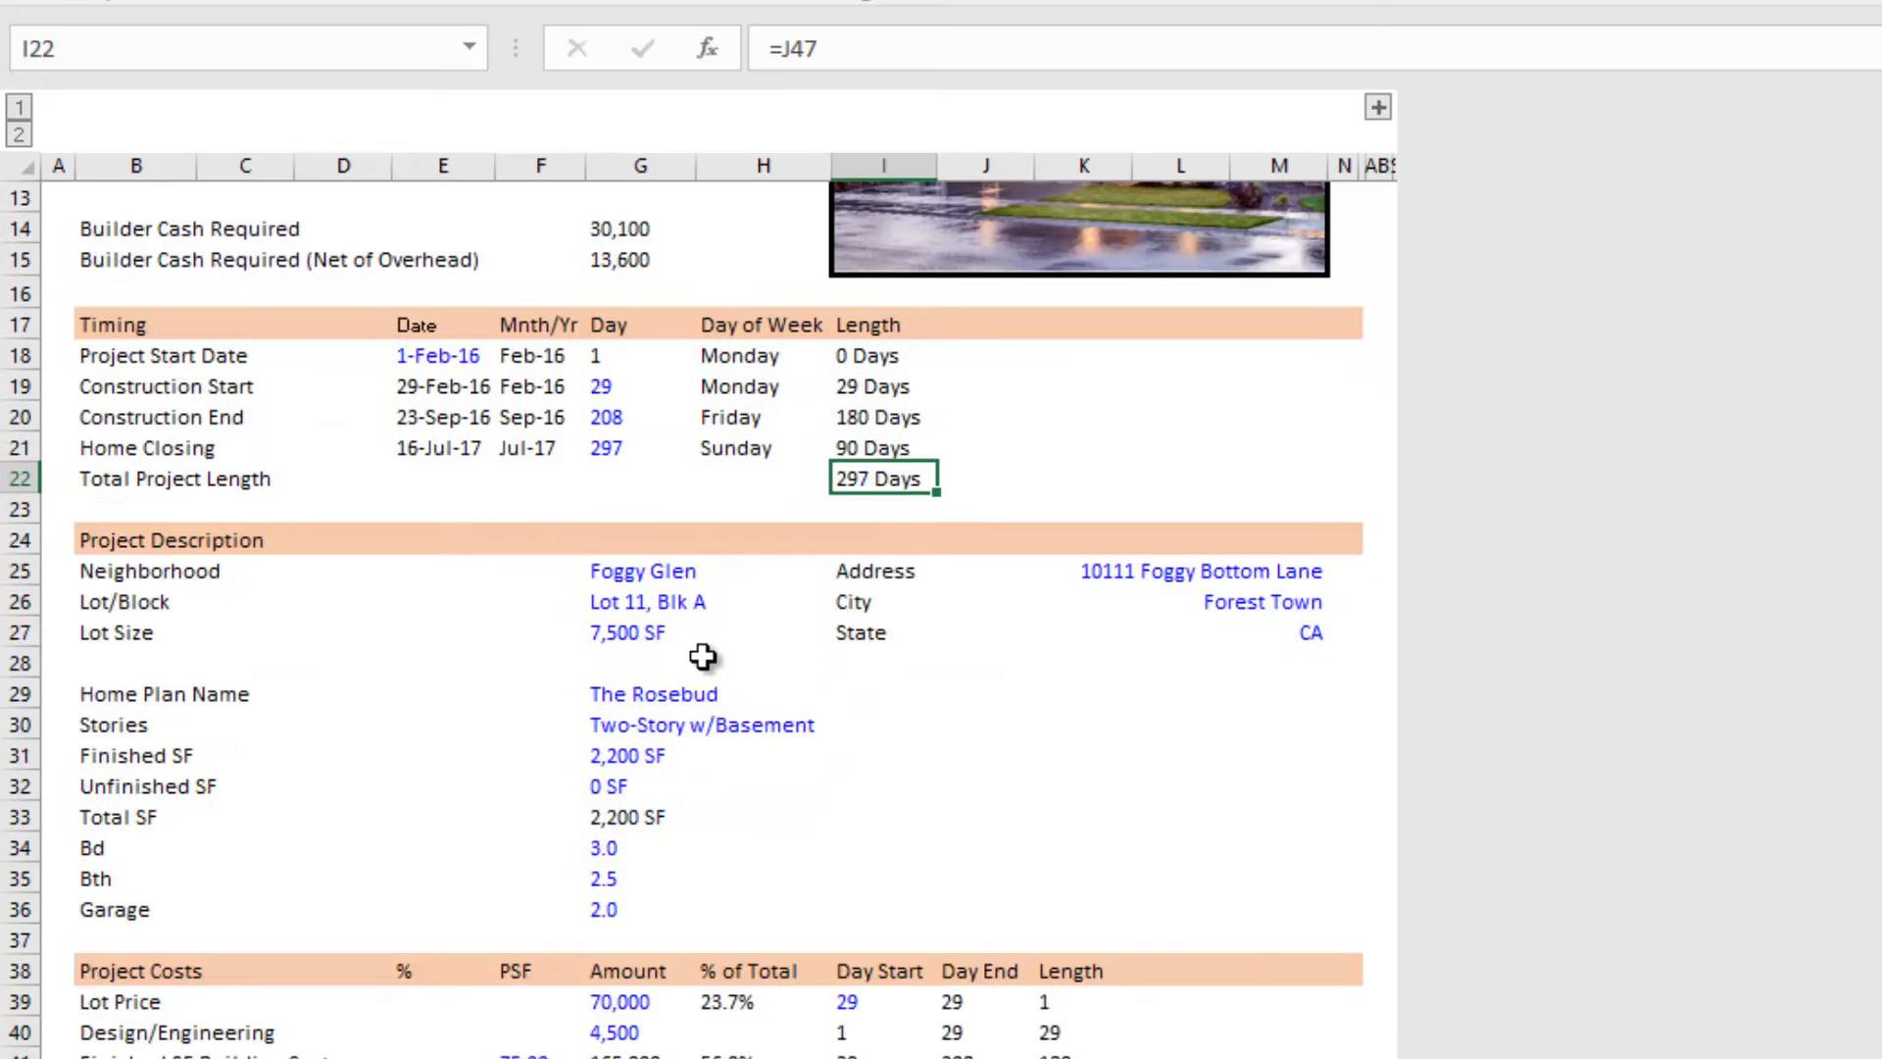
pyautogui.click(127, 573)
pyautogui.press('Right')
pyautogui.press('Right')
pyautogui.press('Right')
pyautogui.press('Right')
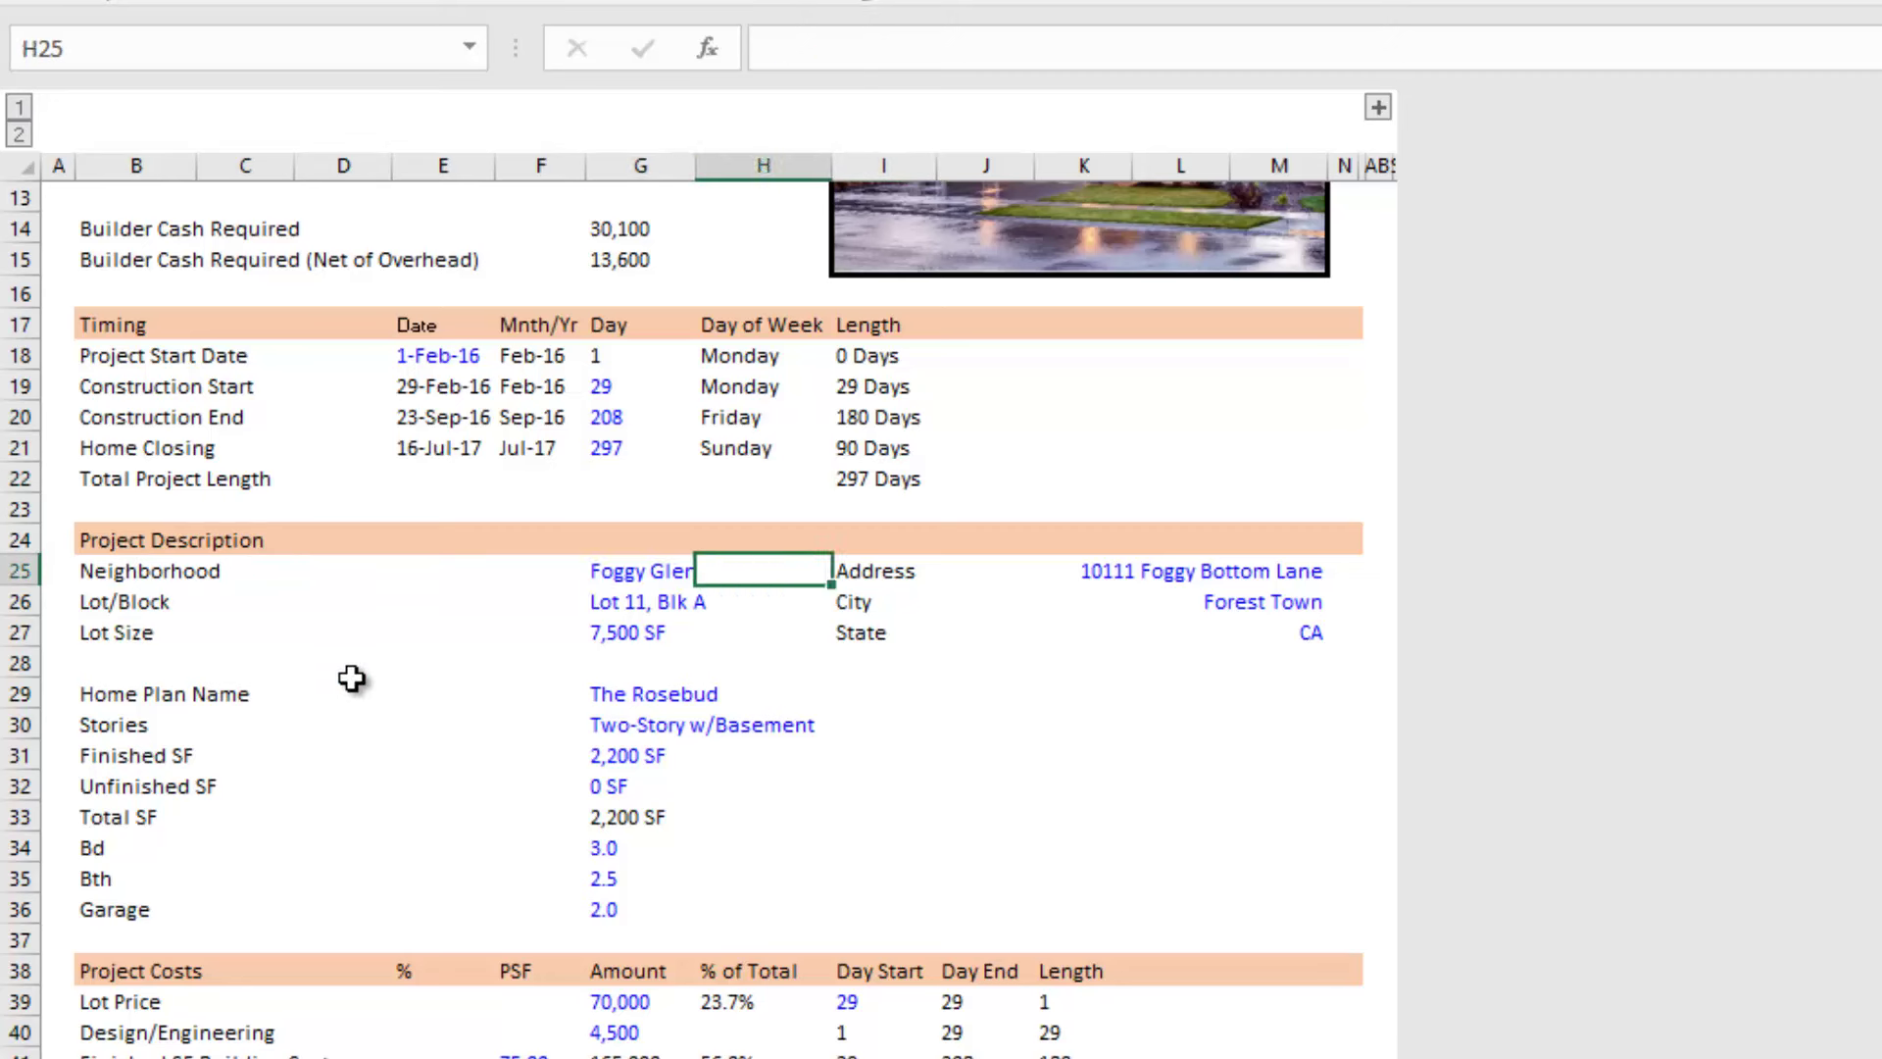
pyautogui.press('Left')
pyautogui.press('Down')
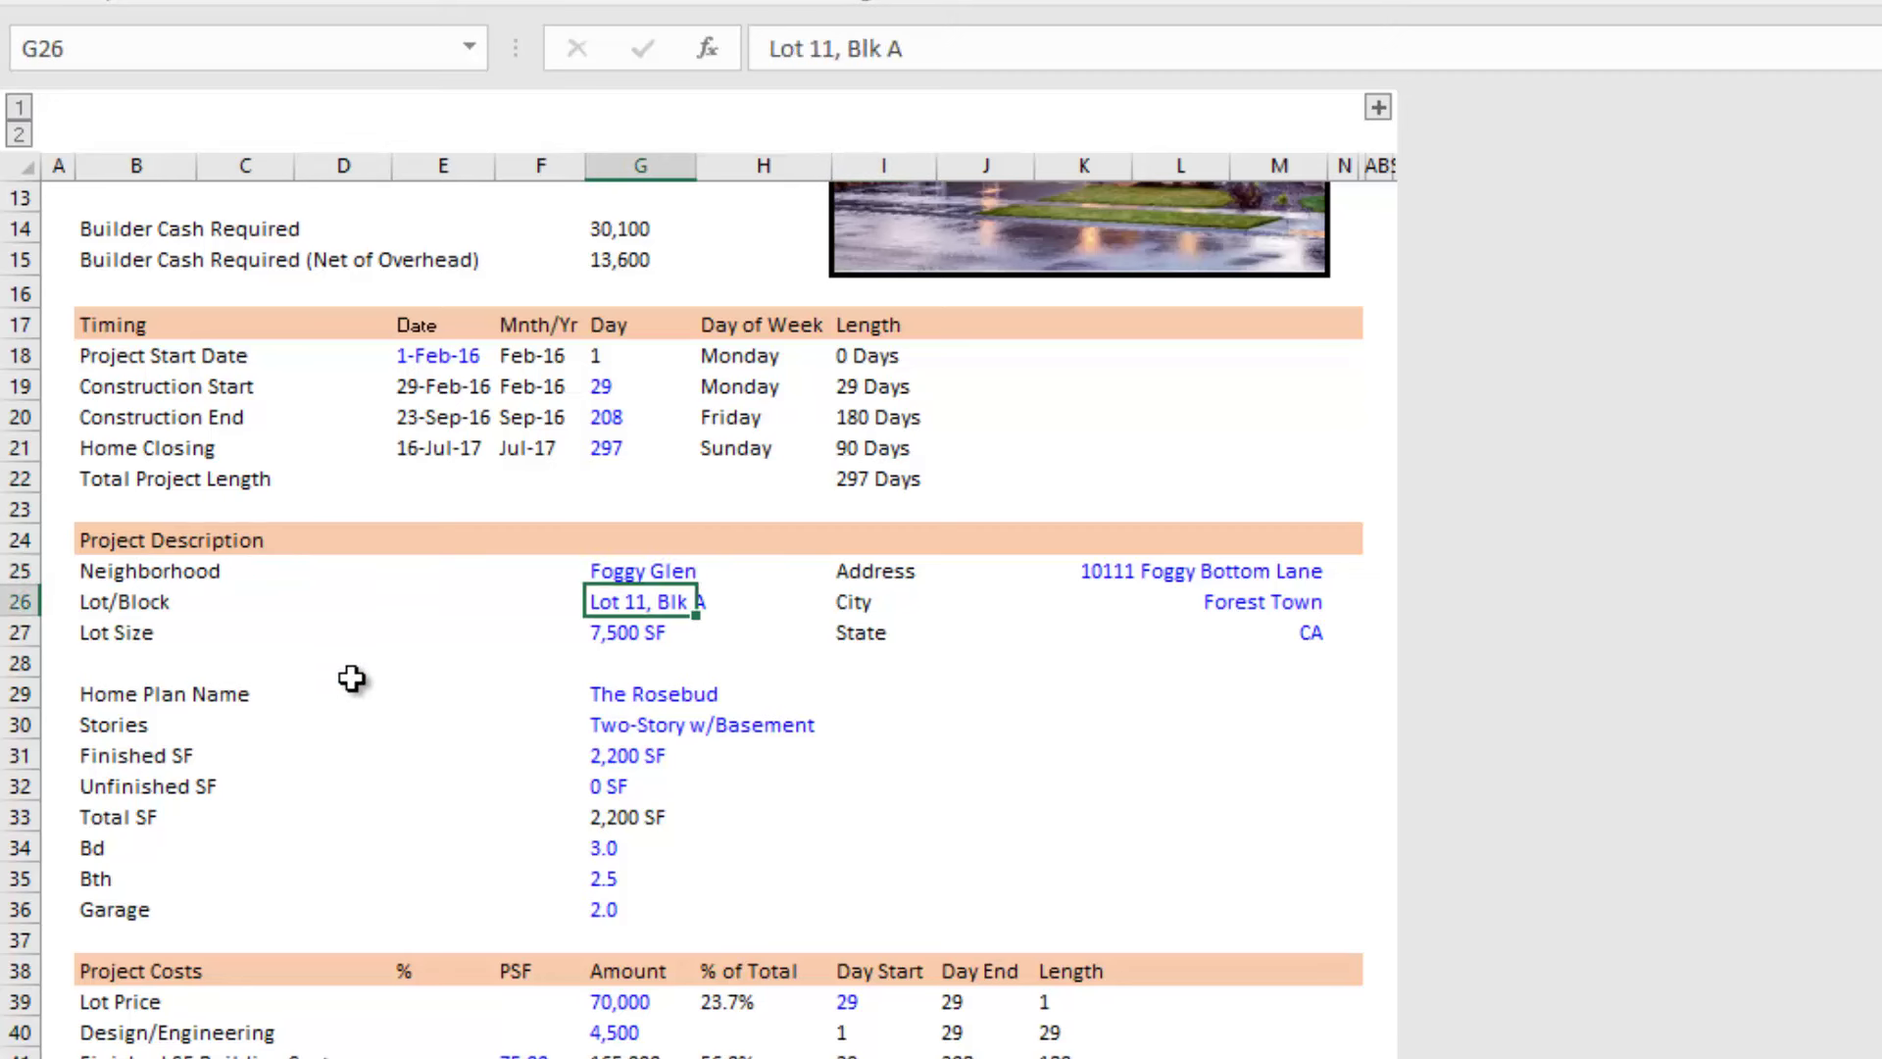
pyautogui.press('Down')
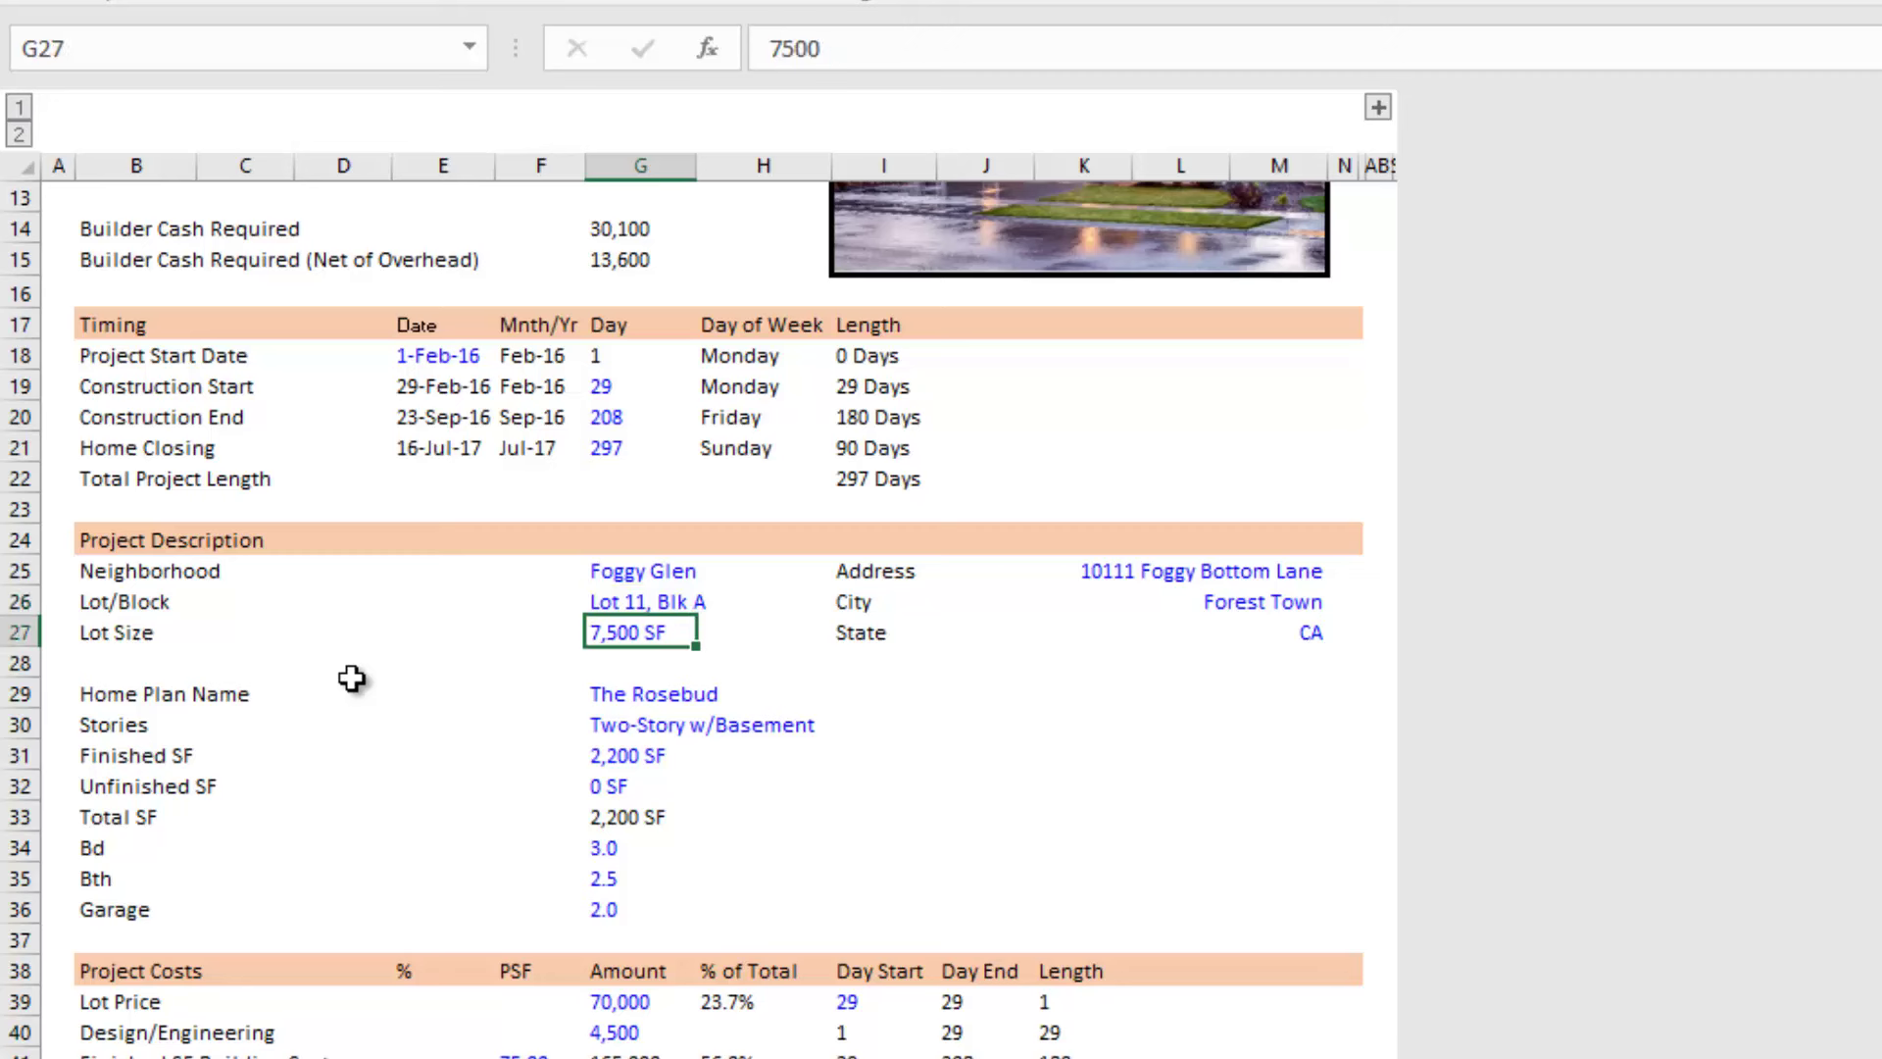
# Step: Examine the Address, City and State entries of the Project Description
pyautogui.press('Up')
pyautogui.press('Up')
pyautogui.press('Right')
pyautogui.press('Right')
pyautogui.press('Right')
pyautogui.press('Right')
pyautogui.press('Right')
pyautogui.press('Right')
pyautogui.press('Down')
pyautogui.press('Down')
pyautogui.press('Down')
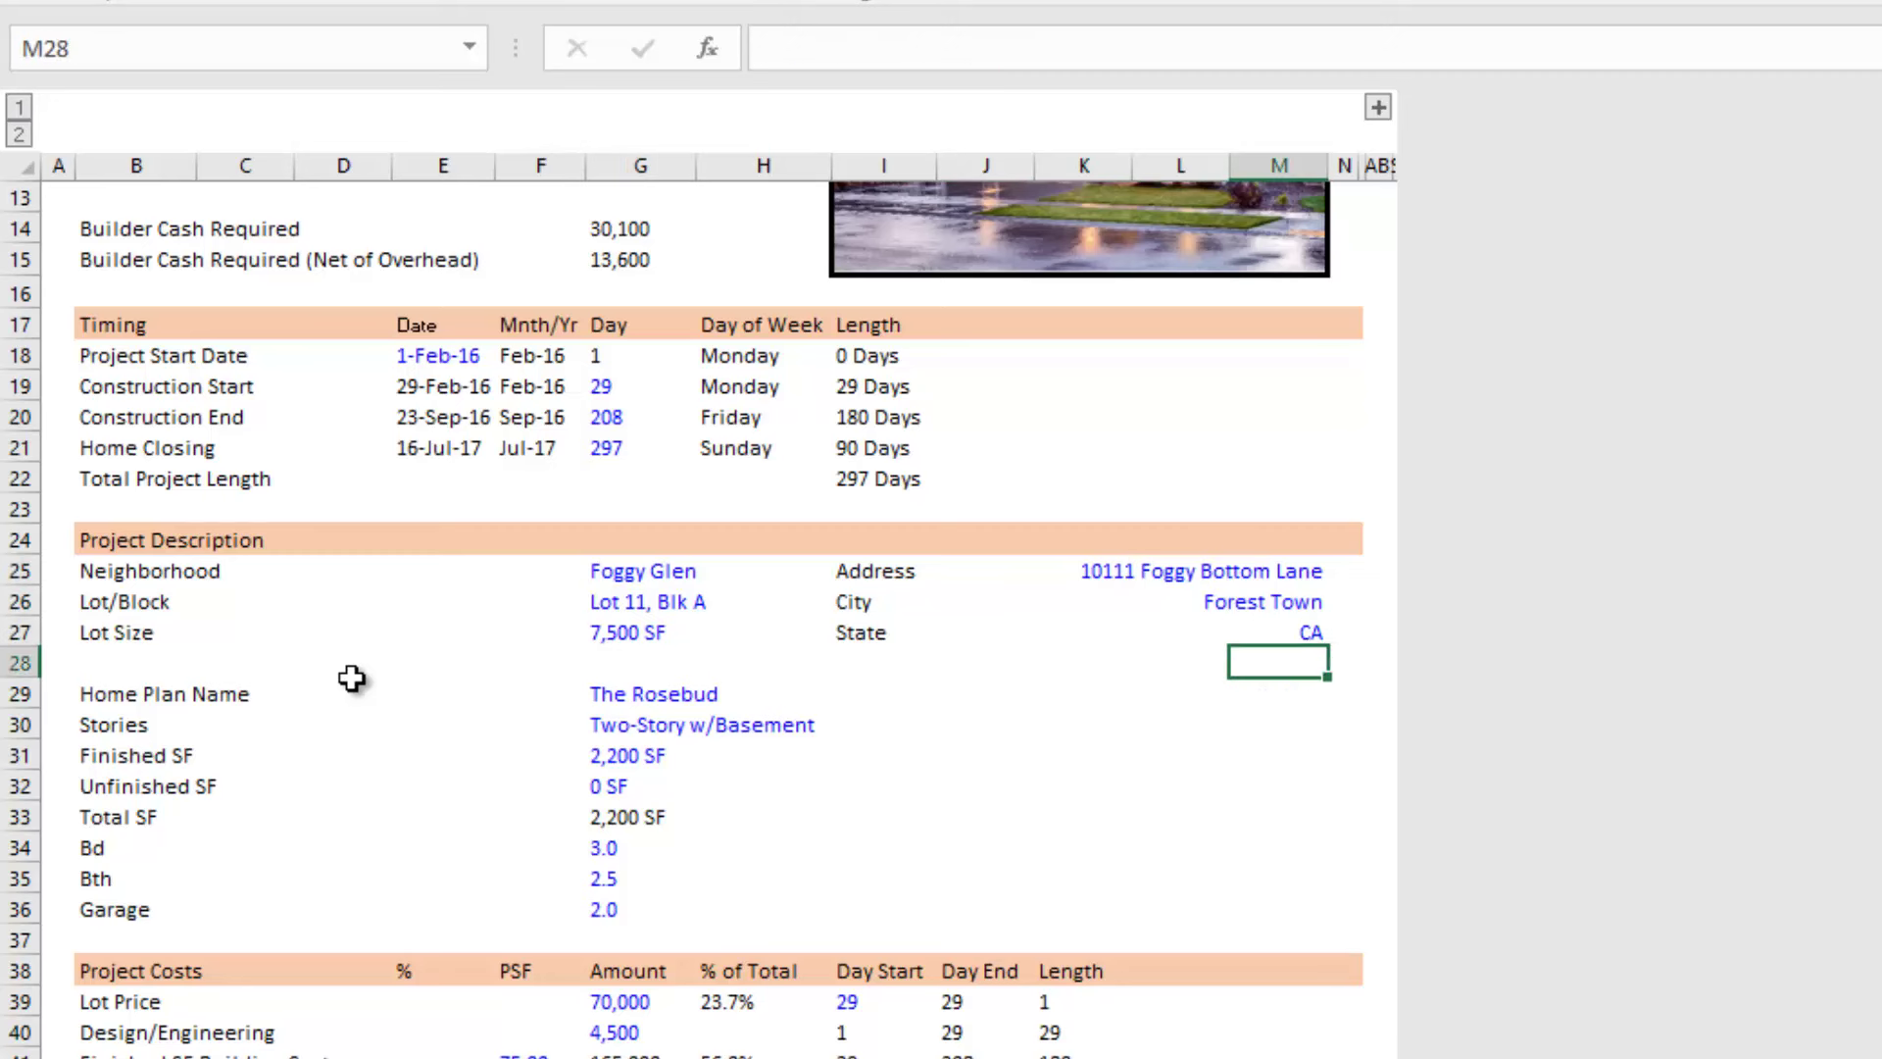
# Step: Examine the Home Plan Name and Stories entries of the Project Description
pyautogui.press('Left')
pyautogui.press('Left')
pyautogui.press('Left')
pyautogui.press('Left')
pyautogui.press('Left')
pyautogui.press('Left')
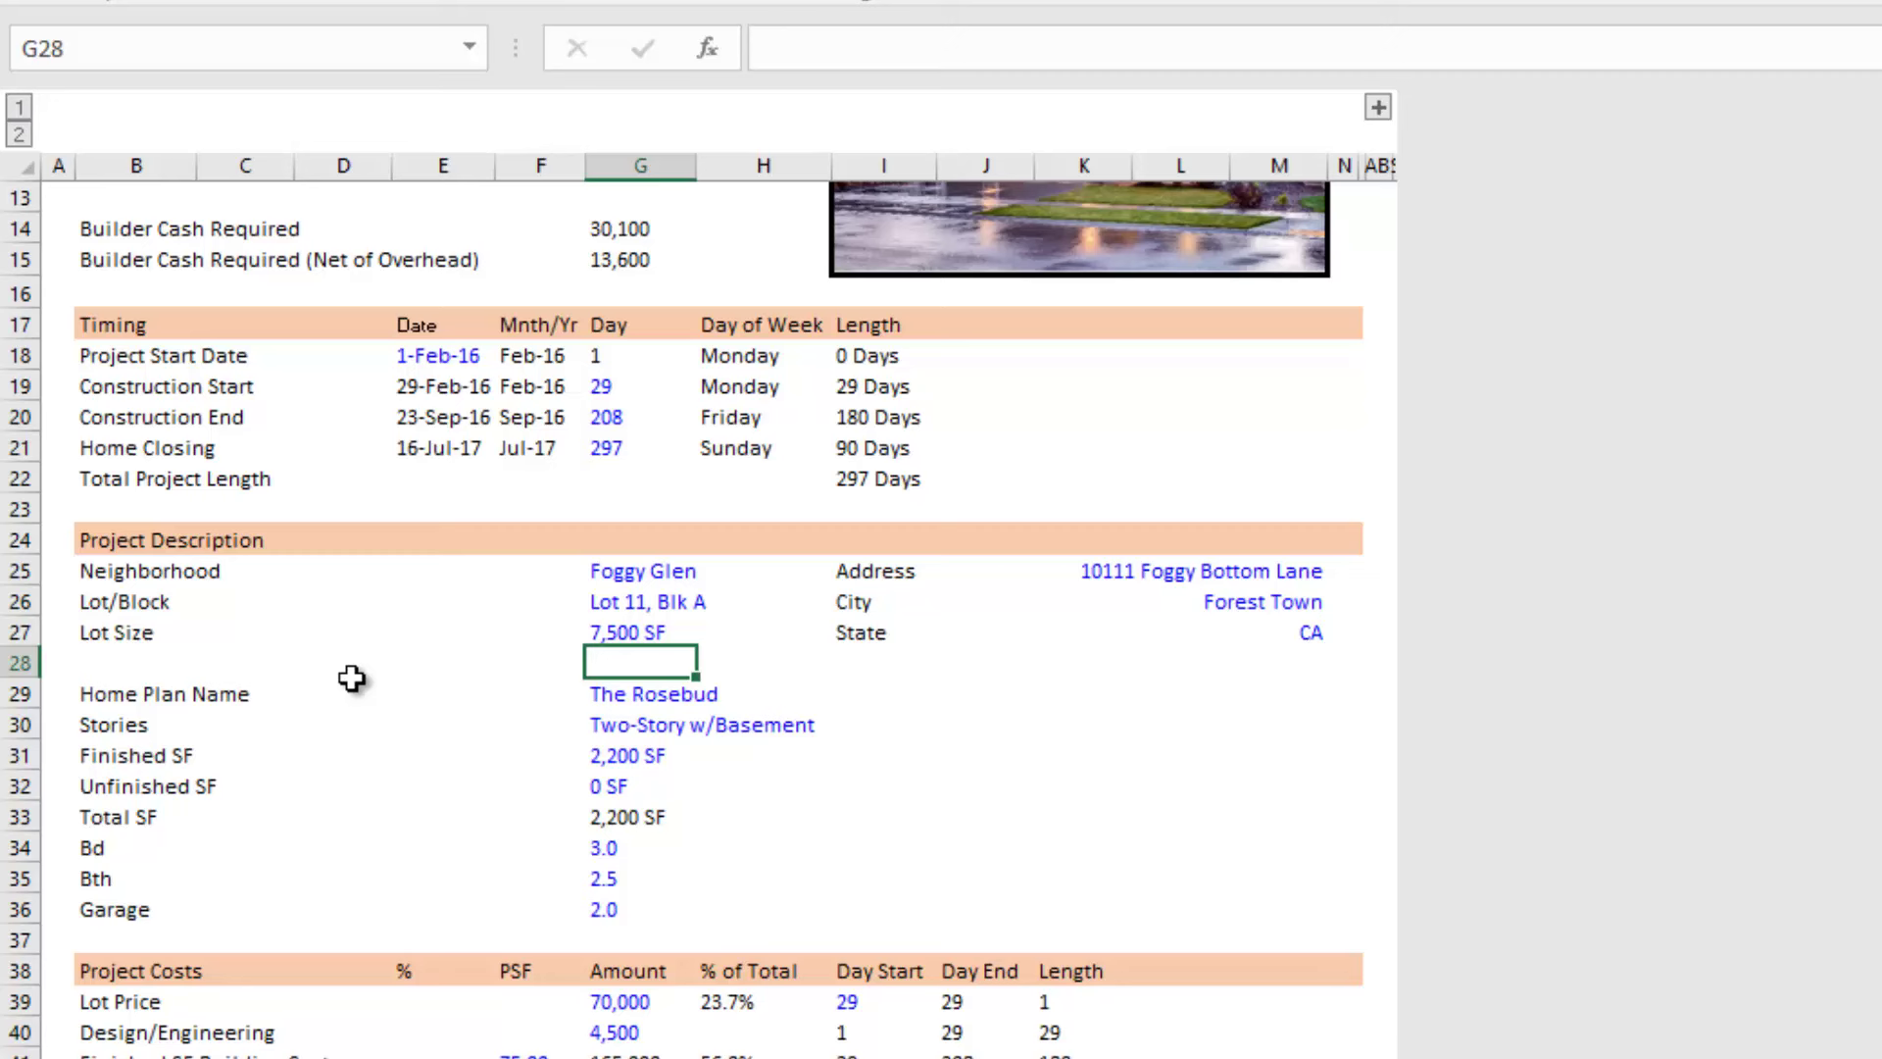
pyautogui.press('Down')
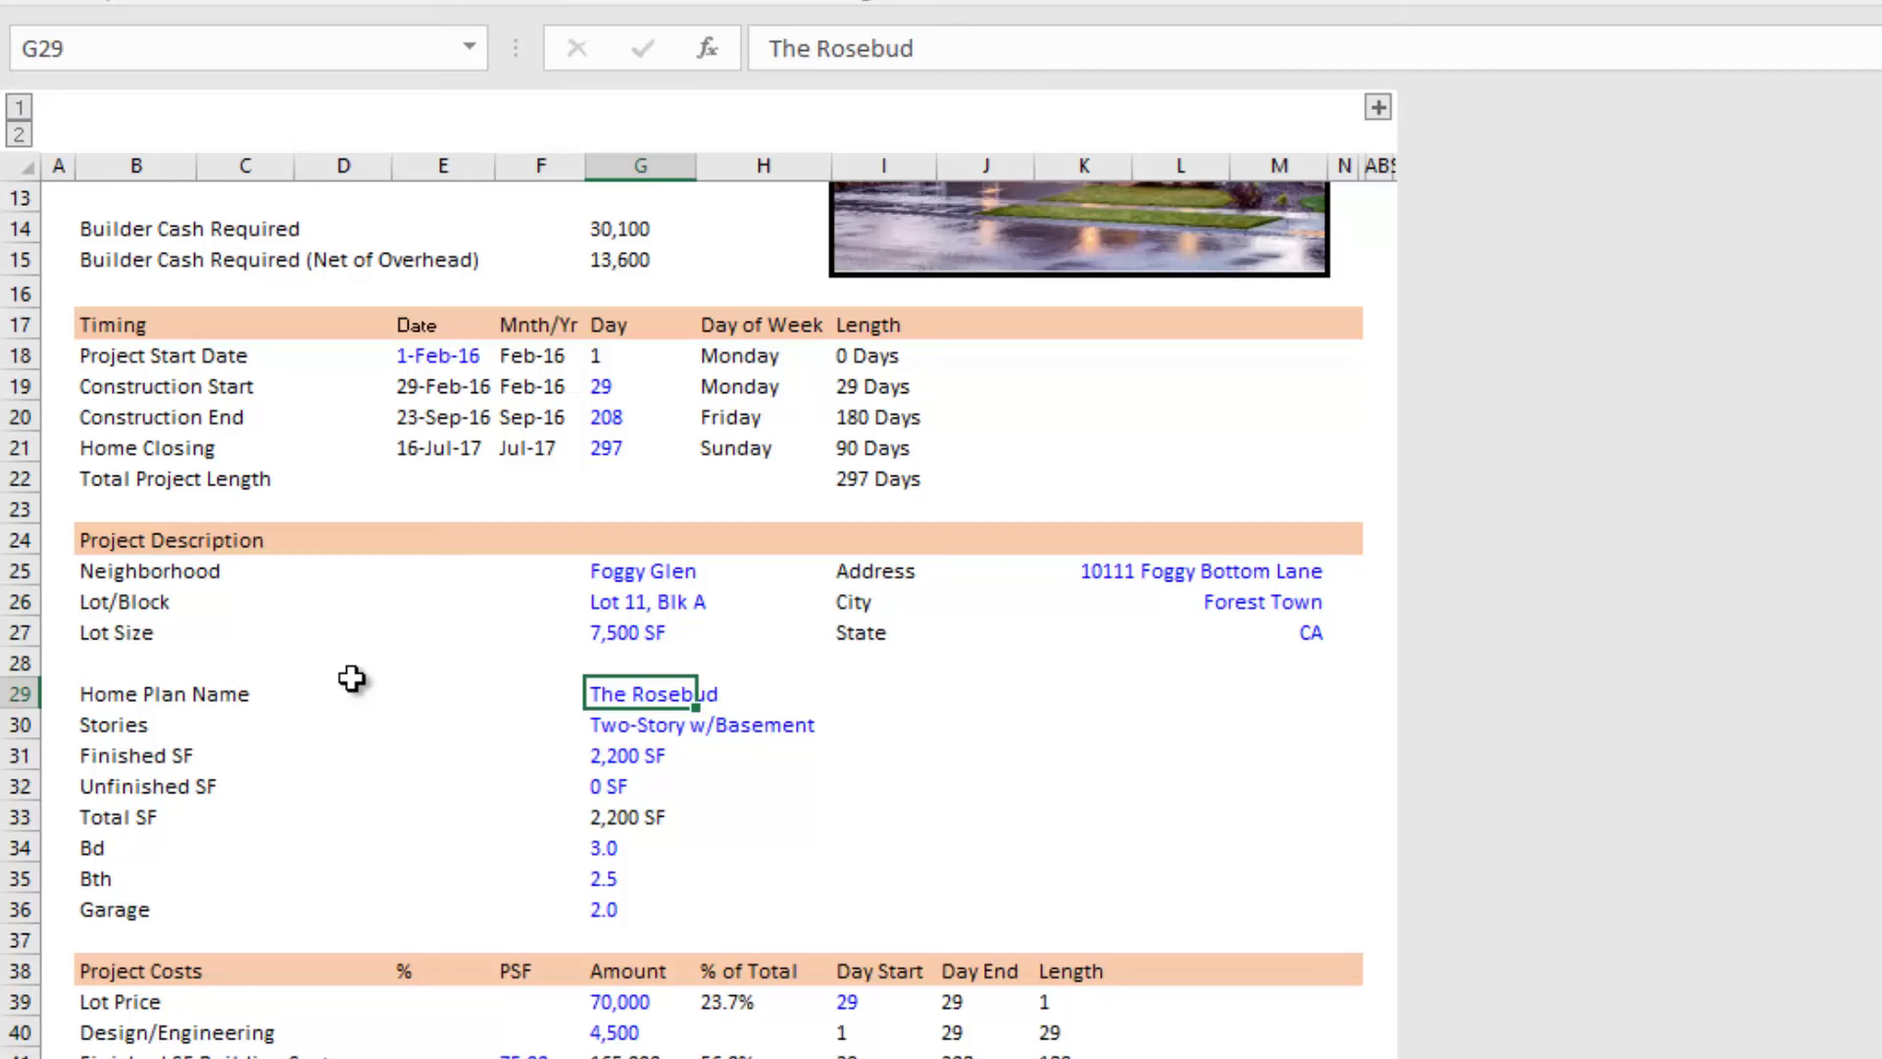
pyautogui.press('Down')
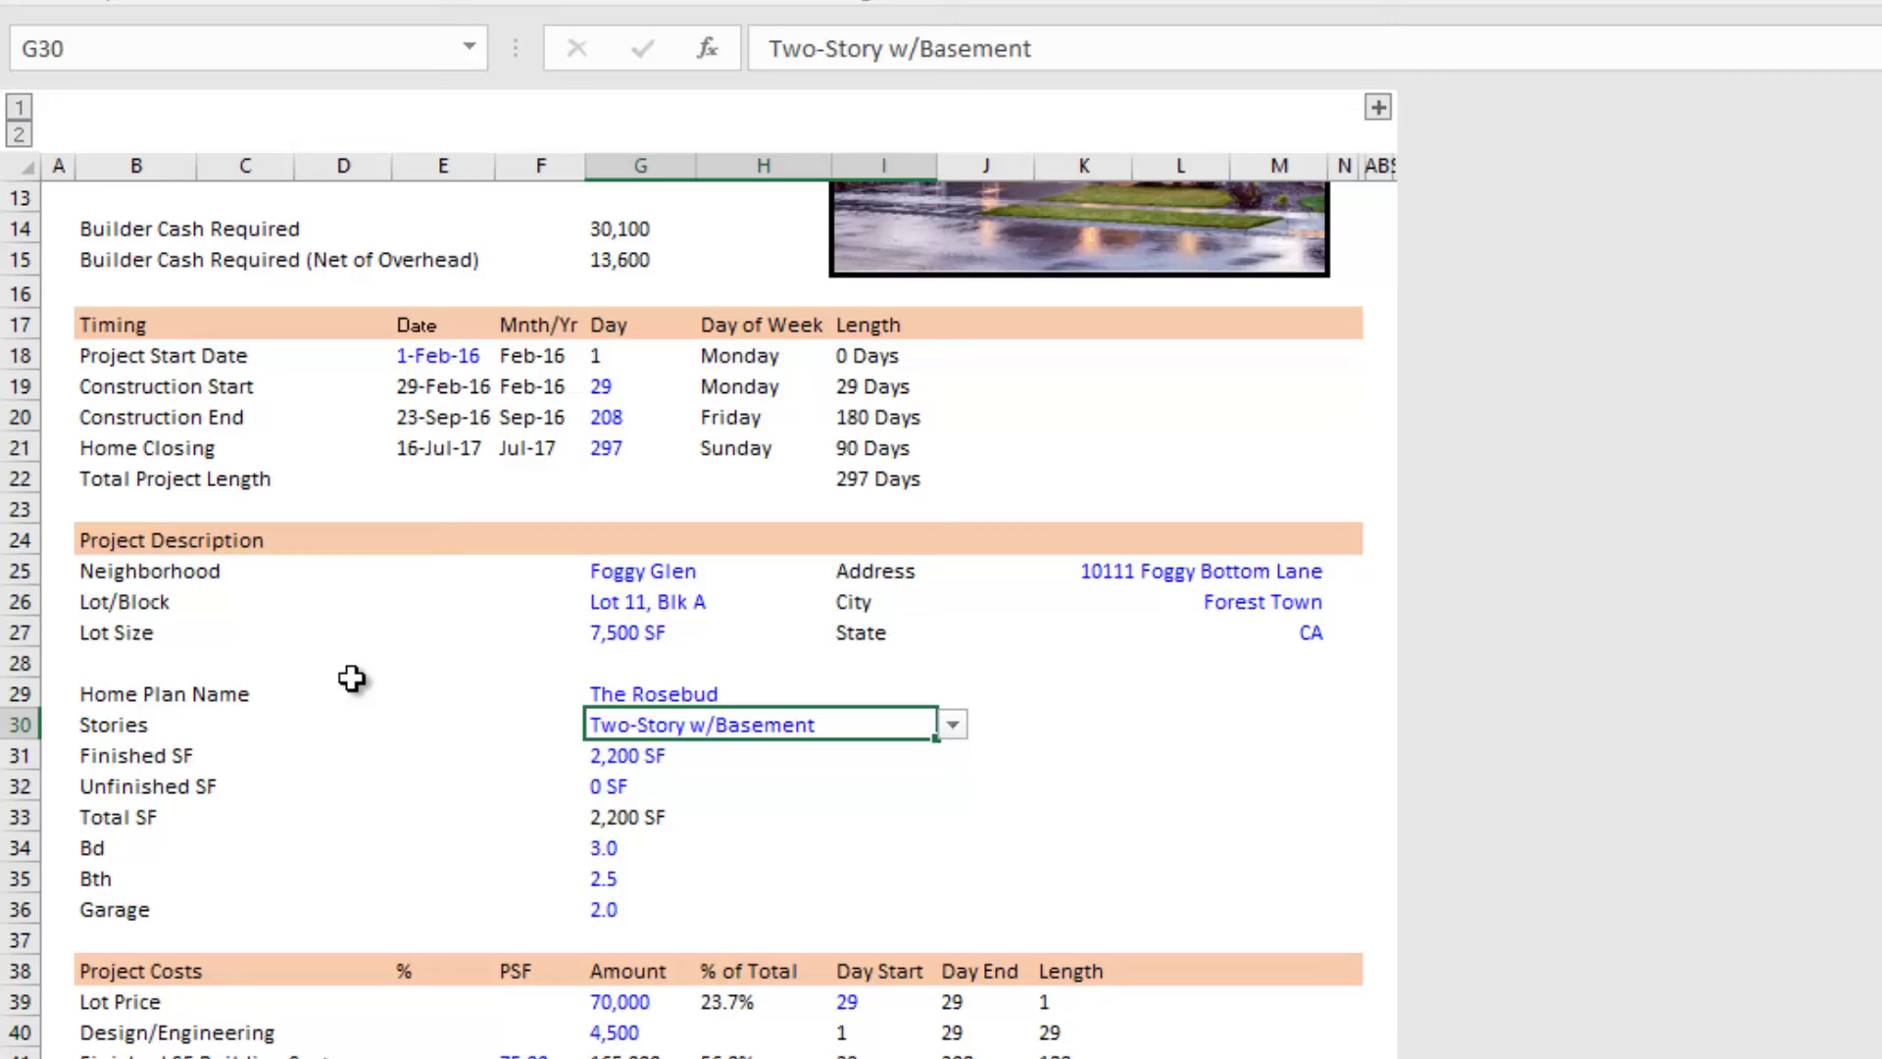
# Step: Look through the Stories options in G30 and choose Two-Story w/Basement
pyautogui.hotkey('alt', 'Down')
pyautogui.press('Up')
pyautogui.press('Up')
pyautogui.press('Up')
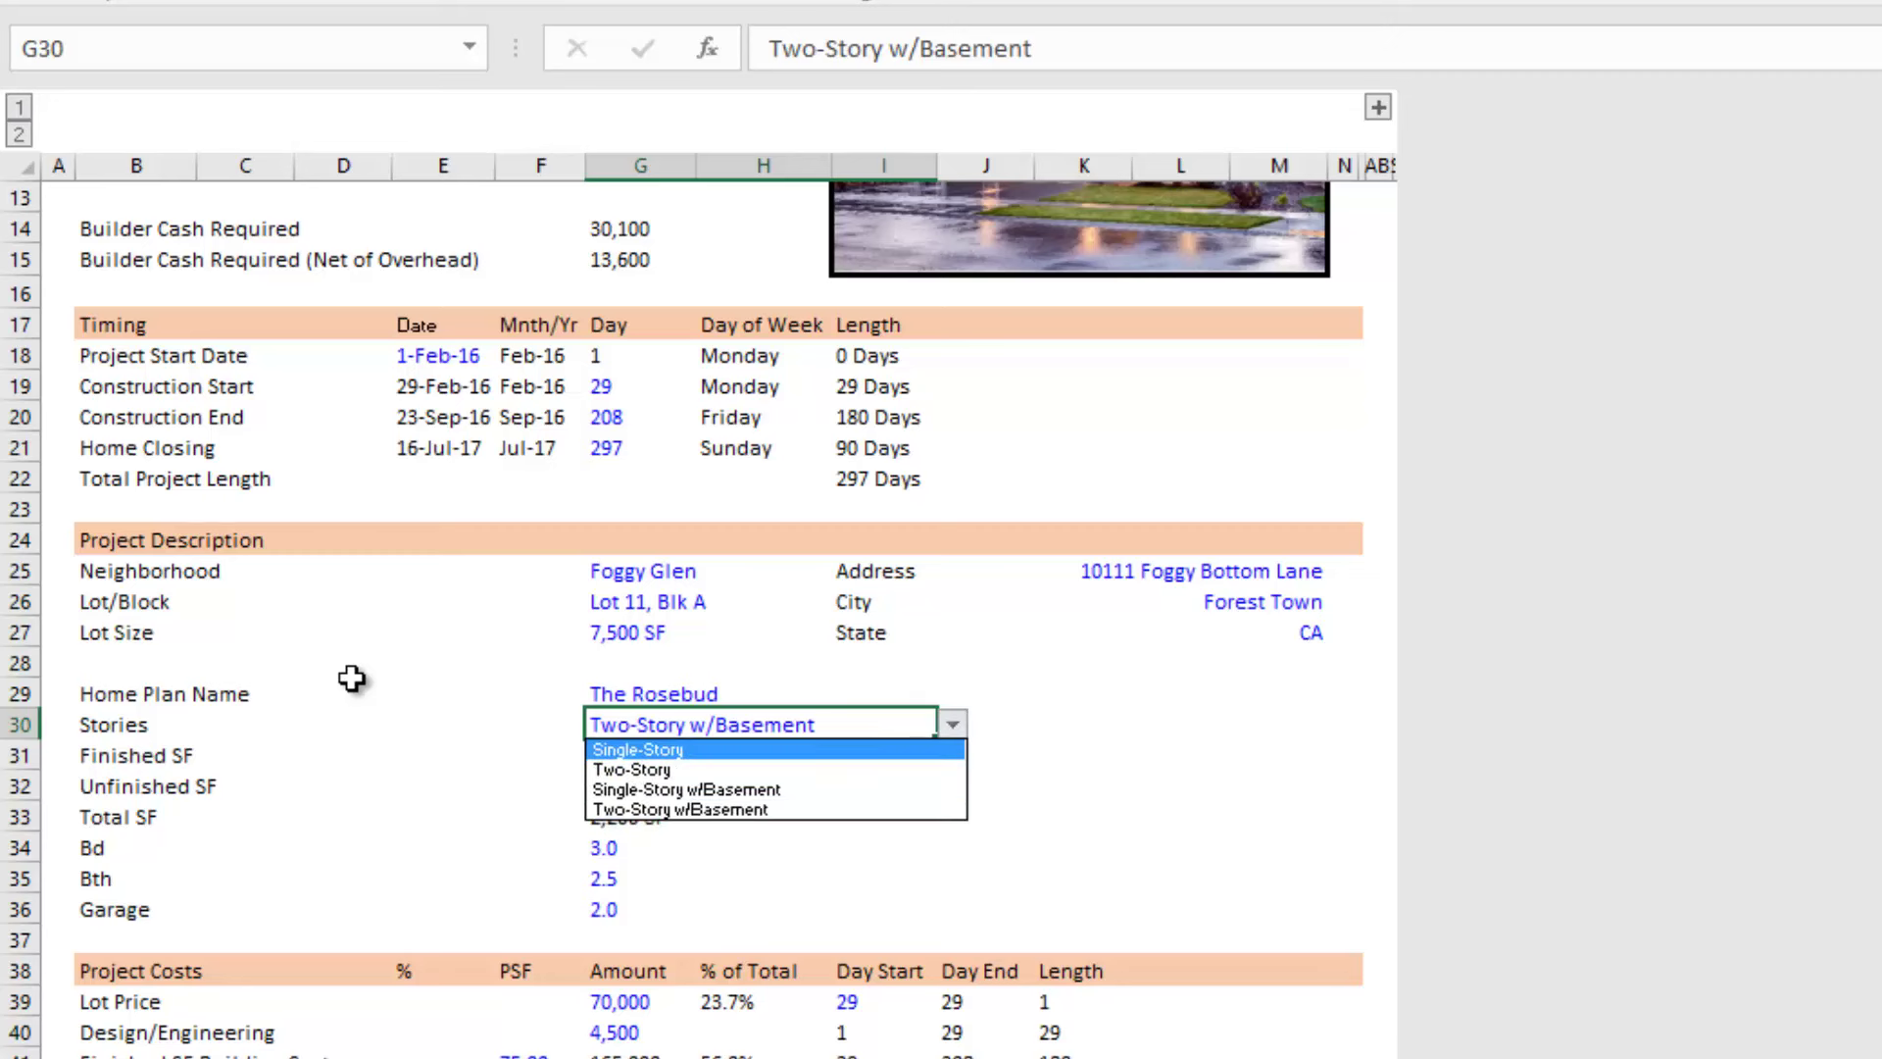
pyautogui.press('Down')
pyautogui.press('Down')
pyautogui.press('Down')
pyautogui.press('Up')
pyautogui.press('Up')
pyautogui.press('Up')
pyautogui.press('Down')
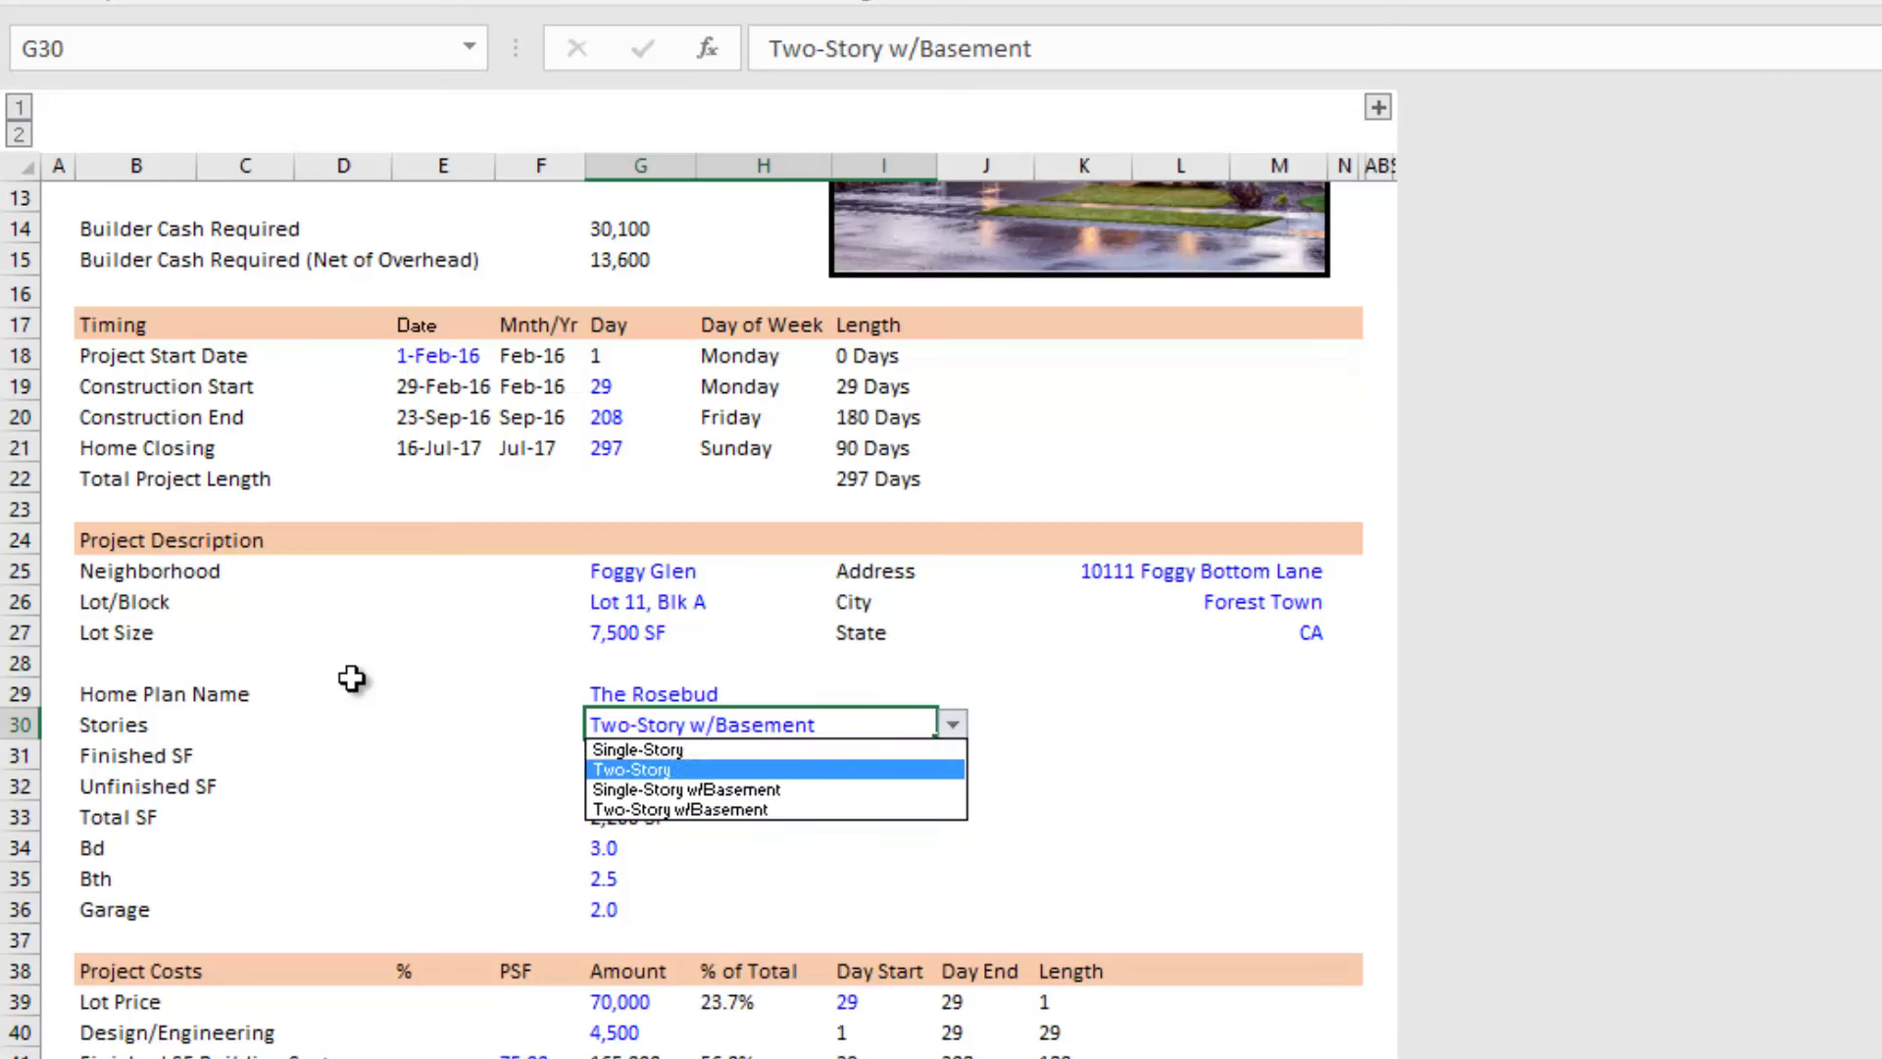
pyautogui.press('Down')
pyautogui.press('Down')
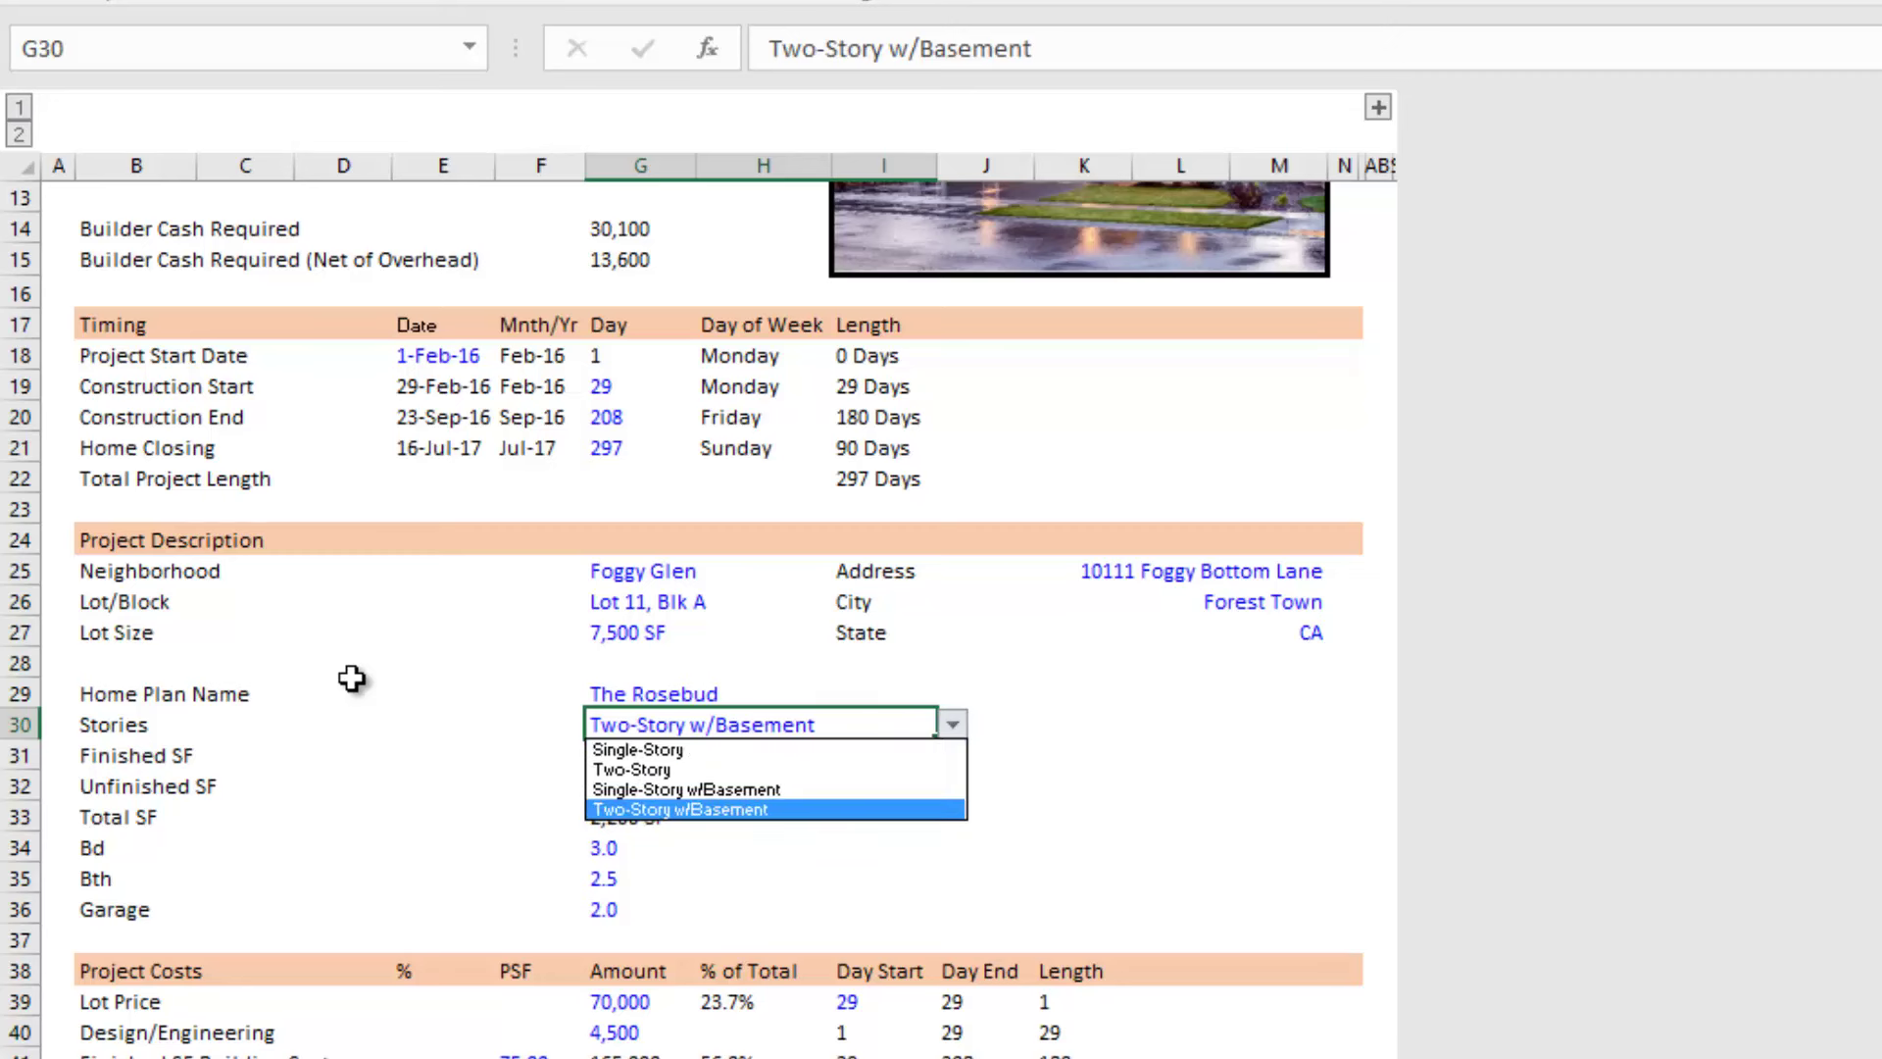
pyautogui.press('Return')
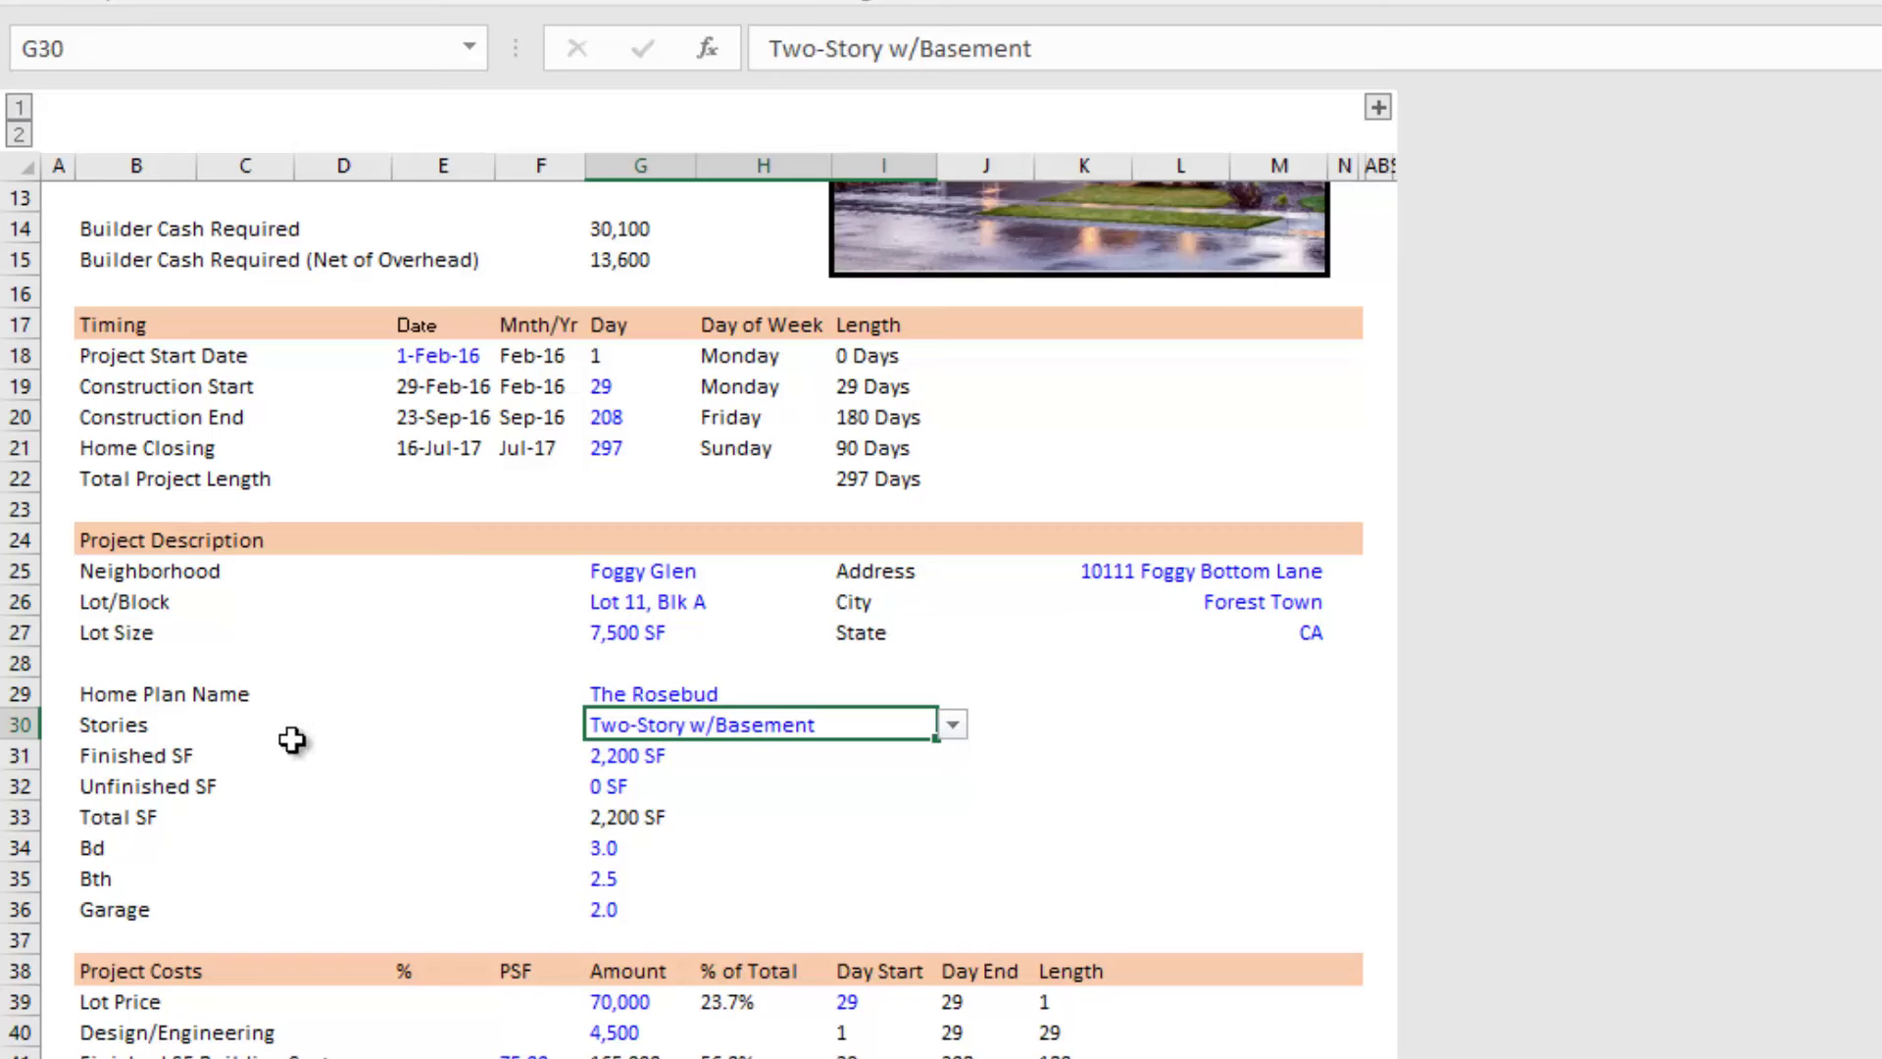
pyautogui.click(131, 727)
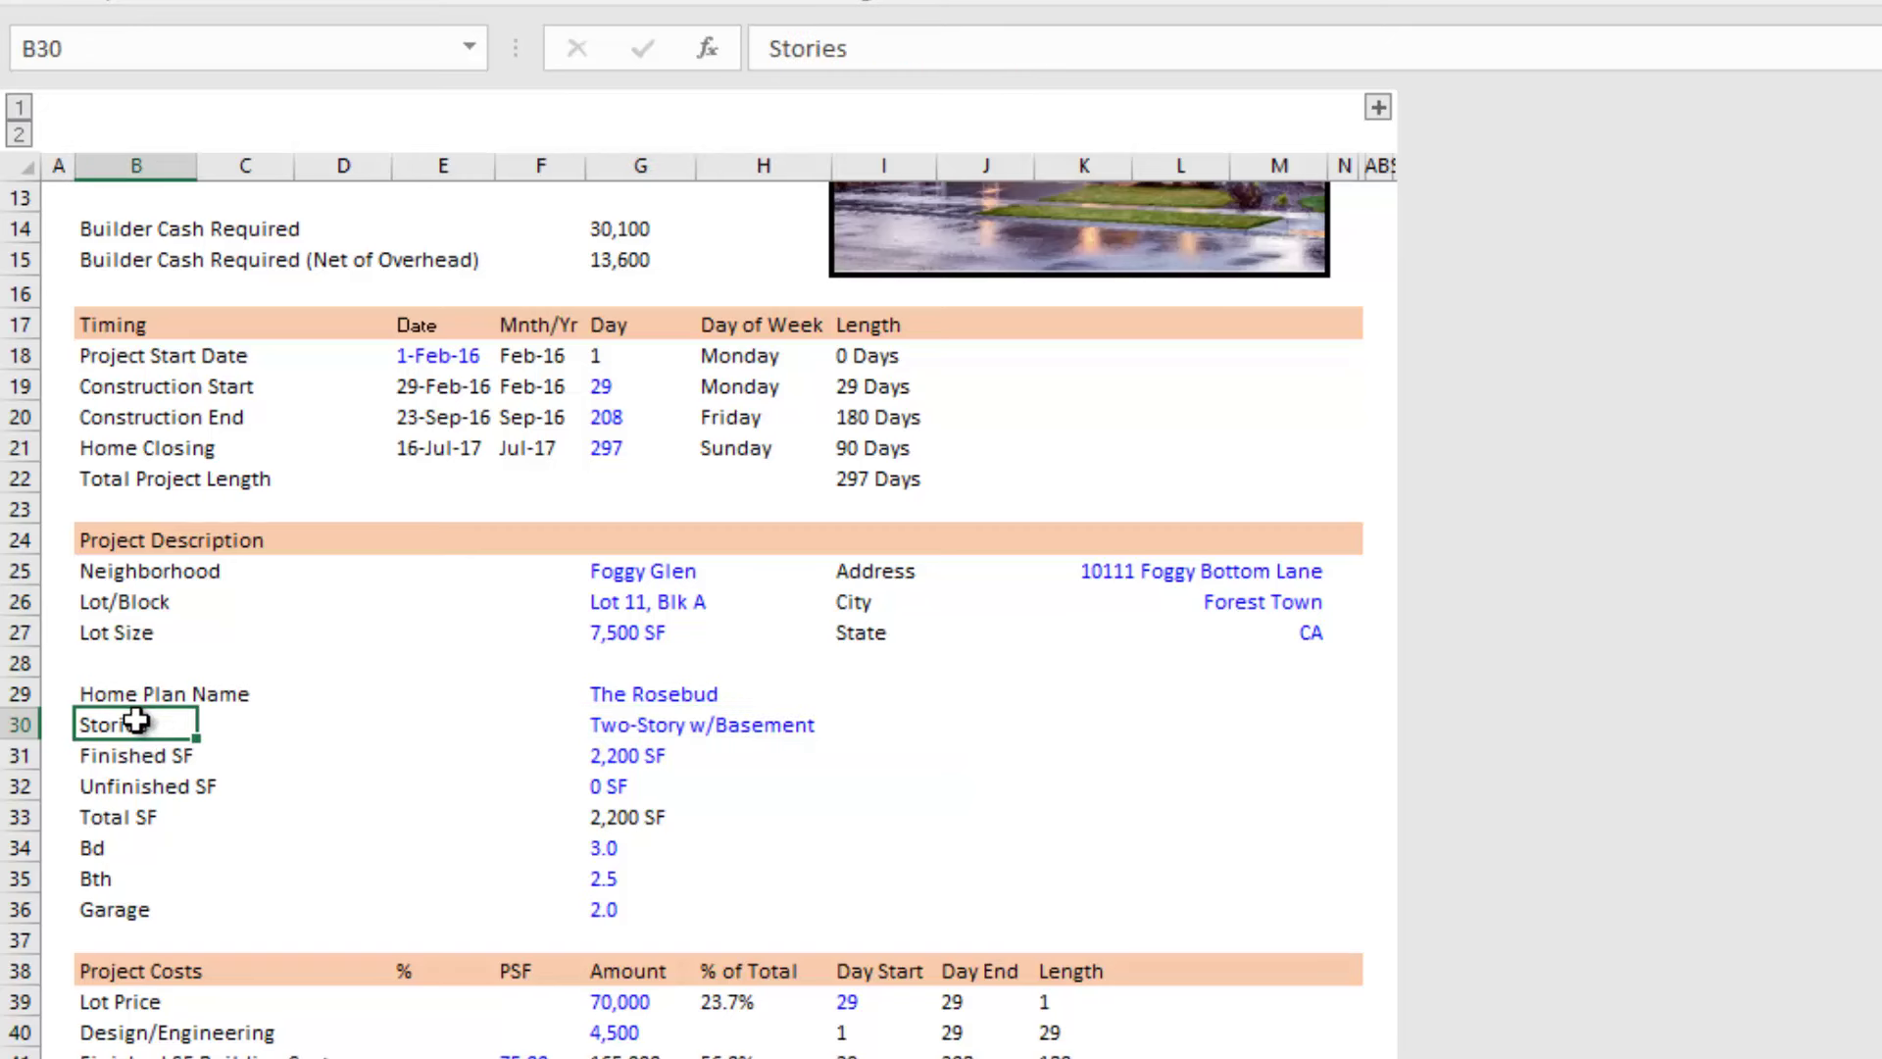
pyautogui.click(677, 731)
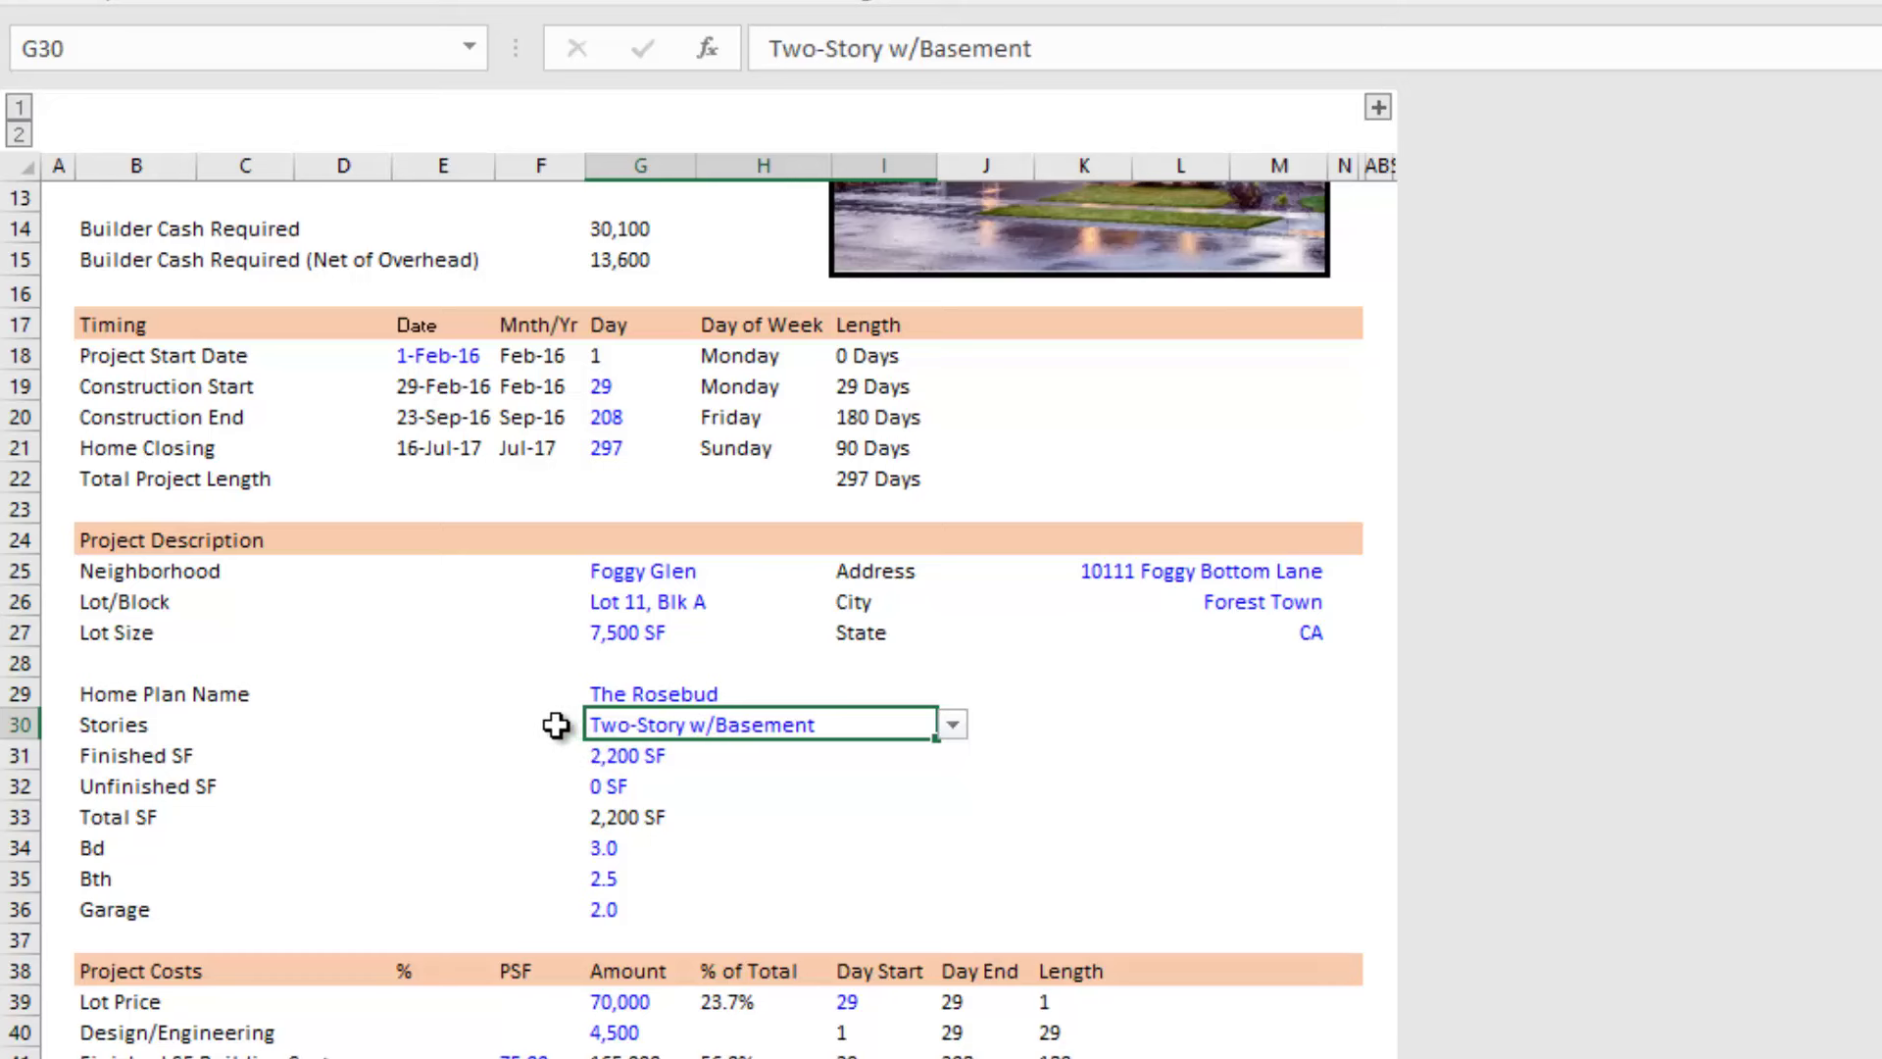
# Step: Find the Stories source list in the Data Validation section and select its entries in B80:B83
pyautogui.scroll(-6, 559, 720)
pyautogui.scroll(4, 718, 459)
pyautogui.click(952, 536)
pyautogui.press('Escape')
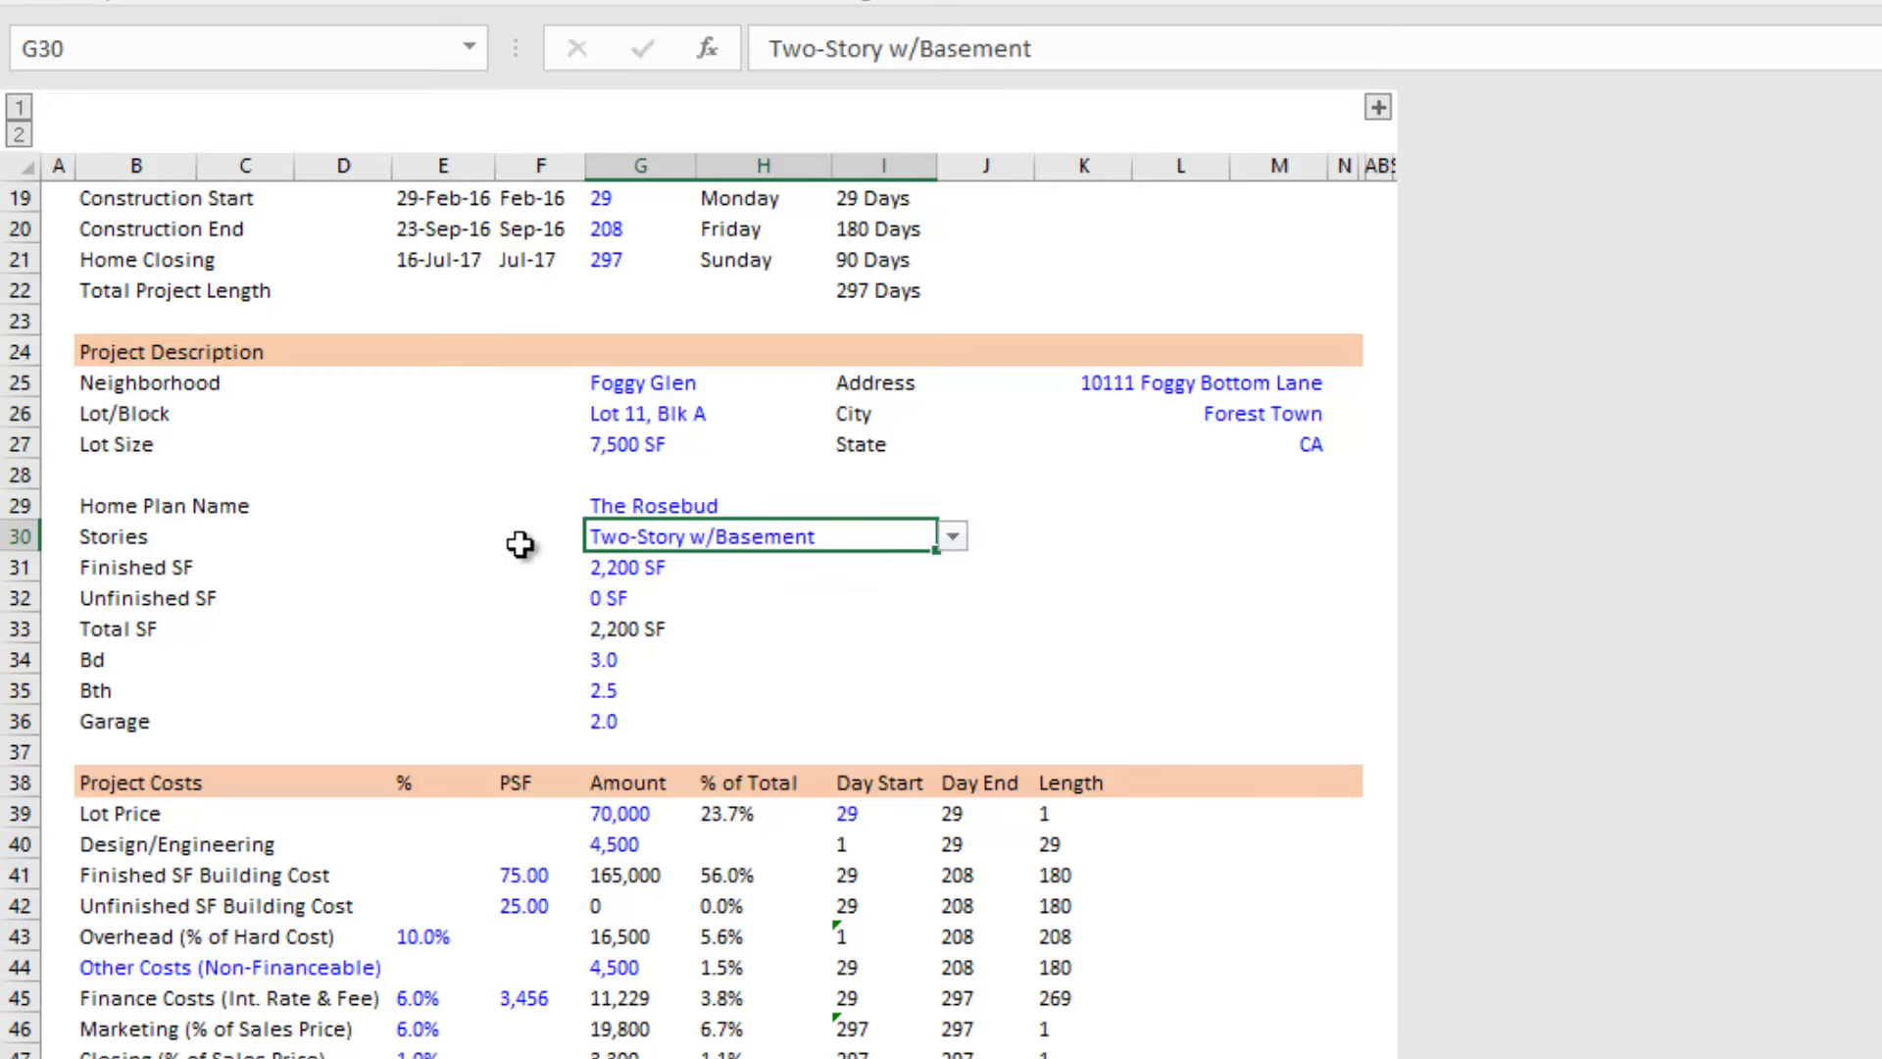
pyautogui.scroll(-10, 520, 542)
pyautogui.scroll(-5, 515, 536)
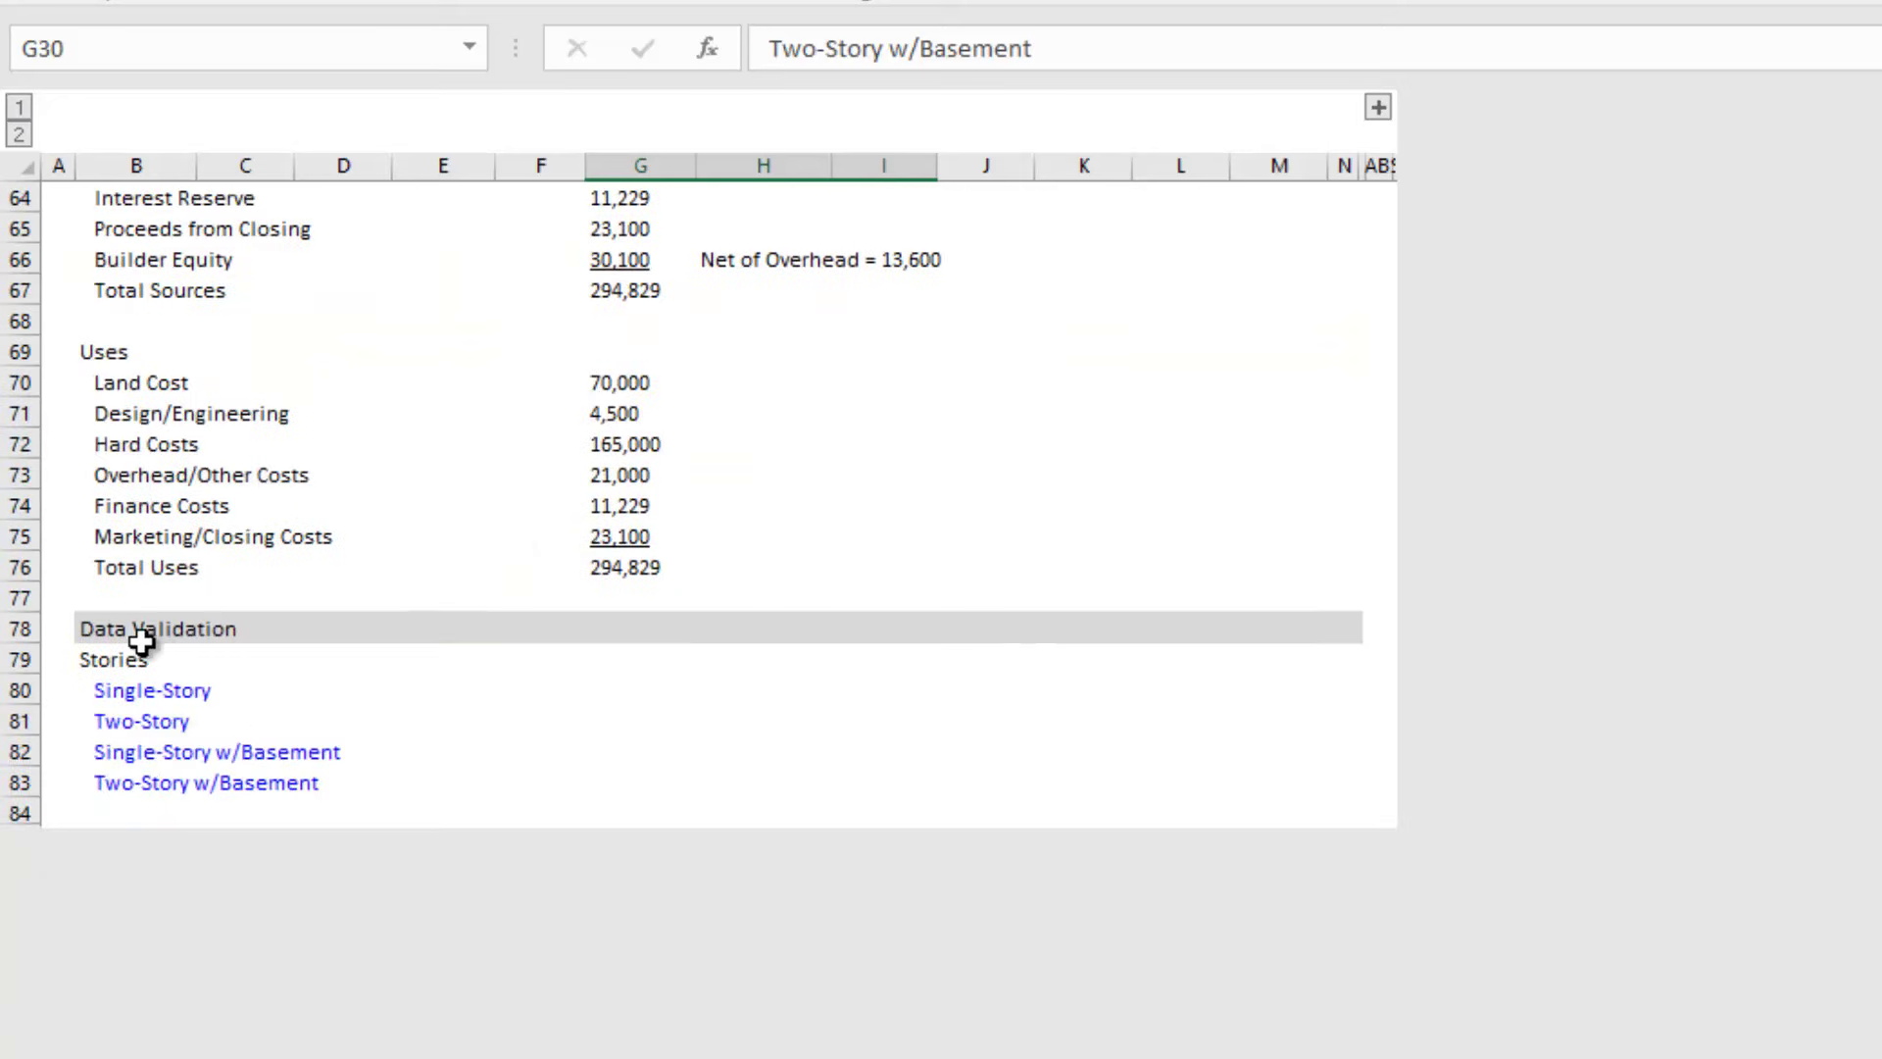
pyautogui.moveTo(139, 686); pyautogui.dragTo(157, 782)
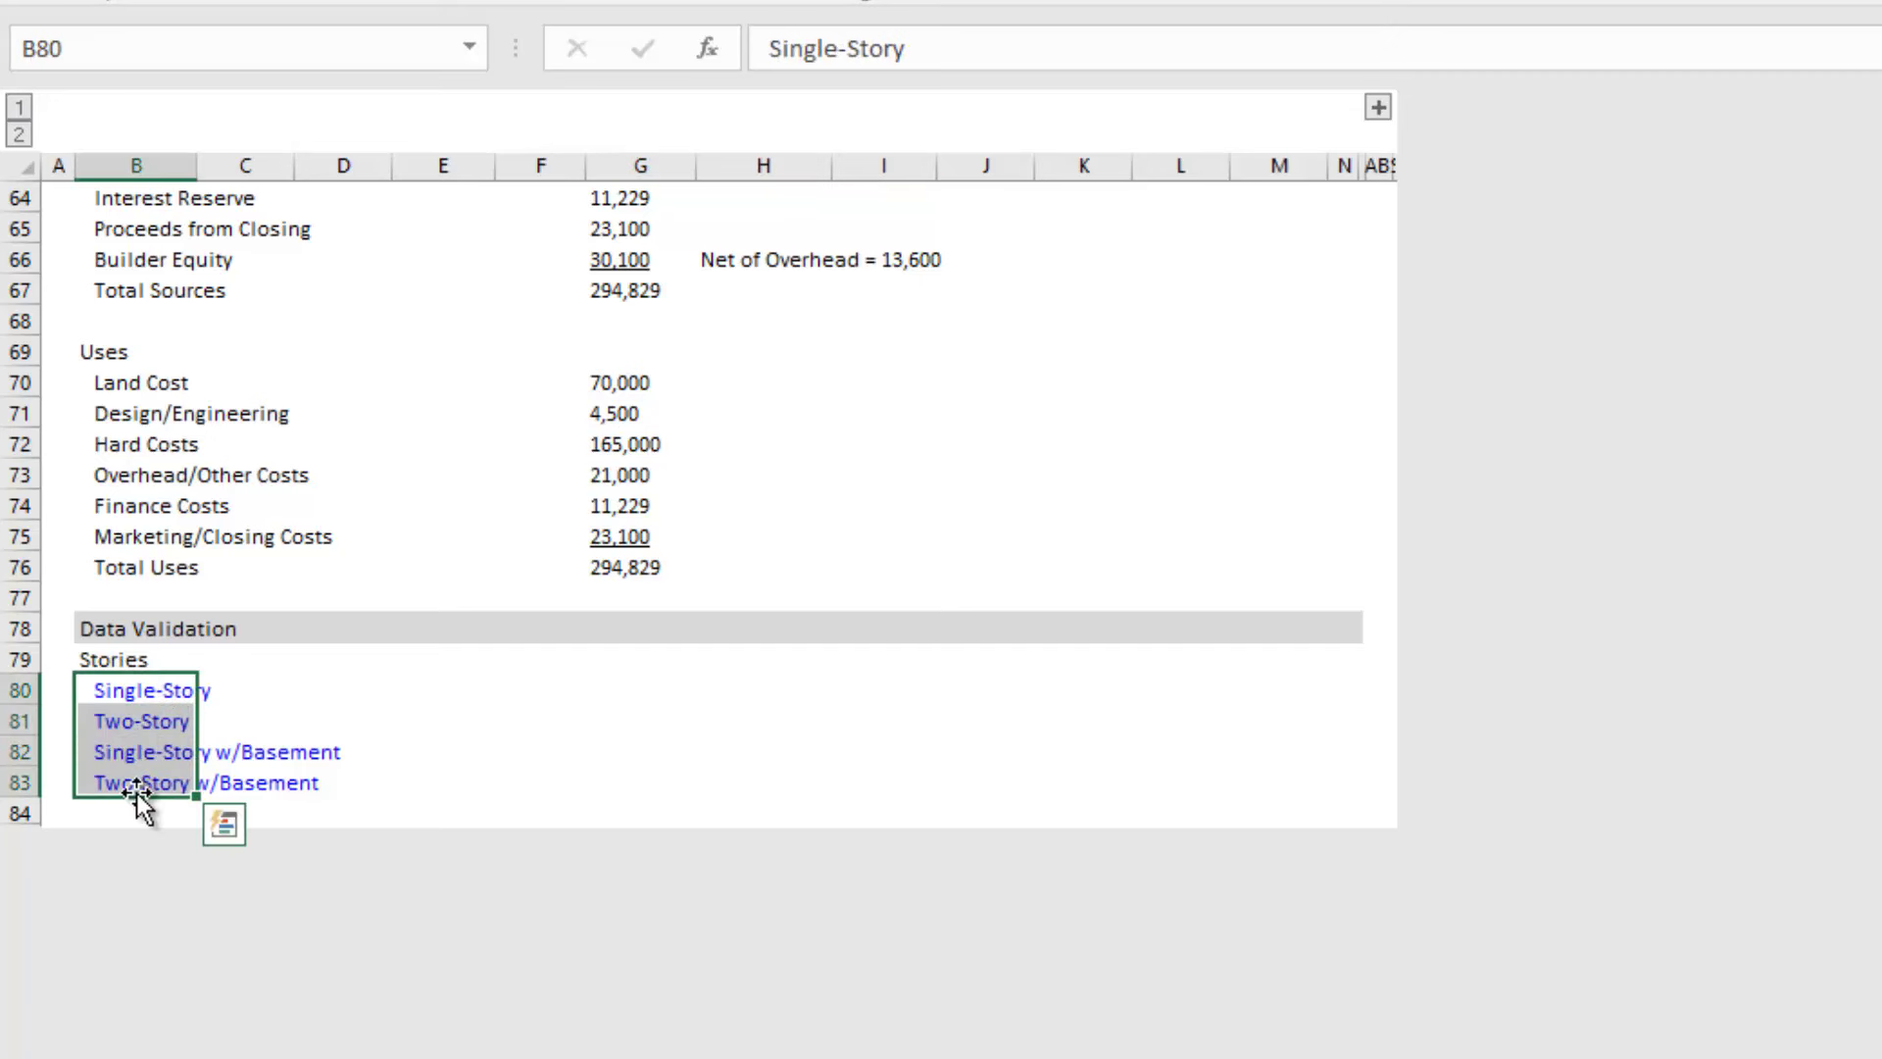
# Step: Insert a blank row above the Single-Story w/Basement entry in the Stories source list
pyautogui.click(22, 751)
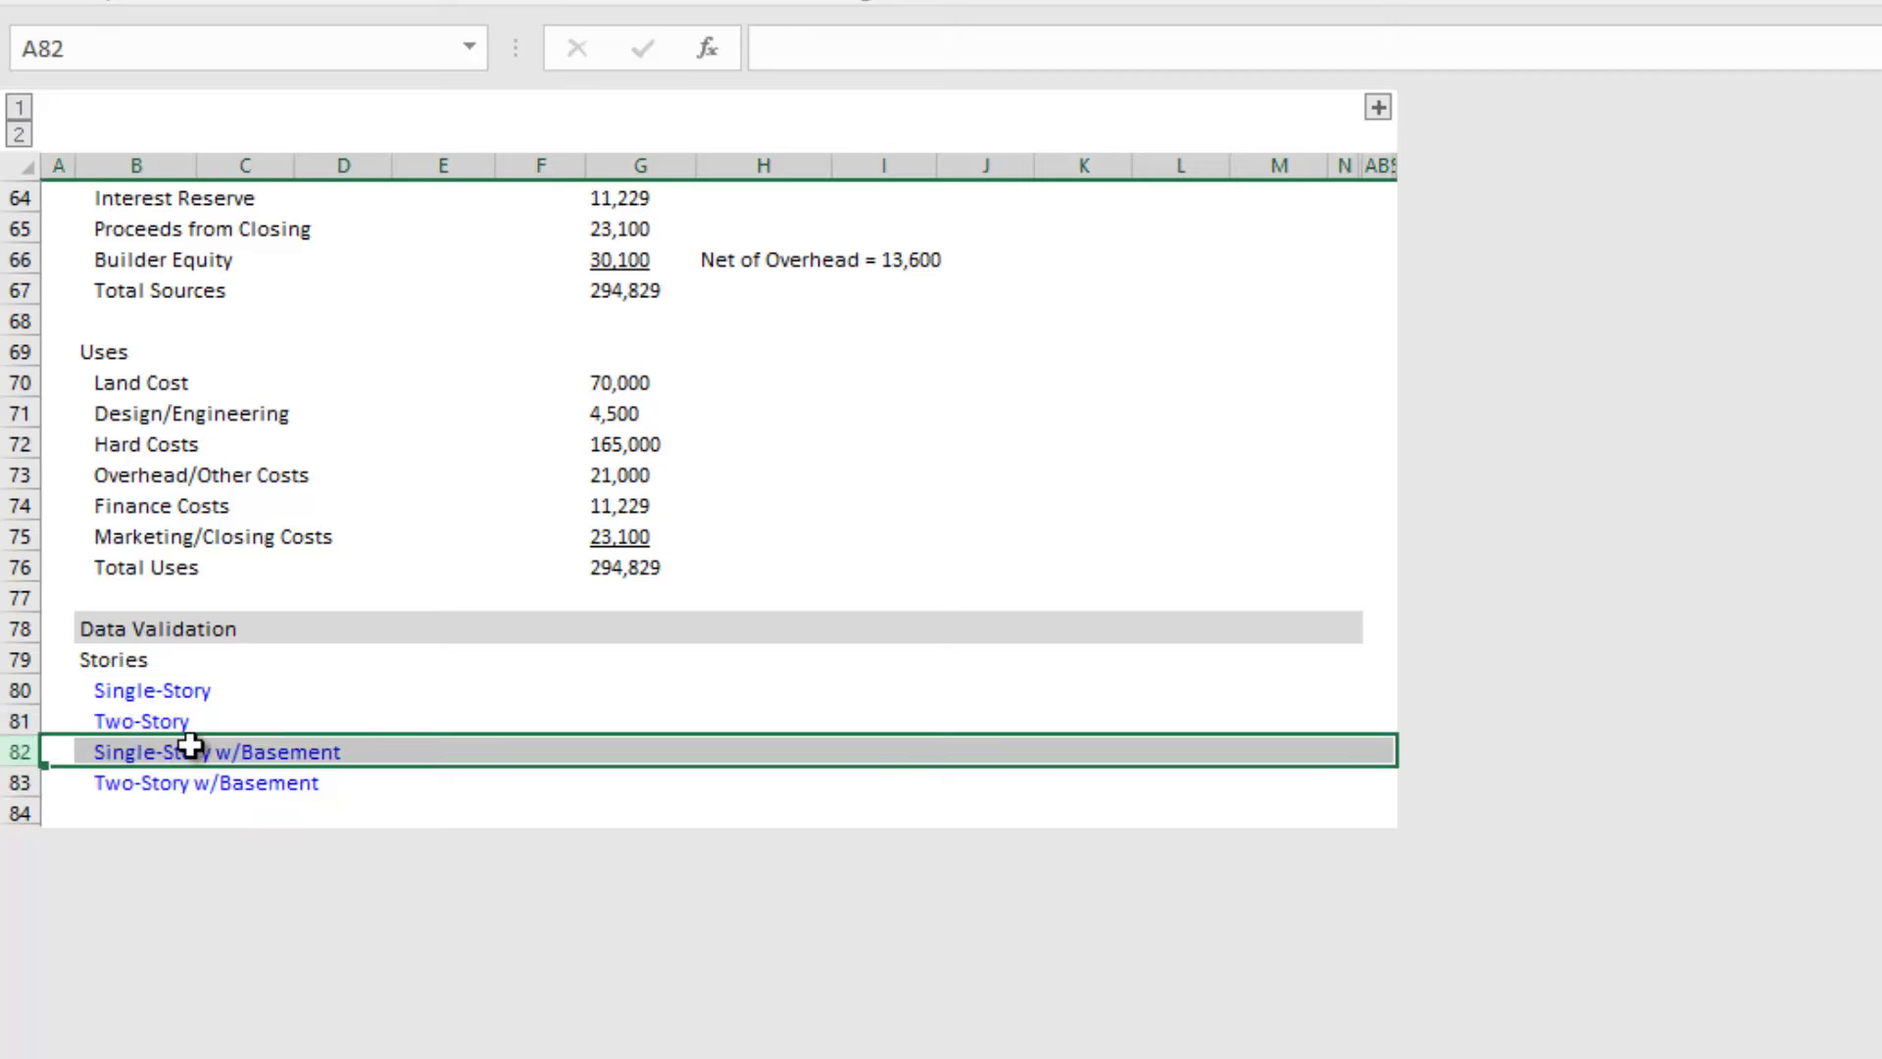
pyautogui.rightClick(26, 751)
pyautogui.click(197, 999)
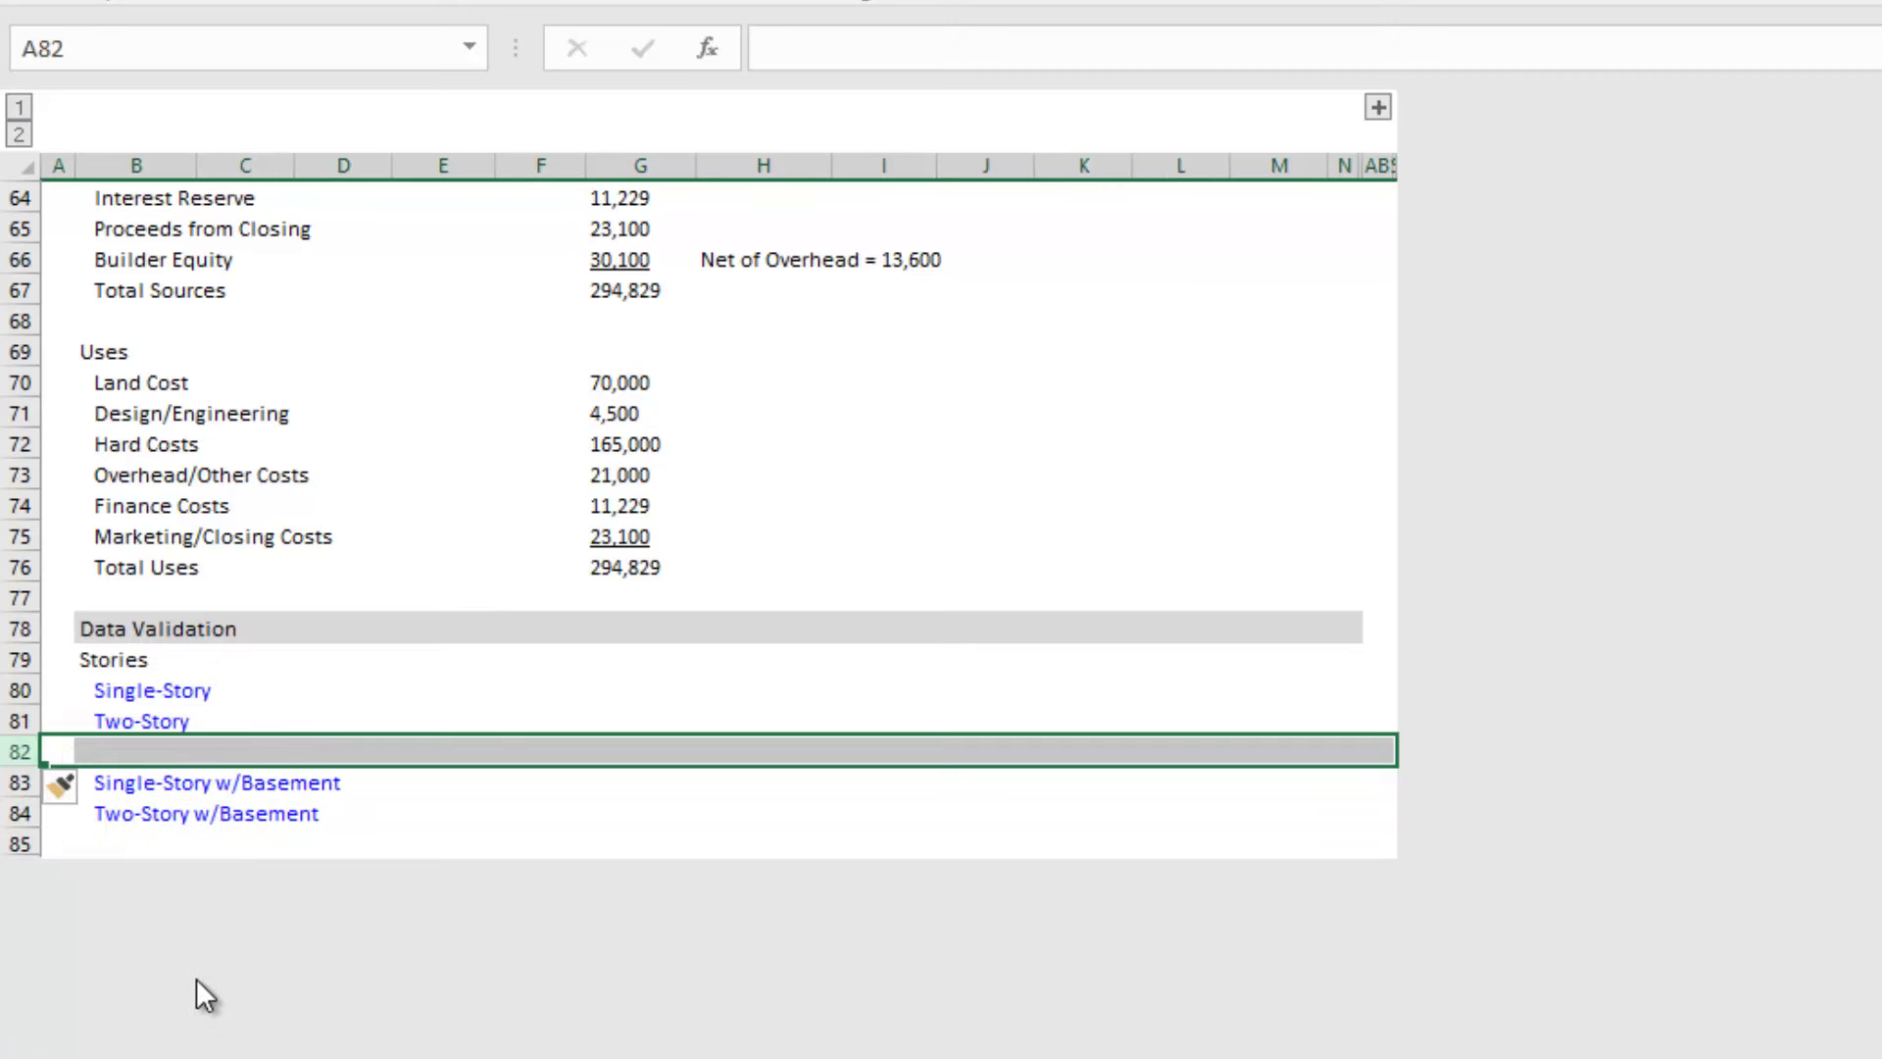
# Step: Enter Two-and-a-Half Story in B82 as an additional Stories option
pyautogui.click(145, 726)
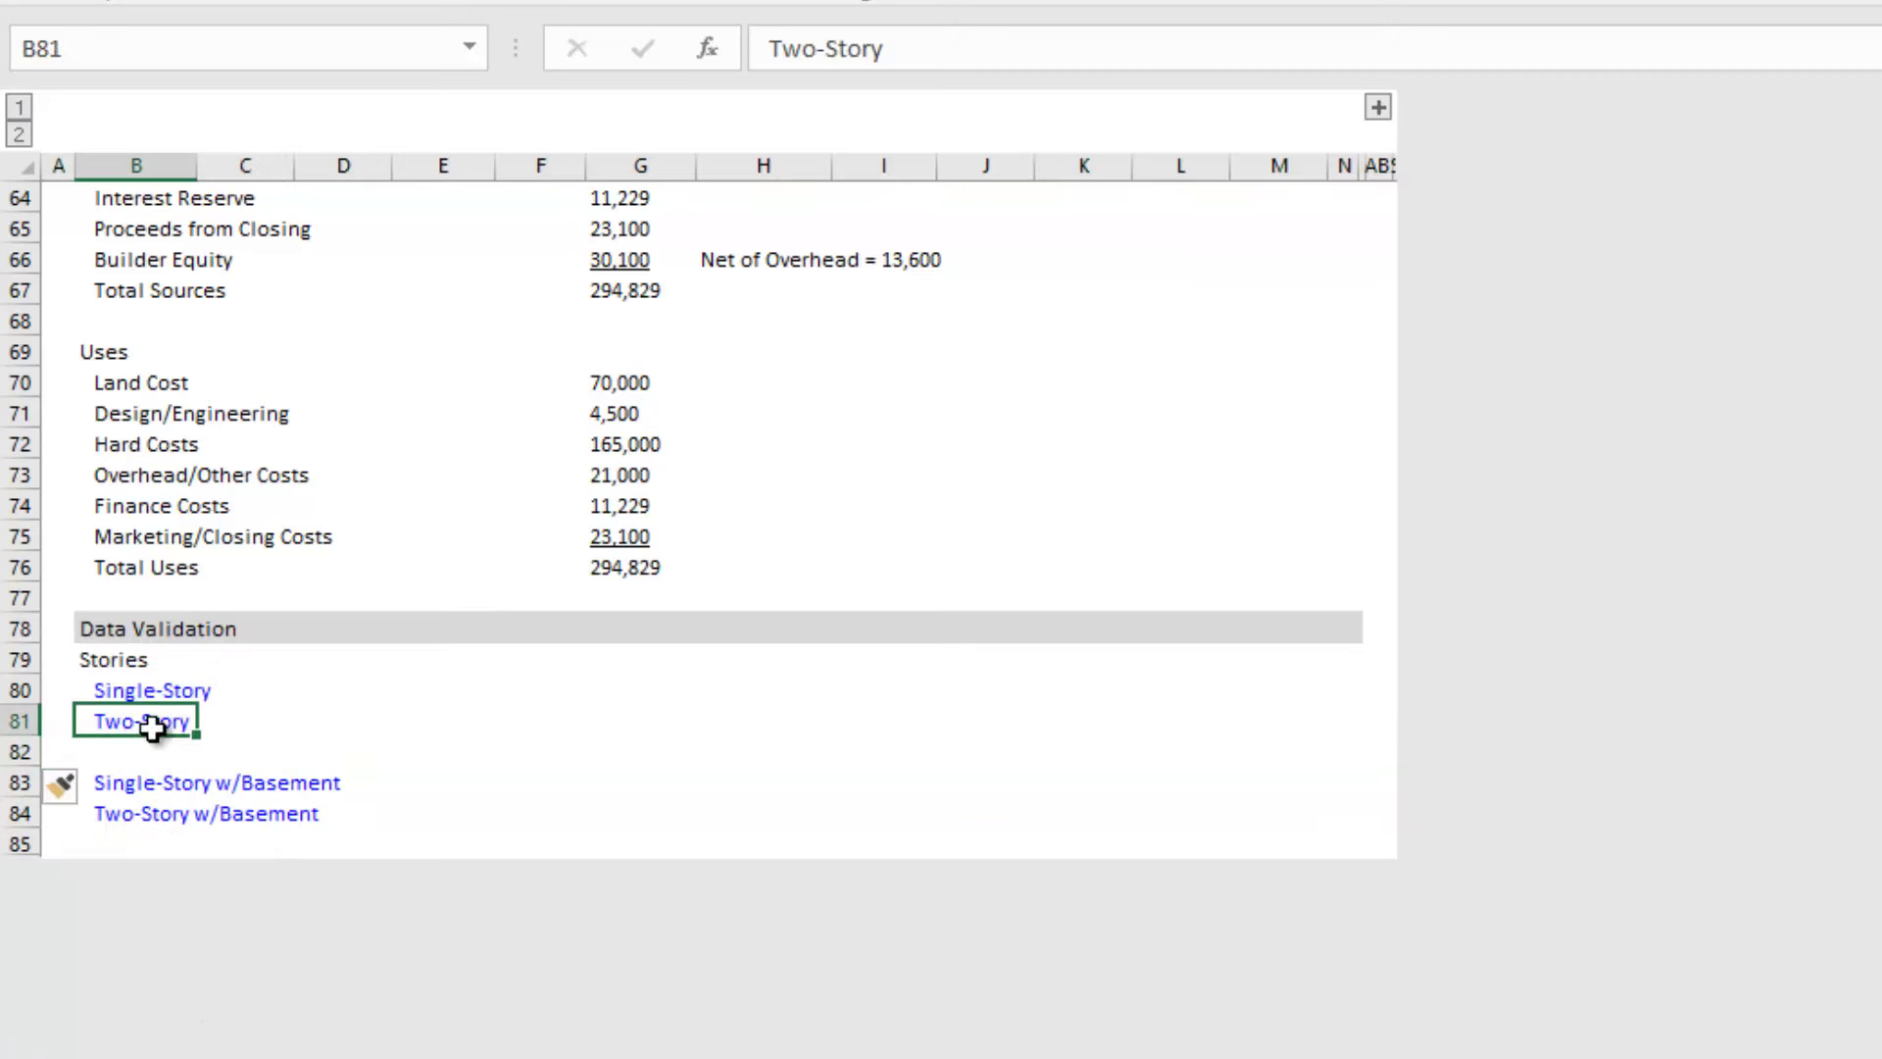
pyautogui.press('Down')
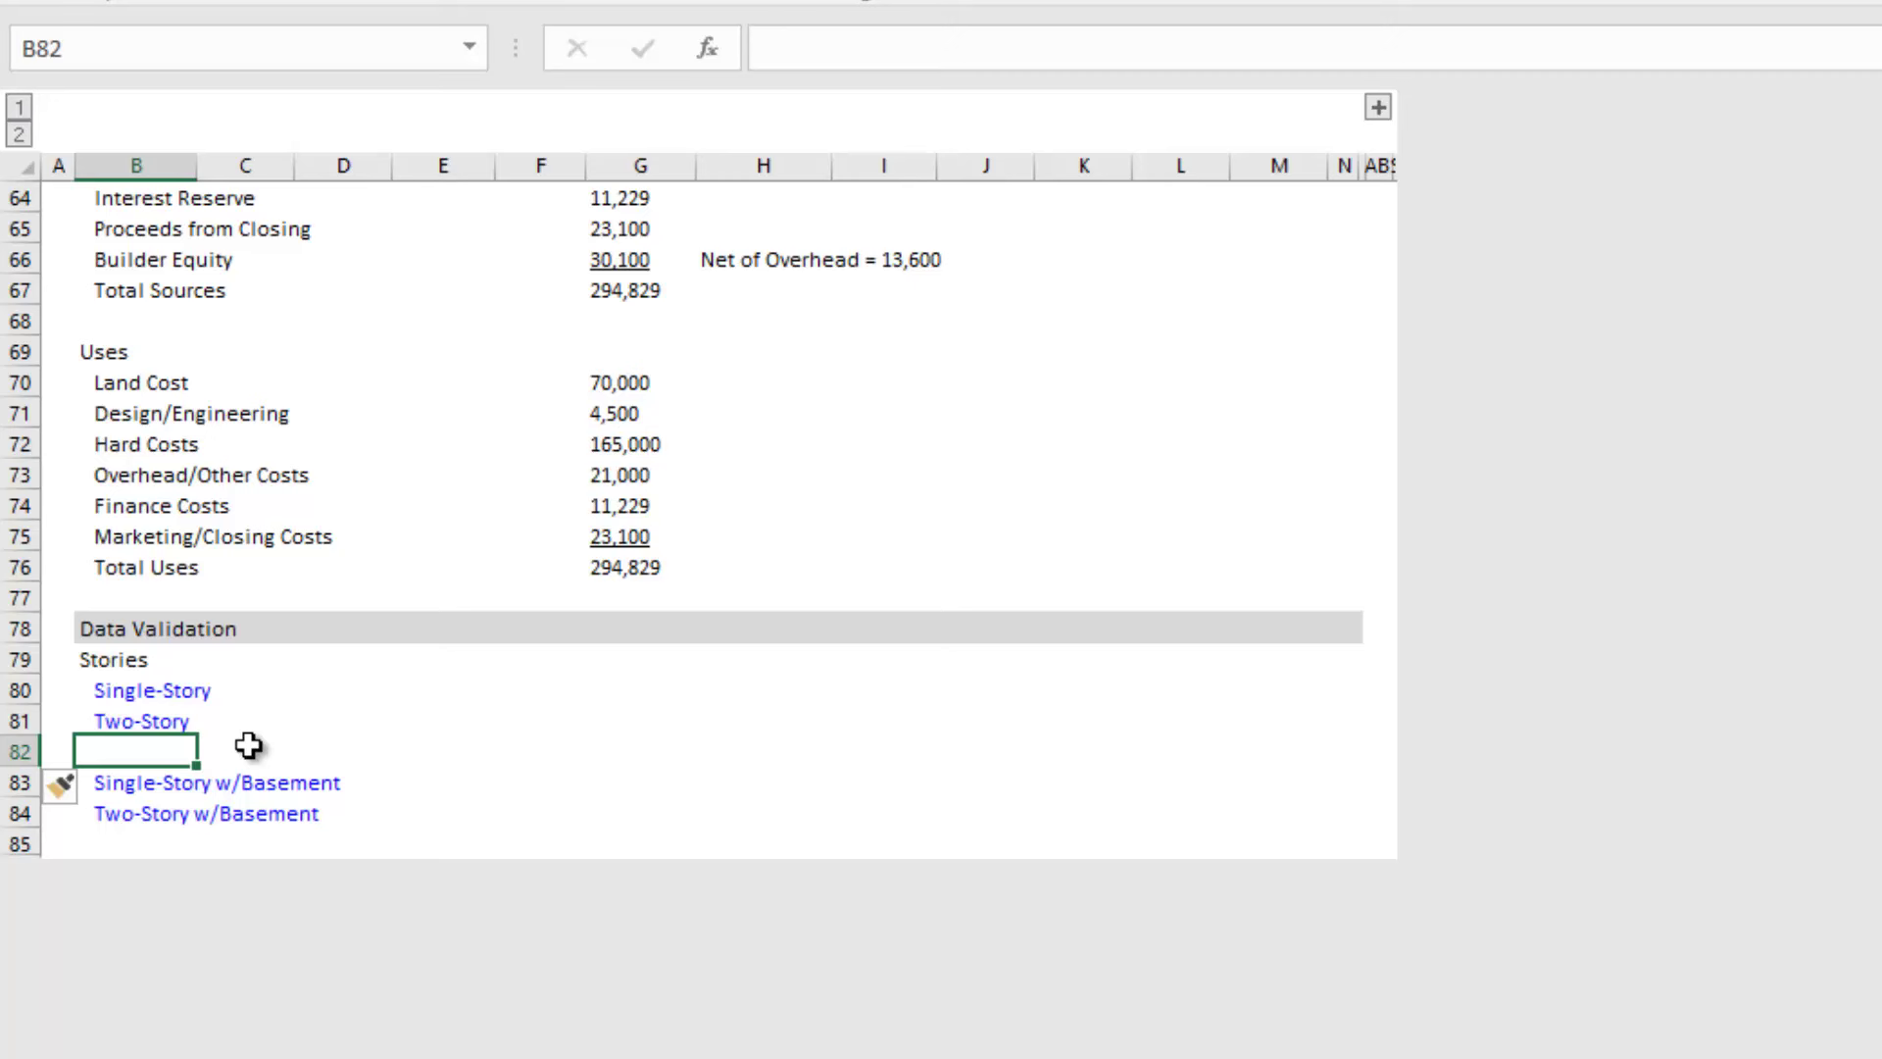
pyautogui.write('Two-and-a')
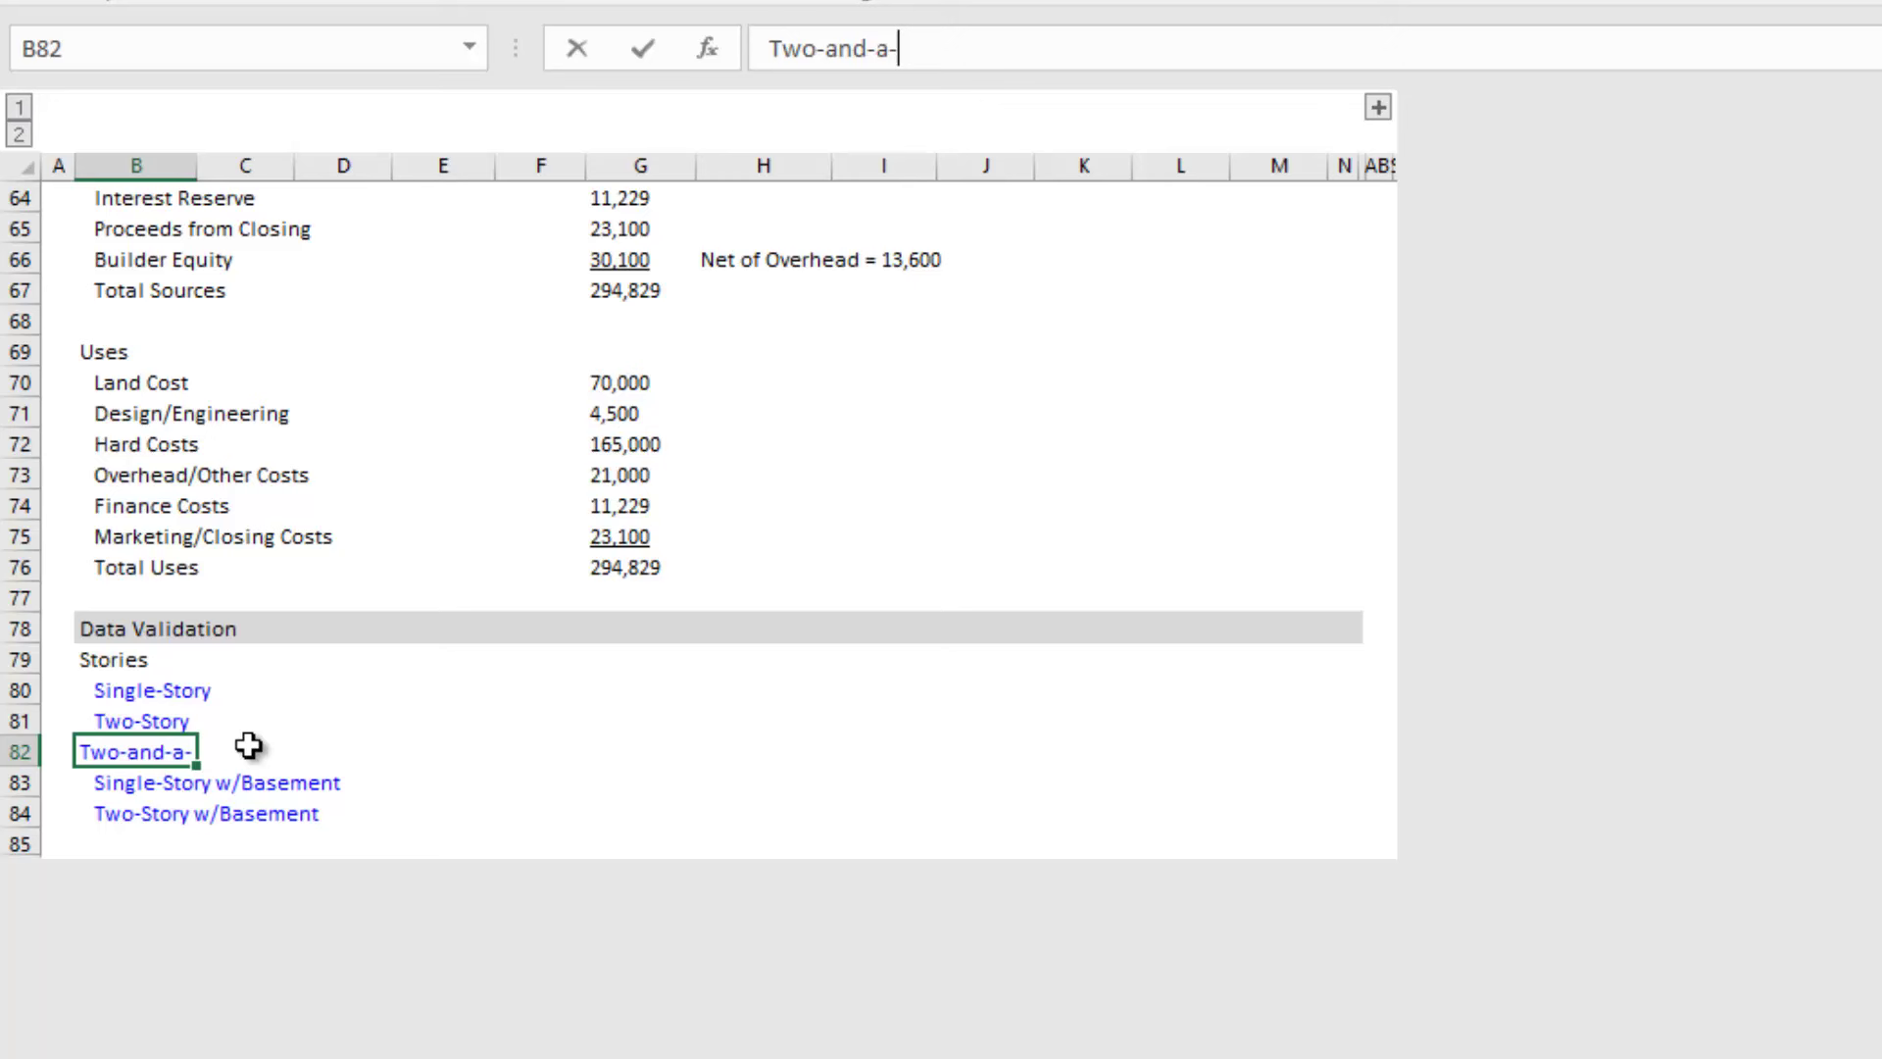
pyautogui.write('-Half')
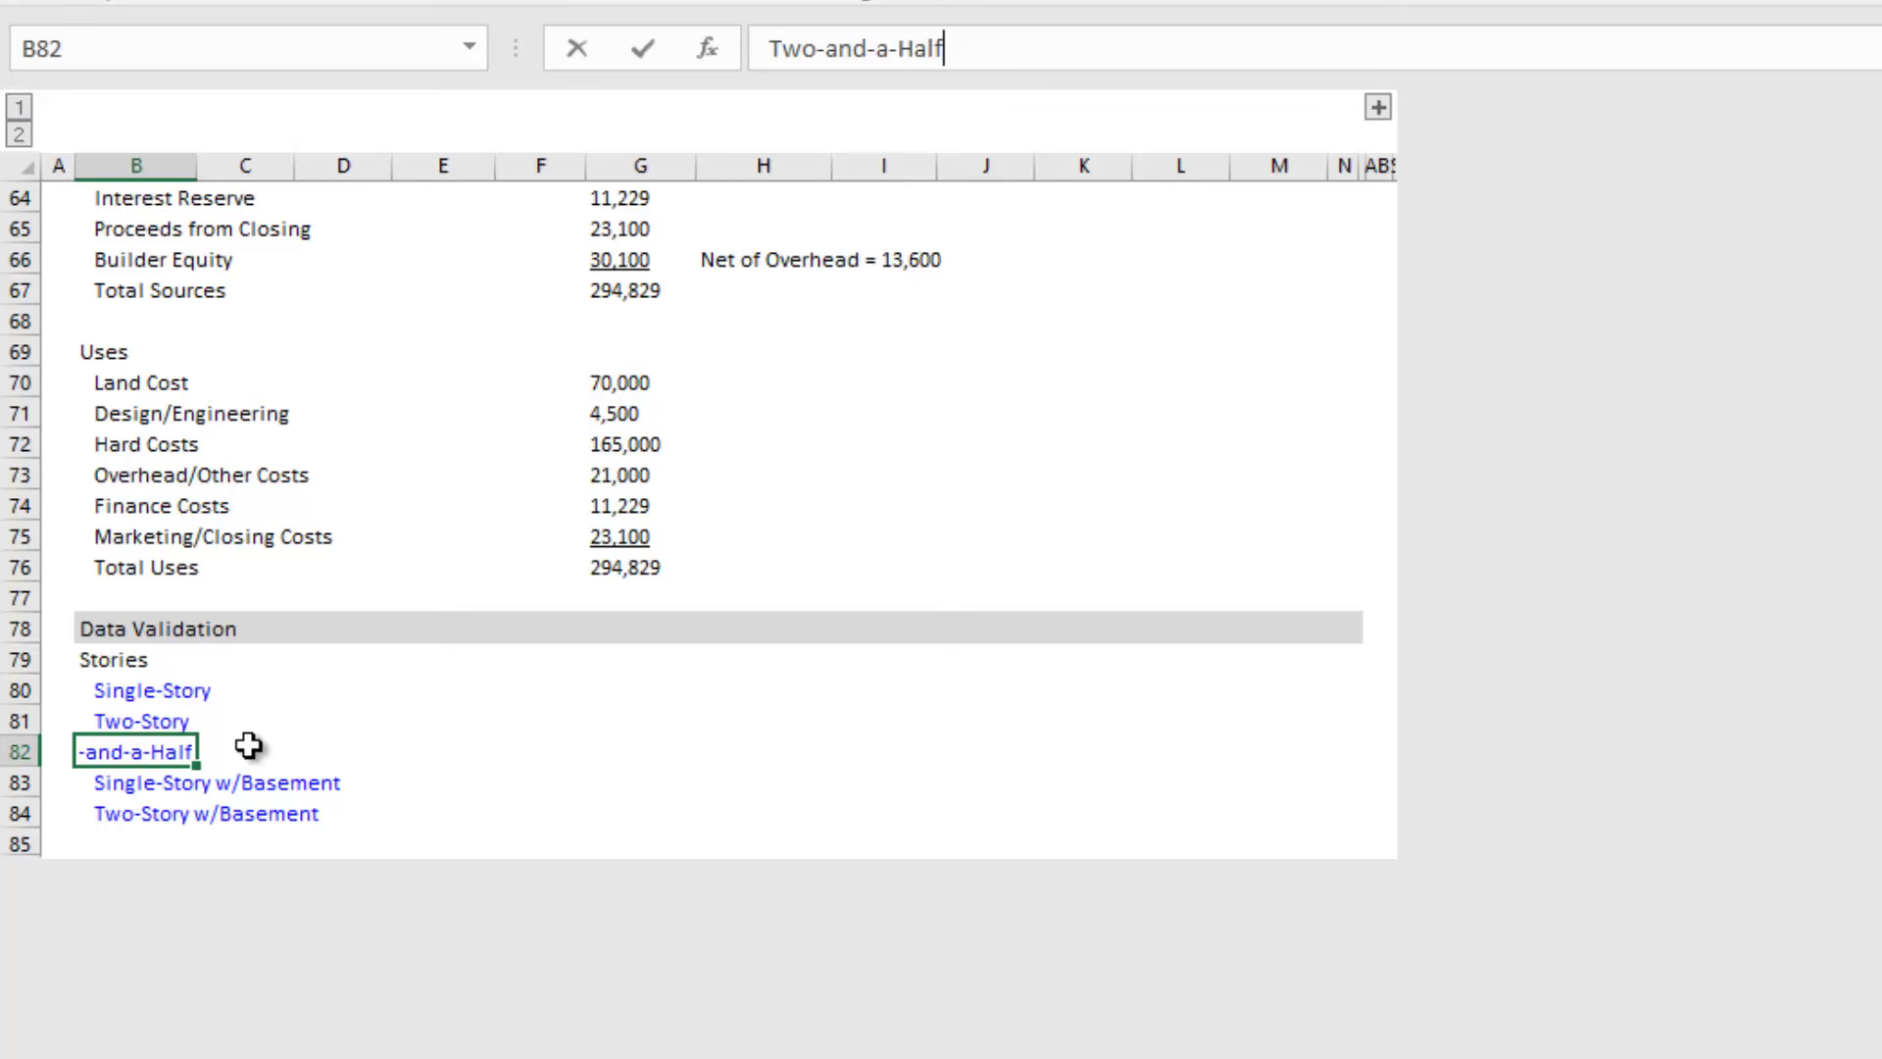
pyautogui.write('-Story')
pyautogui.hotkey('ctrl', 'Return')
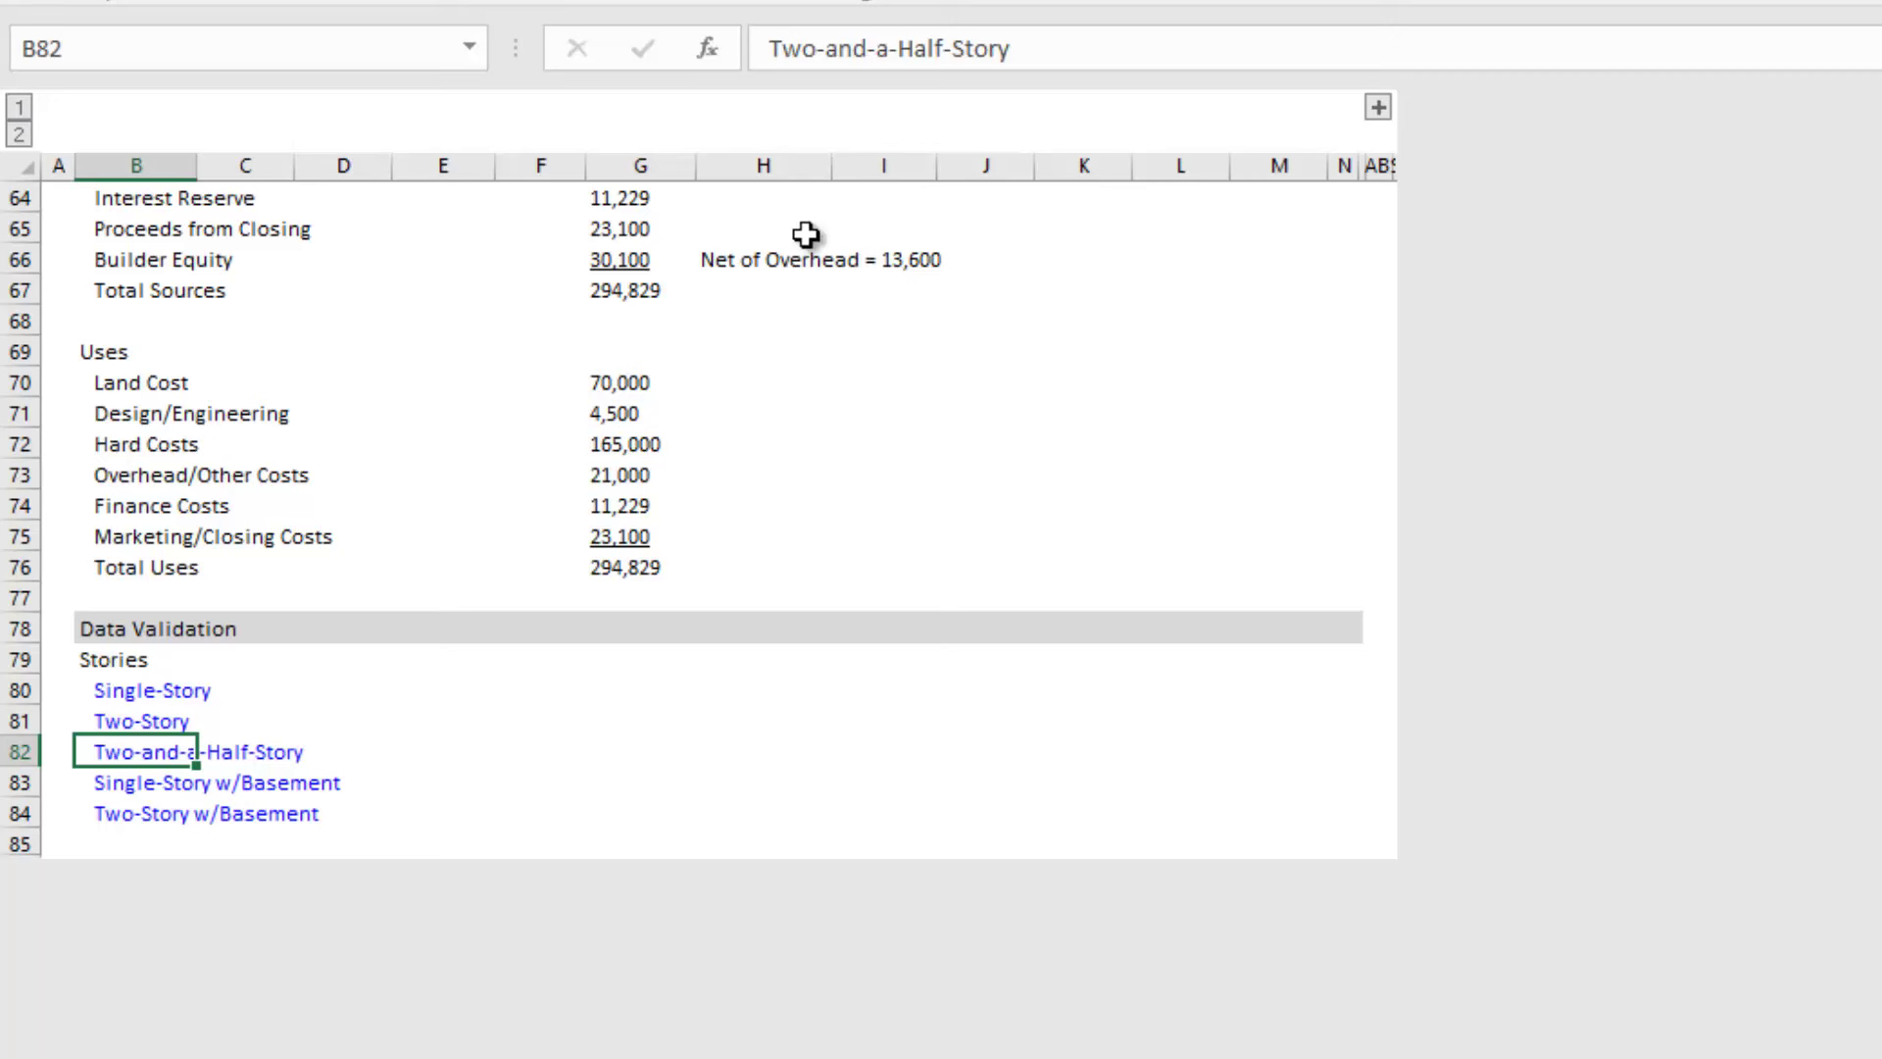
pyautogui.click(950, 47)
pyautogui.press('BackSpace')
pyautogui.press('Return')
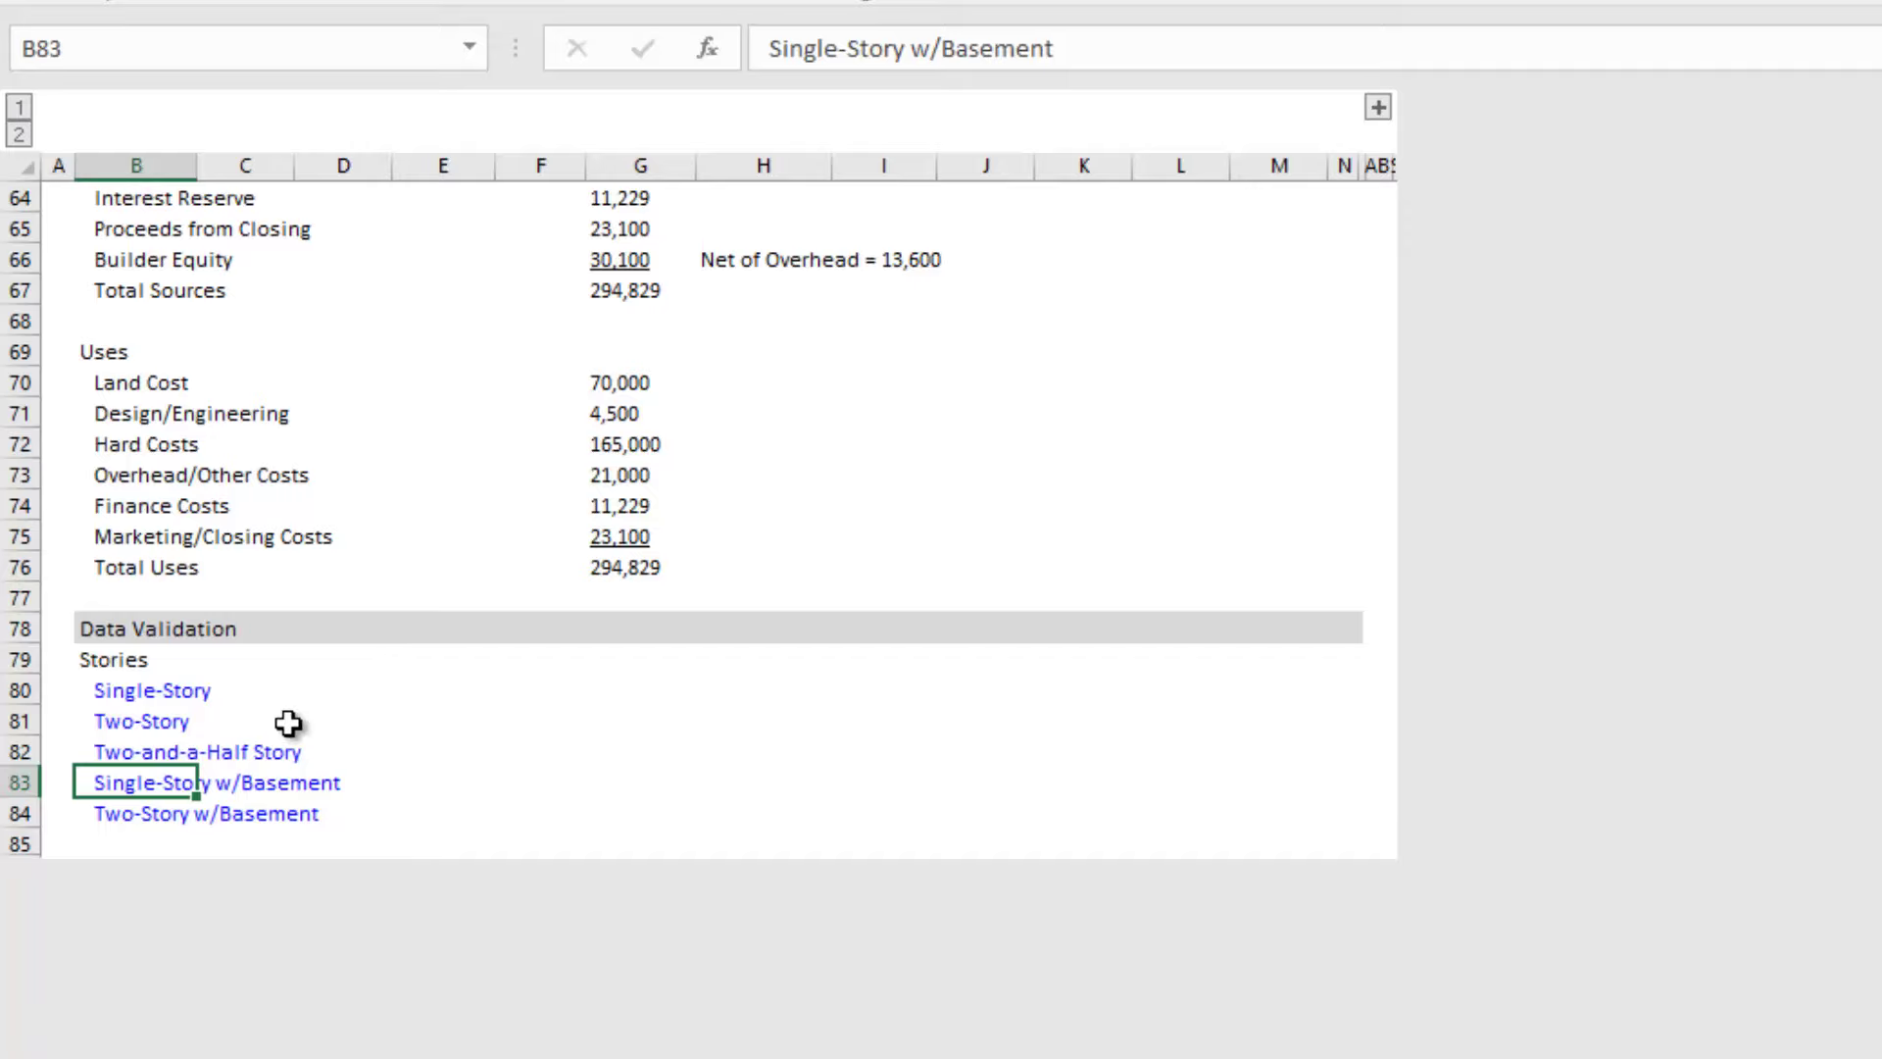
# Step: Display the Stories options in G30 of the Project Description to check for the added entry
pyautogui.scroll(20, 558, 674)
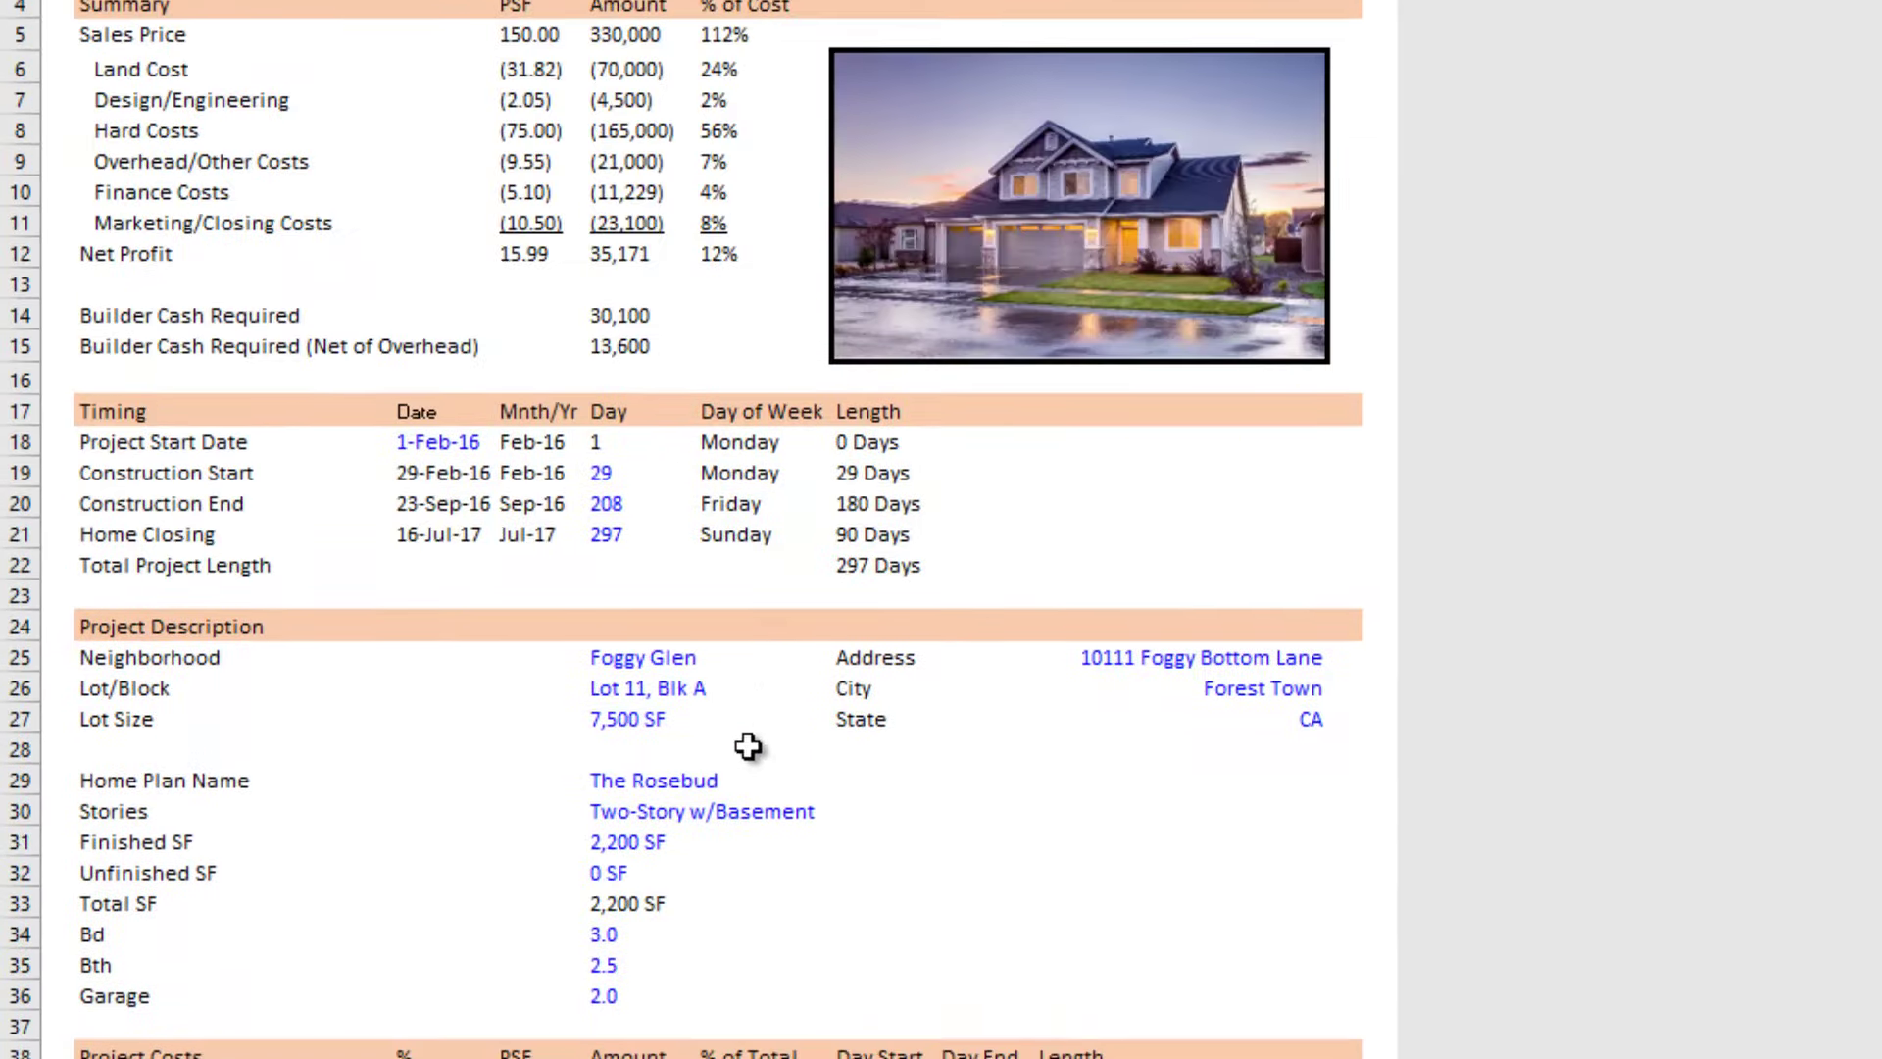
pyautogui.click(712, 789)
pyautogui.click(948, 790)
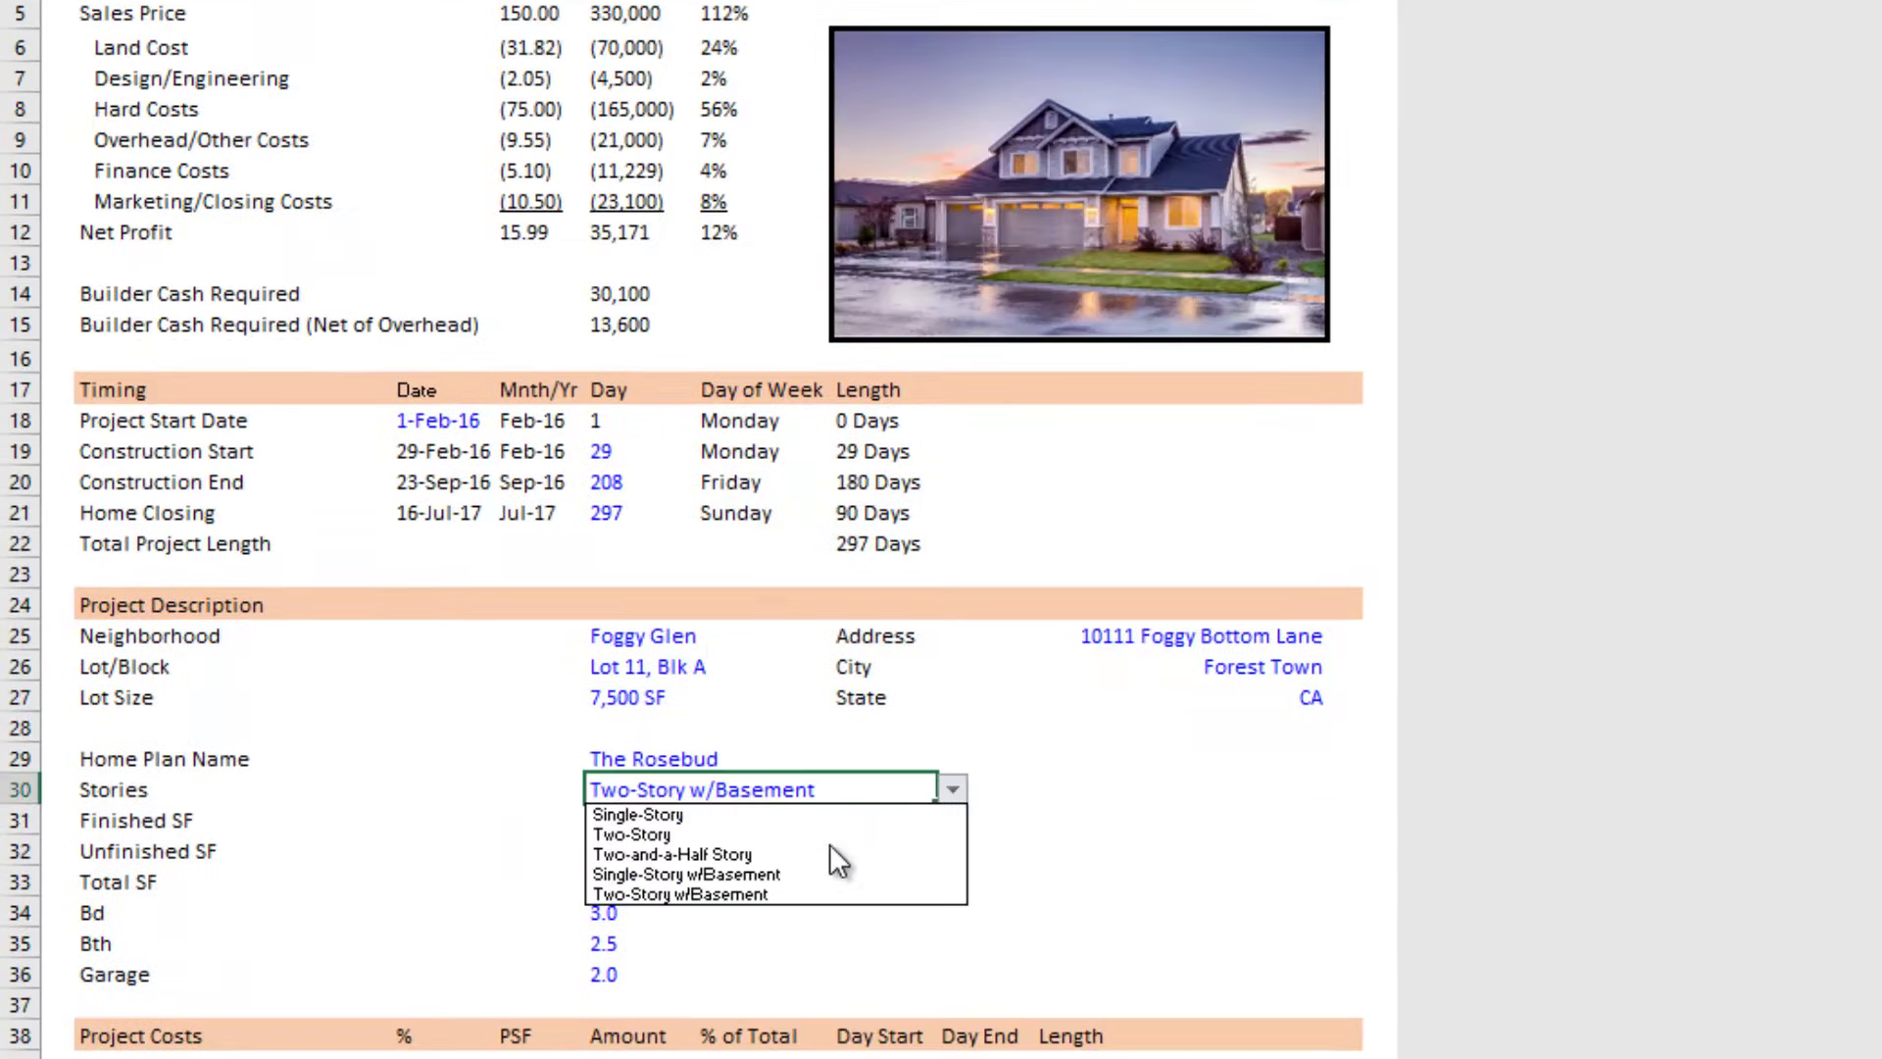
# Step: Choose Two-and-a-Half Story as the Stories value in G30 of the Project Description
pyautogui.press('Escape')
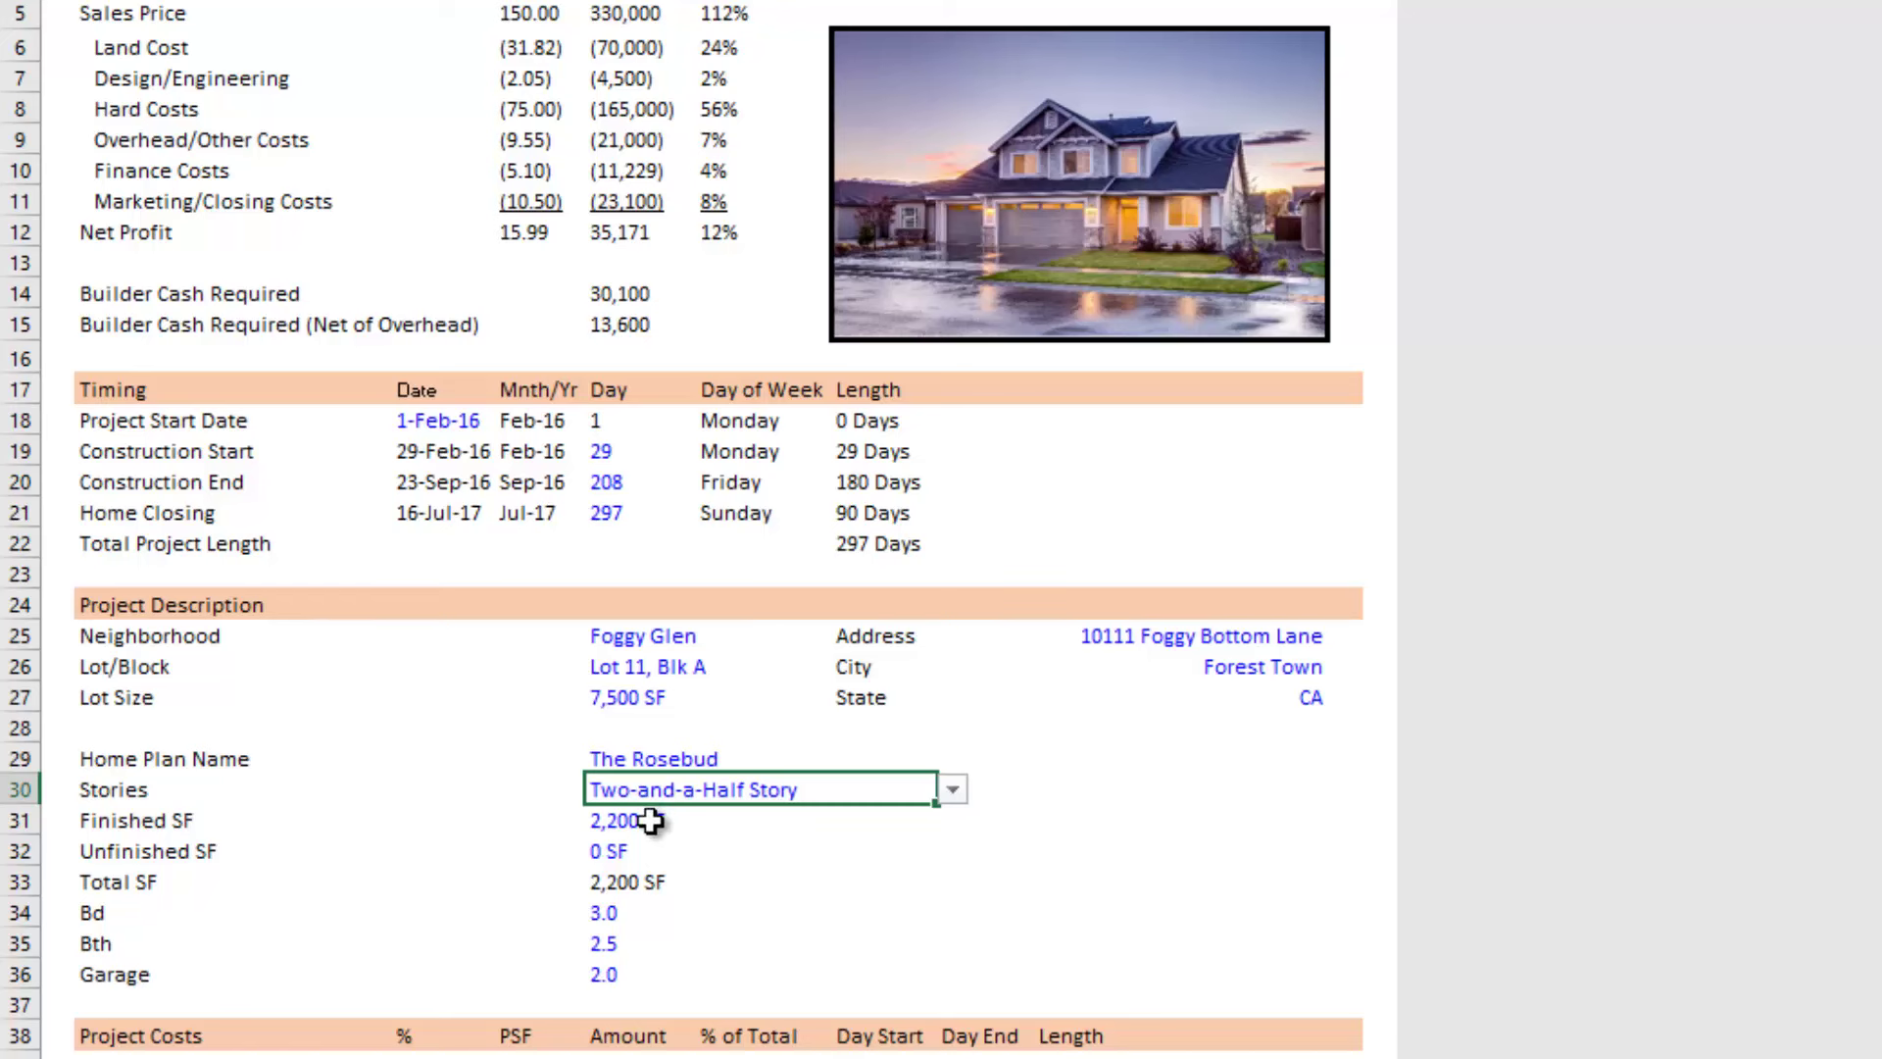
pyautogui.press('Return')
pyautogui.press('Return')
pyautogui.press('Up')
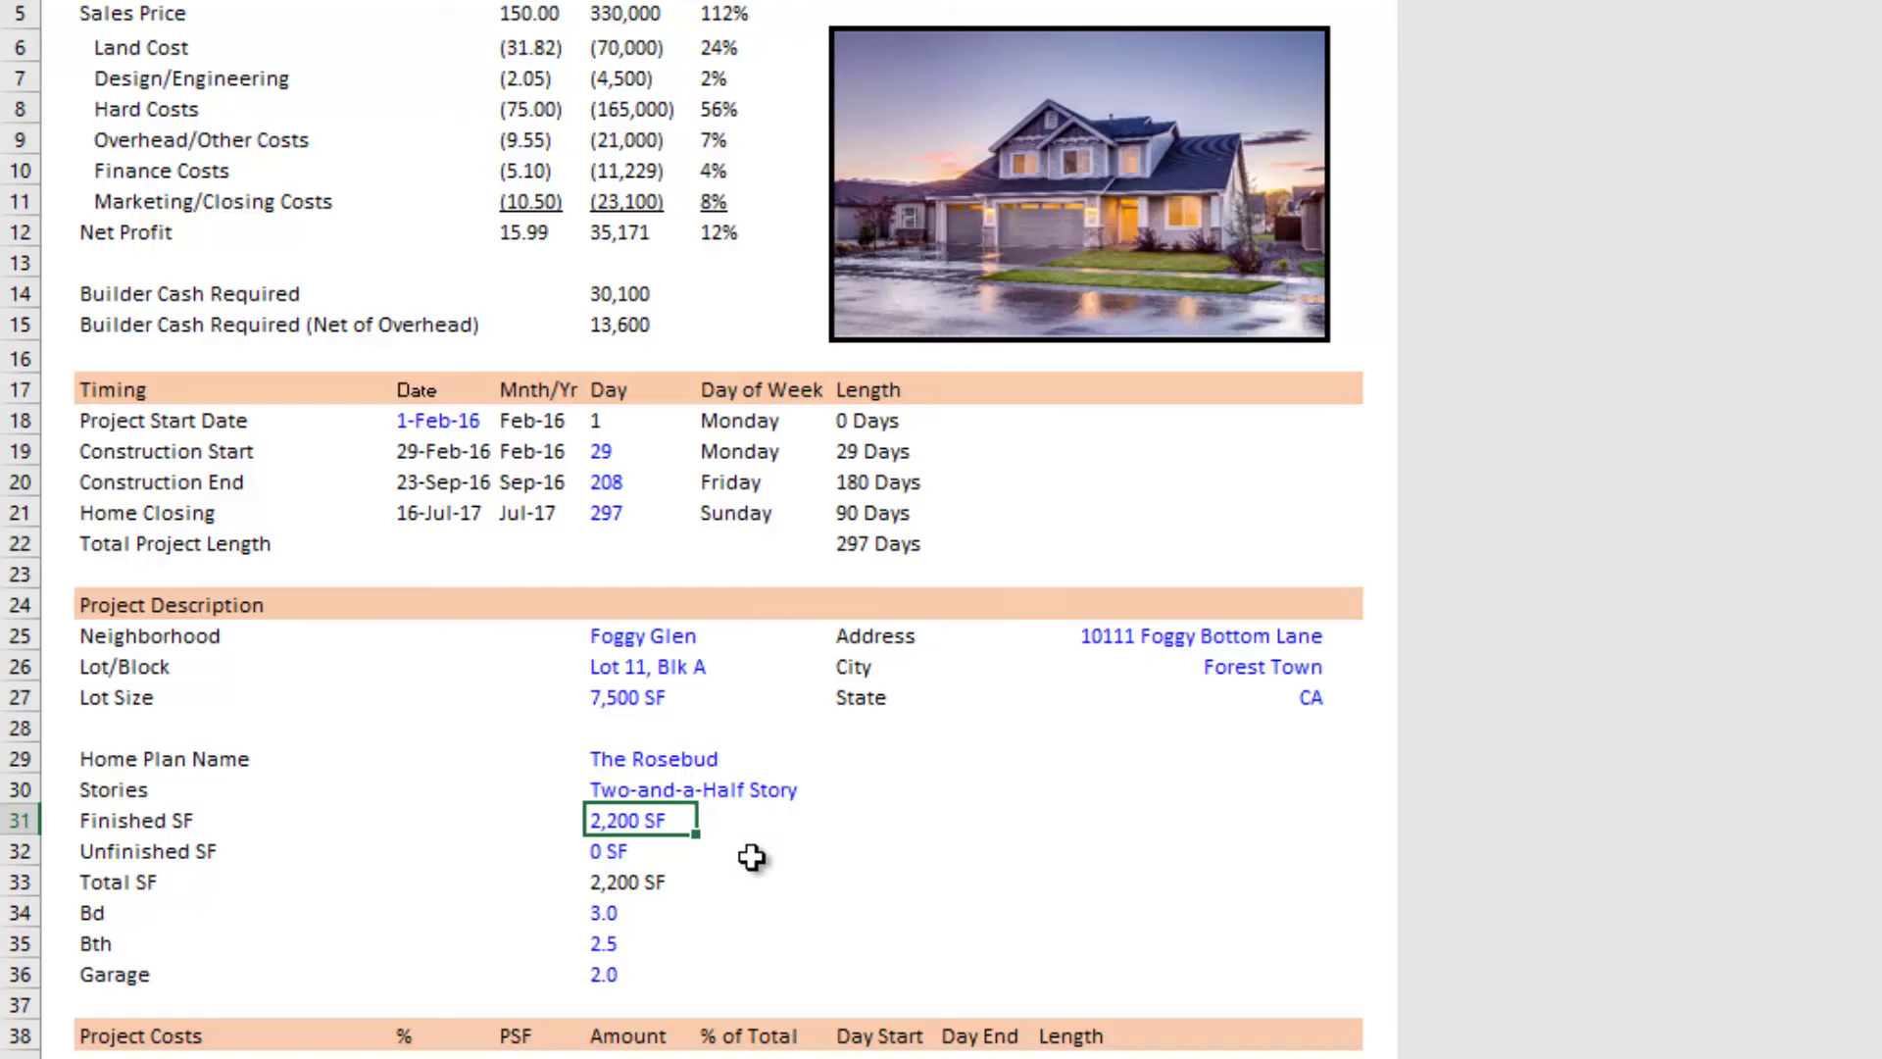
# Step: Compare the Finished SF and Unfinished SF inputs in G31 and G32 of the Project Description
pyautogui.scroll(-1, 748, 858)
pyautogui.click(651, 756)
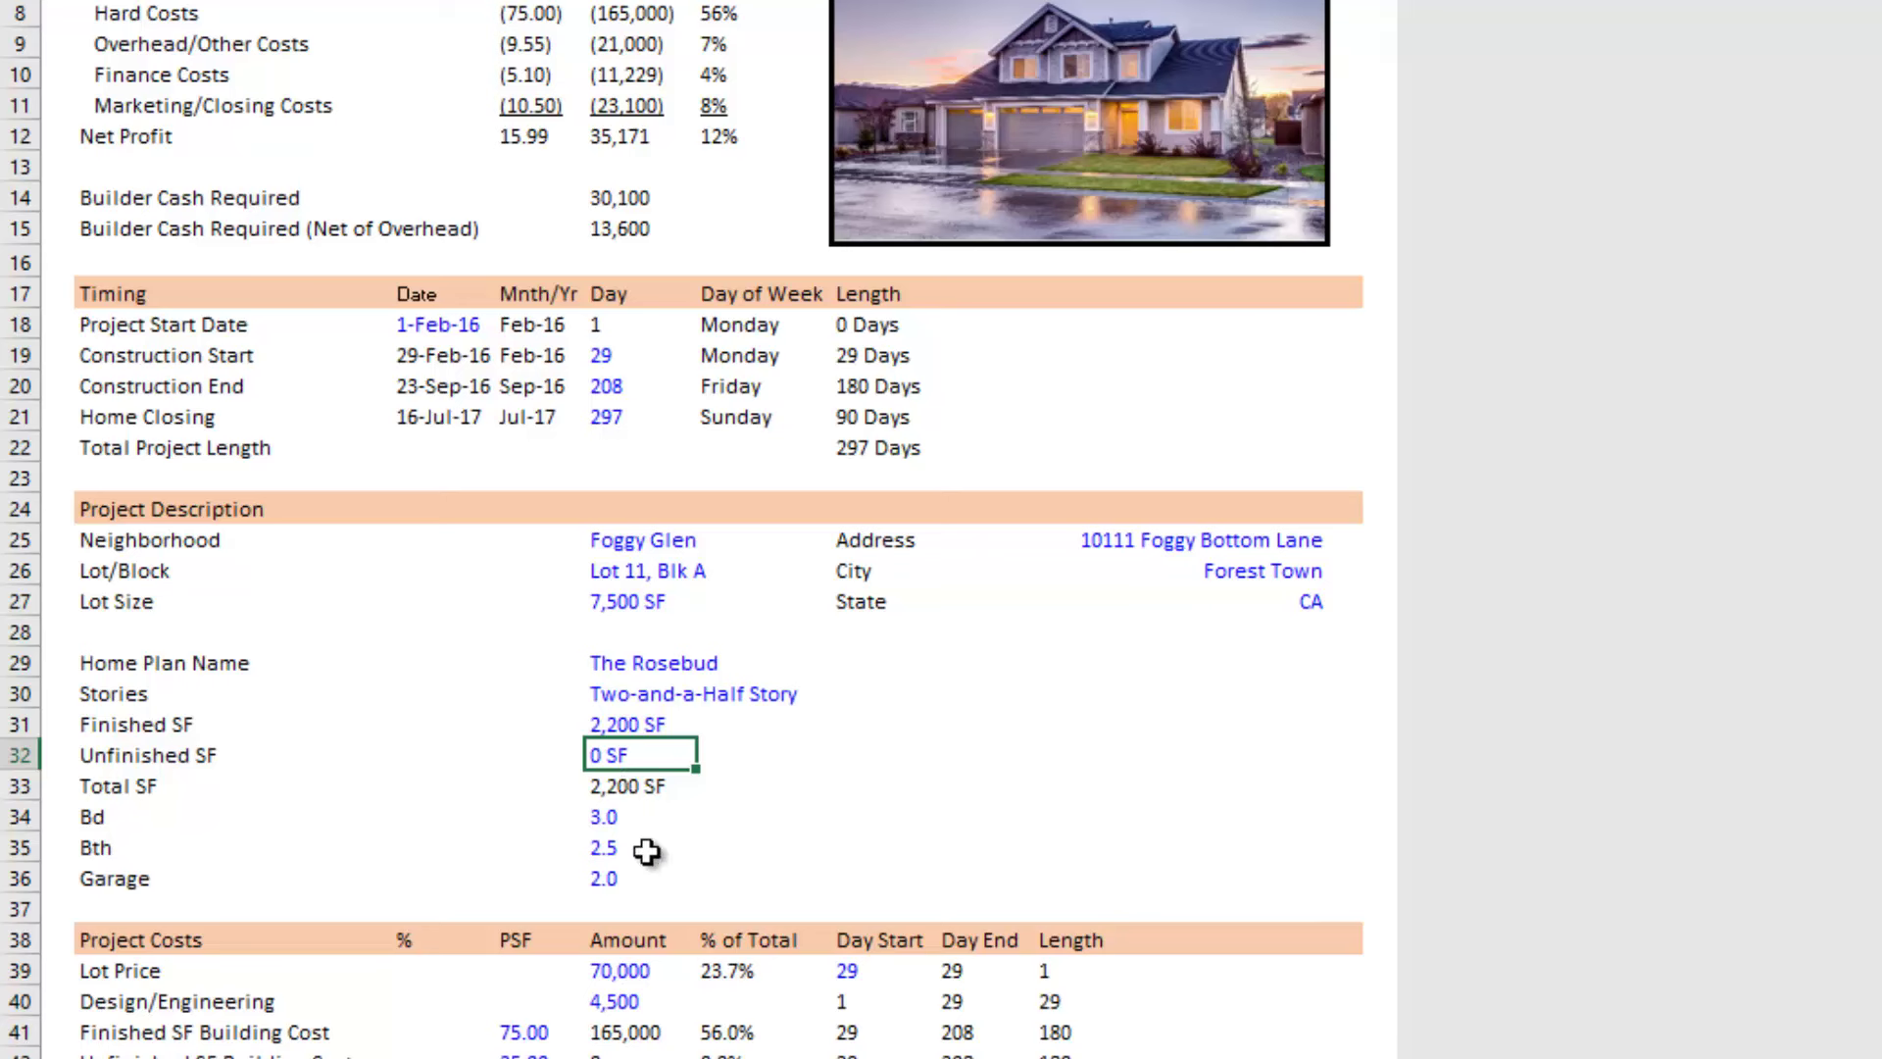
pyautogui.click(647, 730)
pyautogui.click(641, 755)
pyautogui.click(642, 728)
pyautogui.click(639, 753)
pyautogui.click(646, 724)
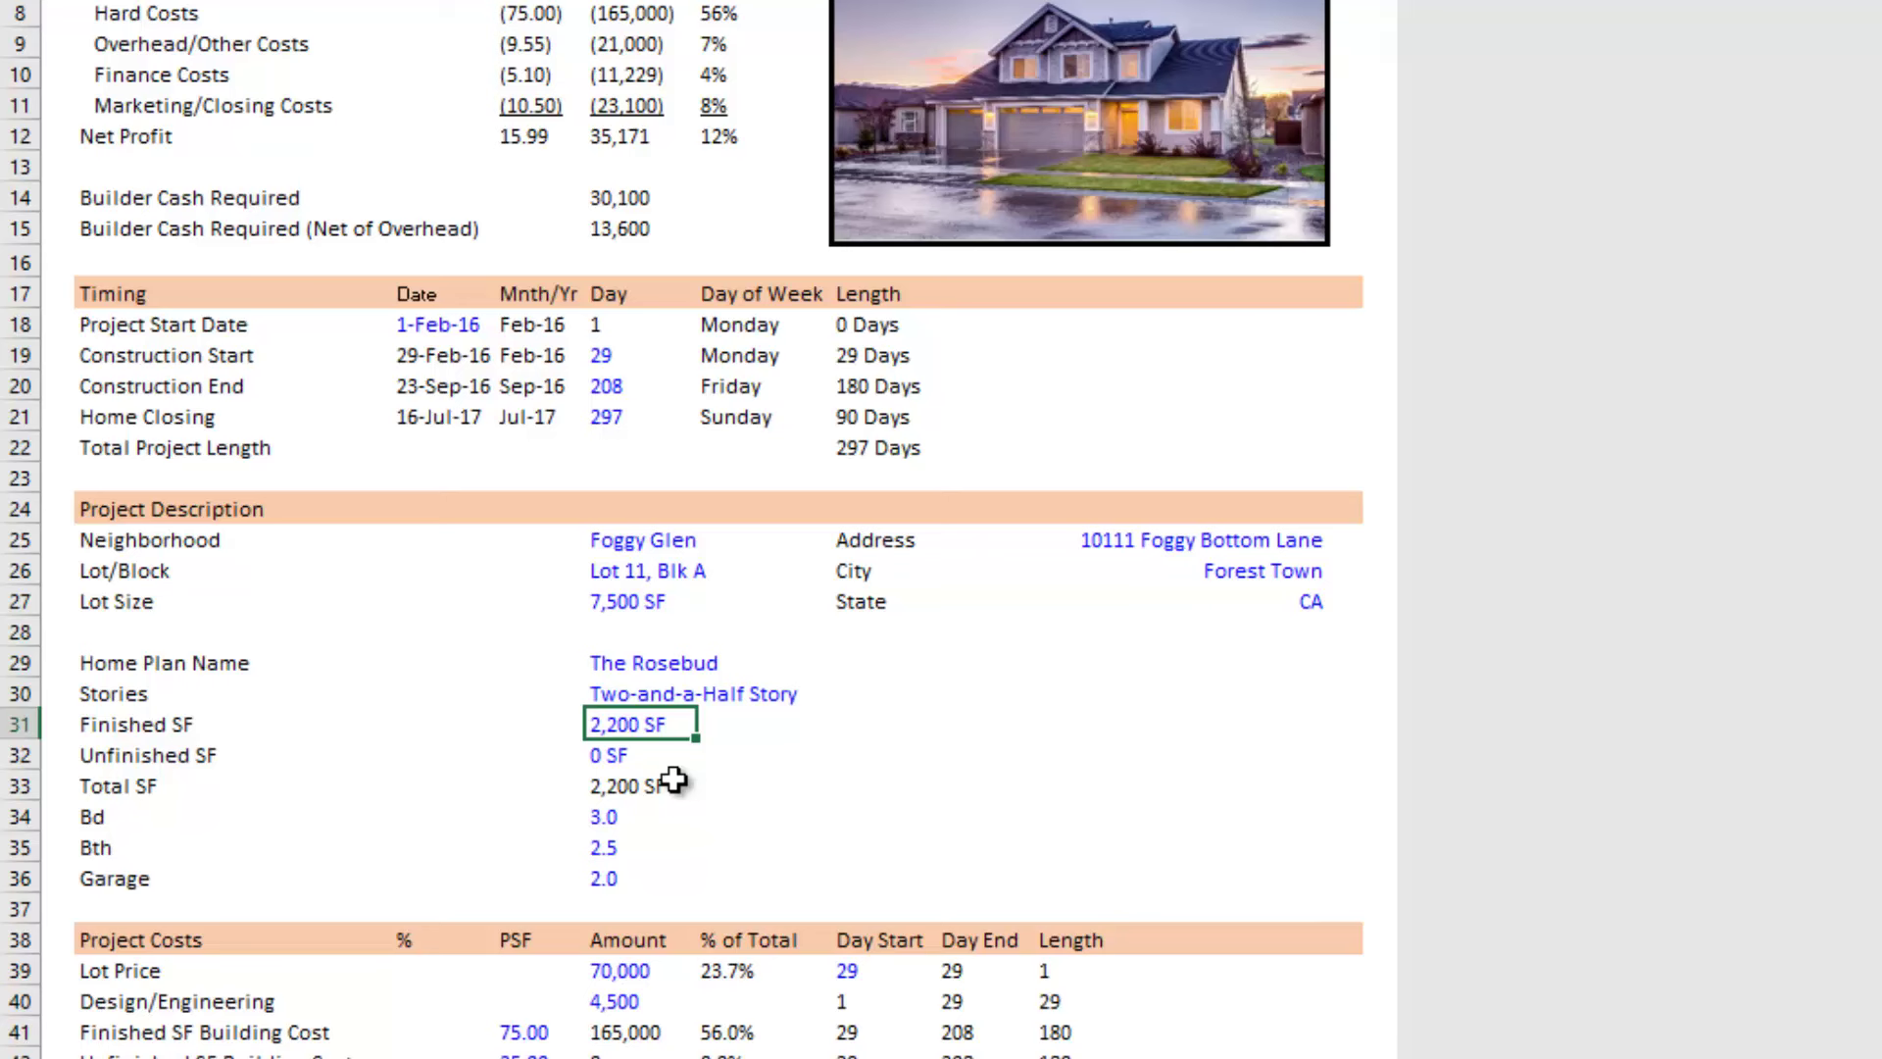
pyautogui.press('Down')
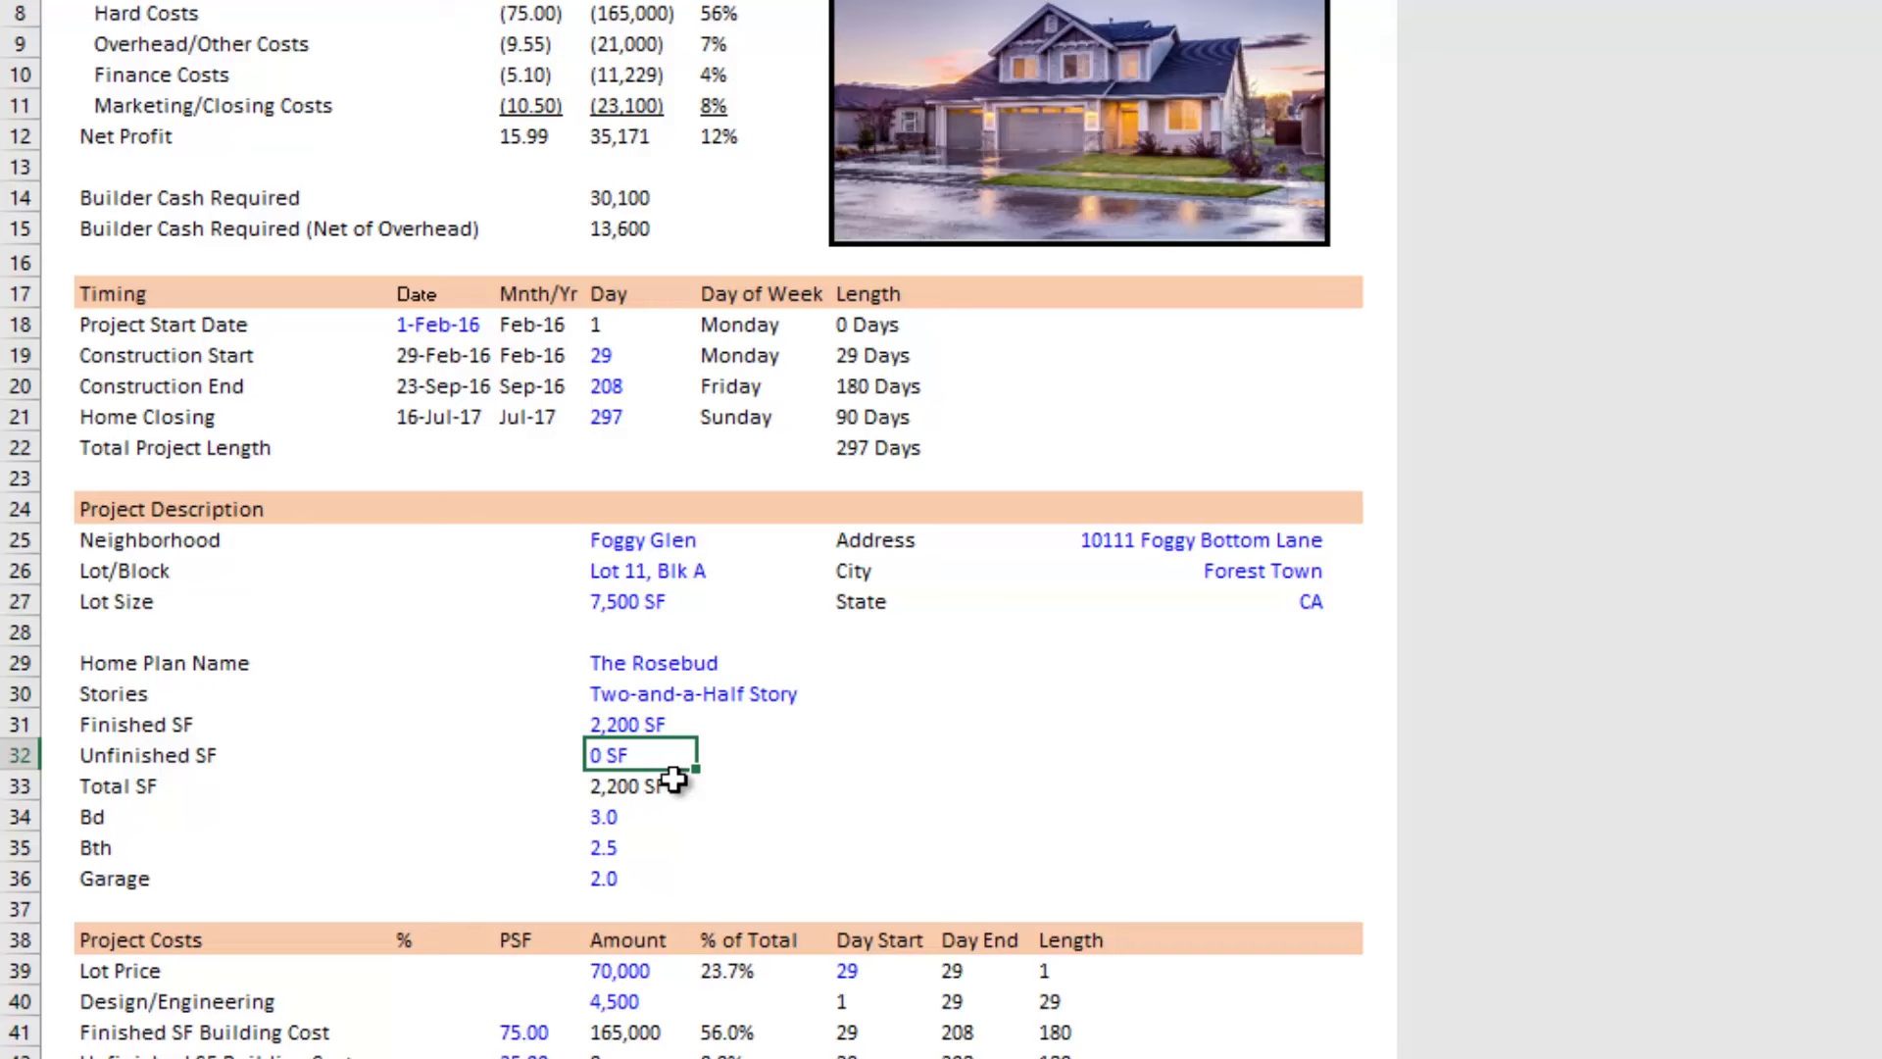
# Step: Review the Total SF, Bd, Bth and Garage entries that complete the Project Description
pyautogui.press('Down')
pyautogui.press('Down')
pyautogui.press('Down')
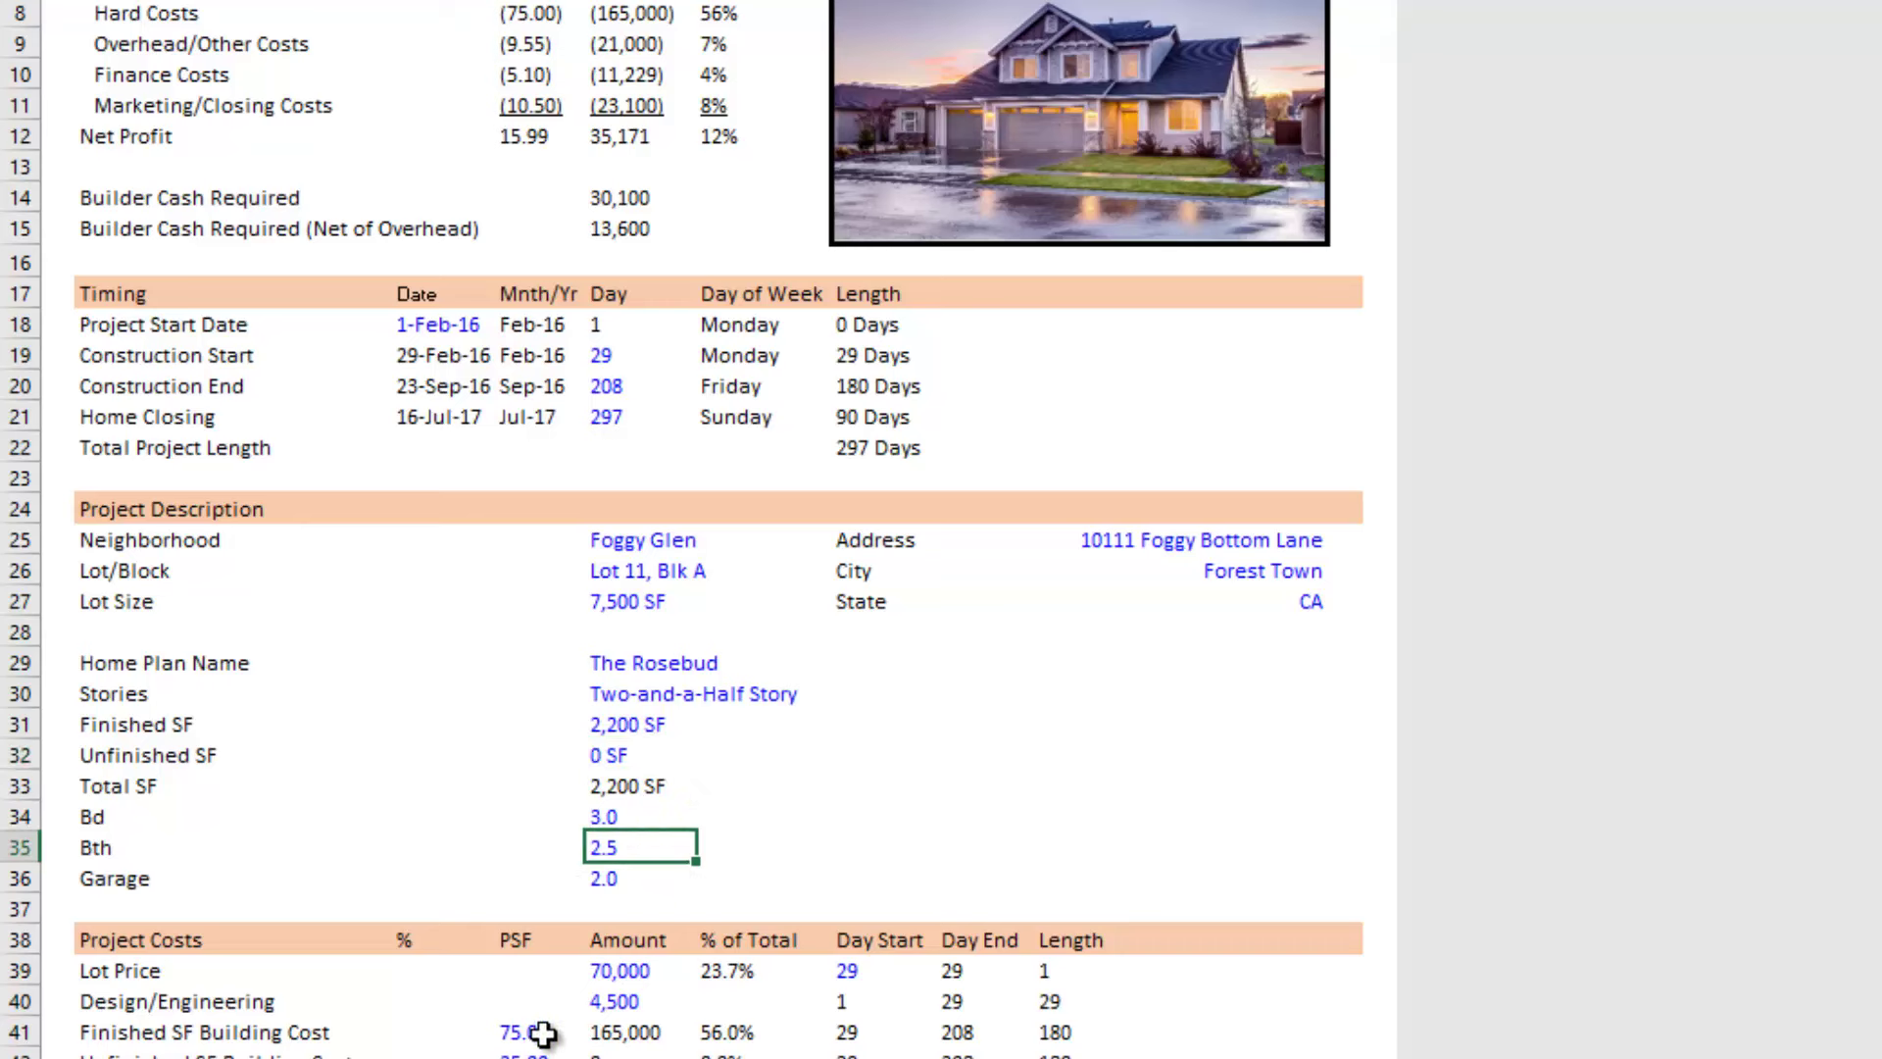
pyautogui.click(607, 880)
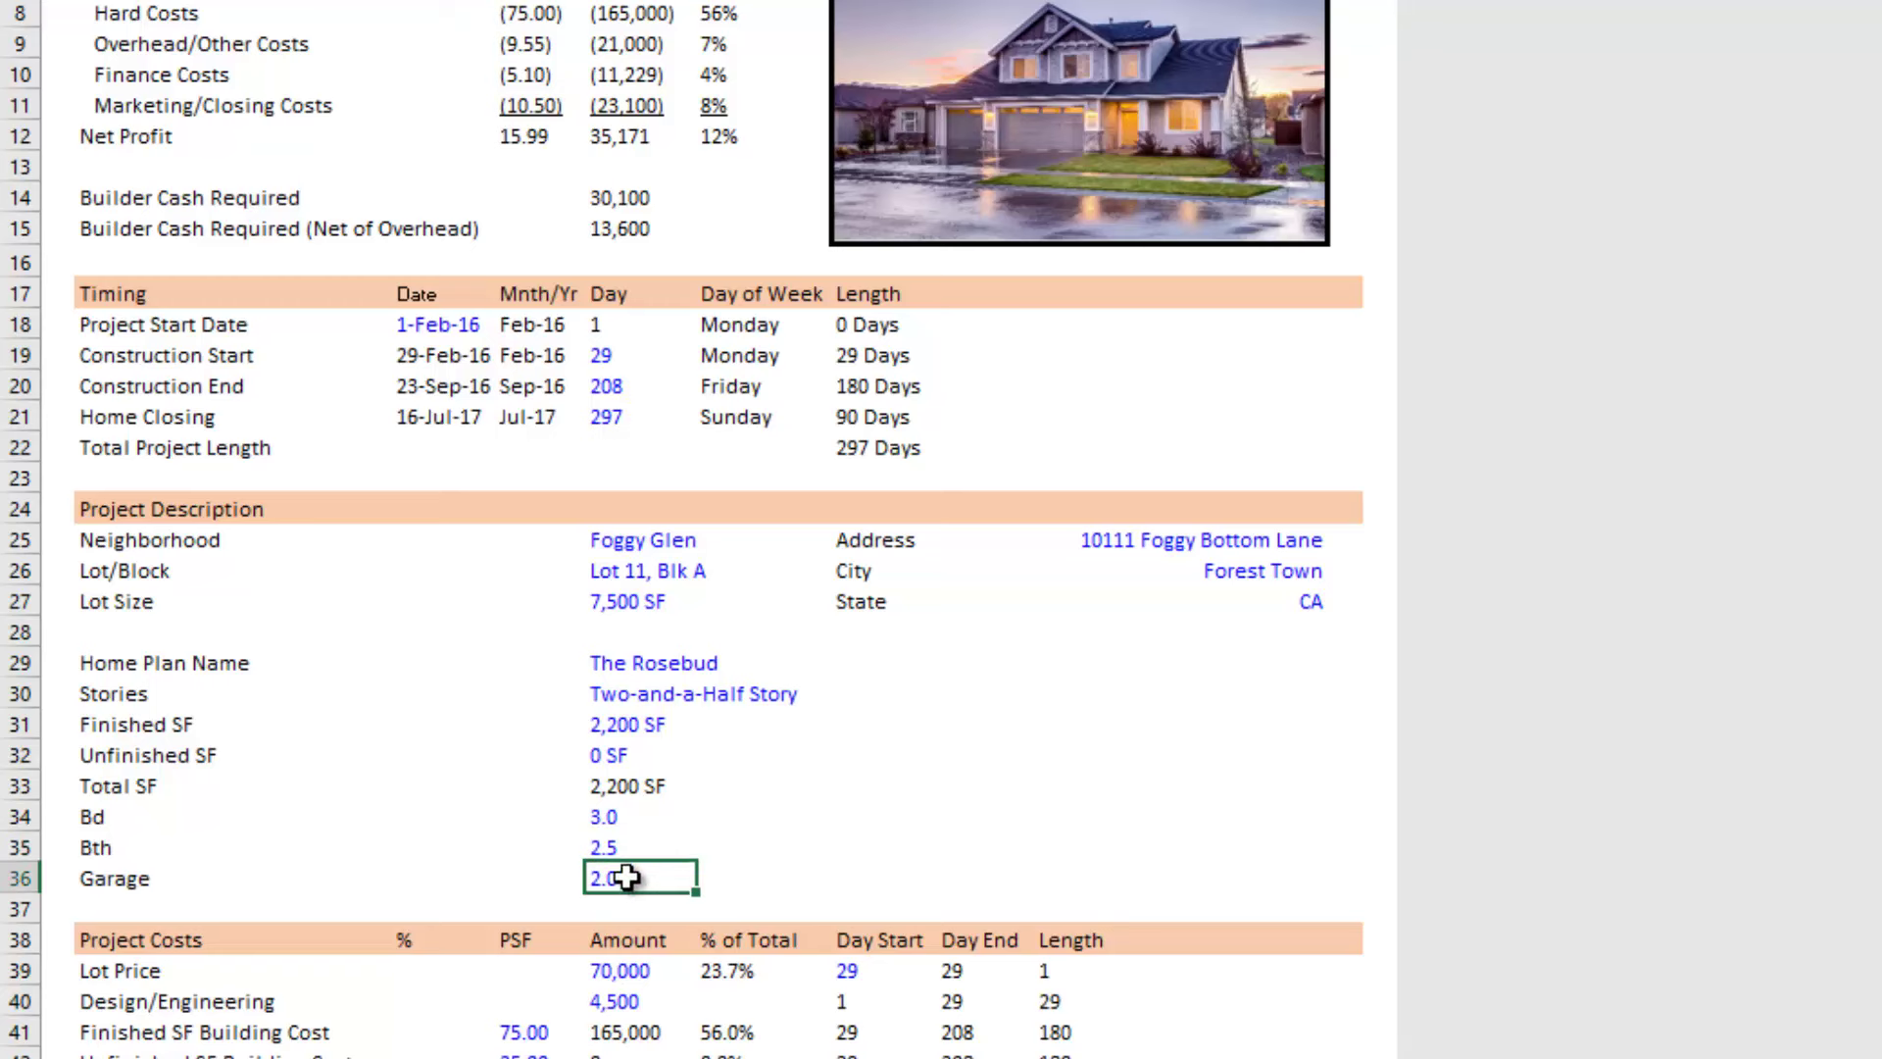
pyautogui.scroll(-1, 600, 845)
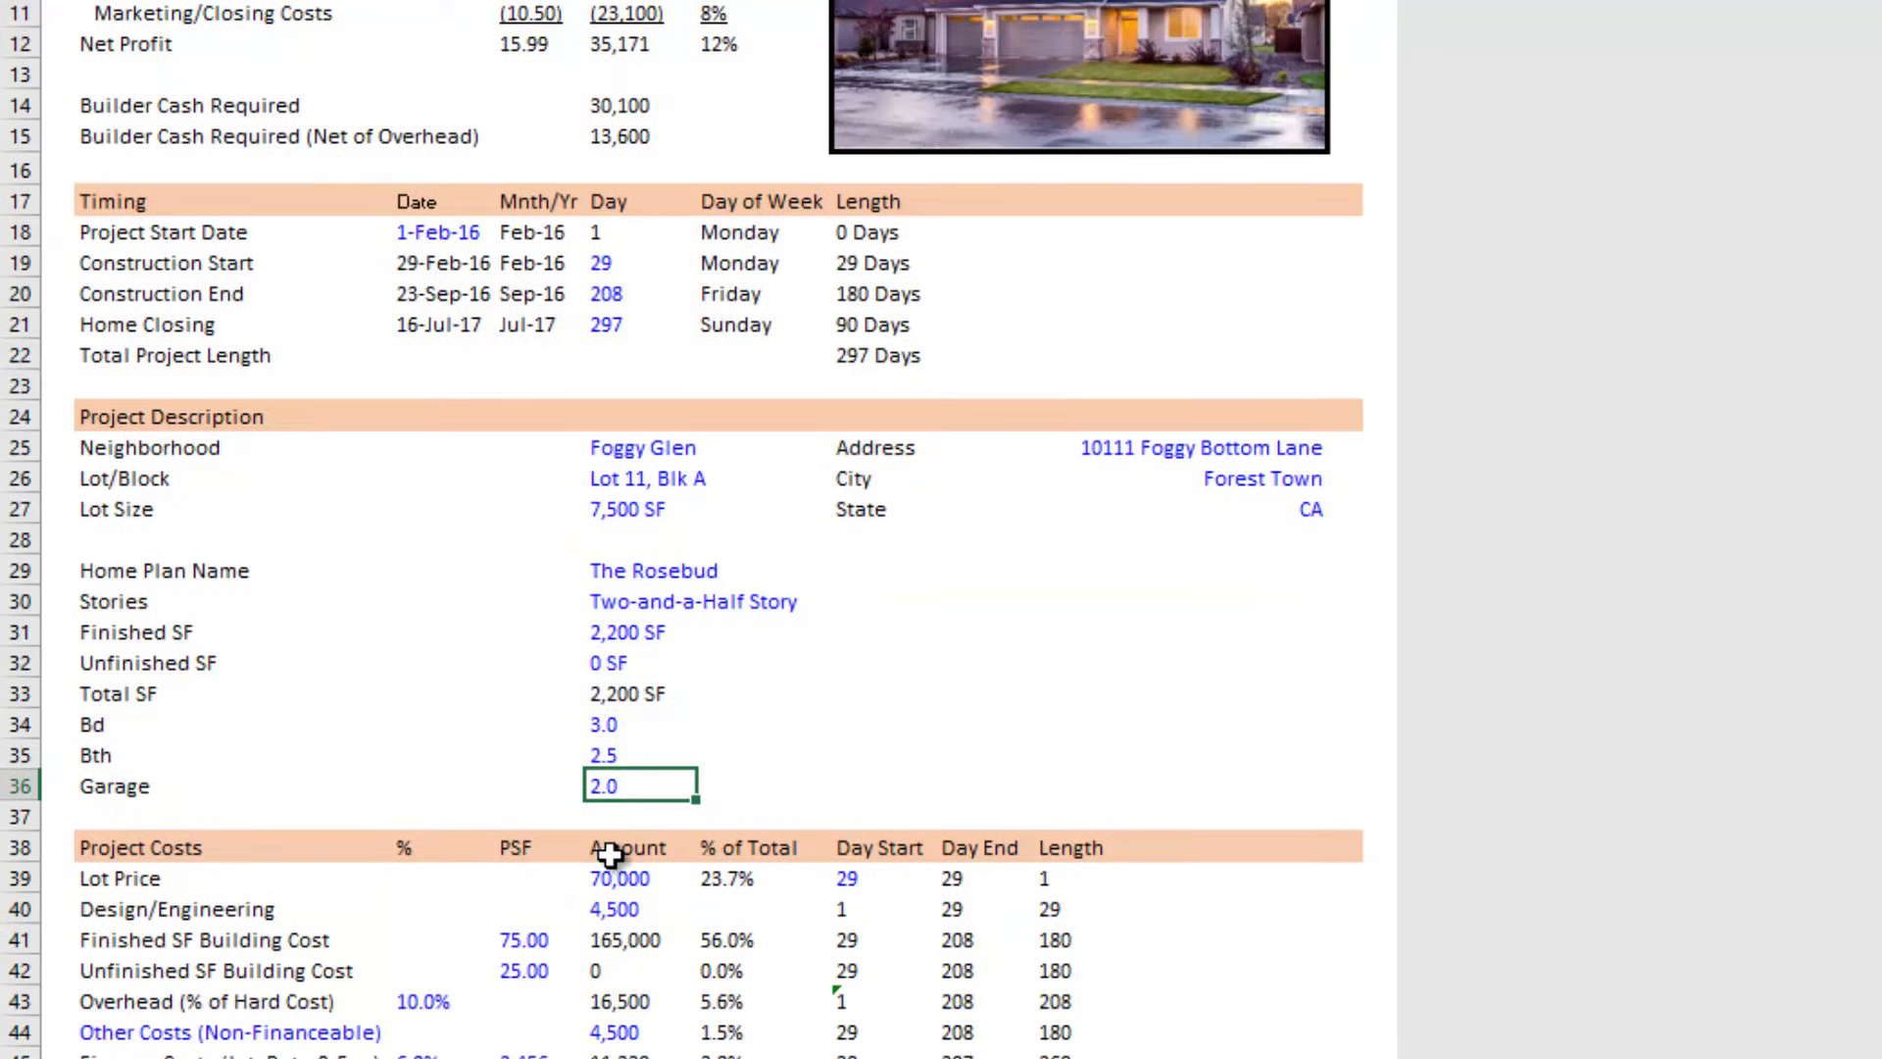
pyautogui.click(635, 724)
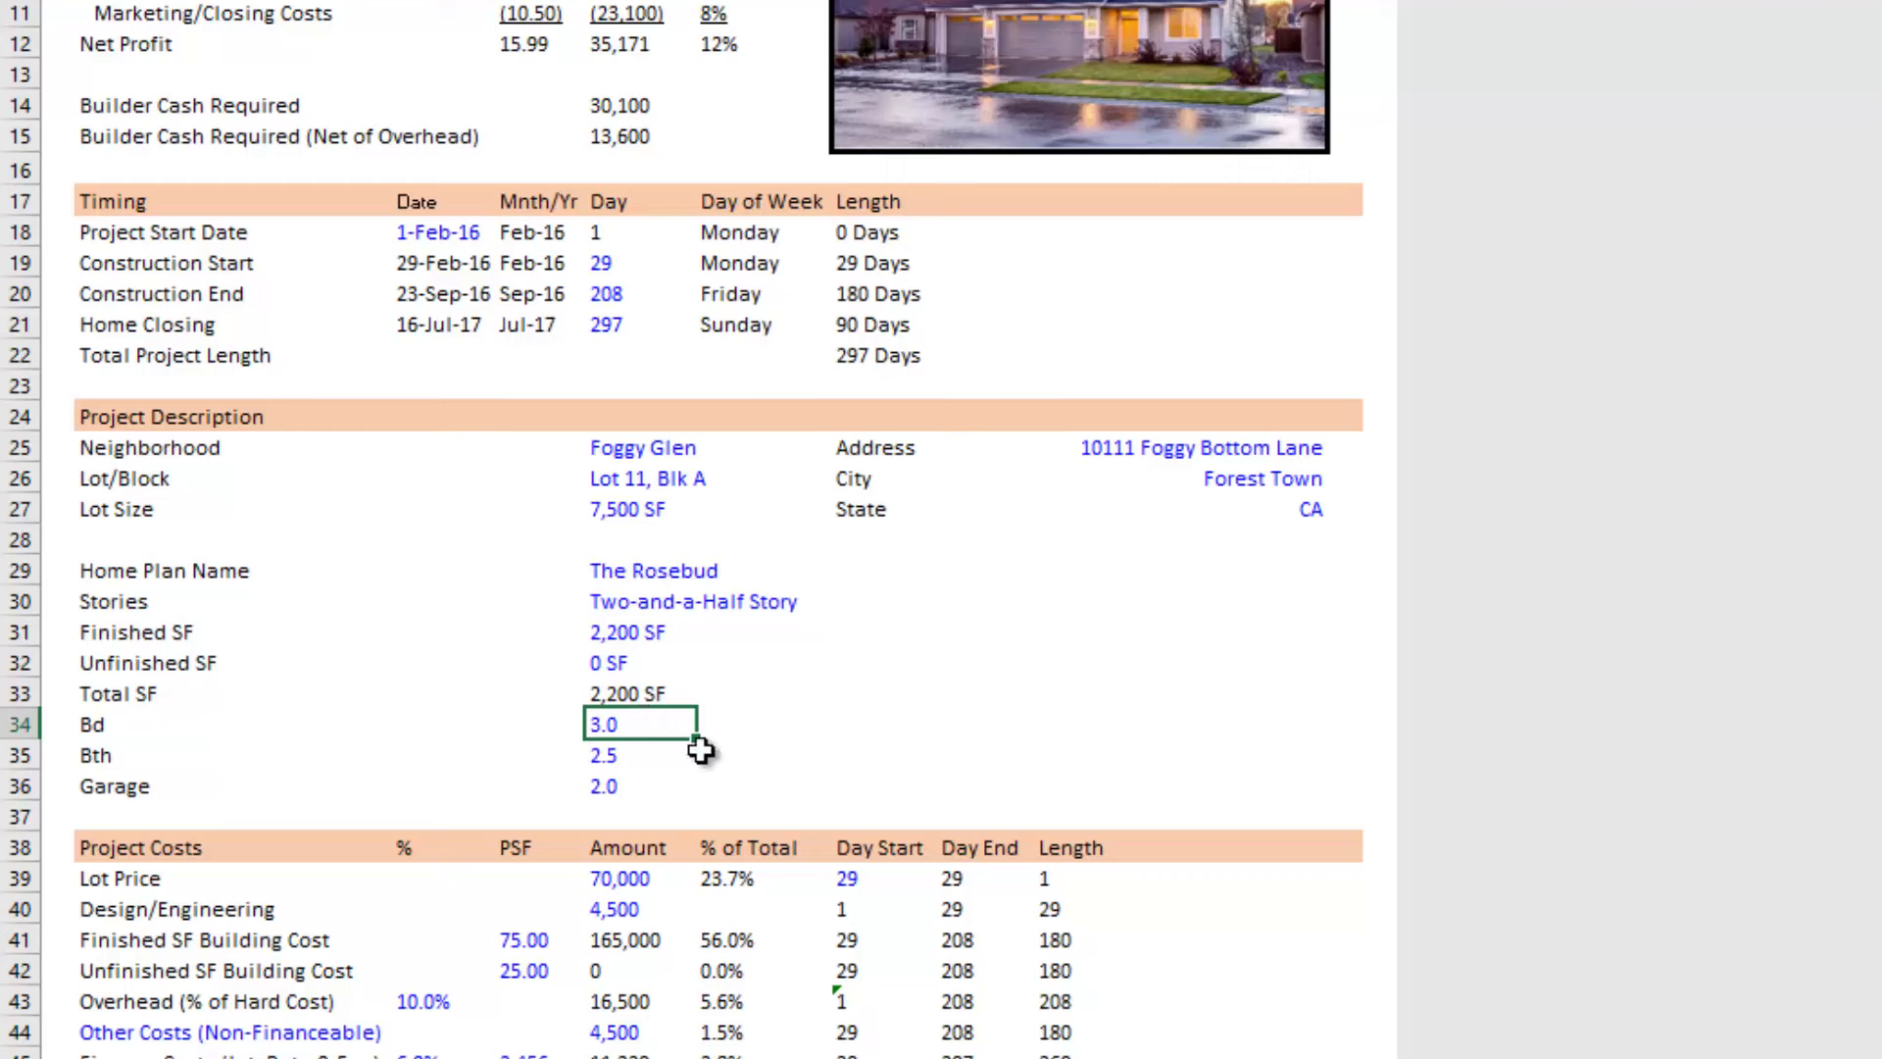
pyautogui.press('Down')
pyautogui.press('Down')
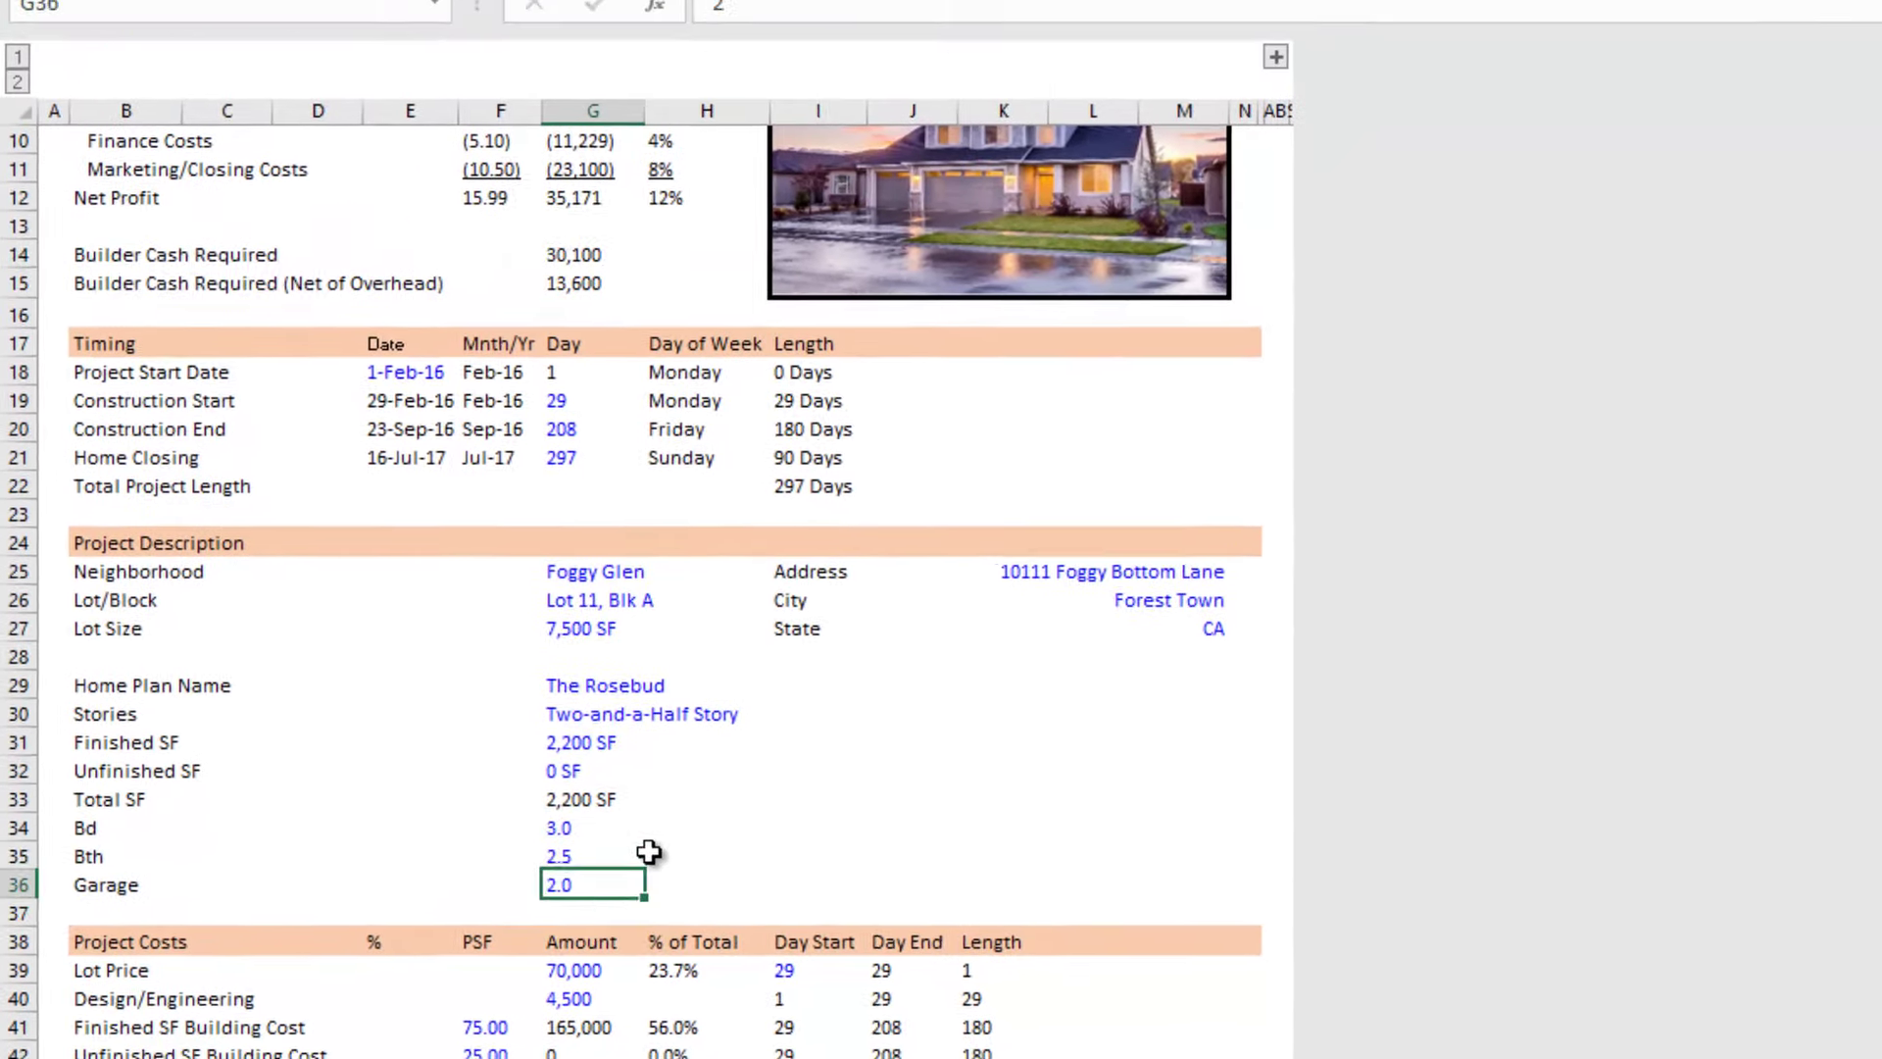
pyautogui.press('Down')
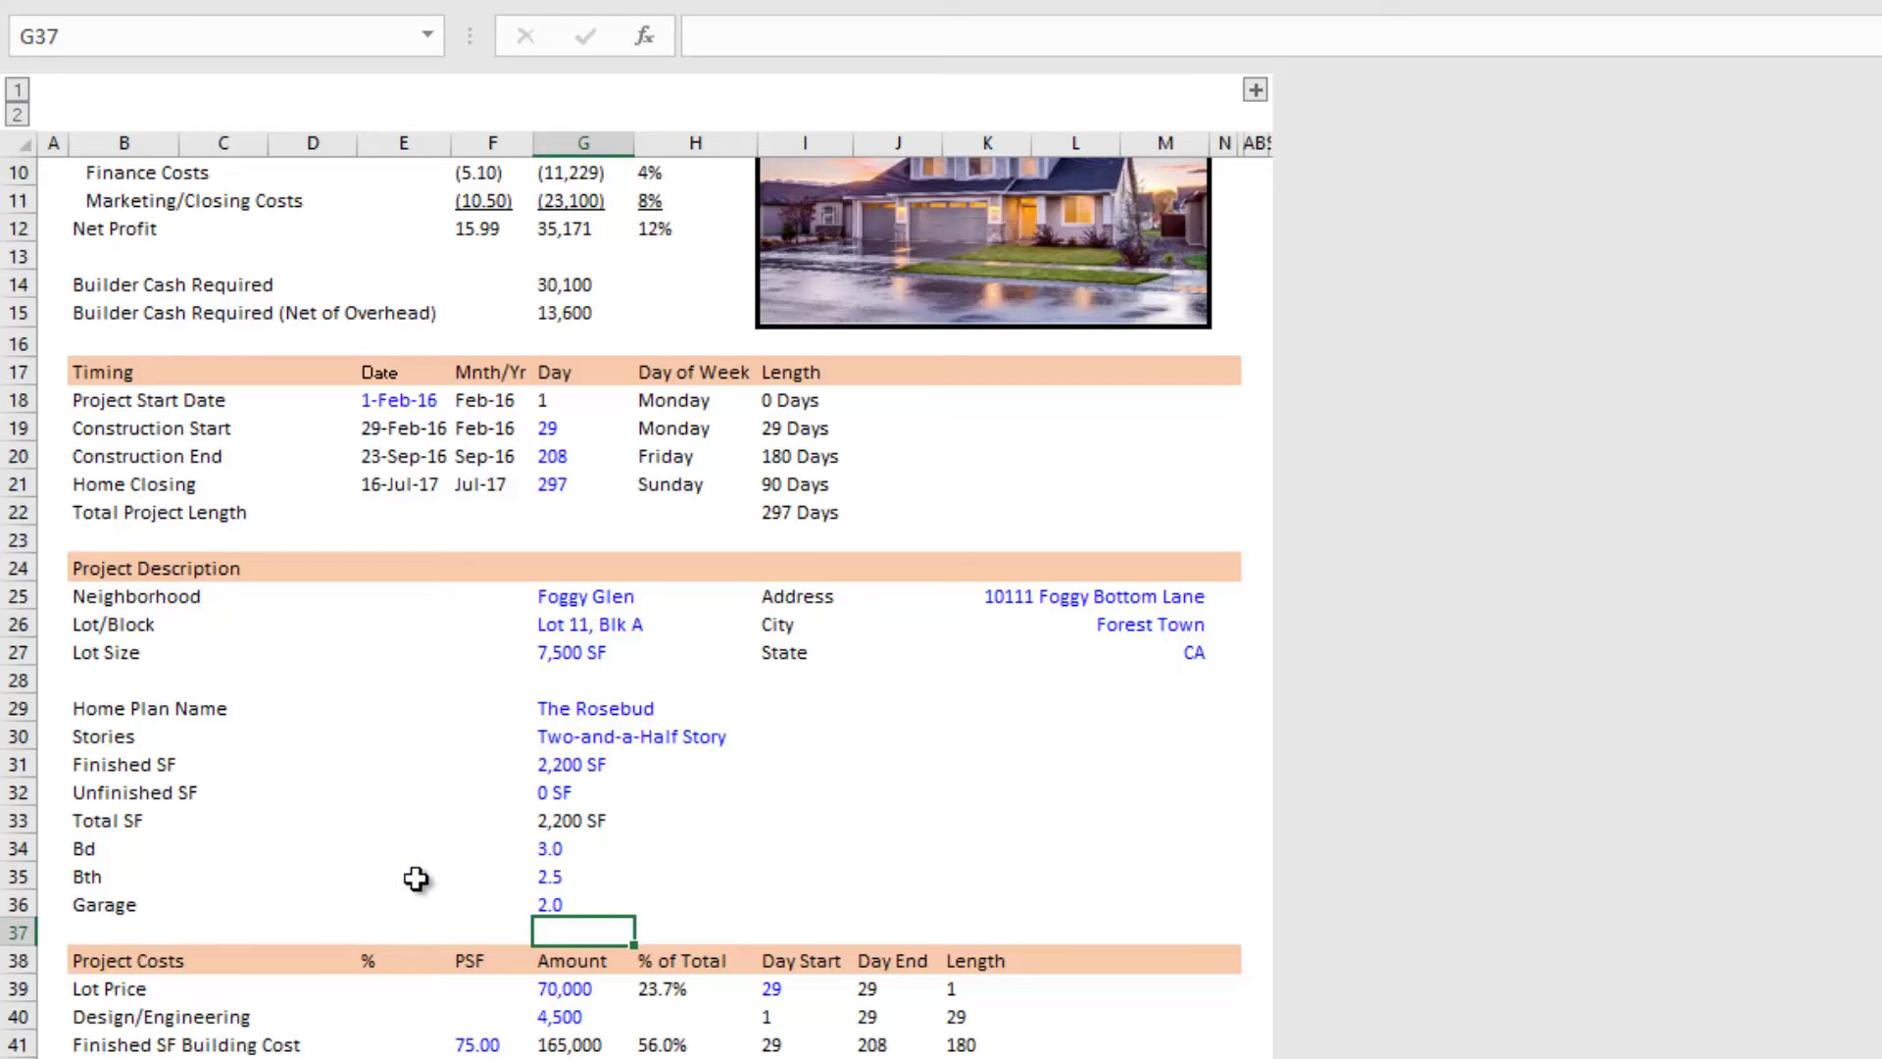
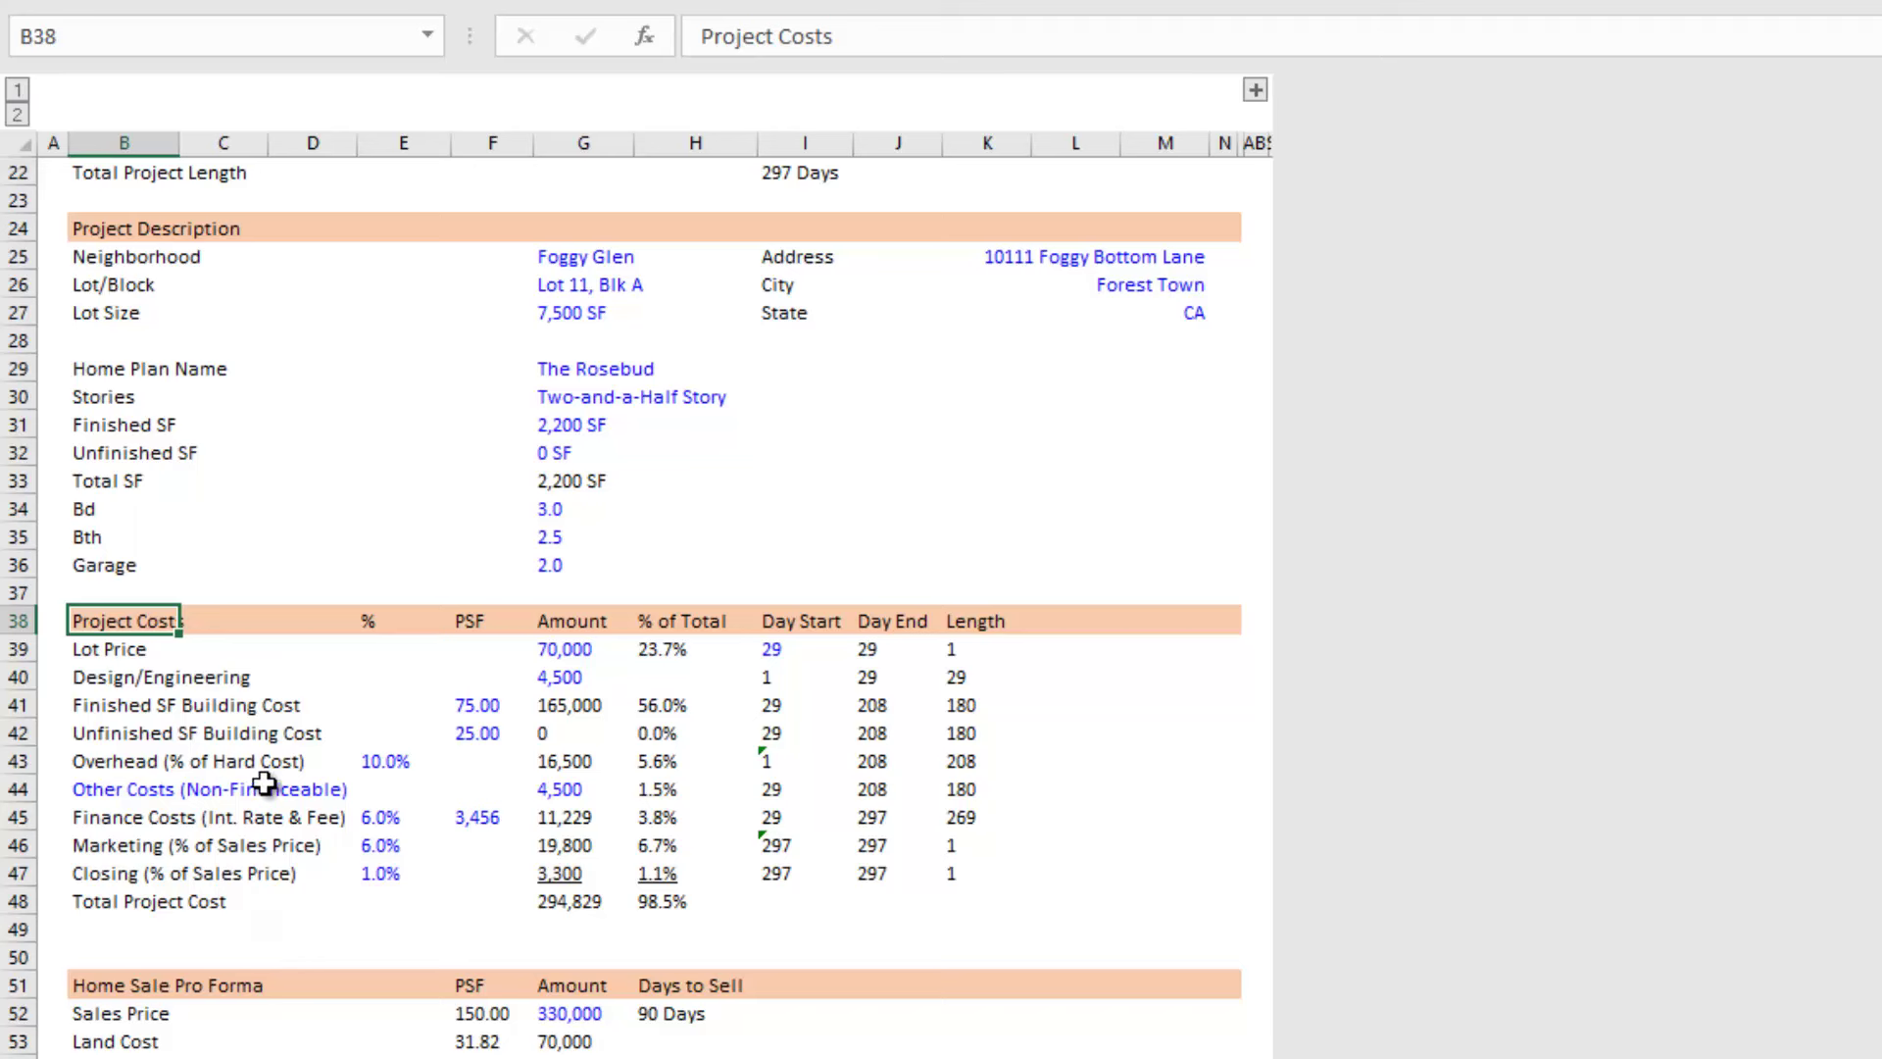
# Step: Examine the Lot Price amount and its % of Total formula in Project Costs, plus the Design/Engineering amount
pyautogui.click(128, 651)
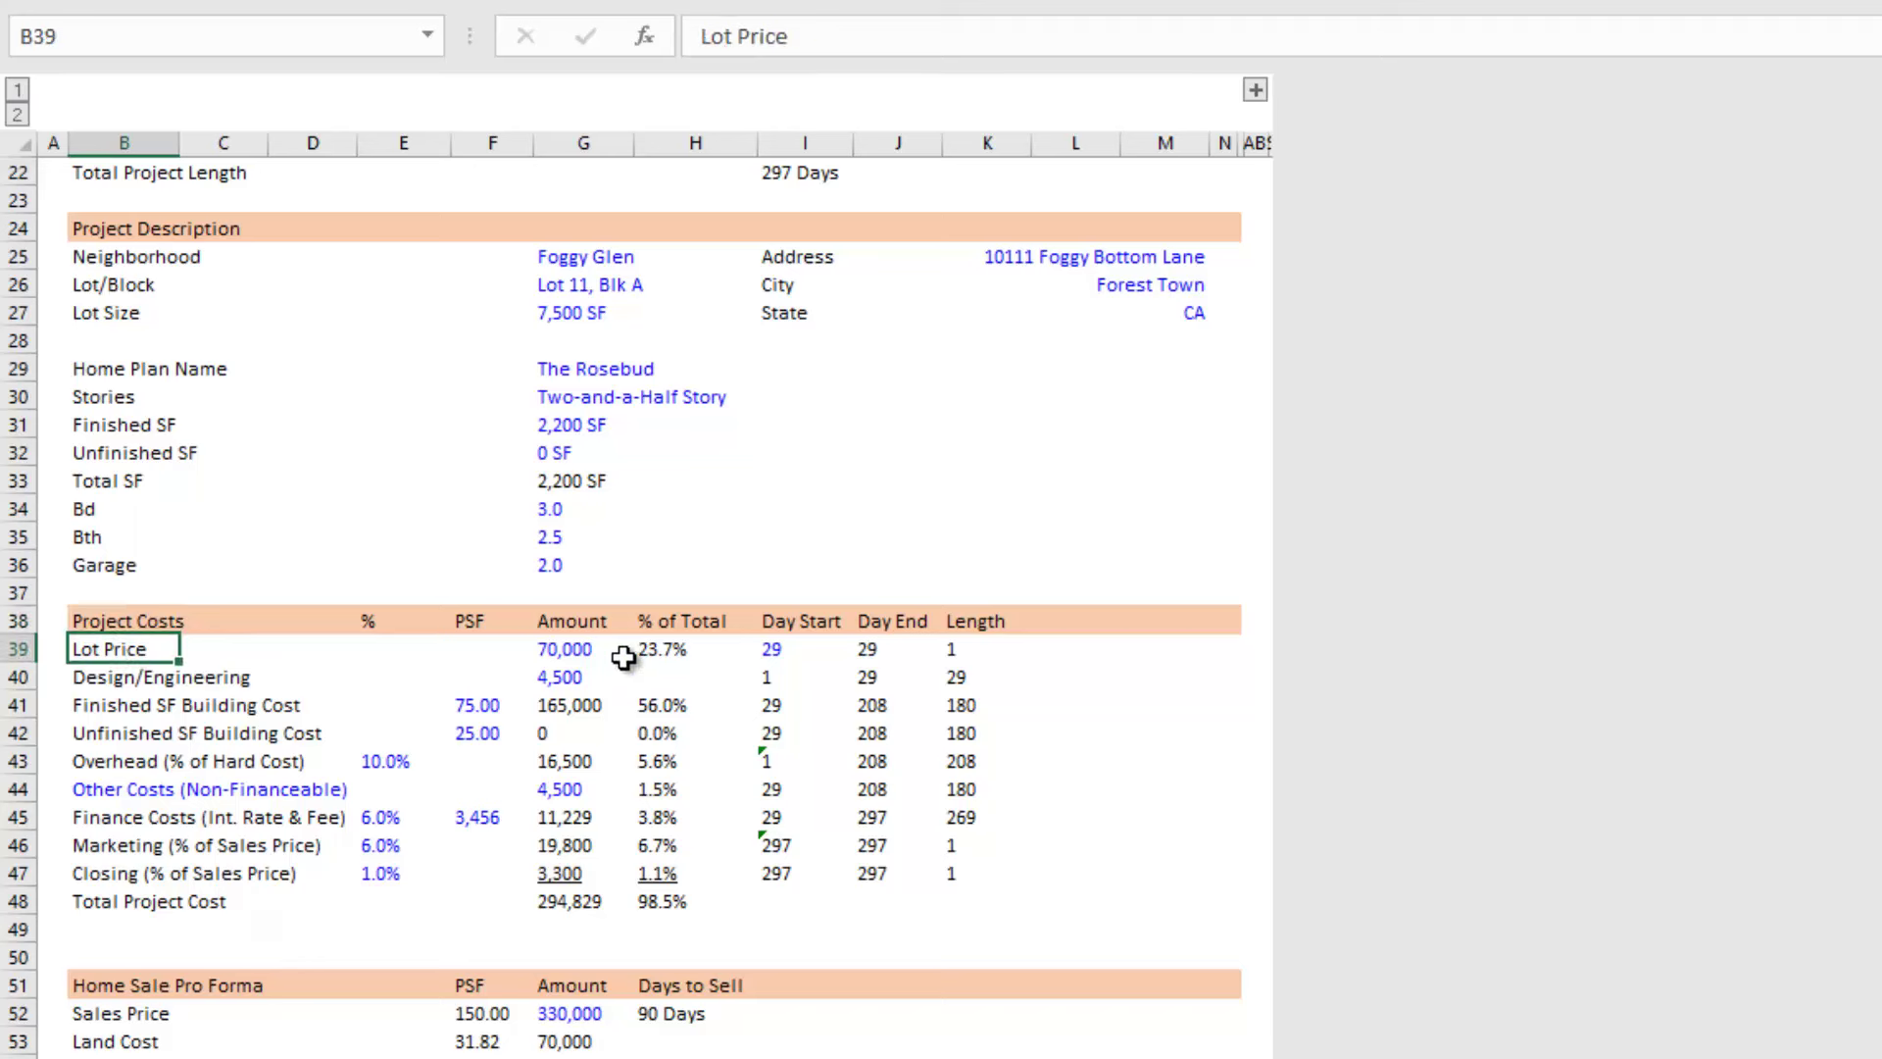
pyautogui.click(584, 651)
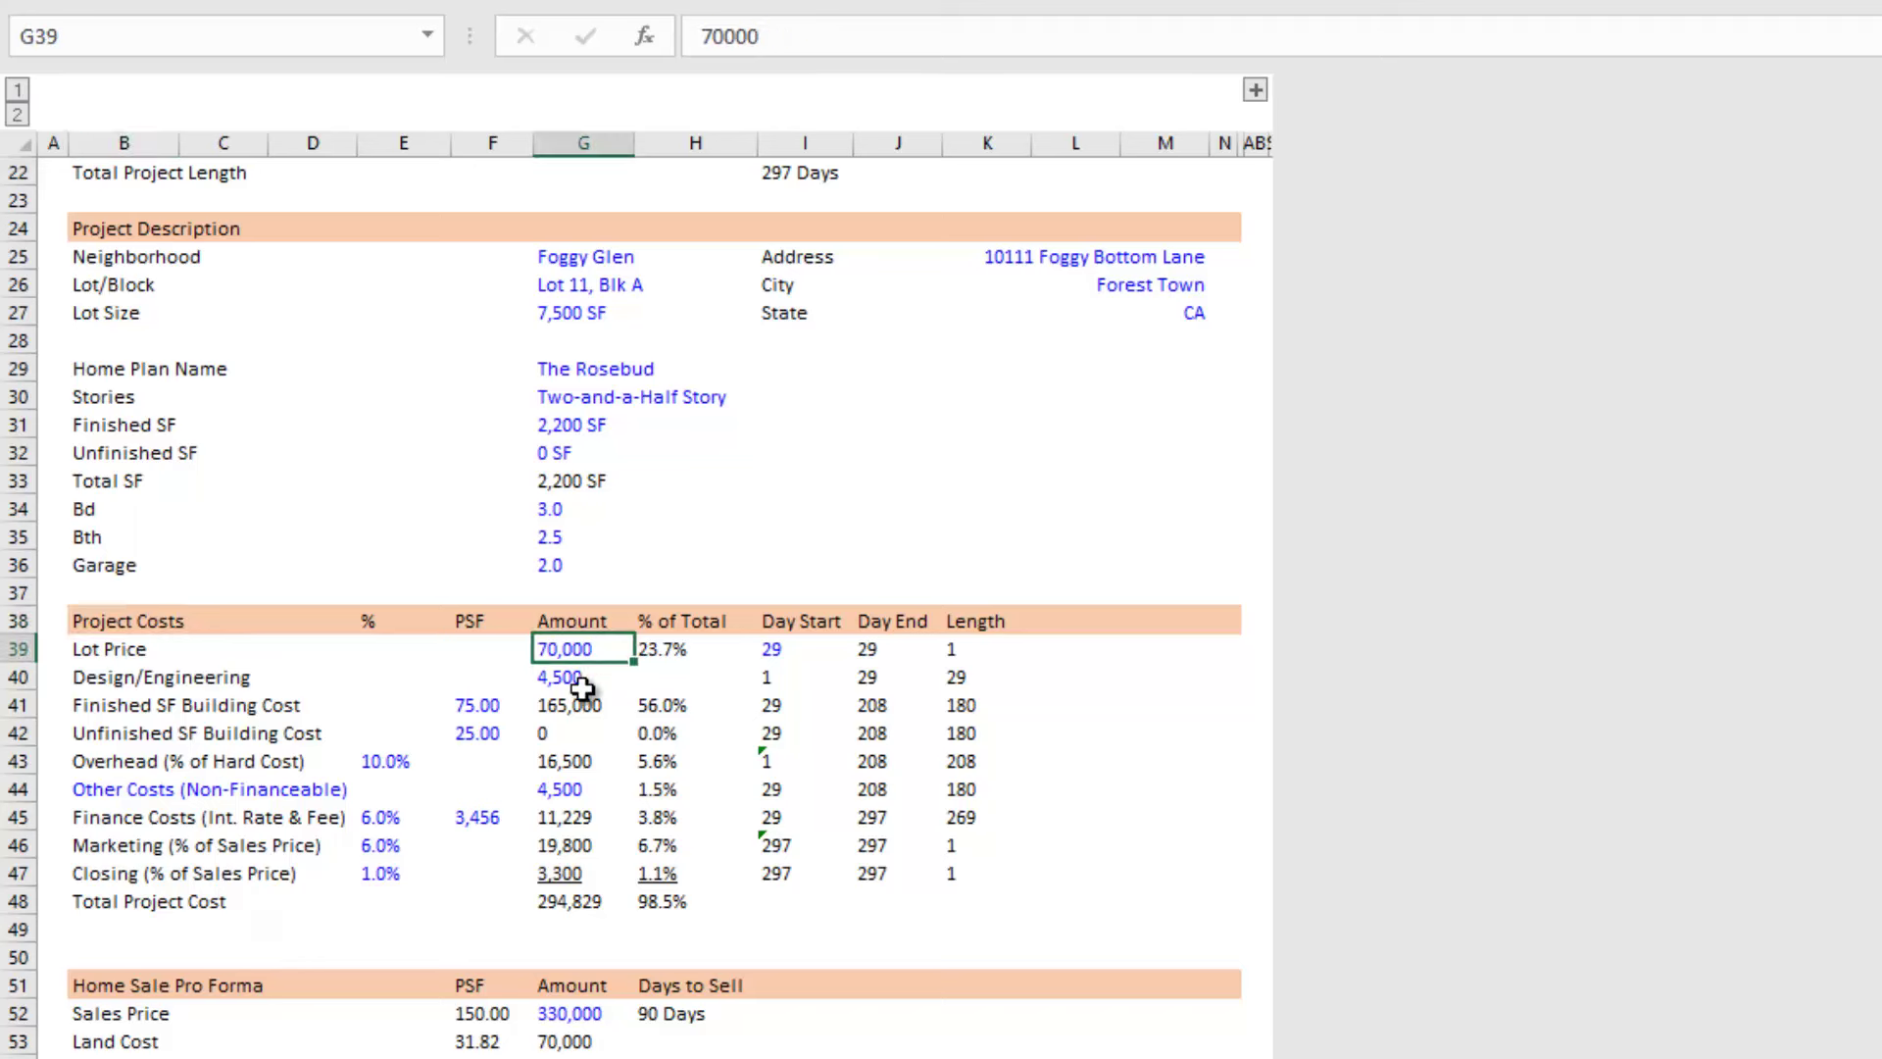
pyautogui.press('Right')
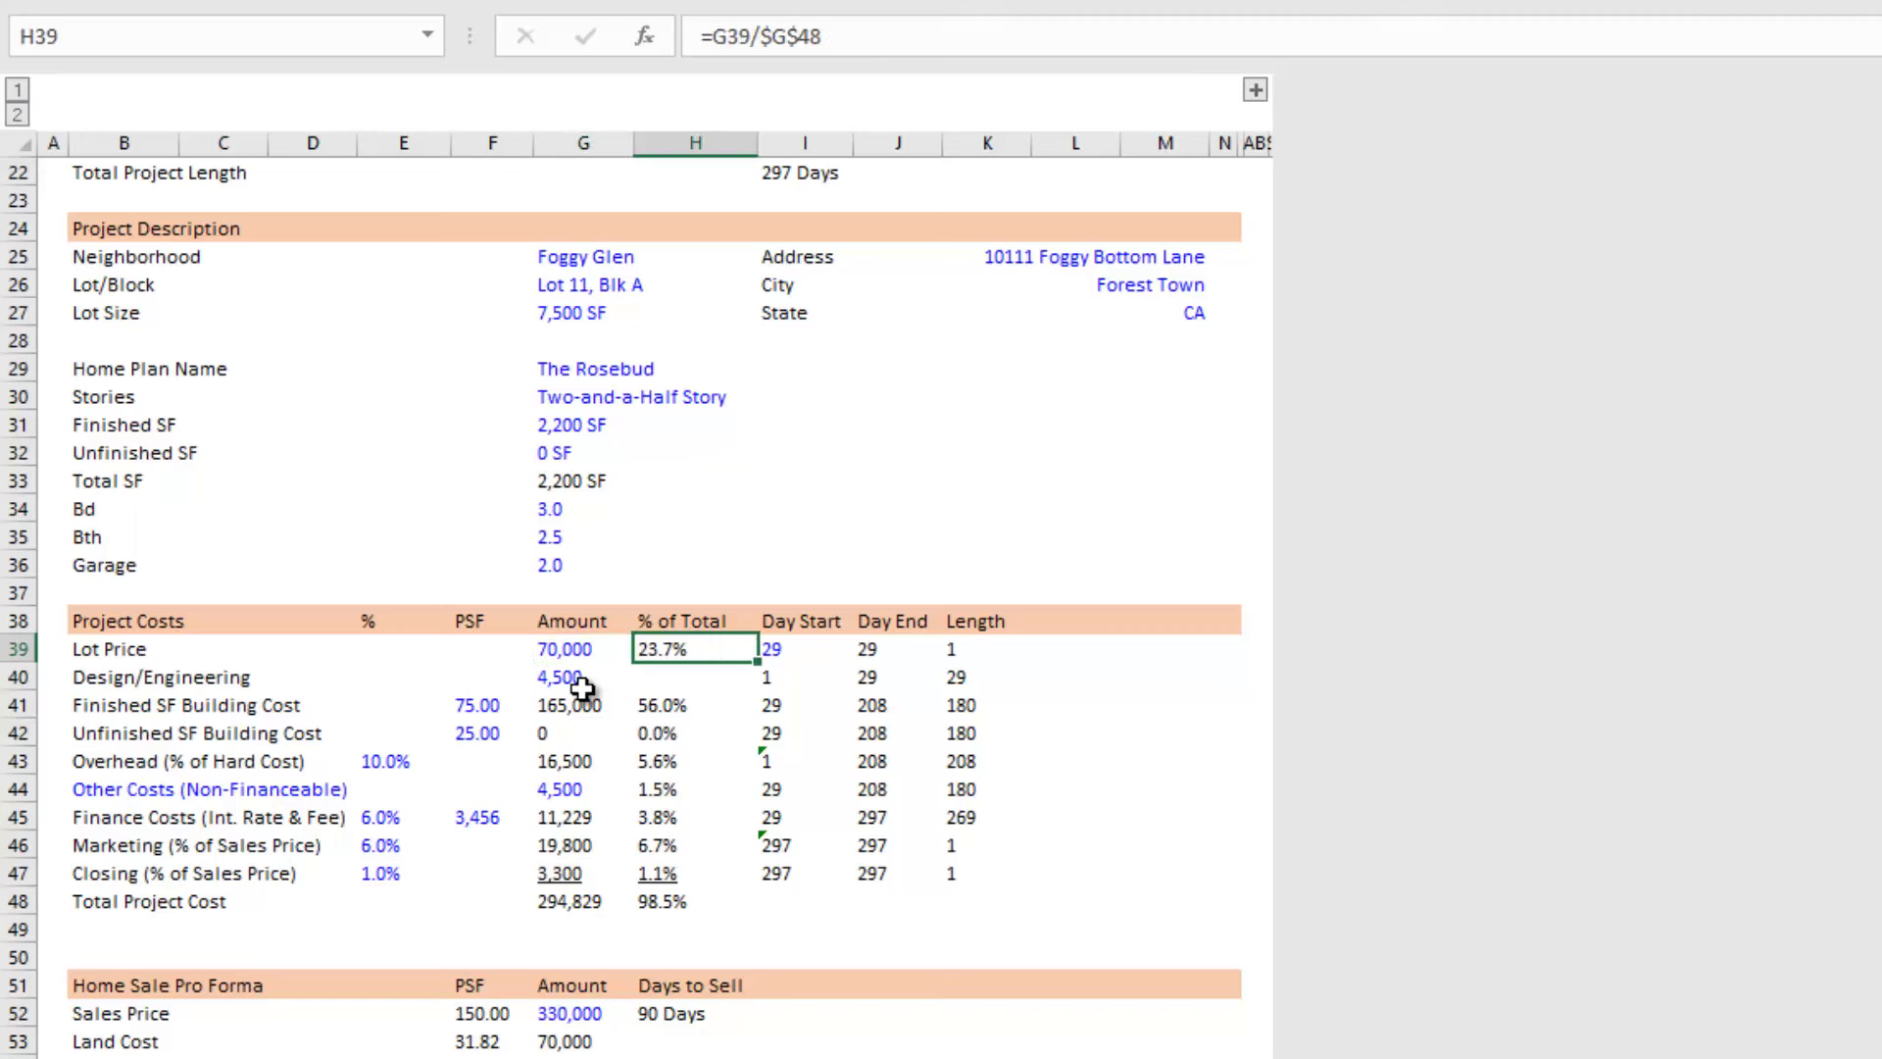
pyautogui.press('F2')
pyautogui.press('Escape')
pyautogui.press('Down')
pyautogui.press('Left')
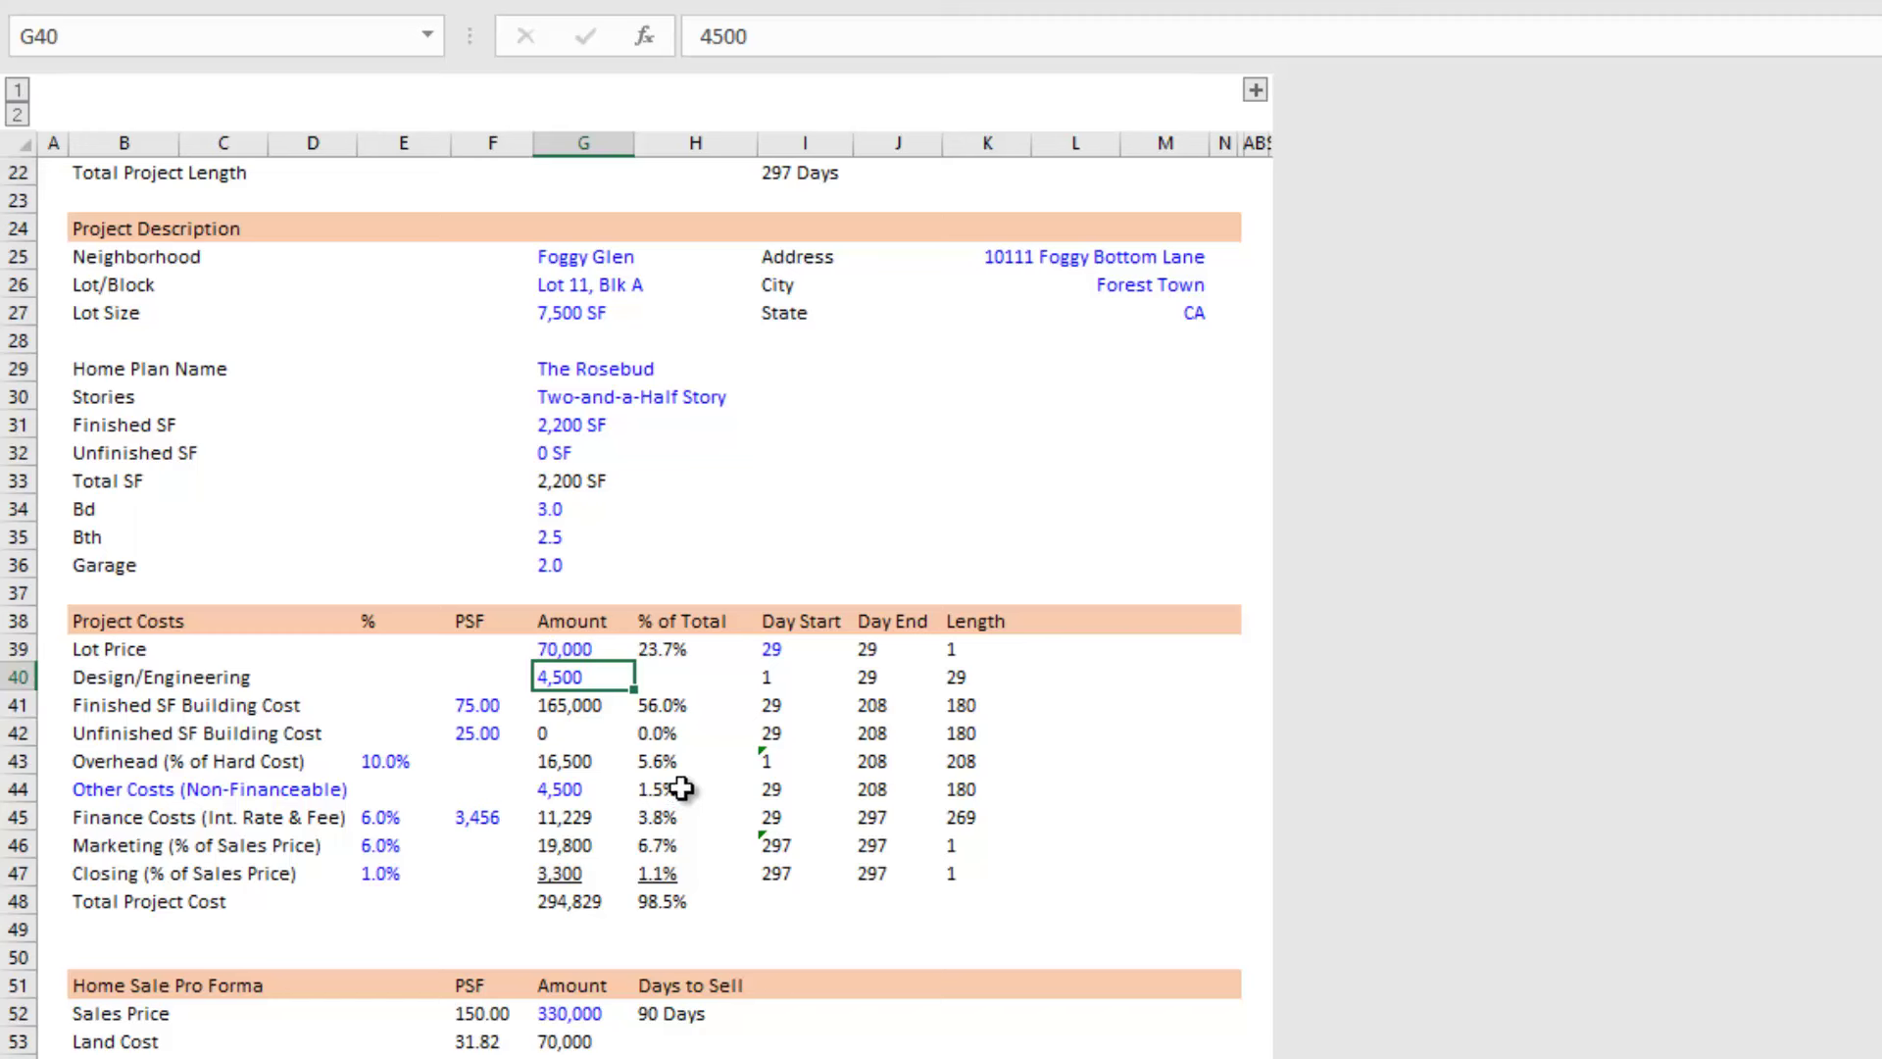
# Step: Trace how the Finished SF Building Cost in G41 is built from its PSF rate and the Finished SF
pyautogui.click(568, 712)
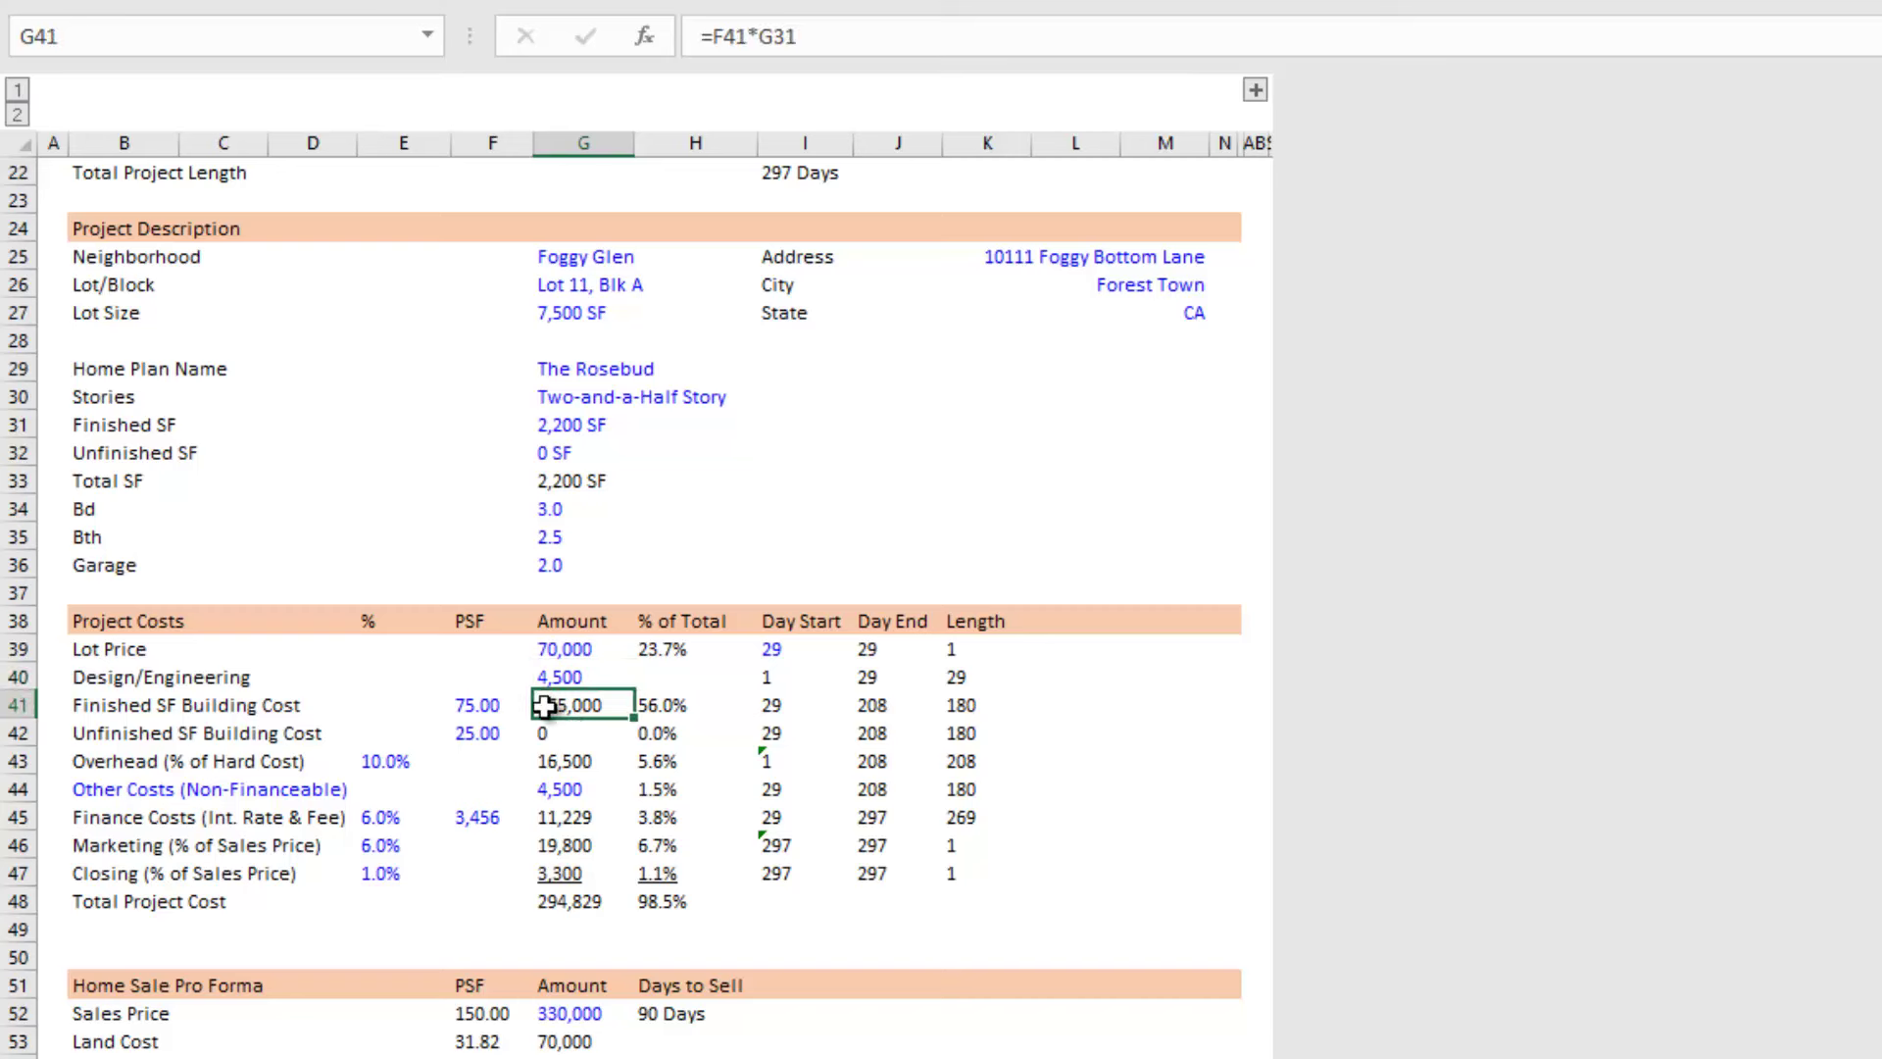
pyautogui.click(483, 706)
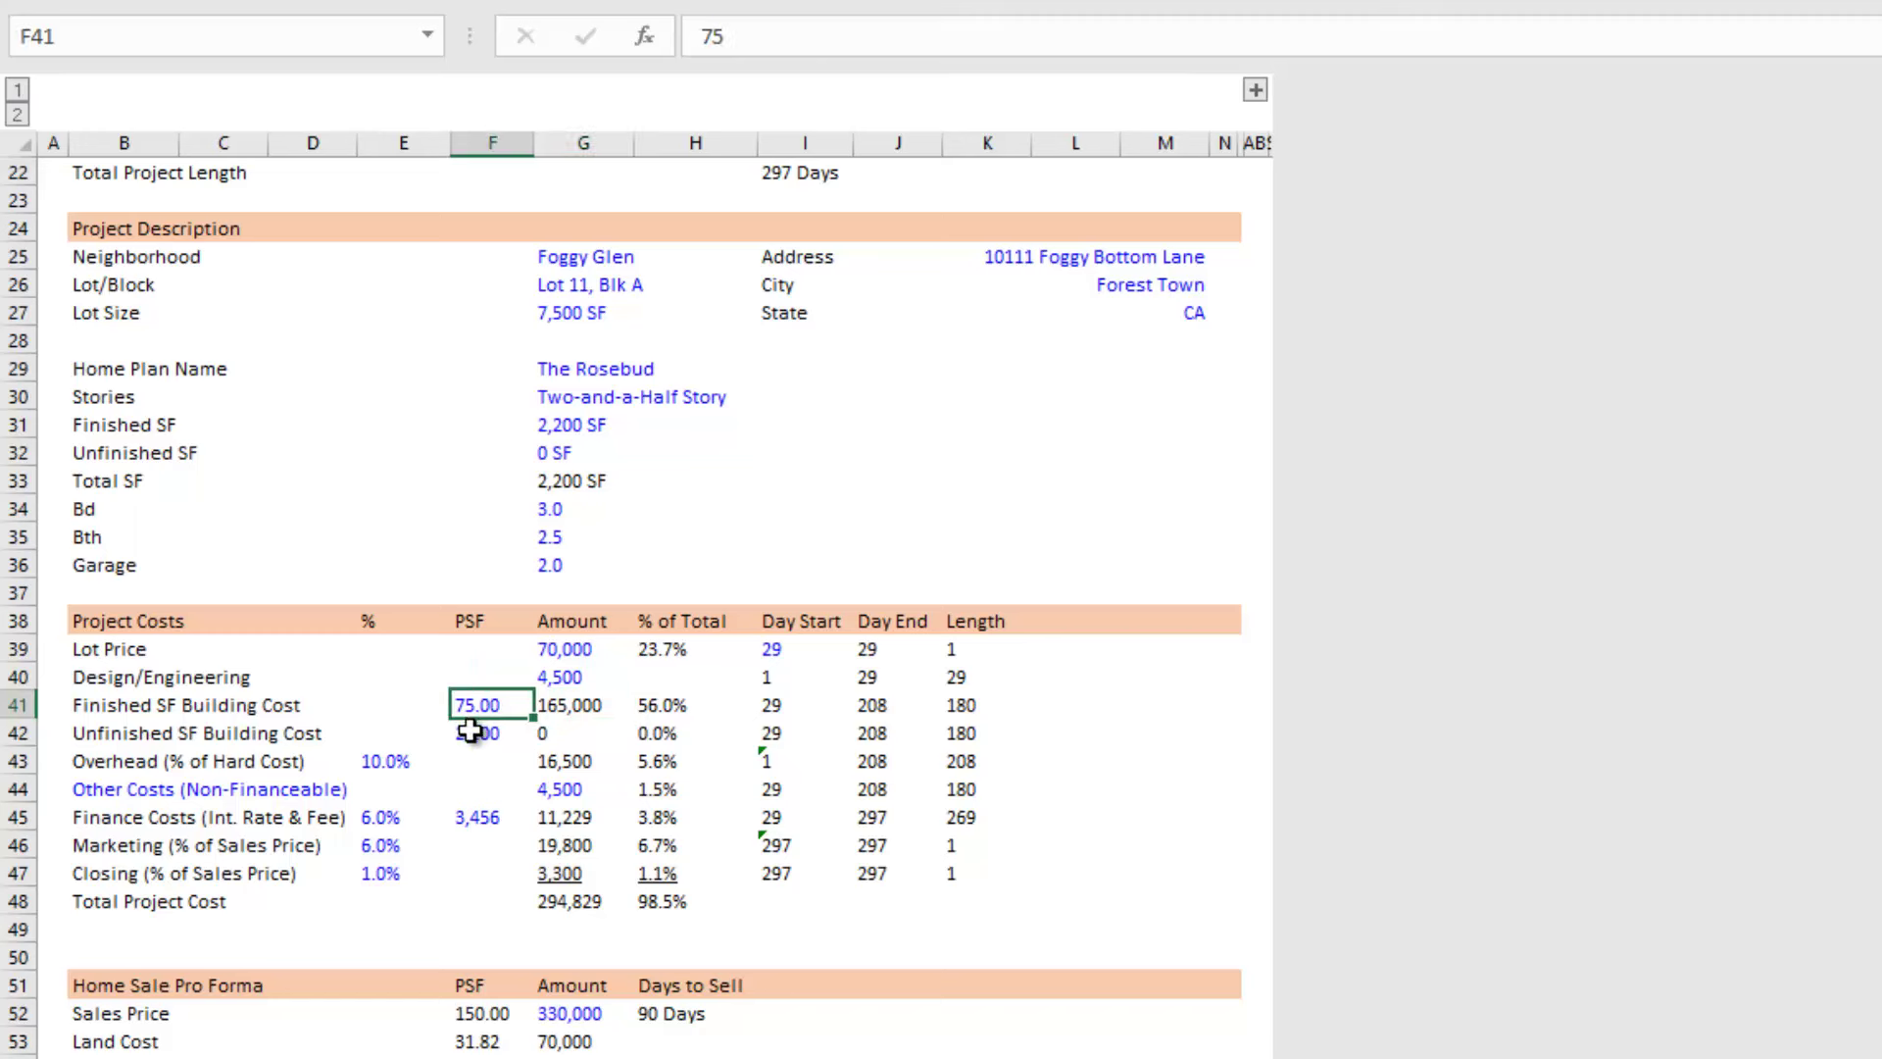
pyautogui.click(578, 423)
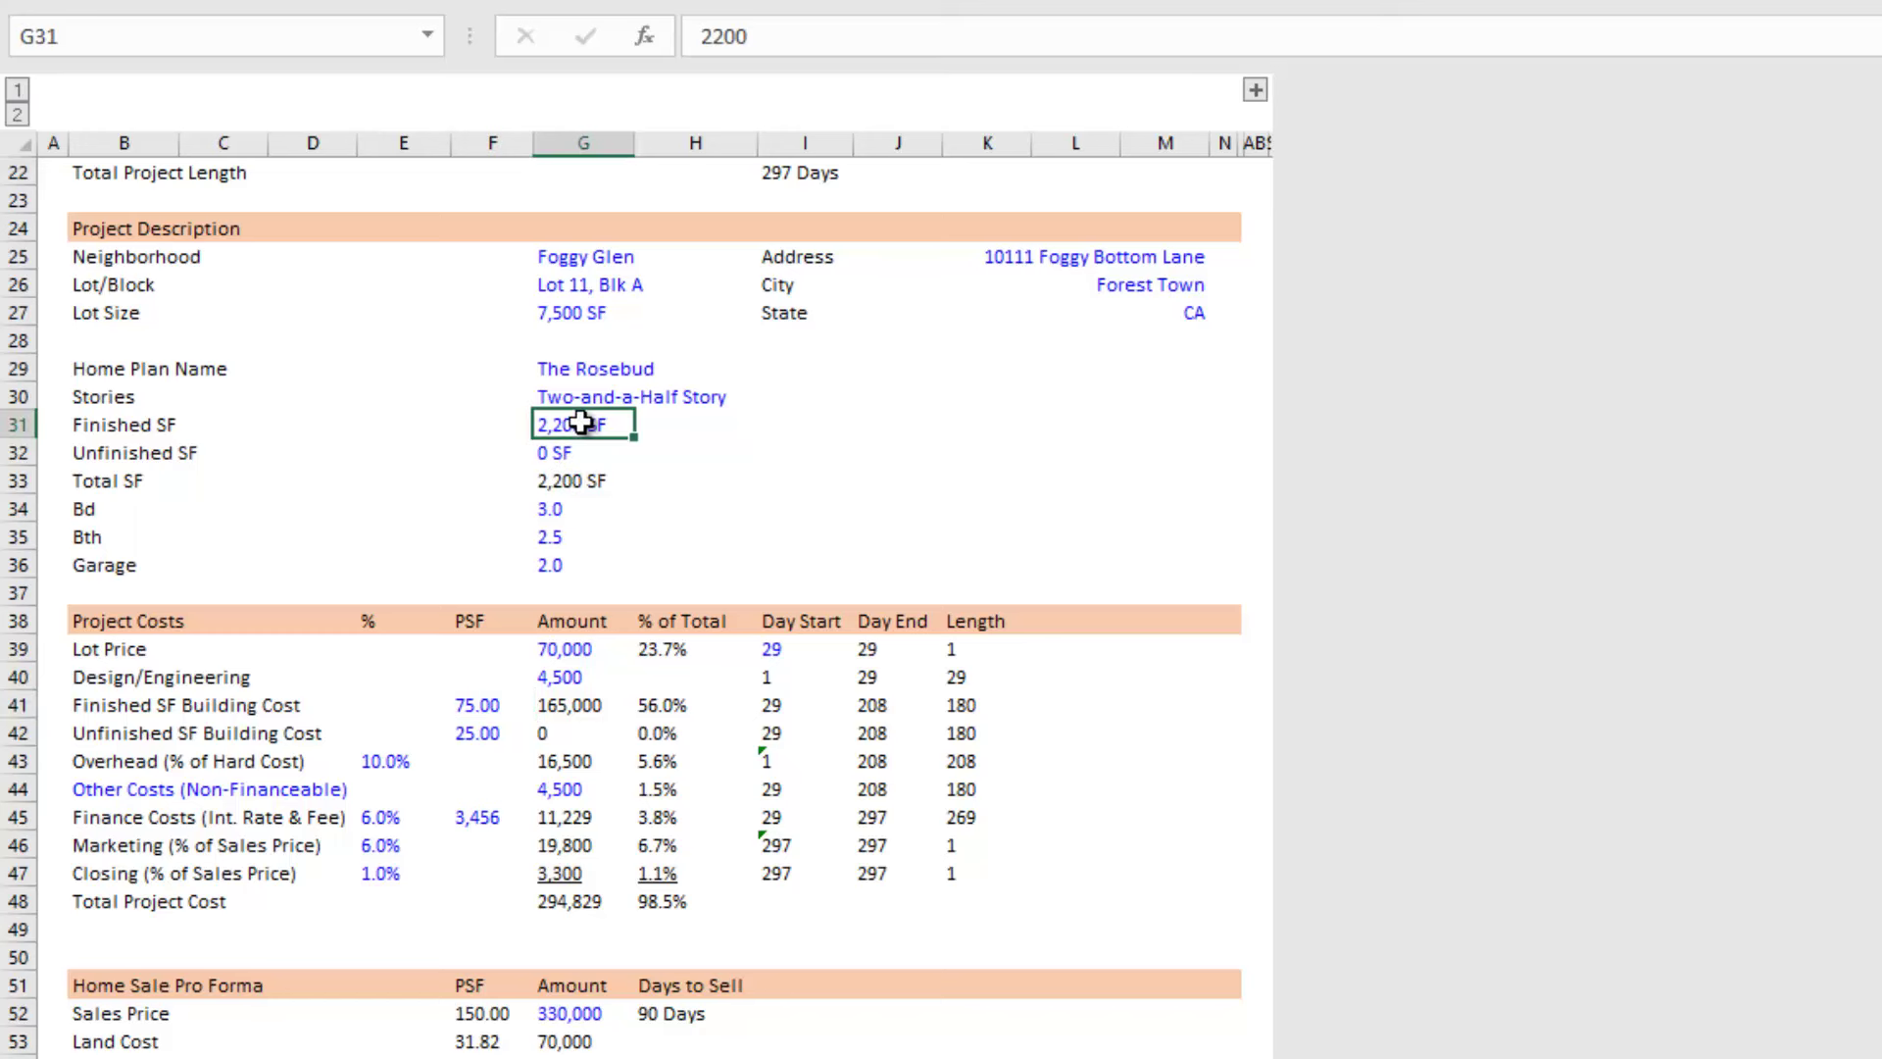
pyautogui.click(499, 705)
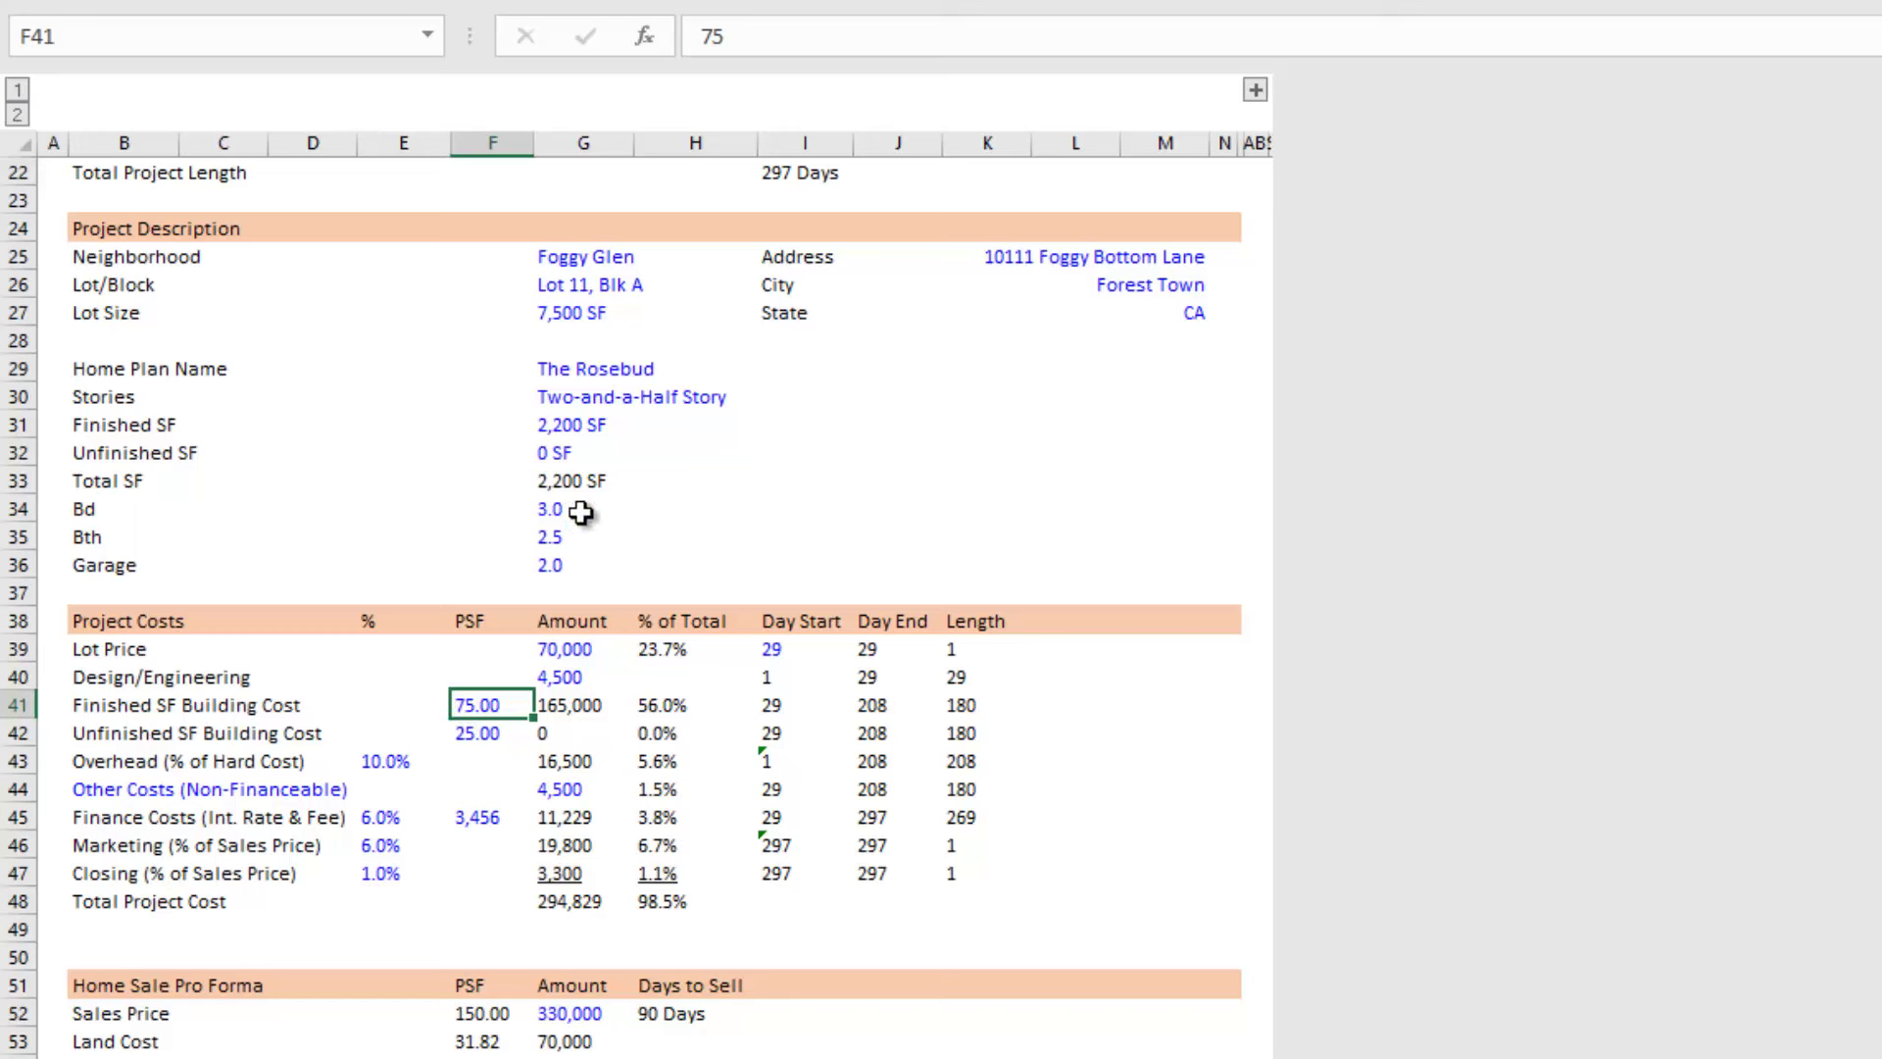
pyautogui.click(576, 423)
pyautogui.click(501, 708)
pyautogui.press('F2')
pyautogui.press('Return')
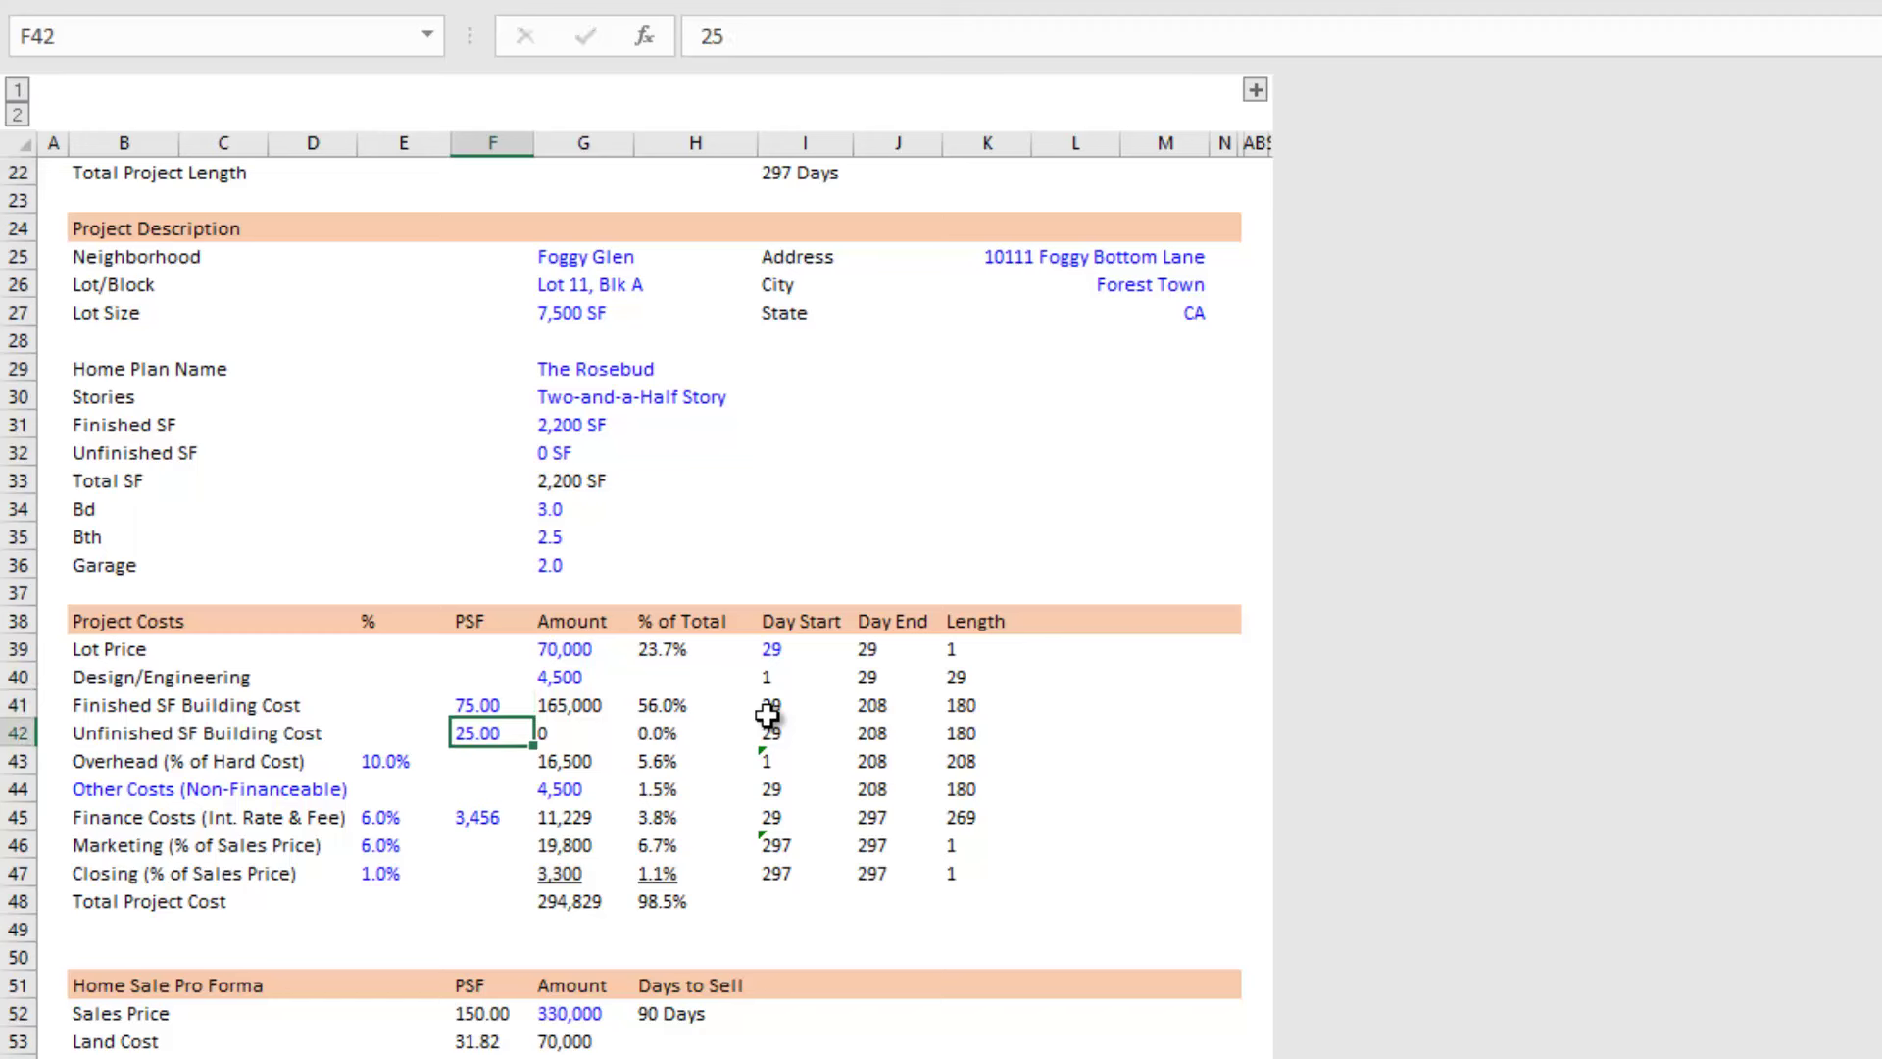
pyautogui.click(586, 429)
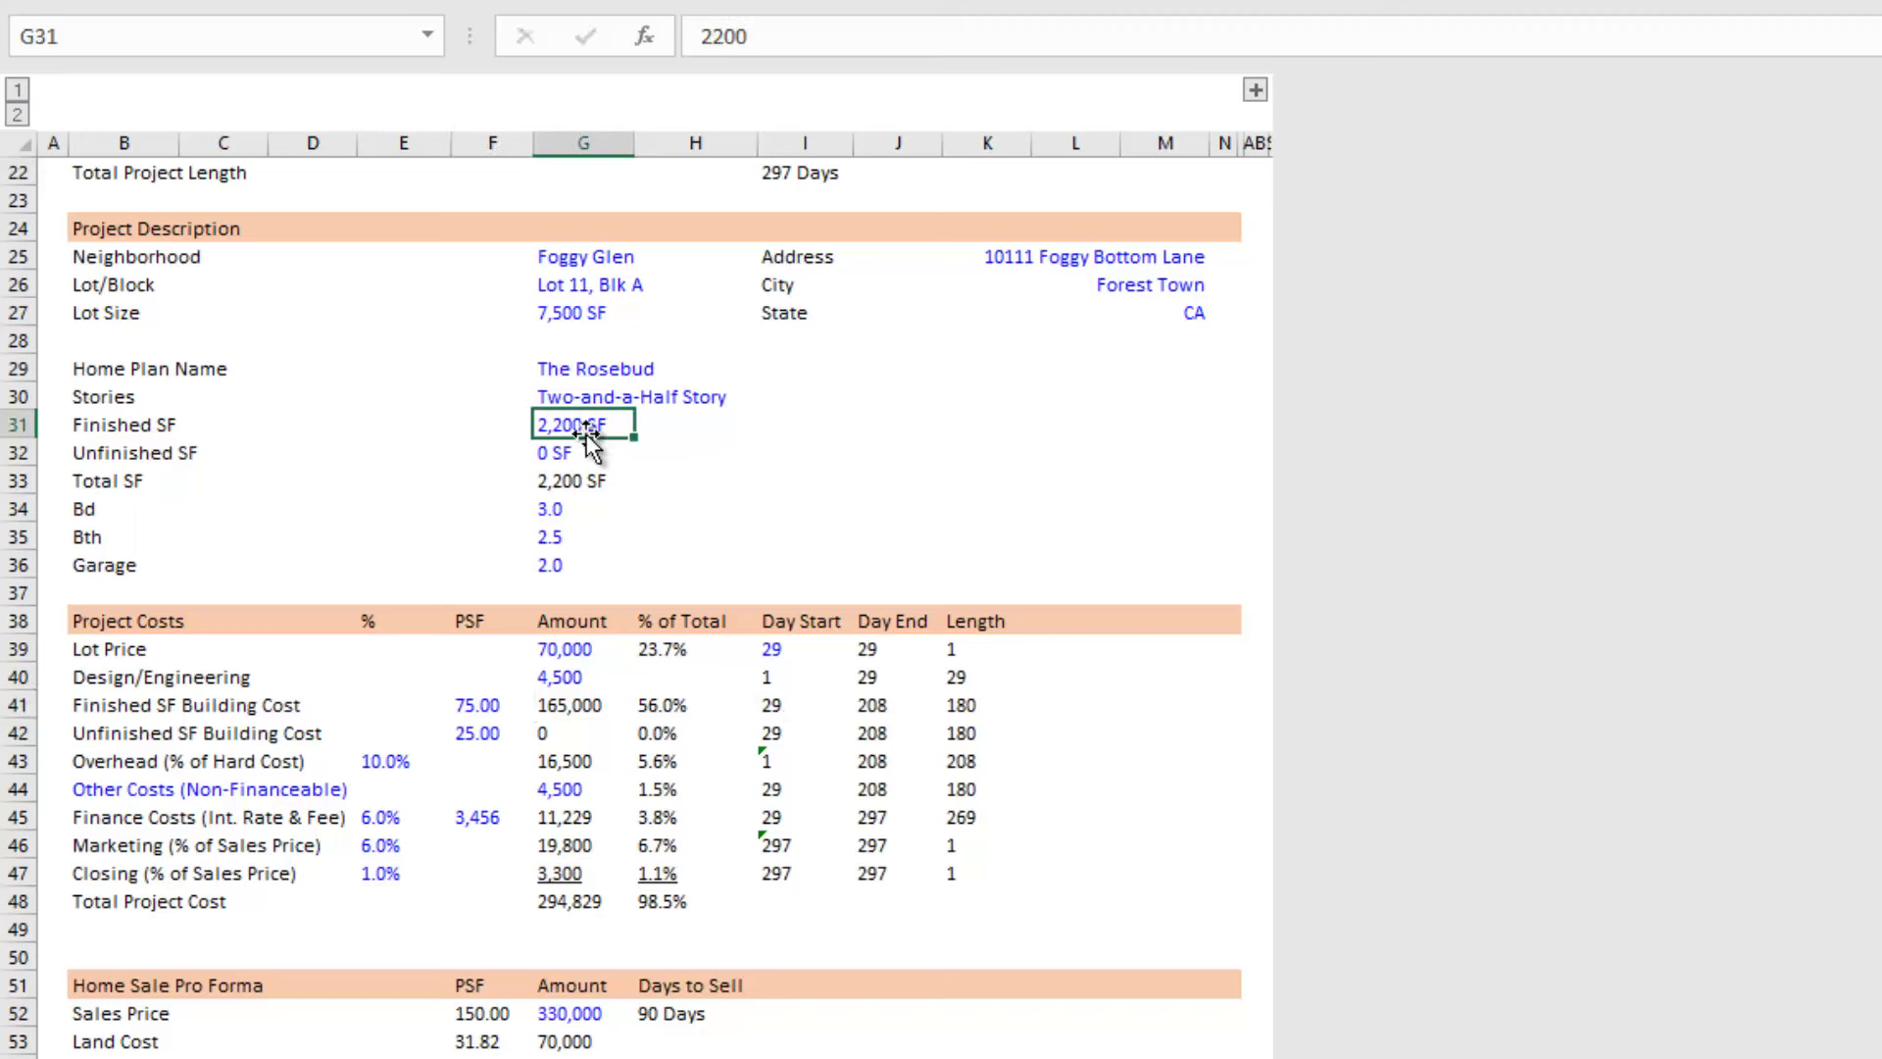
pyautogui.click(585, 702)
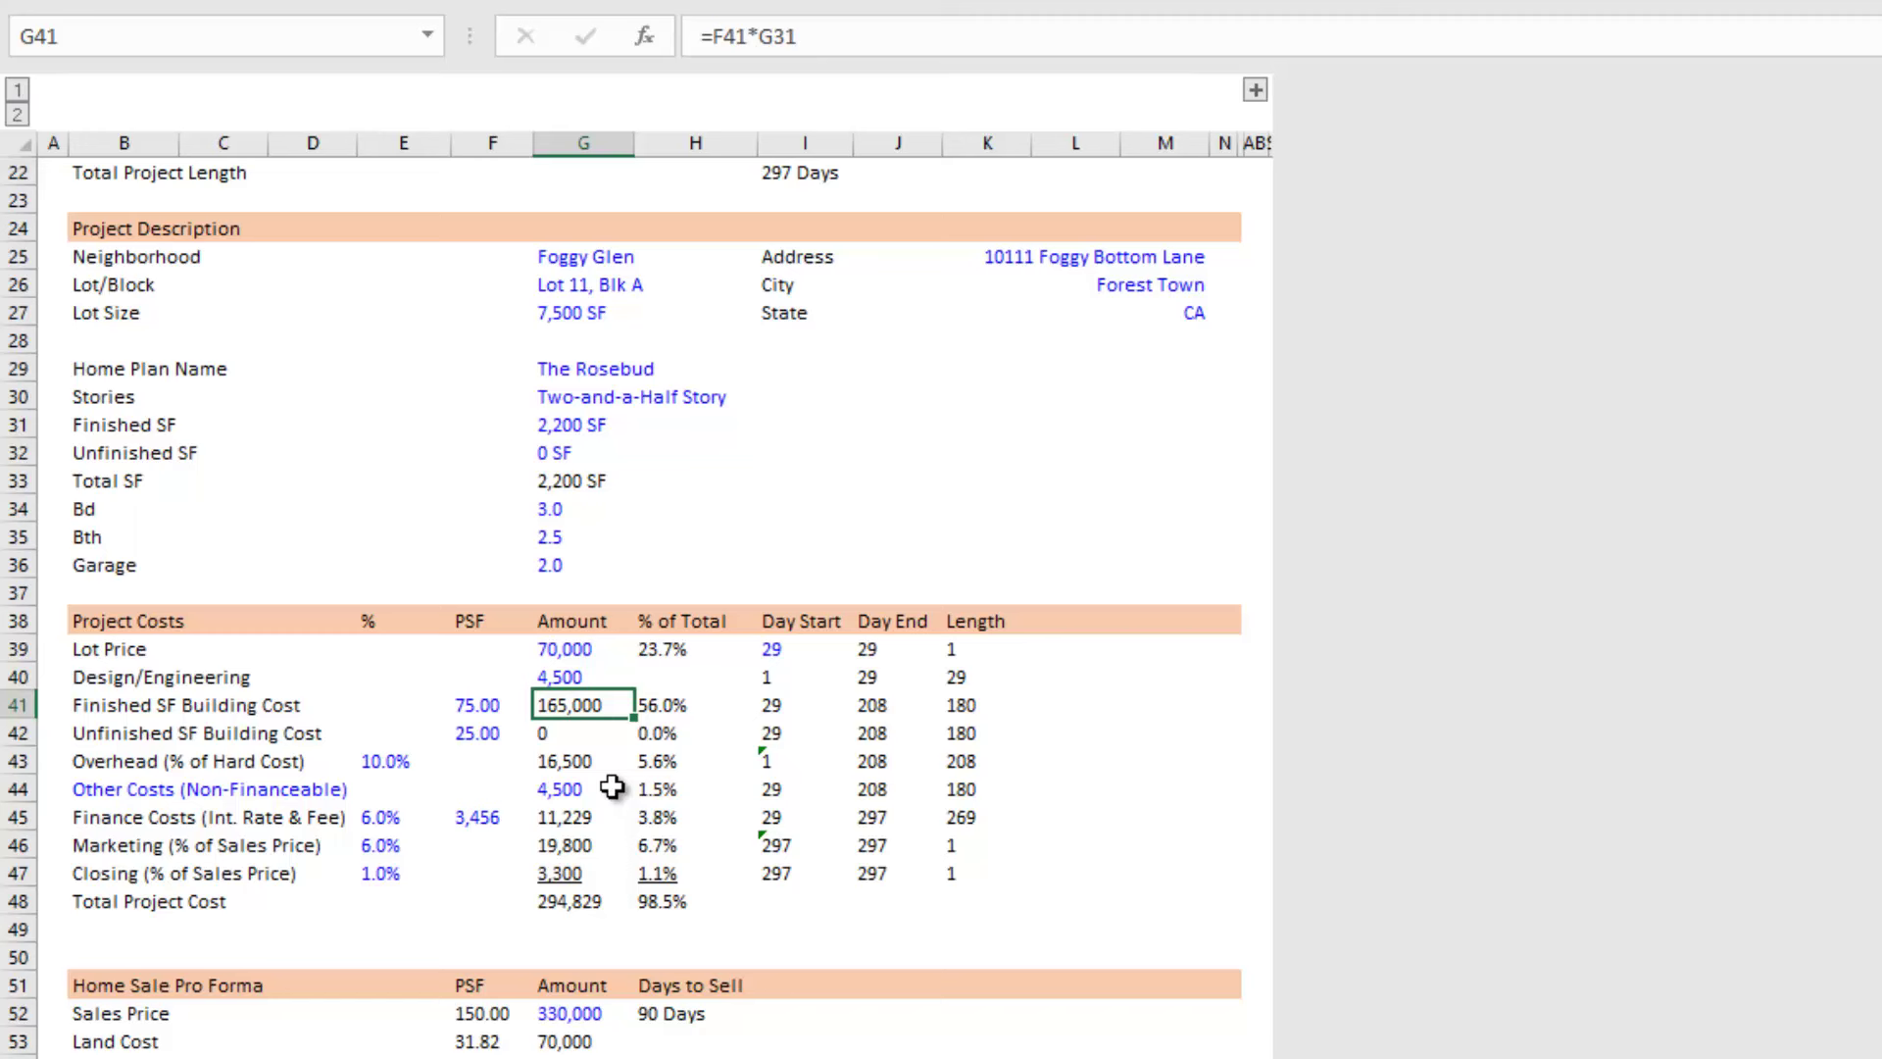
# Step: Trace how the Unfinished SF Building Cost in G42 depends on its PSF rate and the Unfinished SF in G32
pyautogui.press('Left')
pyautogui.press('Down')
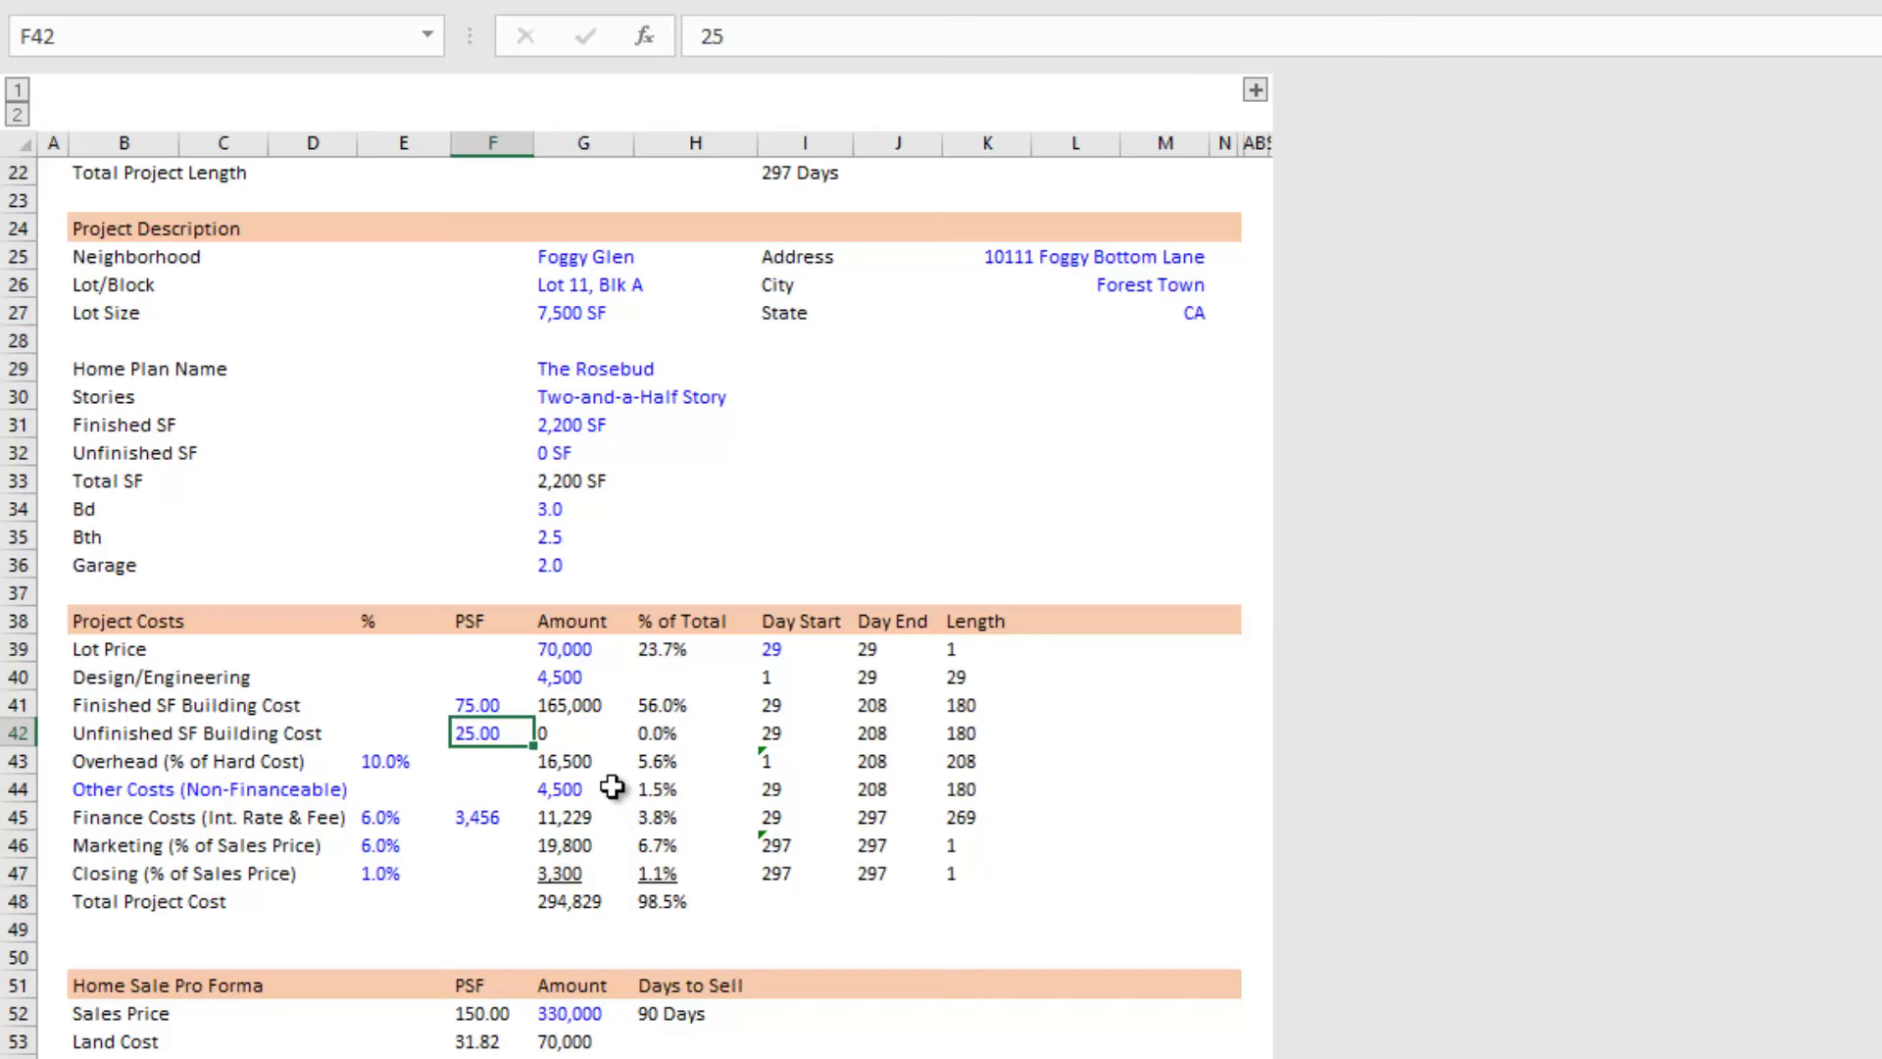
pyautogui.click(545, 458)
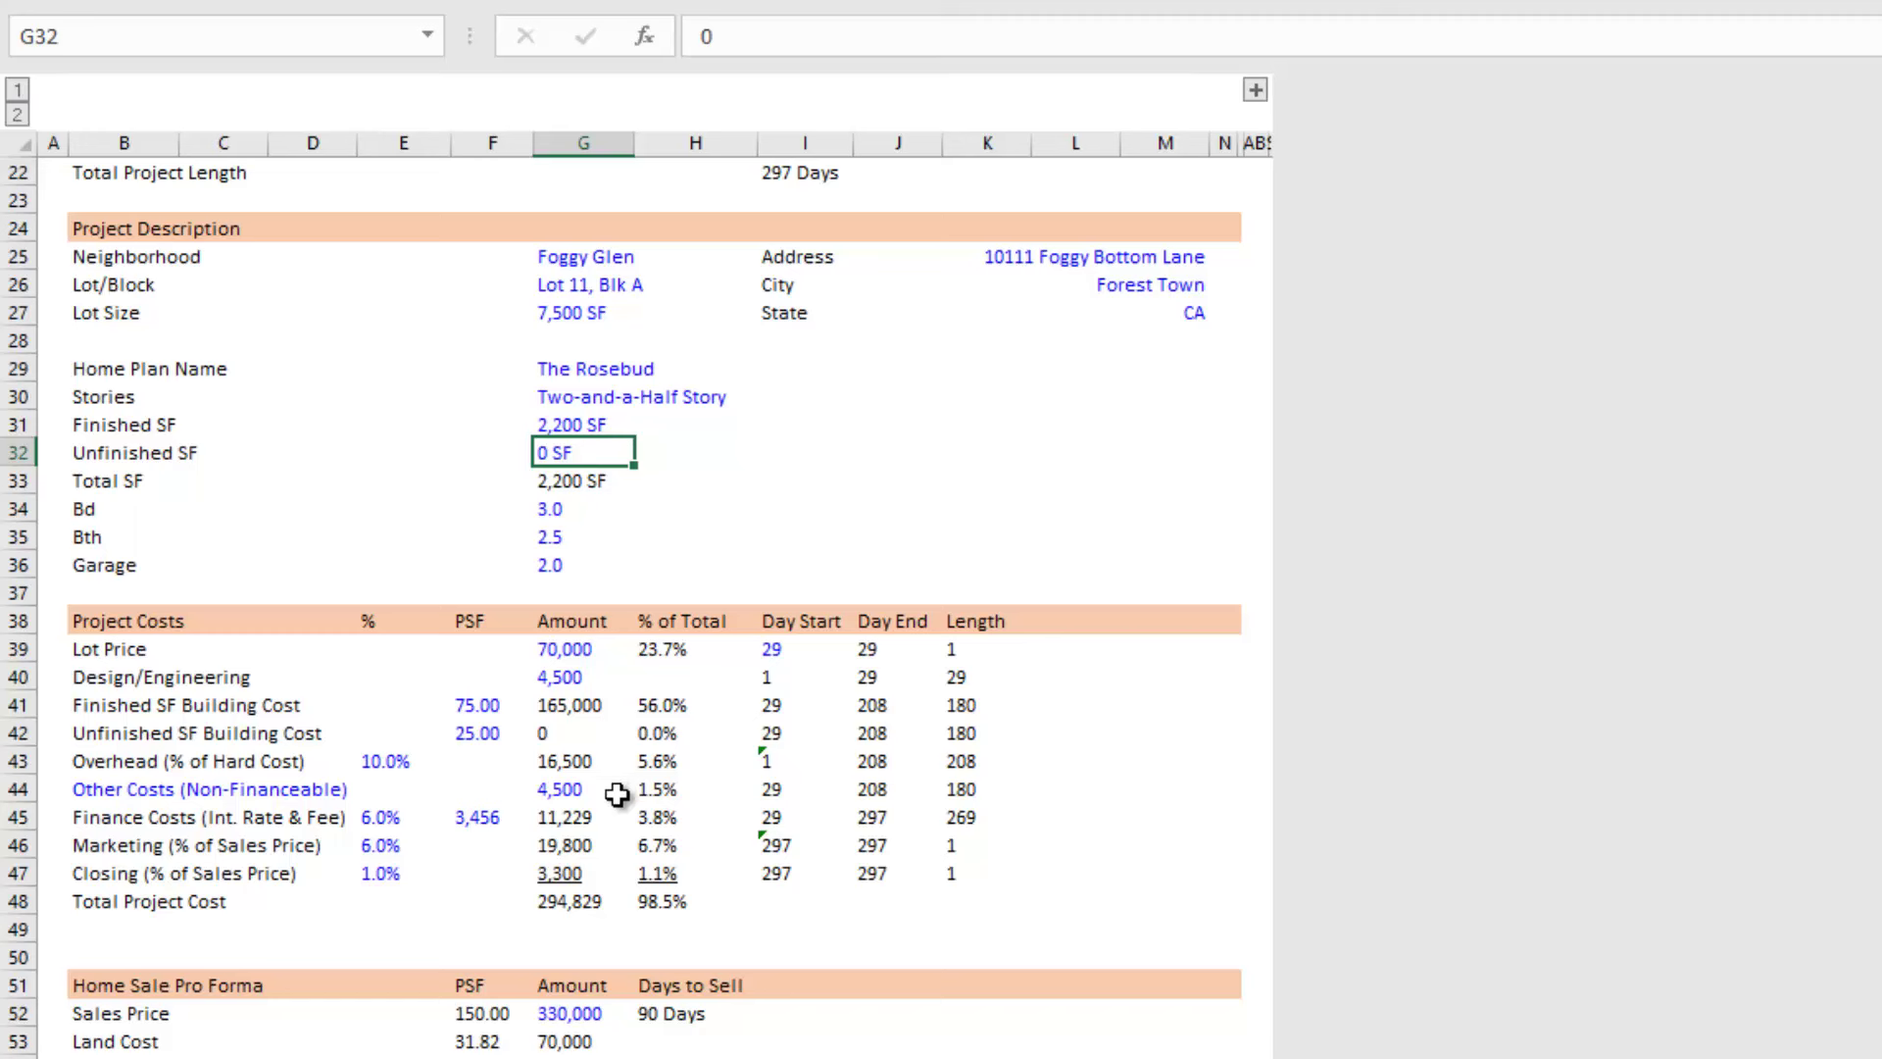
pyautogui.click(495, 733)
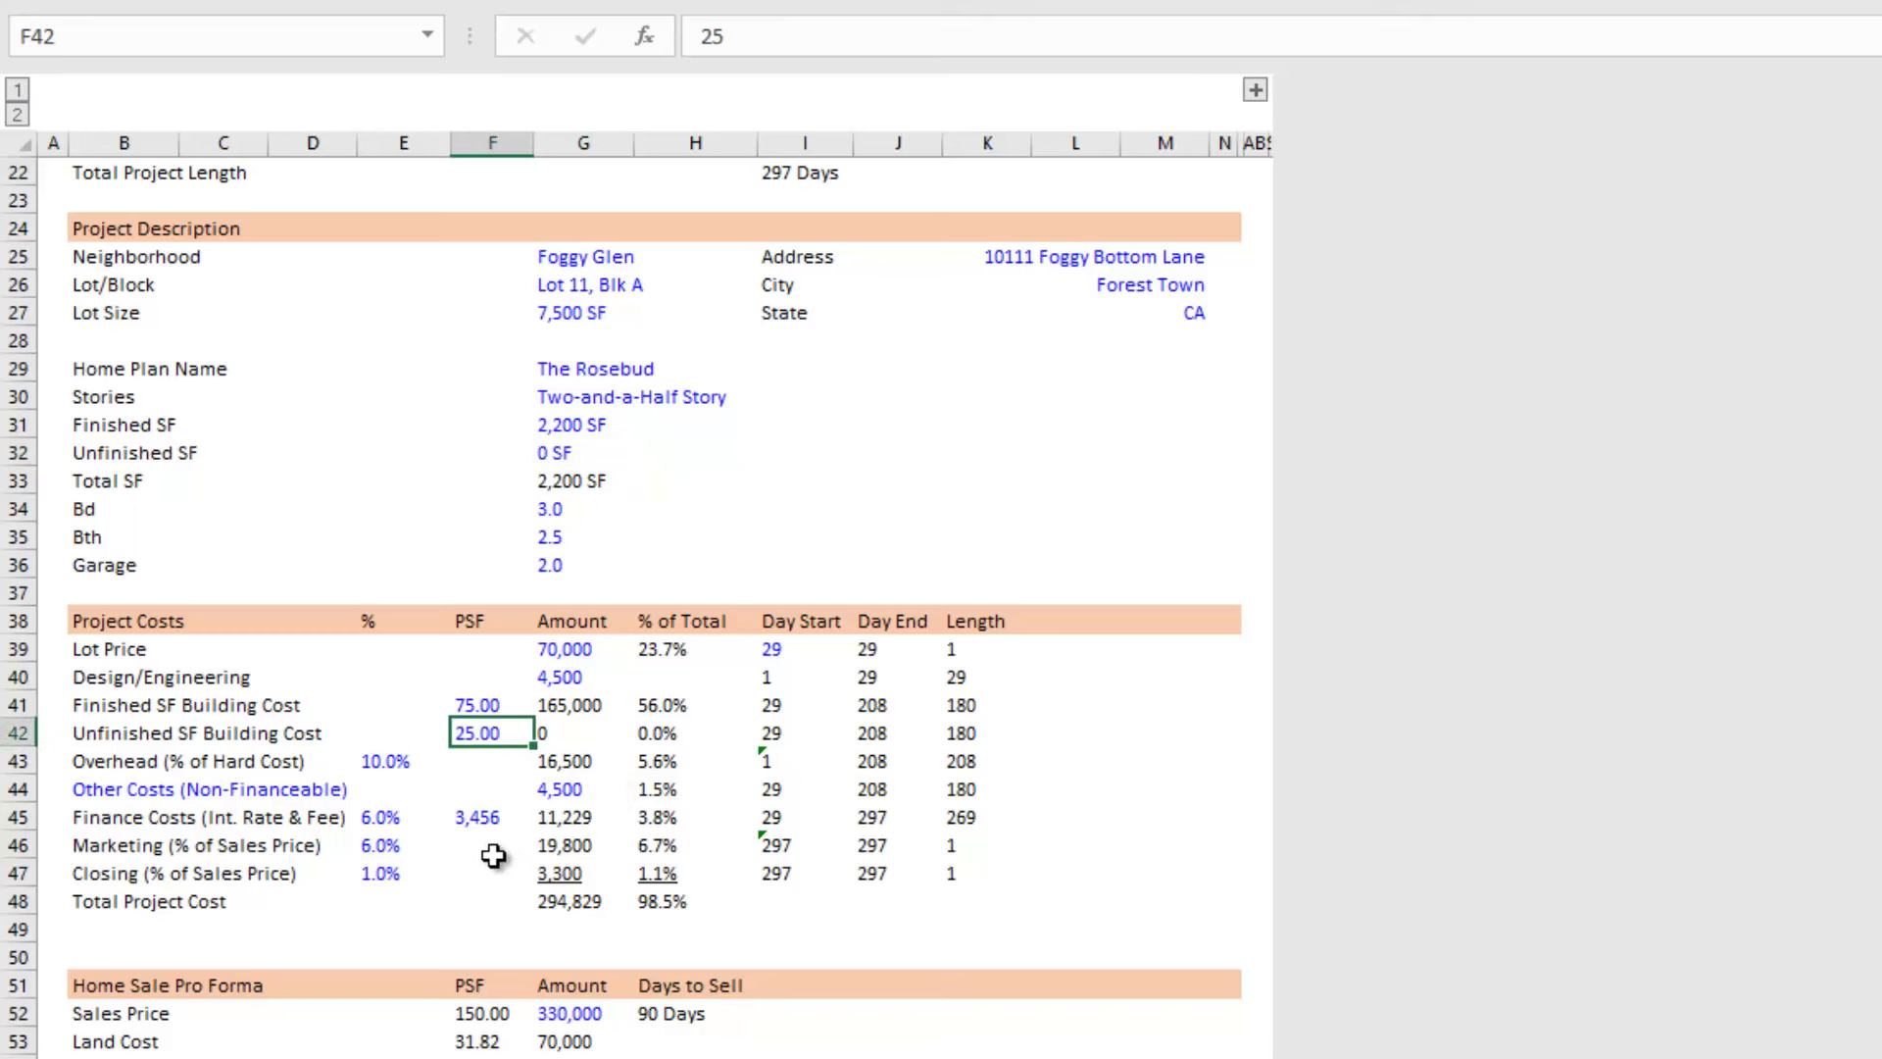
pyautogui.click(559, 734)
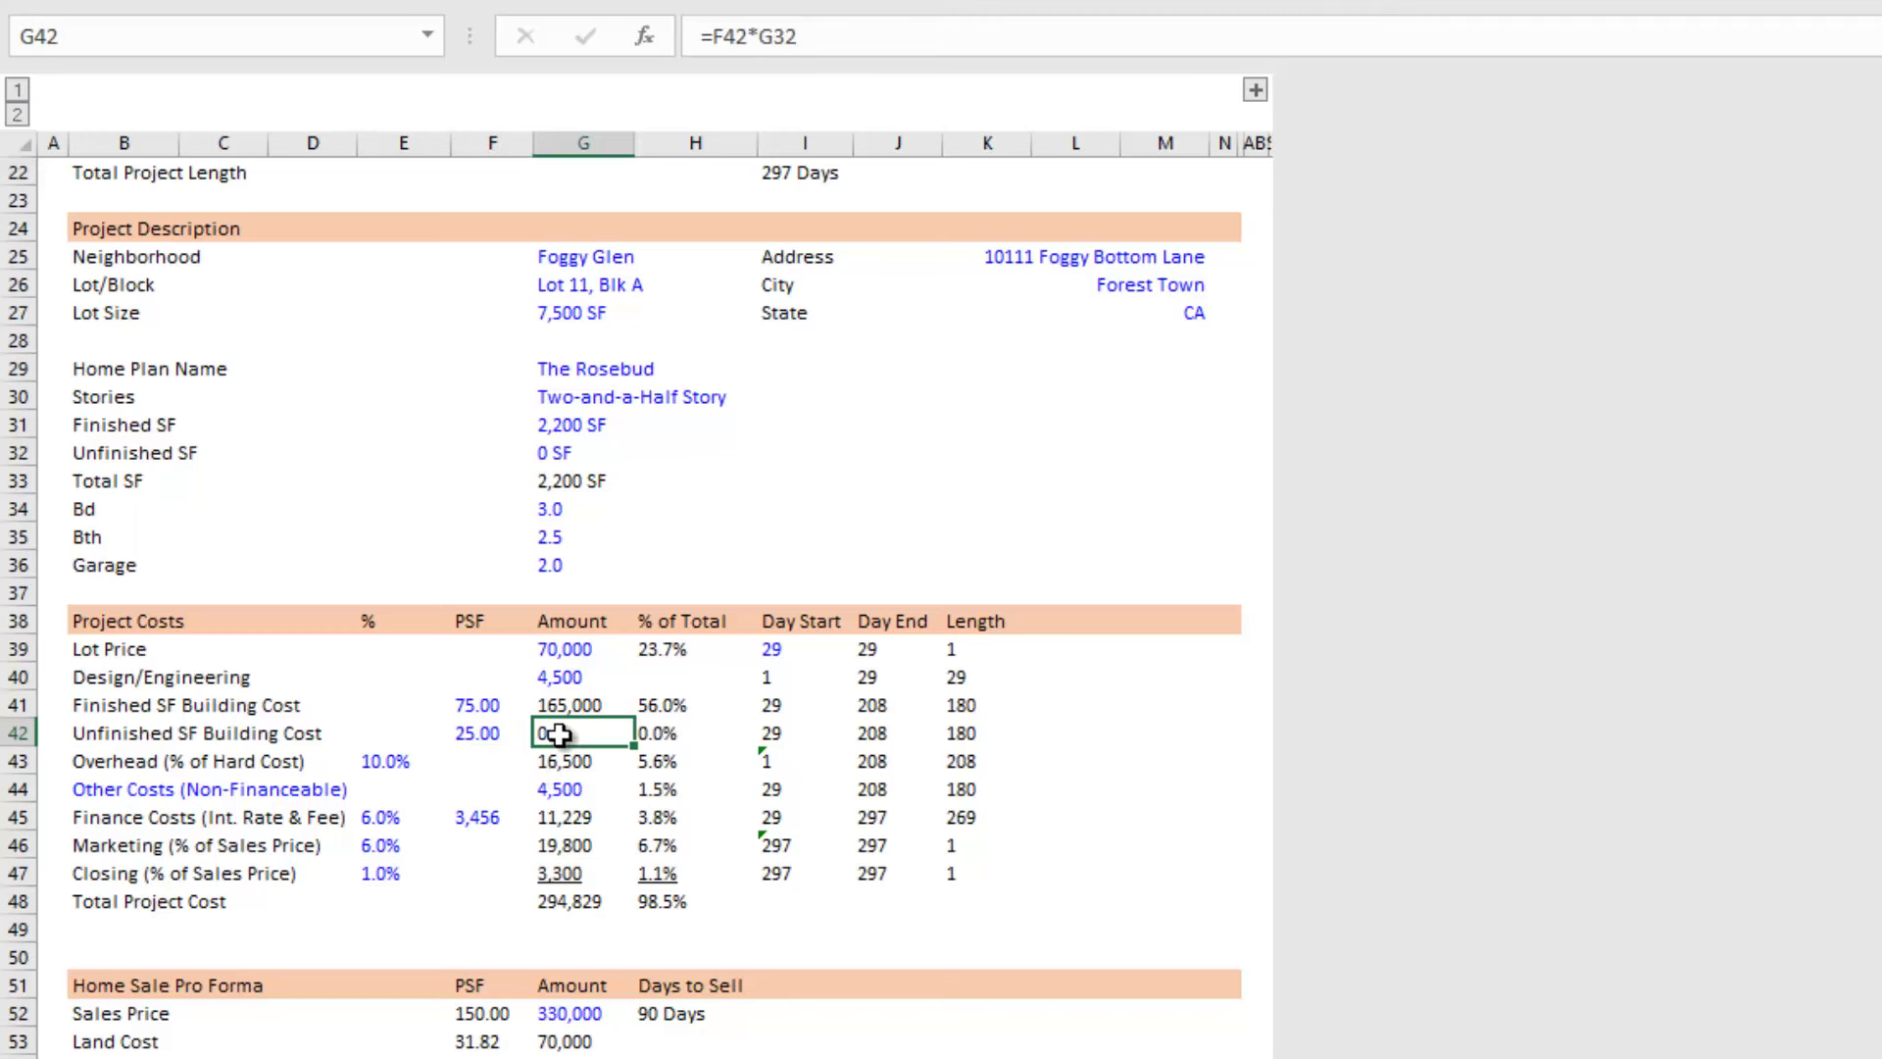
pyautogui.click(497, 733)
pyautogui.click(571, 455)
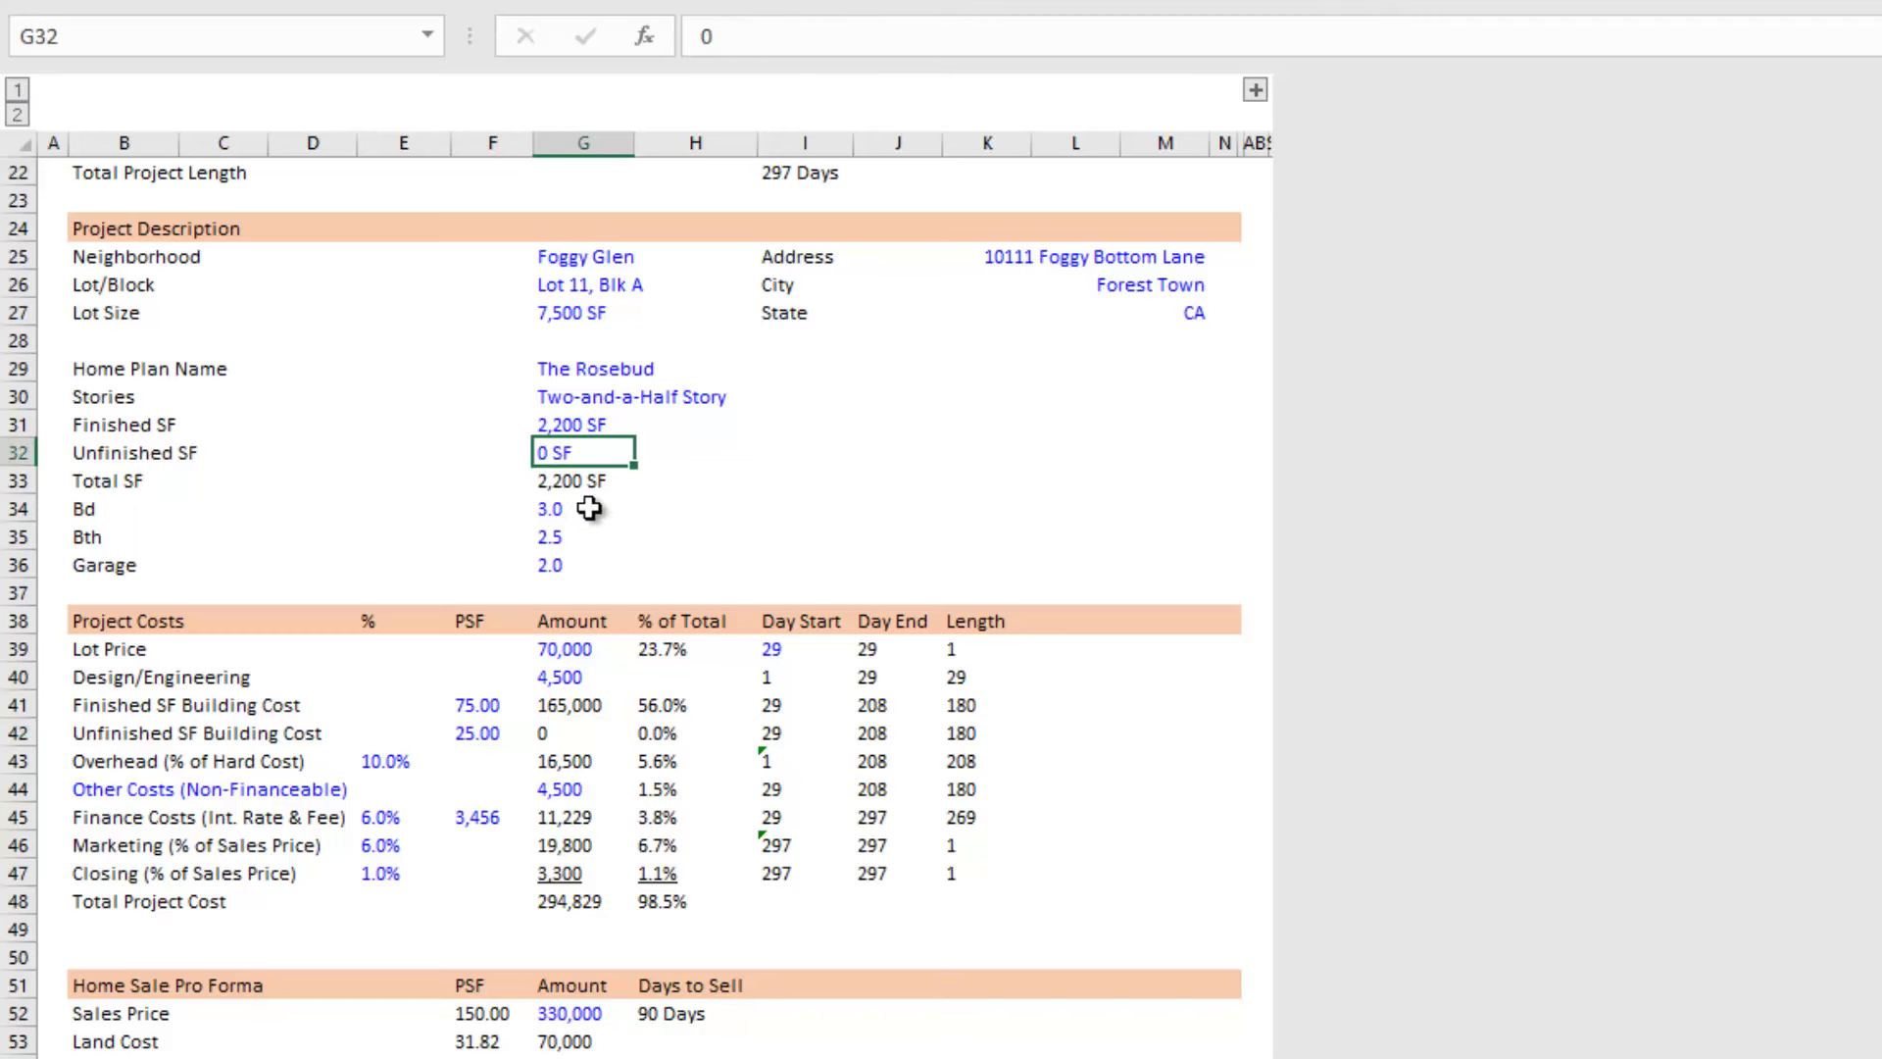
pyautogui.click(578, 737)
# Step: Inspect the Overhead formula in G43, checking its percentage in E43 and the building costs in G41:G42
pyautogui.click(576, 764)
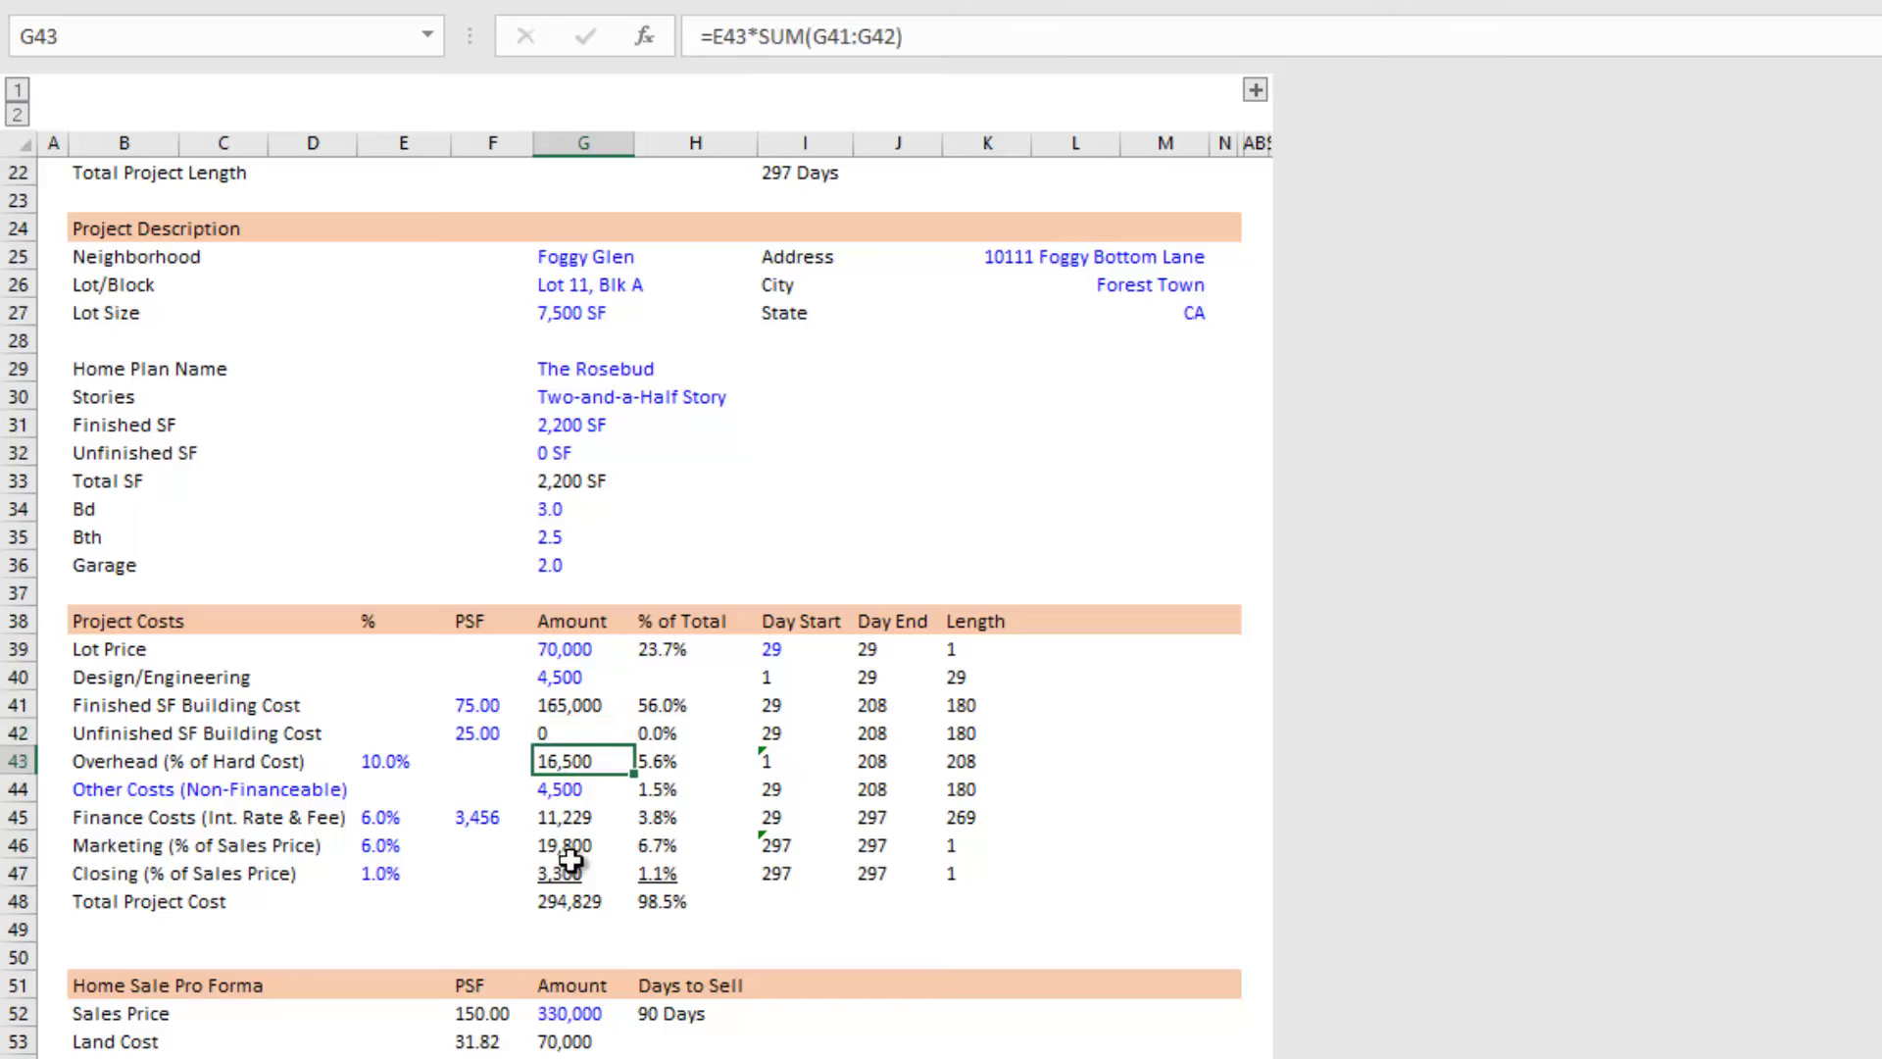
pyautogui.click(355, 762)
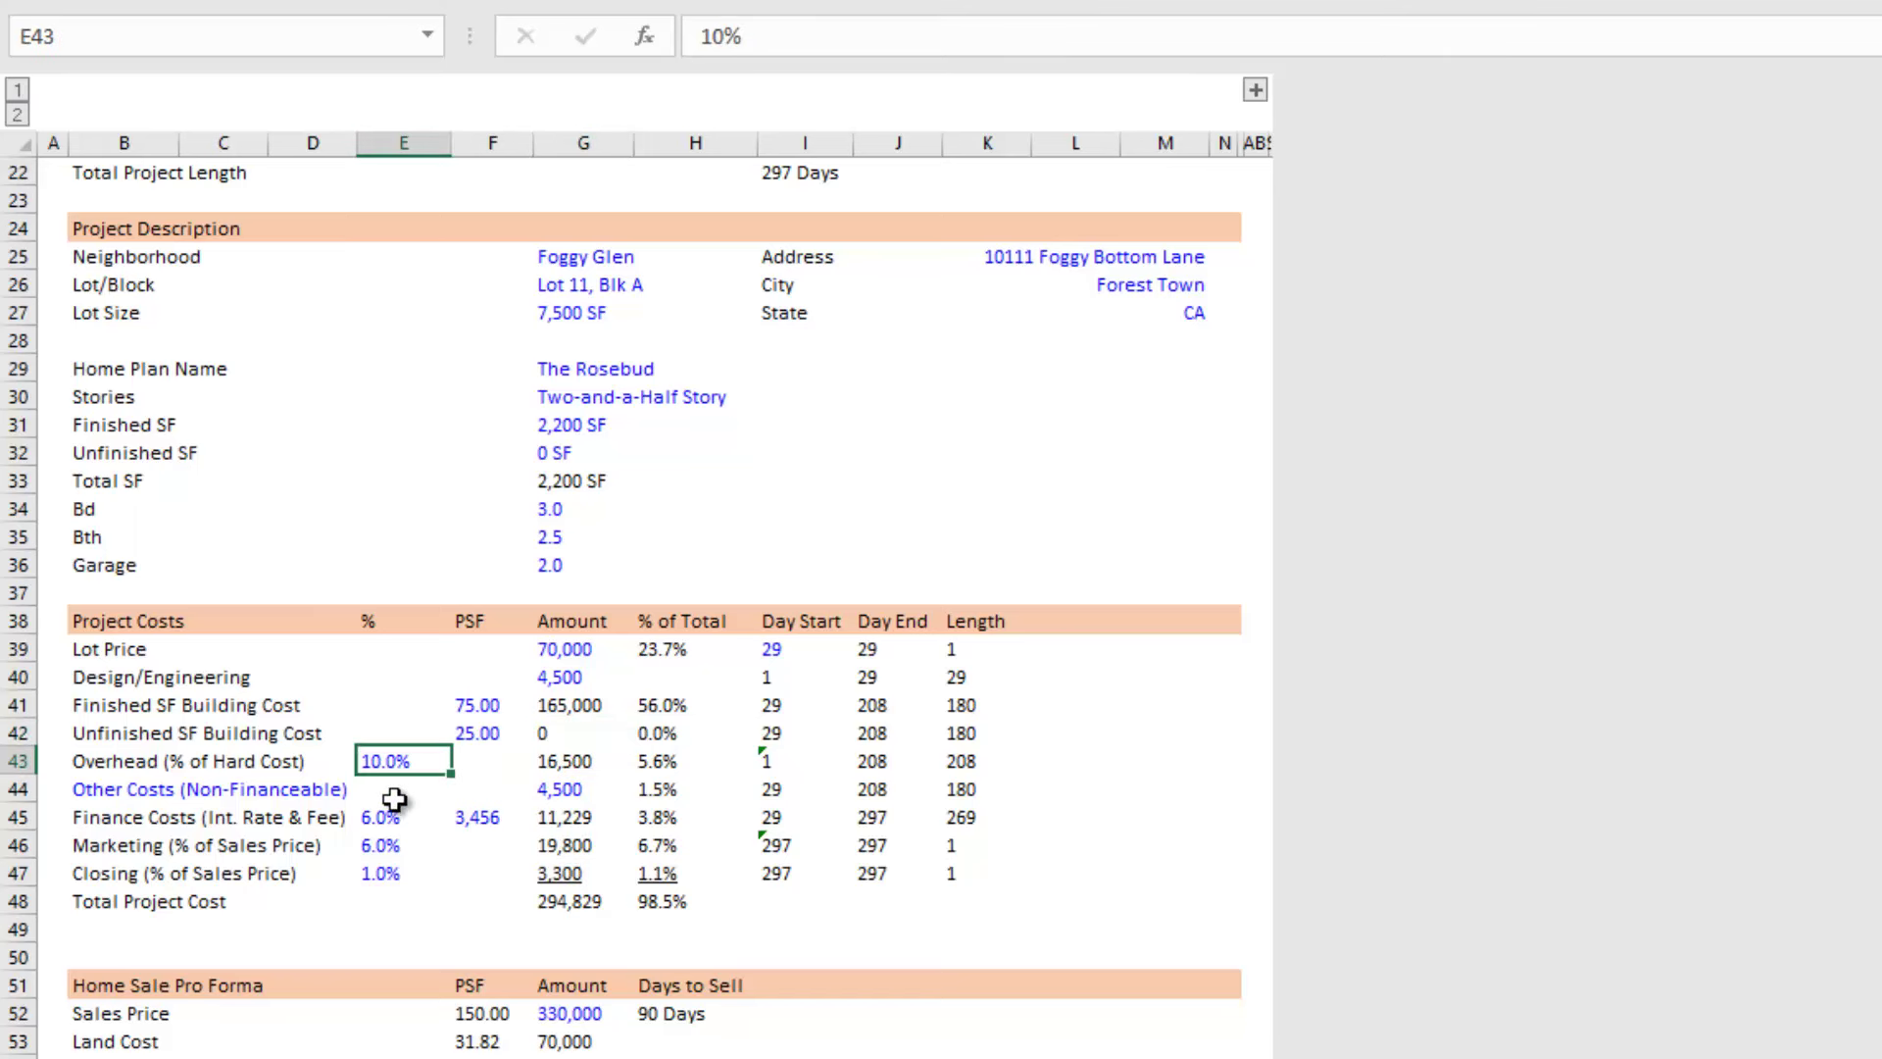
pyautogui.click(564, 765)
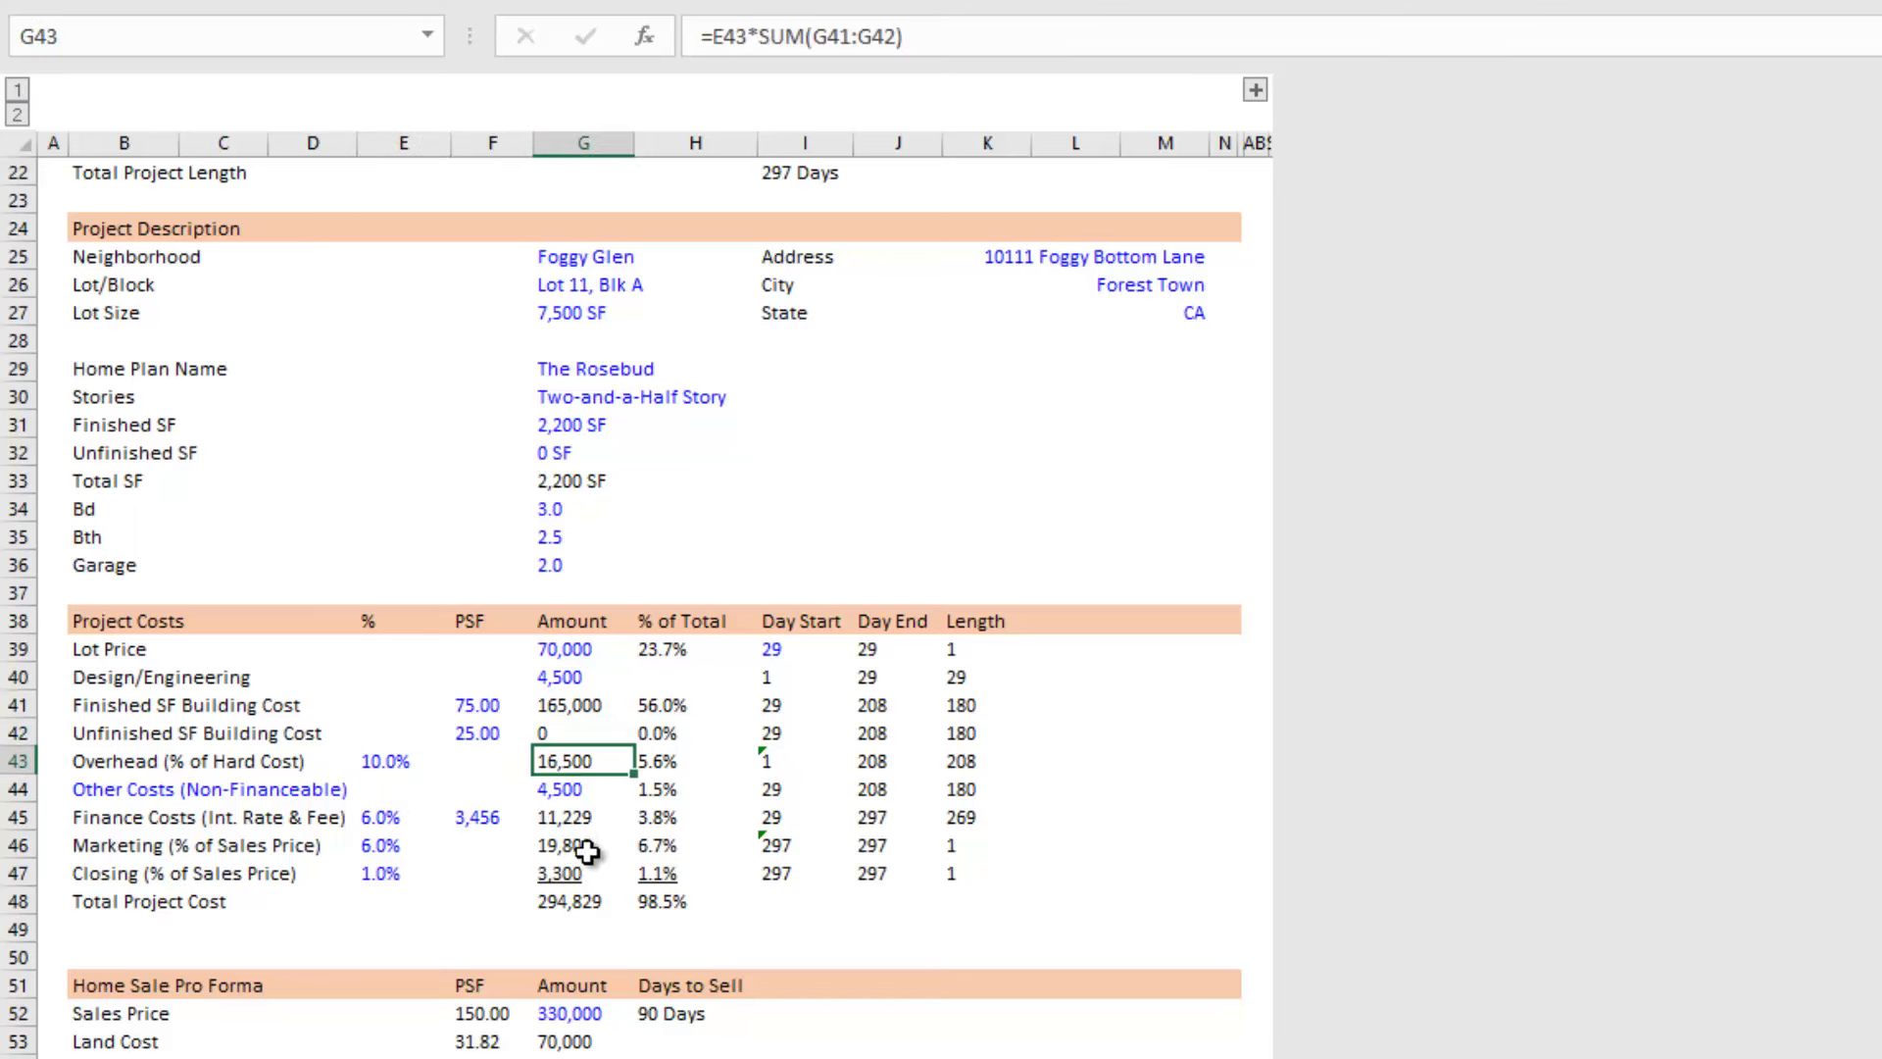
pyautogui.doubleClick(589, 767)
pyautogui.click(443, 770)
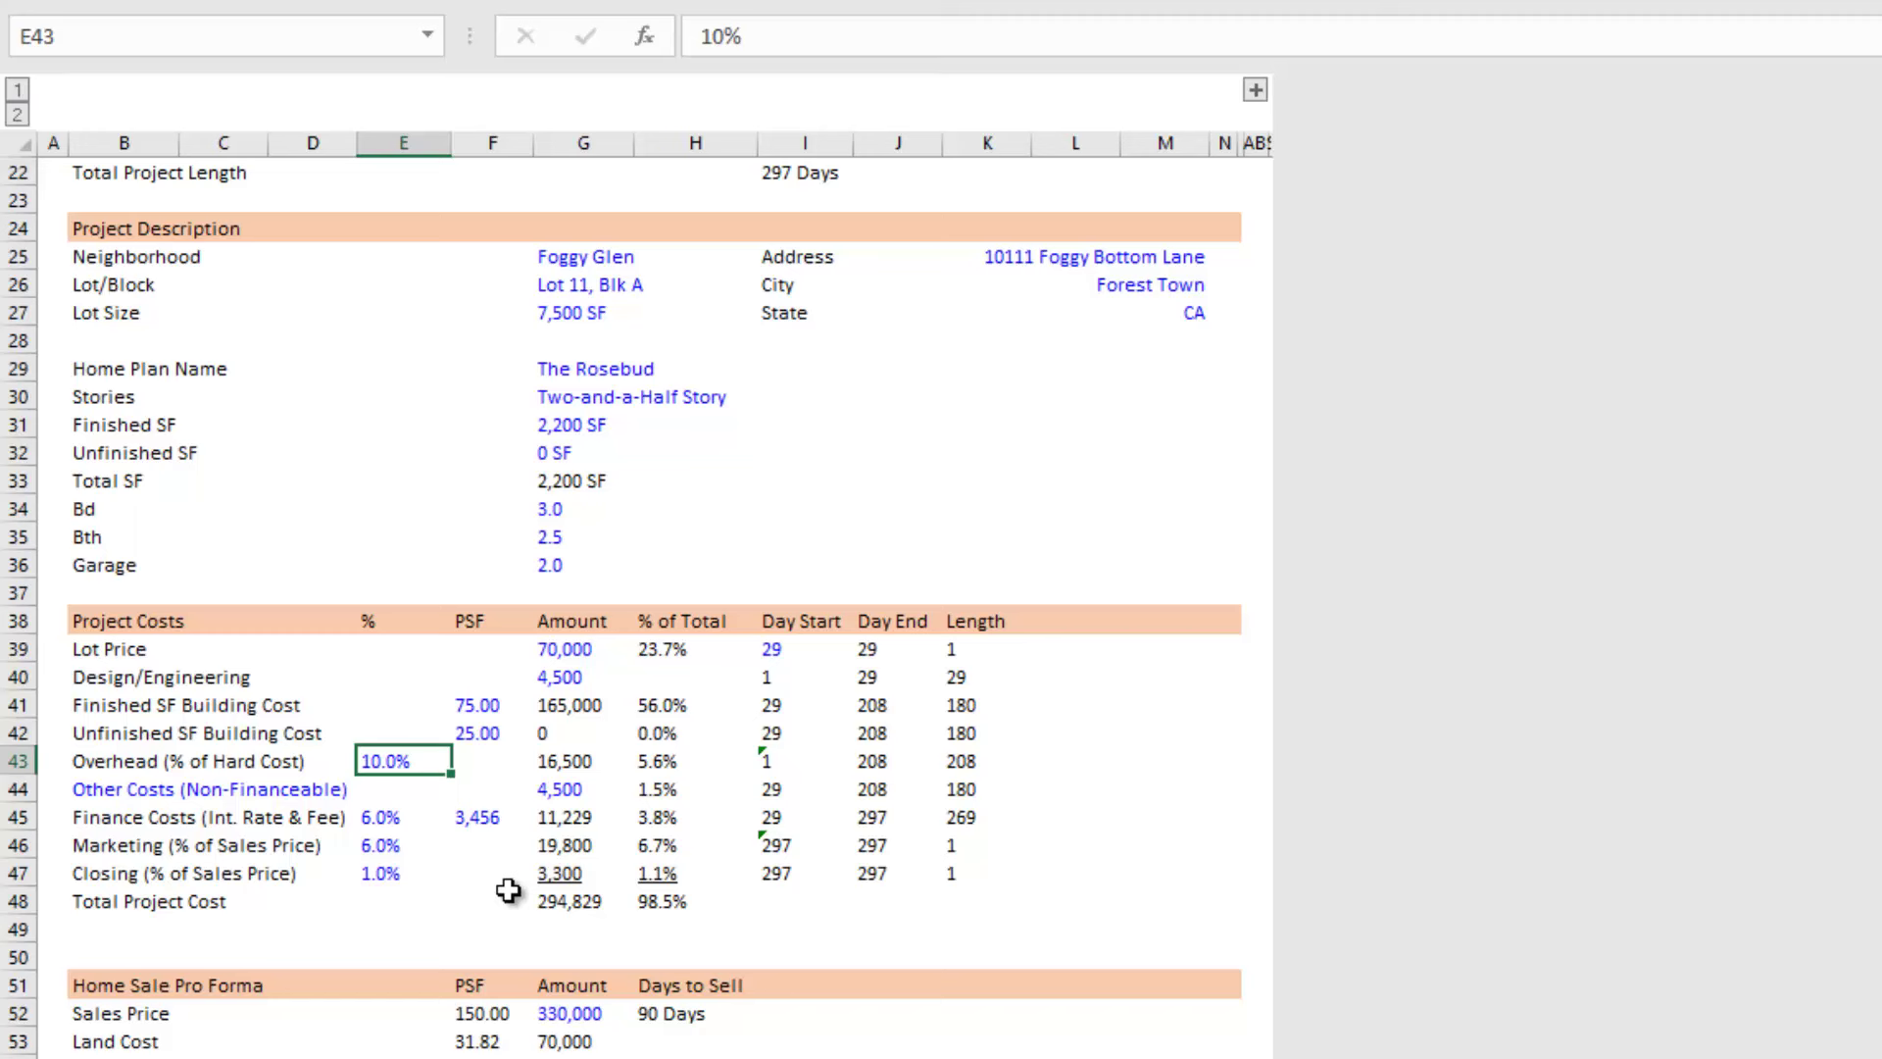
pyautogui.press('Right')
pyautogui.press('Right')
pyautogui.press('Left')
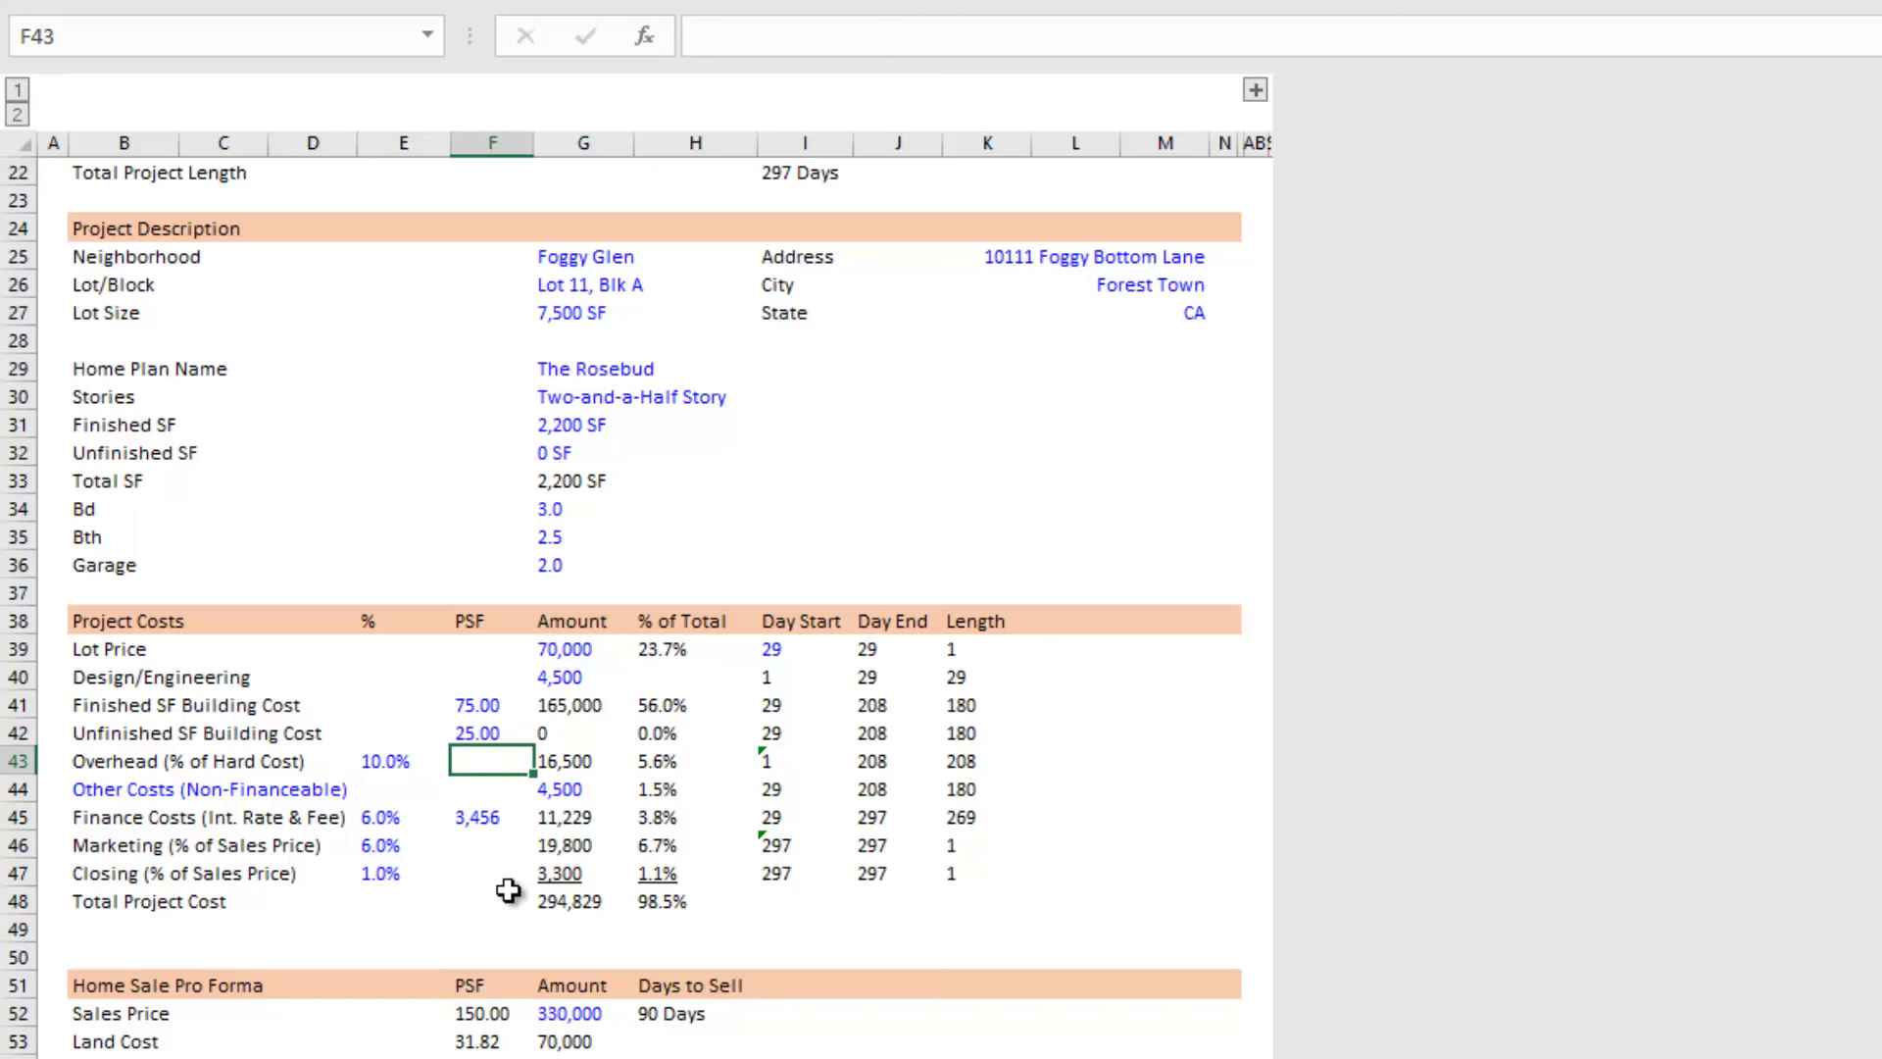
pyautogui.press('Right')
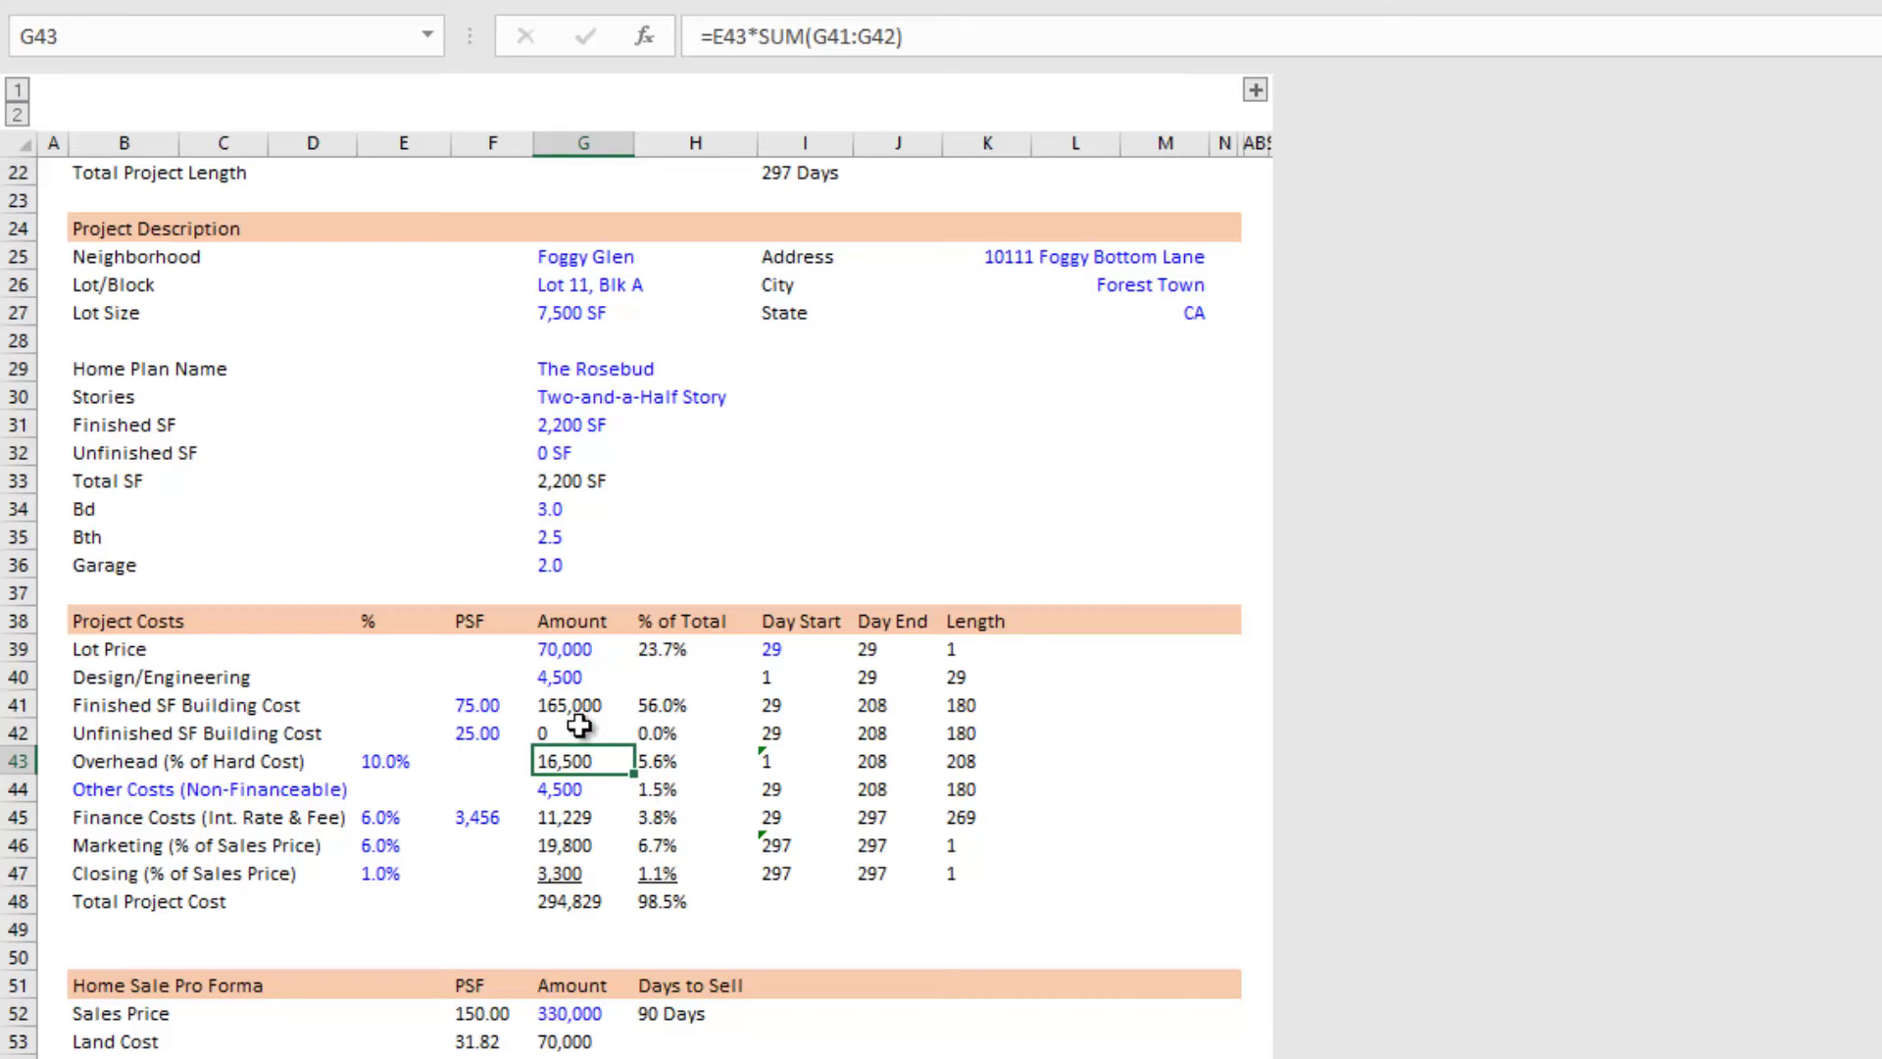
pyautogui.moveTo(578, 708); pyautogui.dragTo(576, 736)
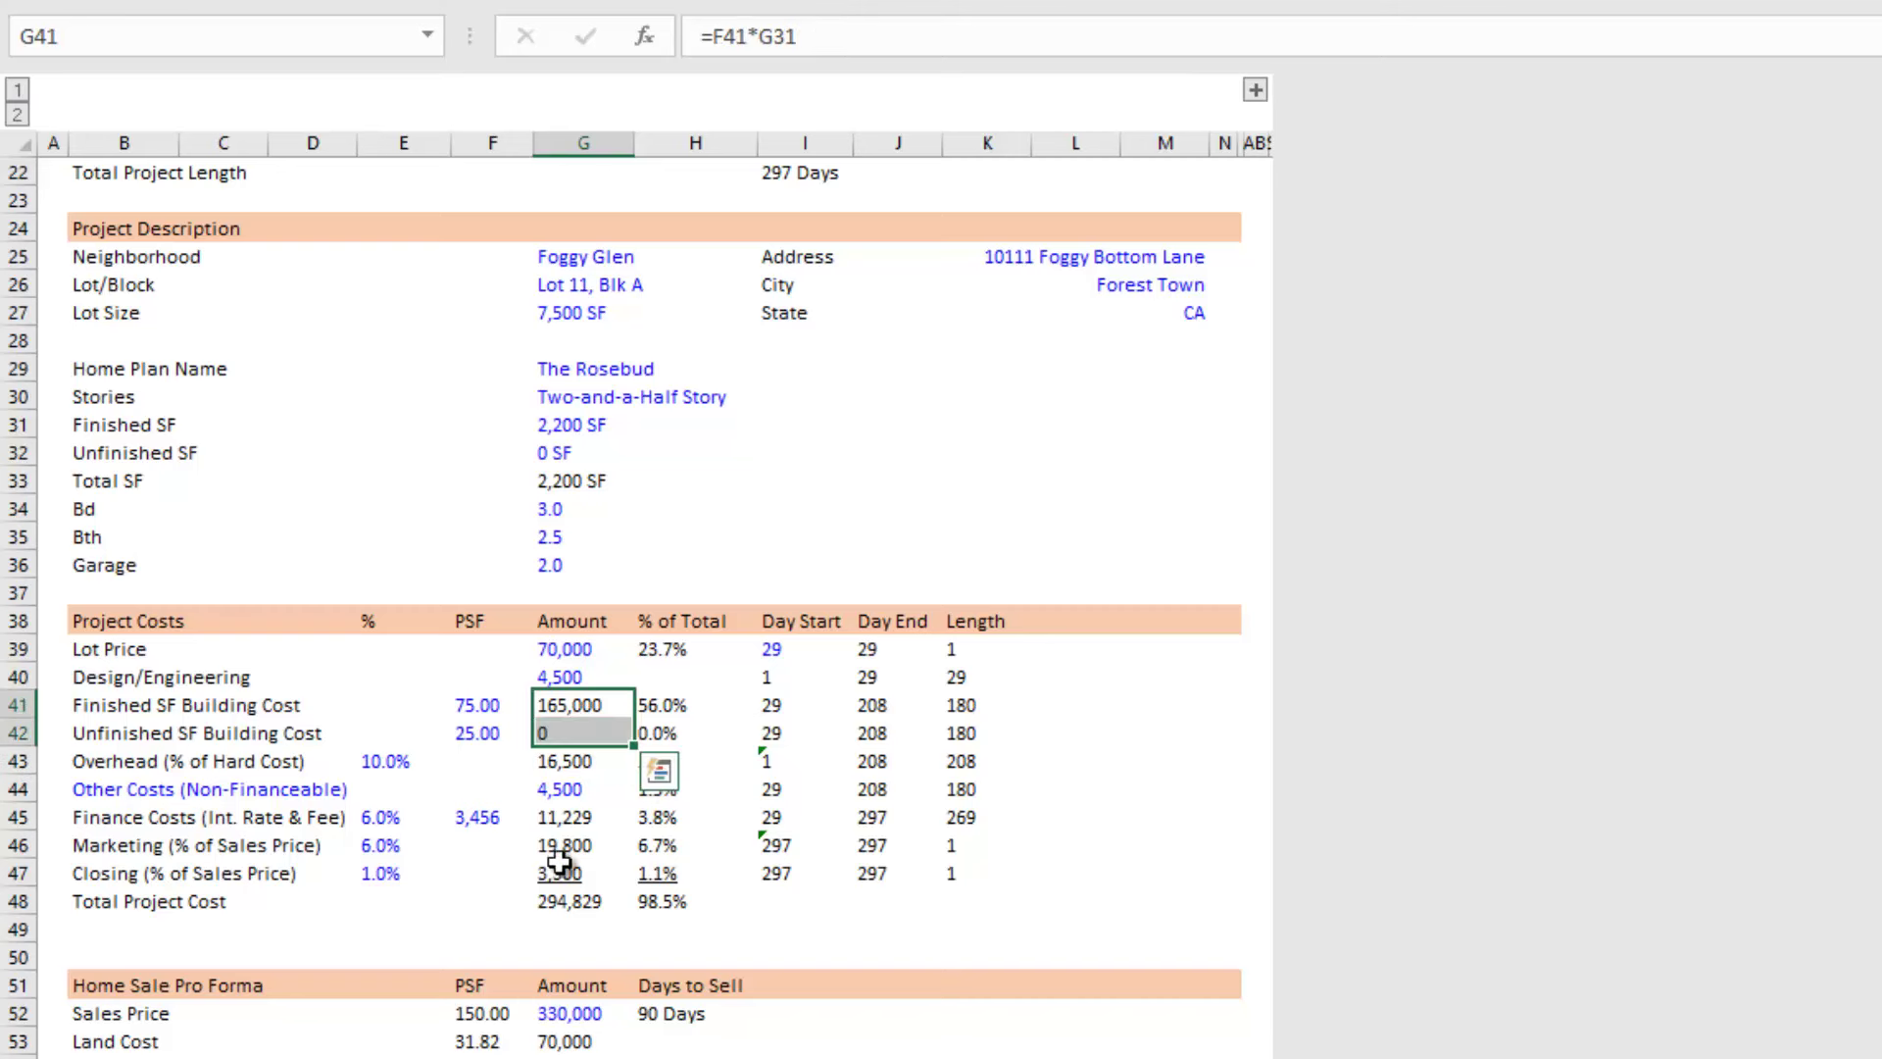
# Step: Examine the Other Costs (Non-Financeable) line in Project Costs, checking its label in B44 and its Amount in G44
pyautogui.click(574, 781)
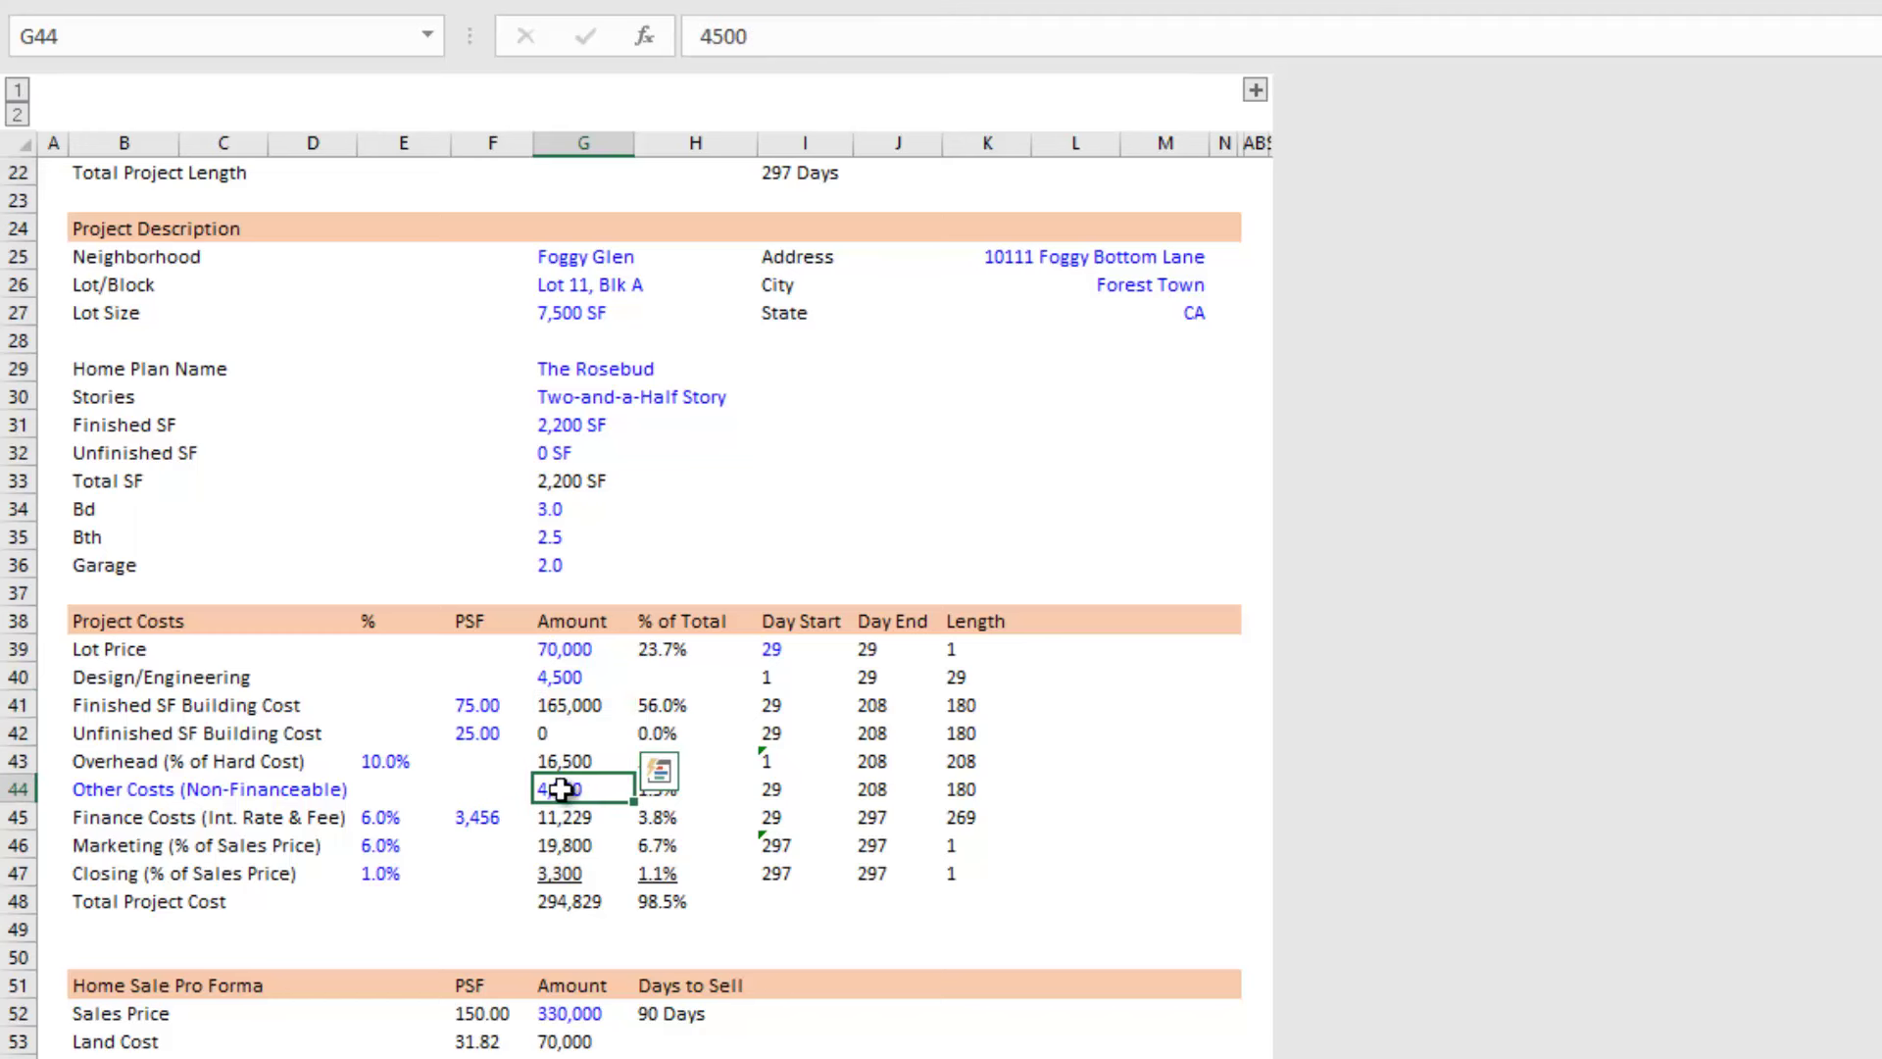
pyautogui.click(152, 780)
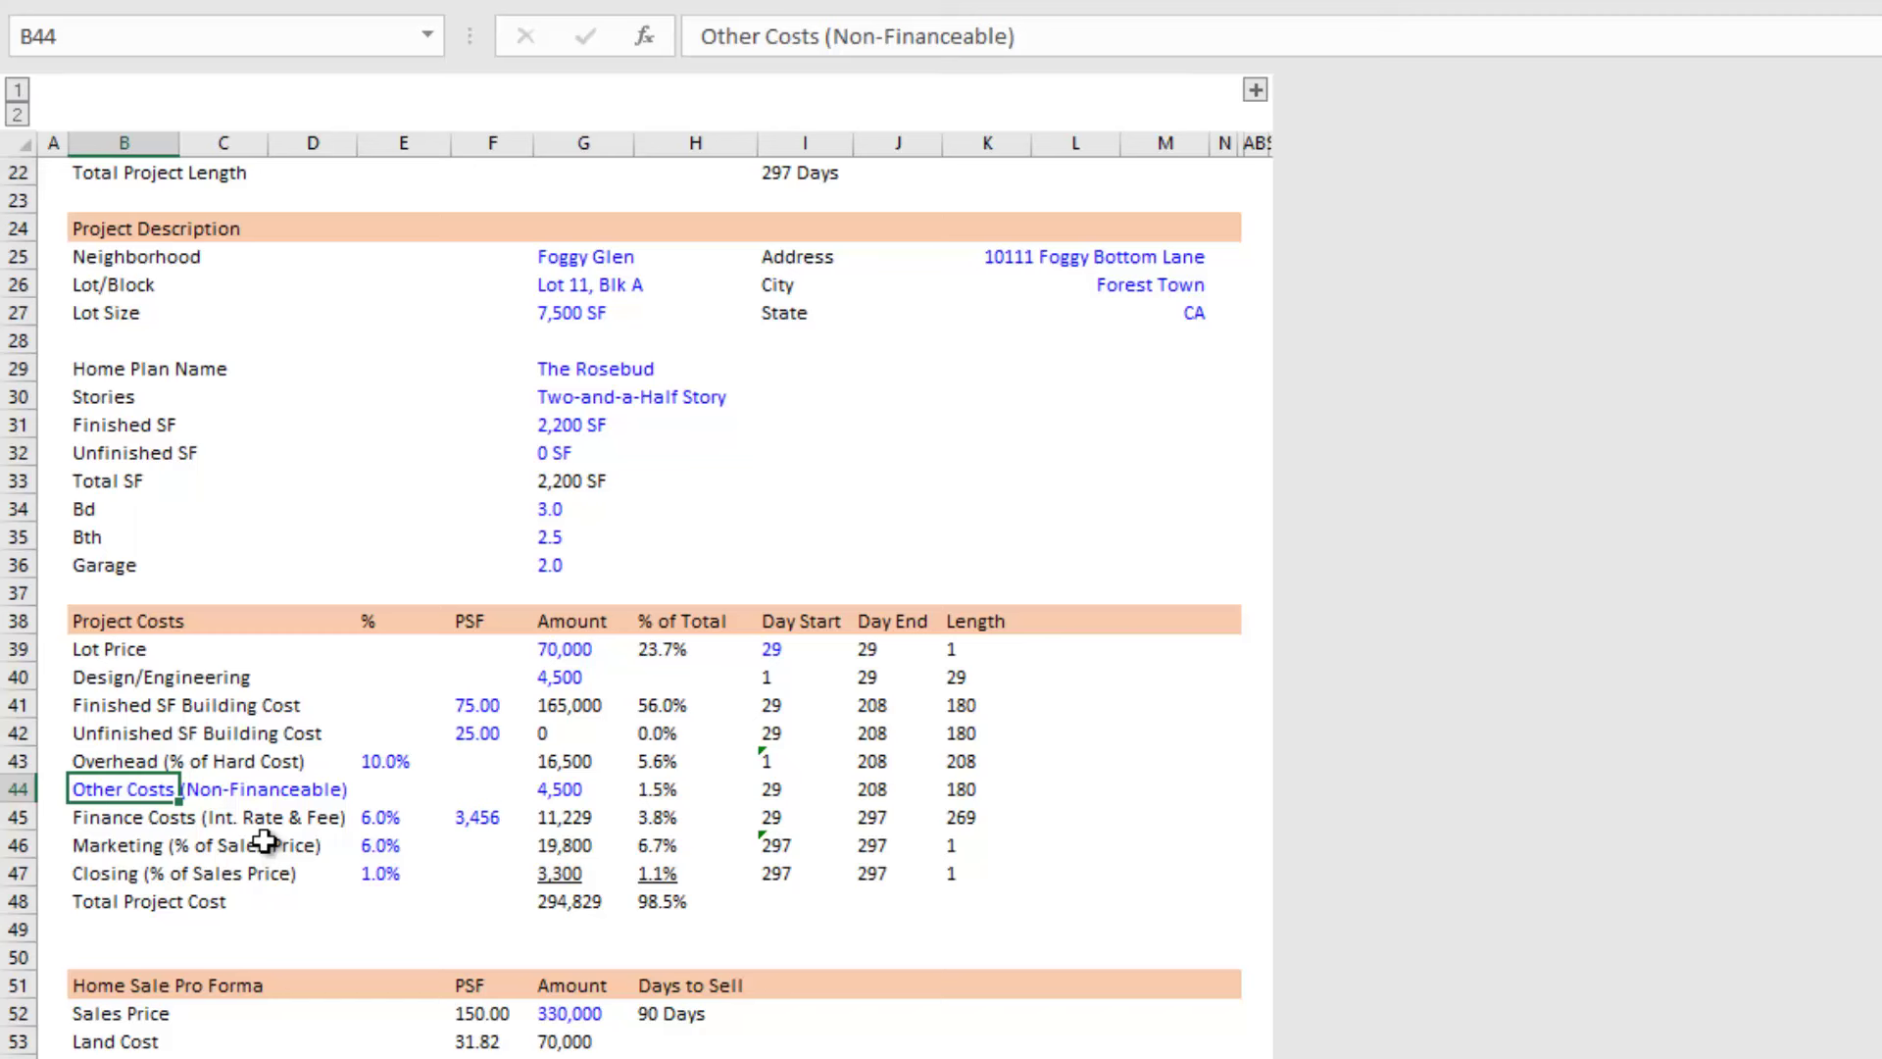
pyautogui.press('Right')
pyautogui.press('Right')
pyautogui.press('Right')
pyautogui.press('Right')
pyautogui.press('Right')
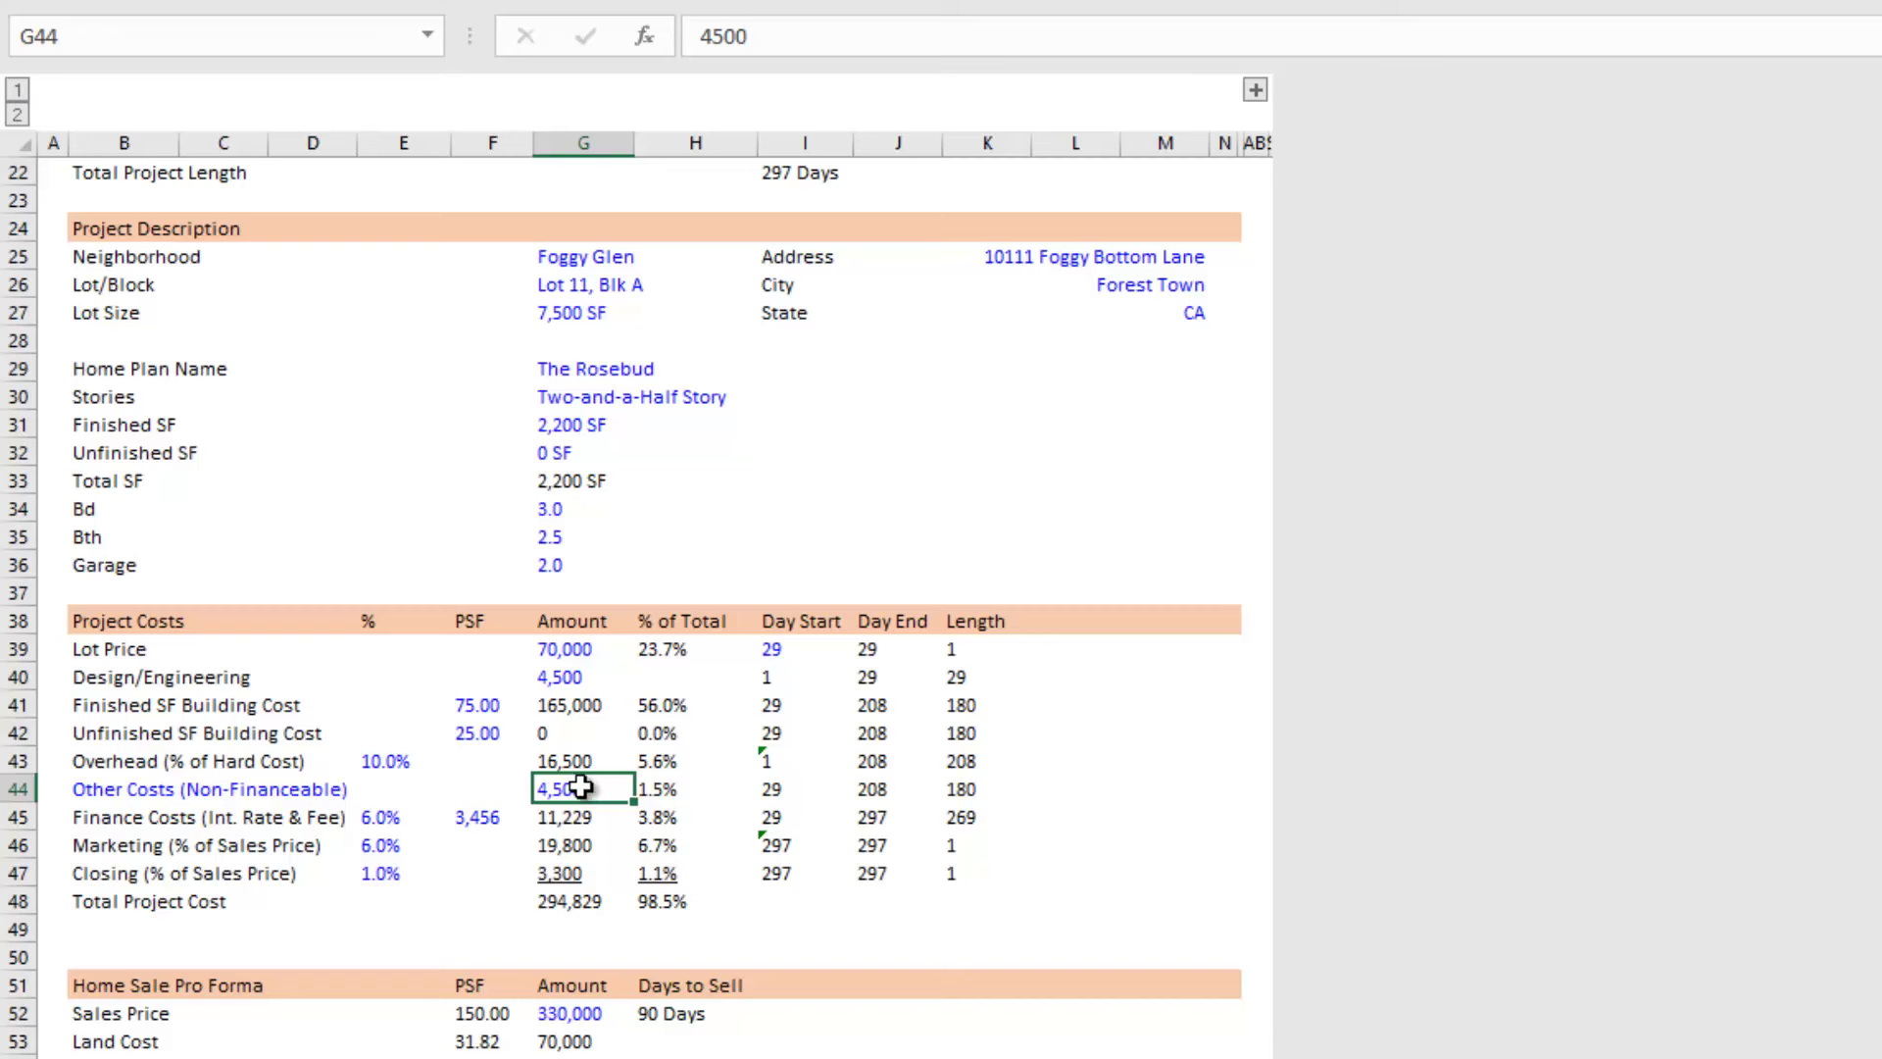
pyautogui.click(170, 788)
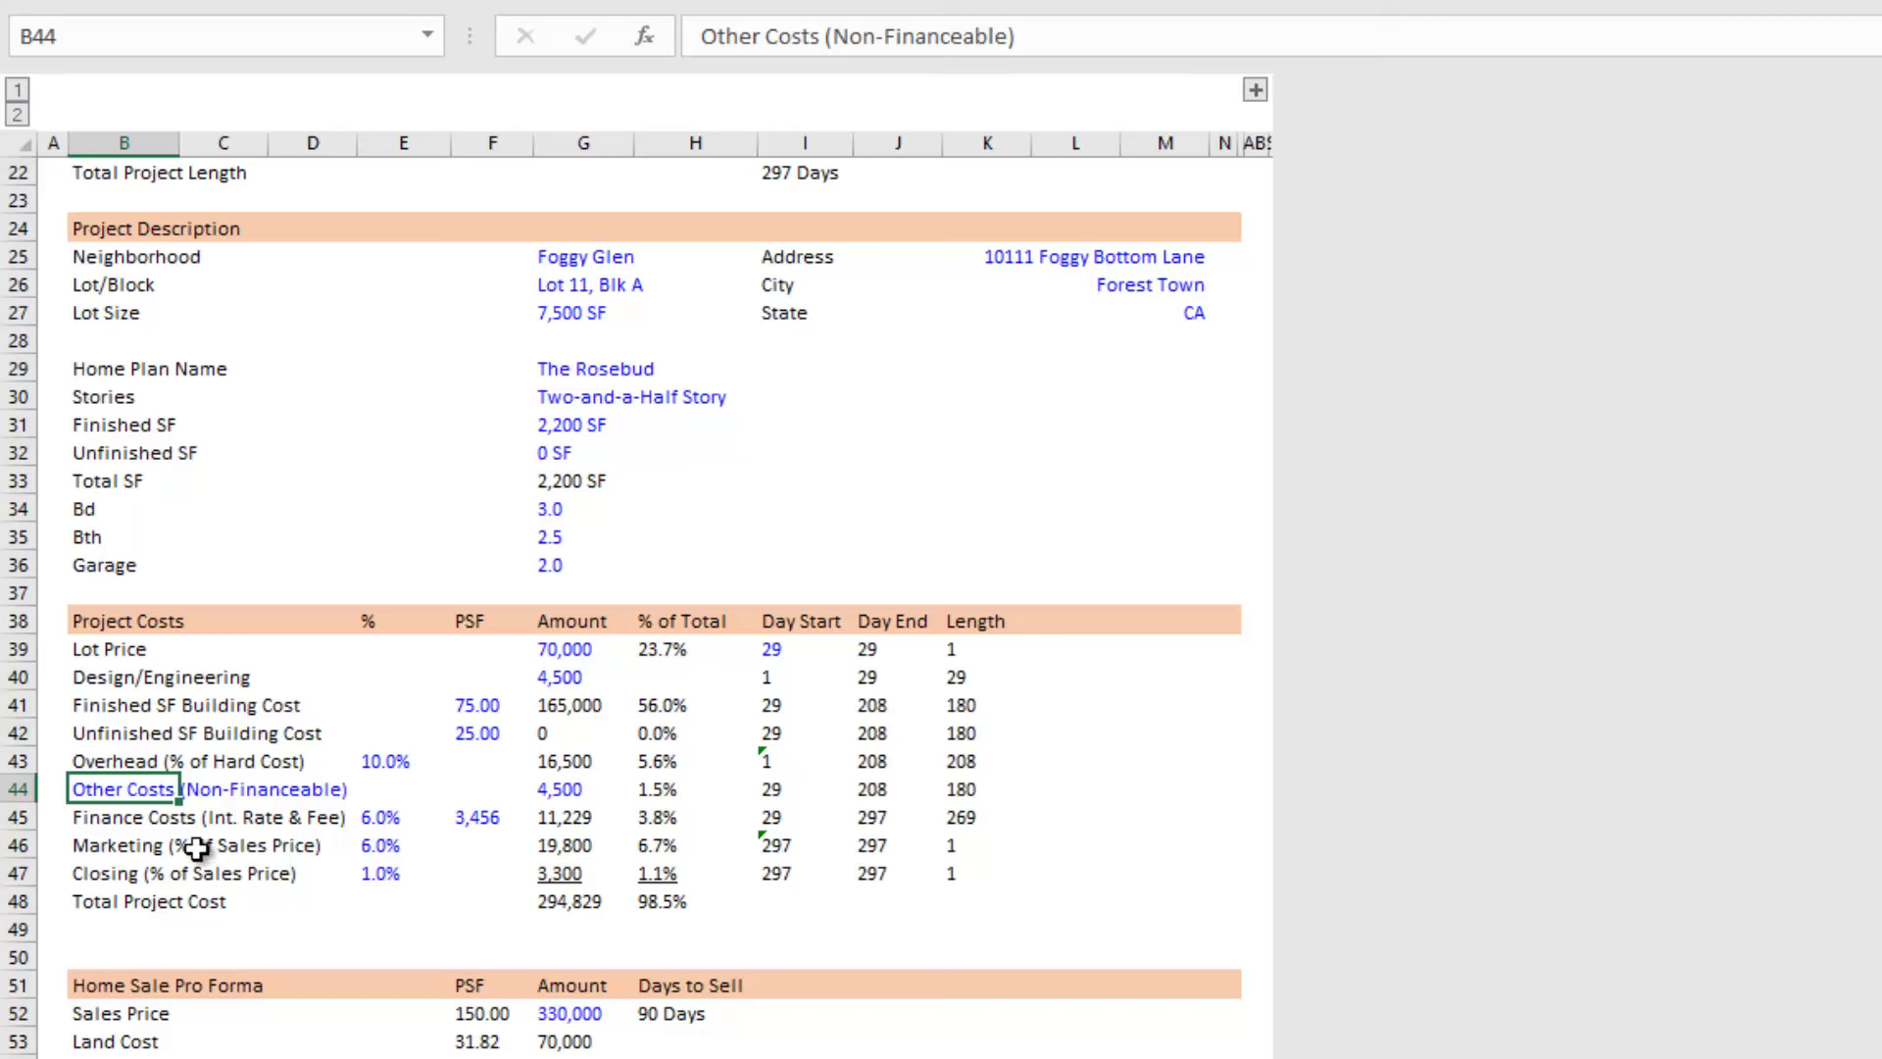
# Step: Inspect the Finance Costs line, checking the interest rate in E45, the fee formula in F45 and the Amount formula in G45
pyautogui.click(114, 821)
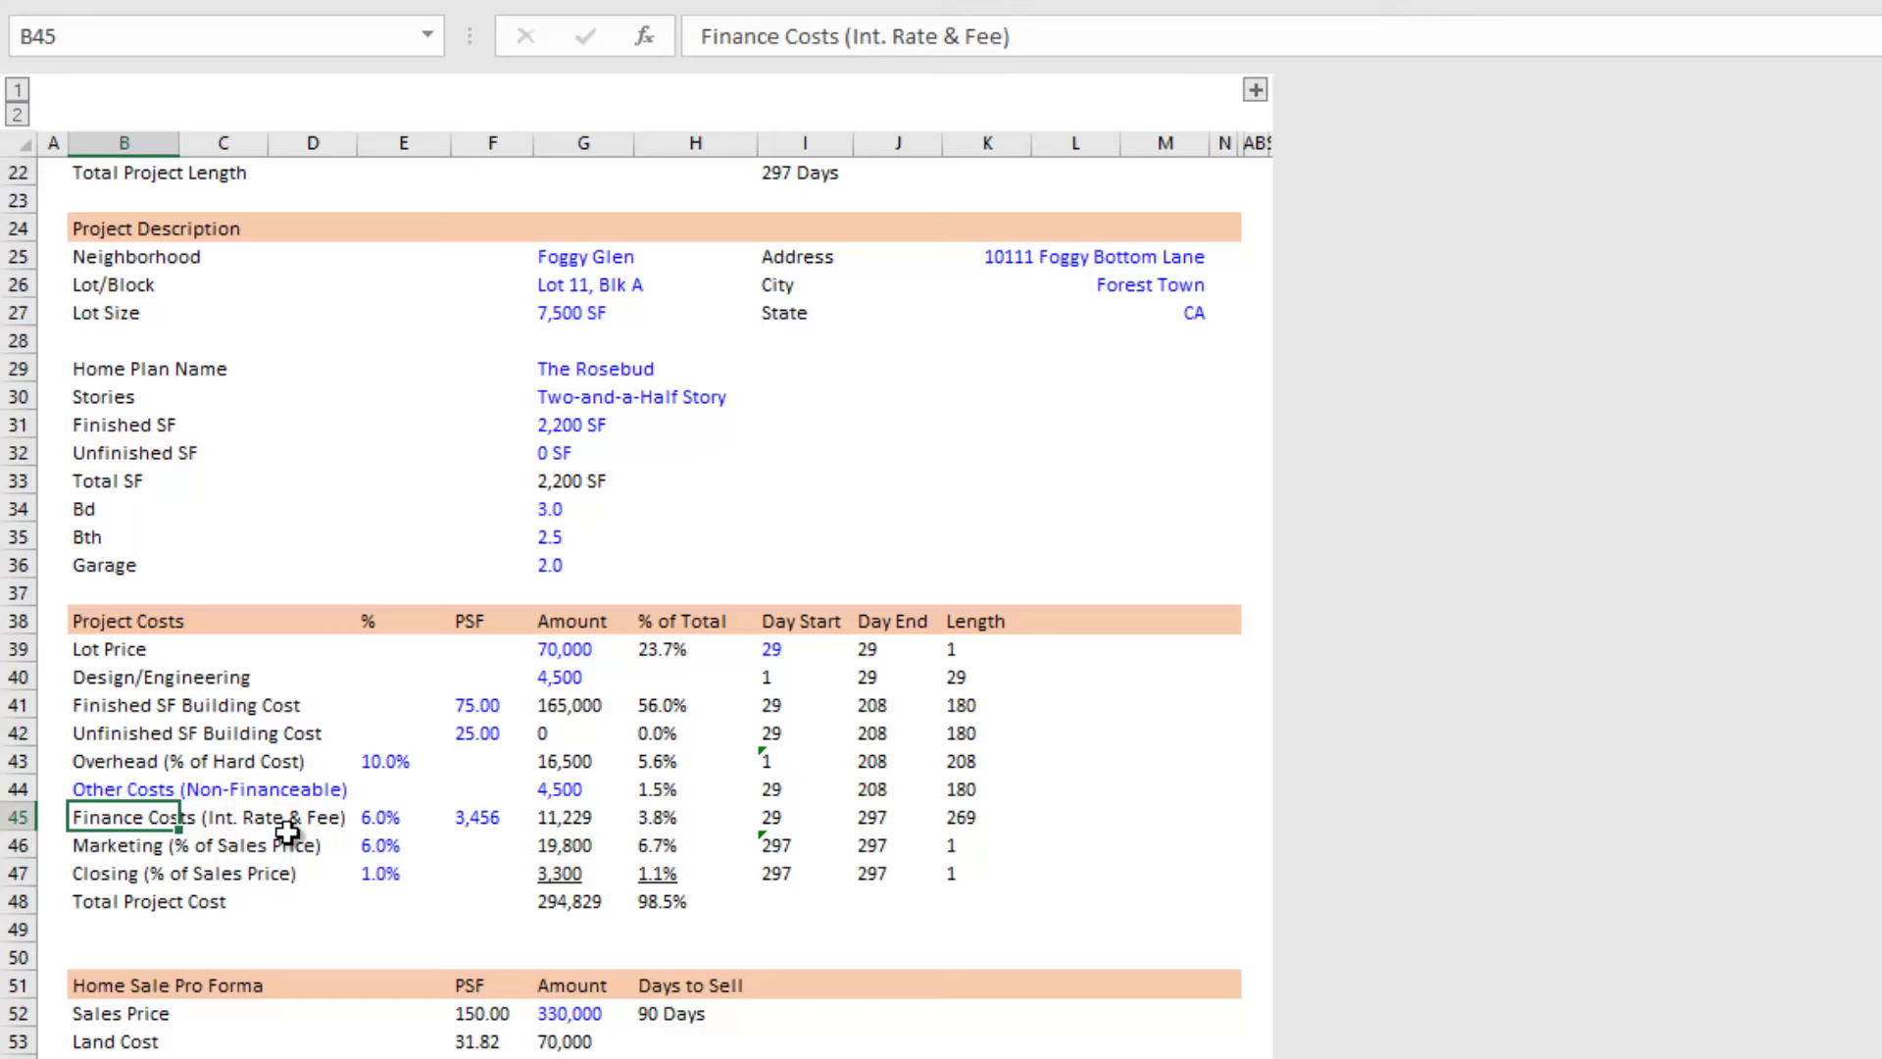
pyautogui.click(390, 821)
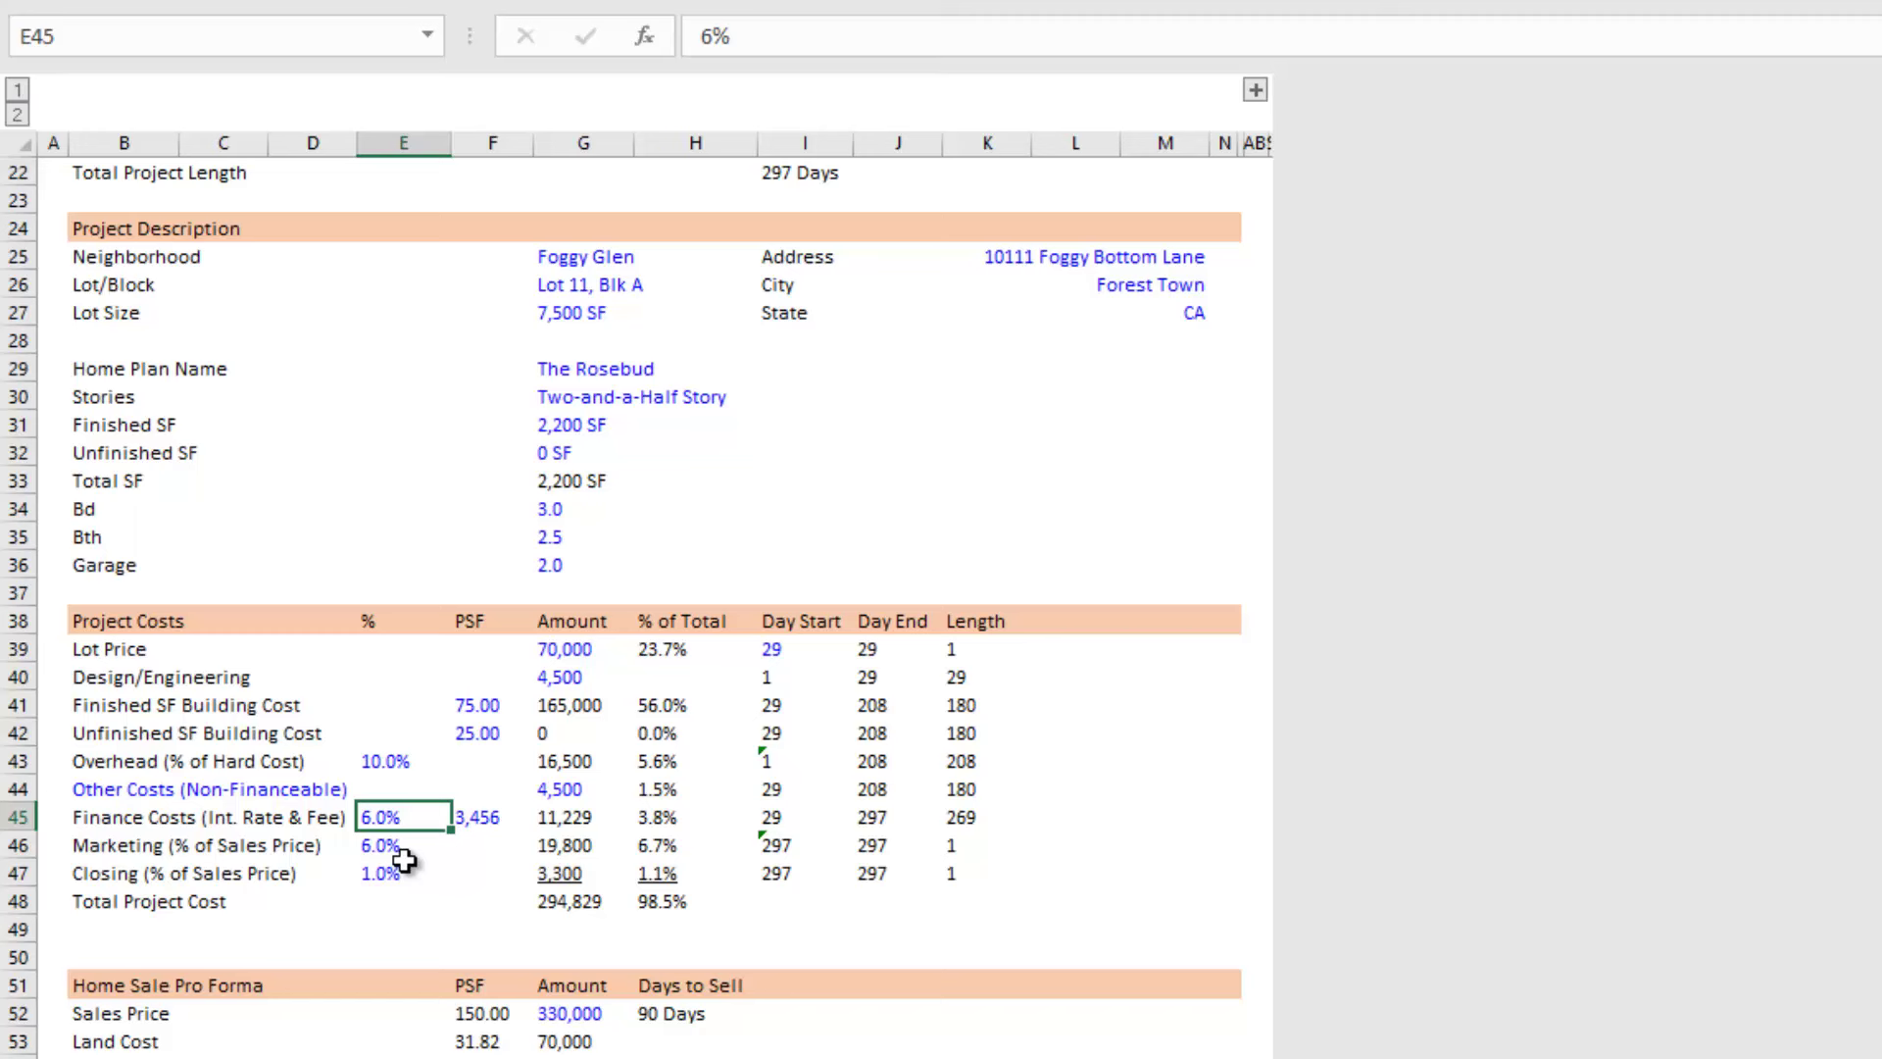
pyautogui.press('Right')
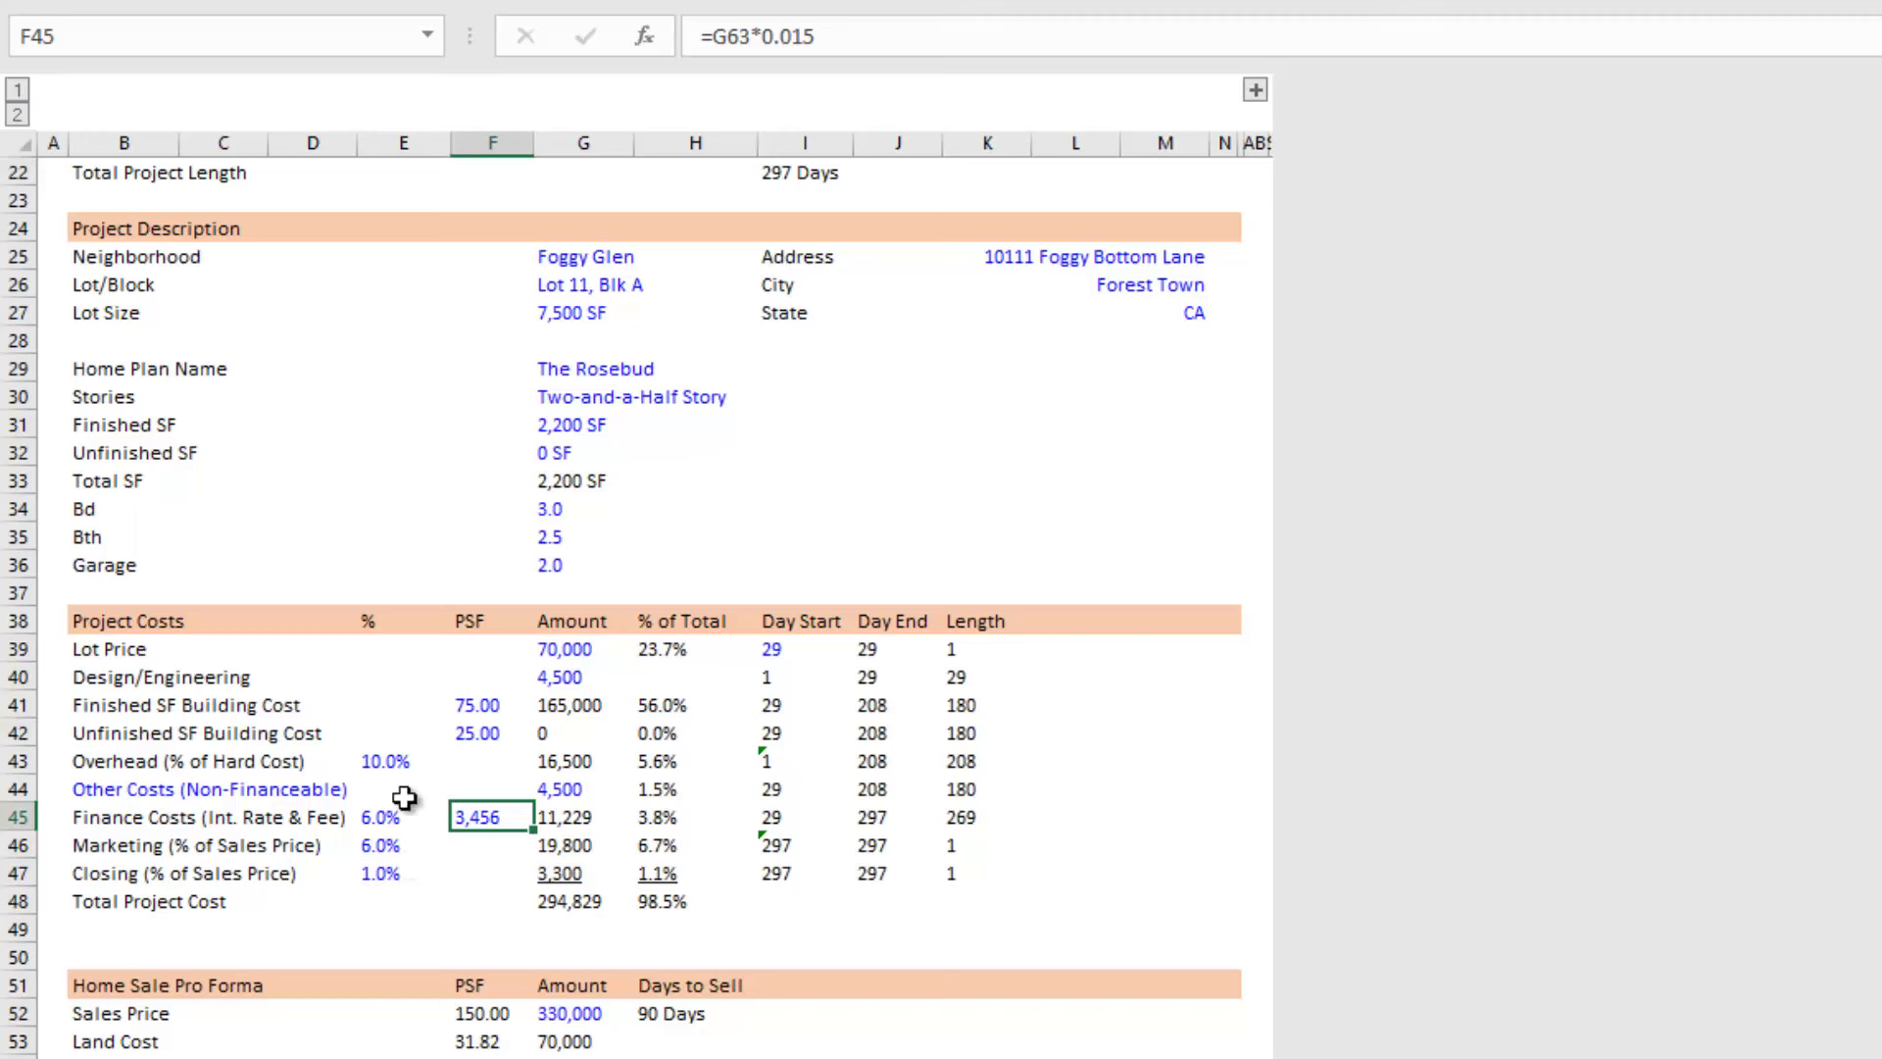
pyautogui.click(821, 36)
pyautogui.moveTo(822, 36); pyautogui.dragTo(698, 36)
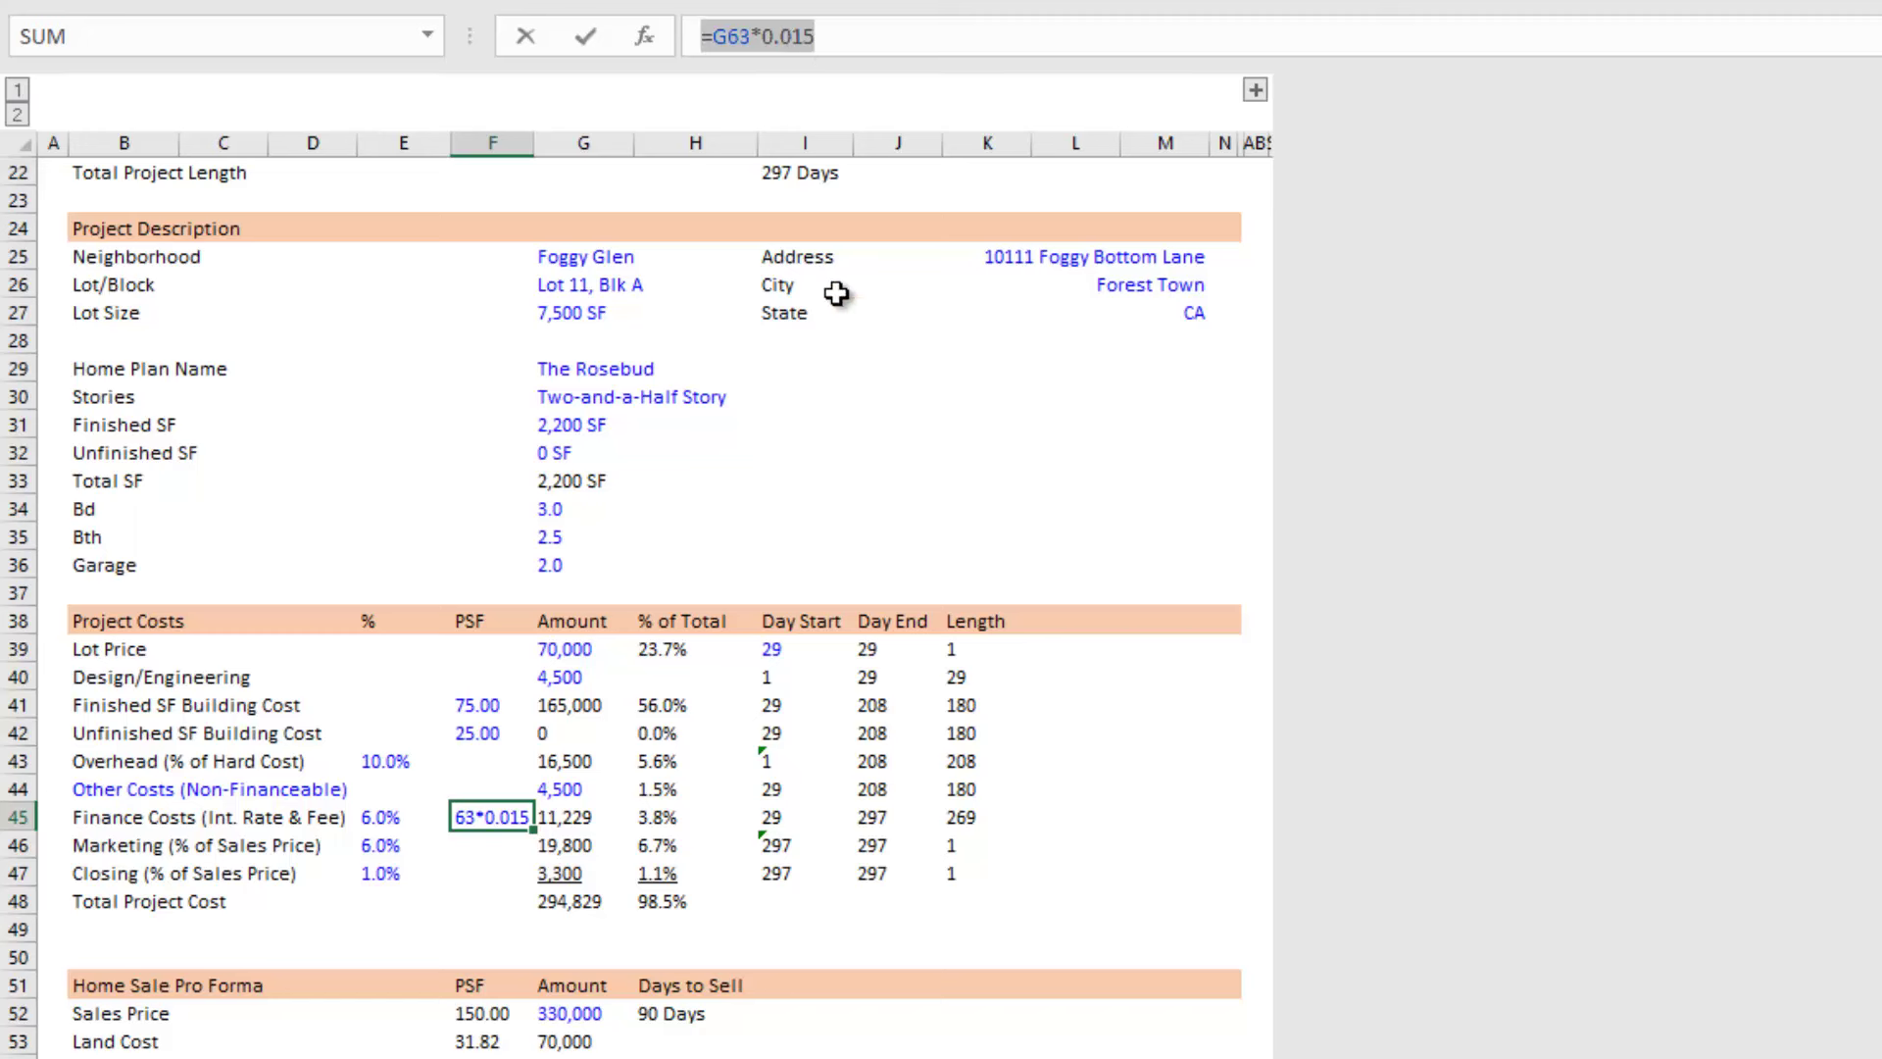
pyautogui.press('Escape')
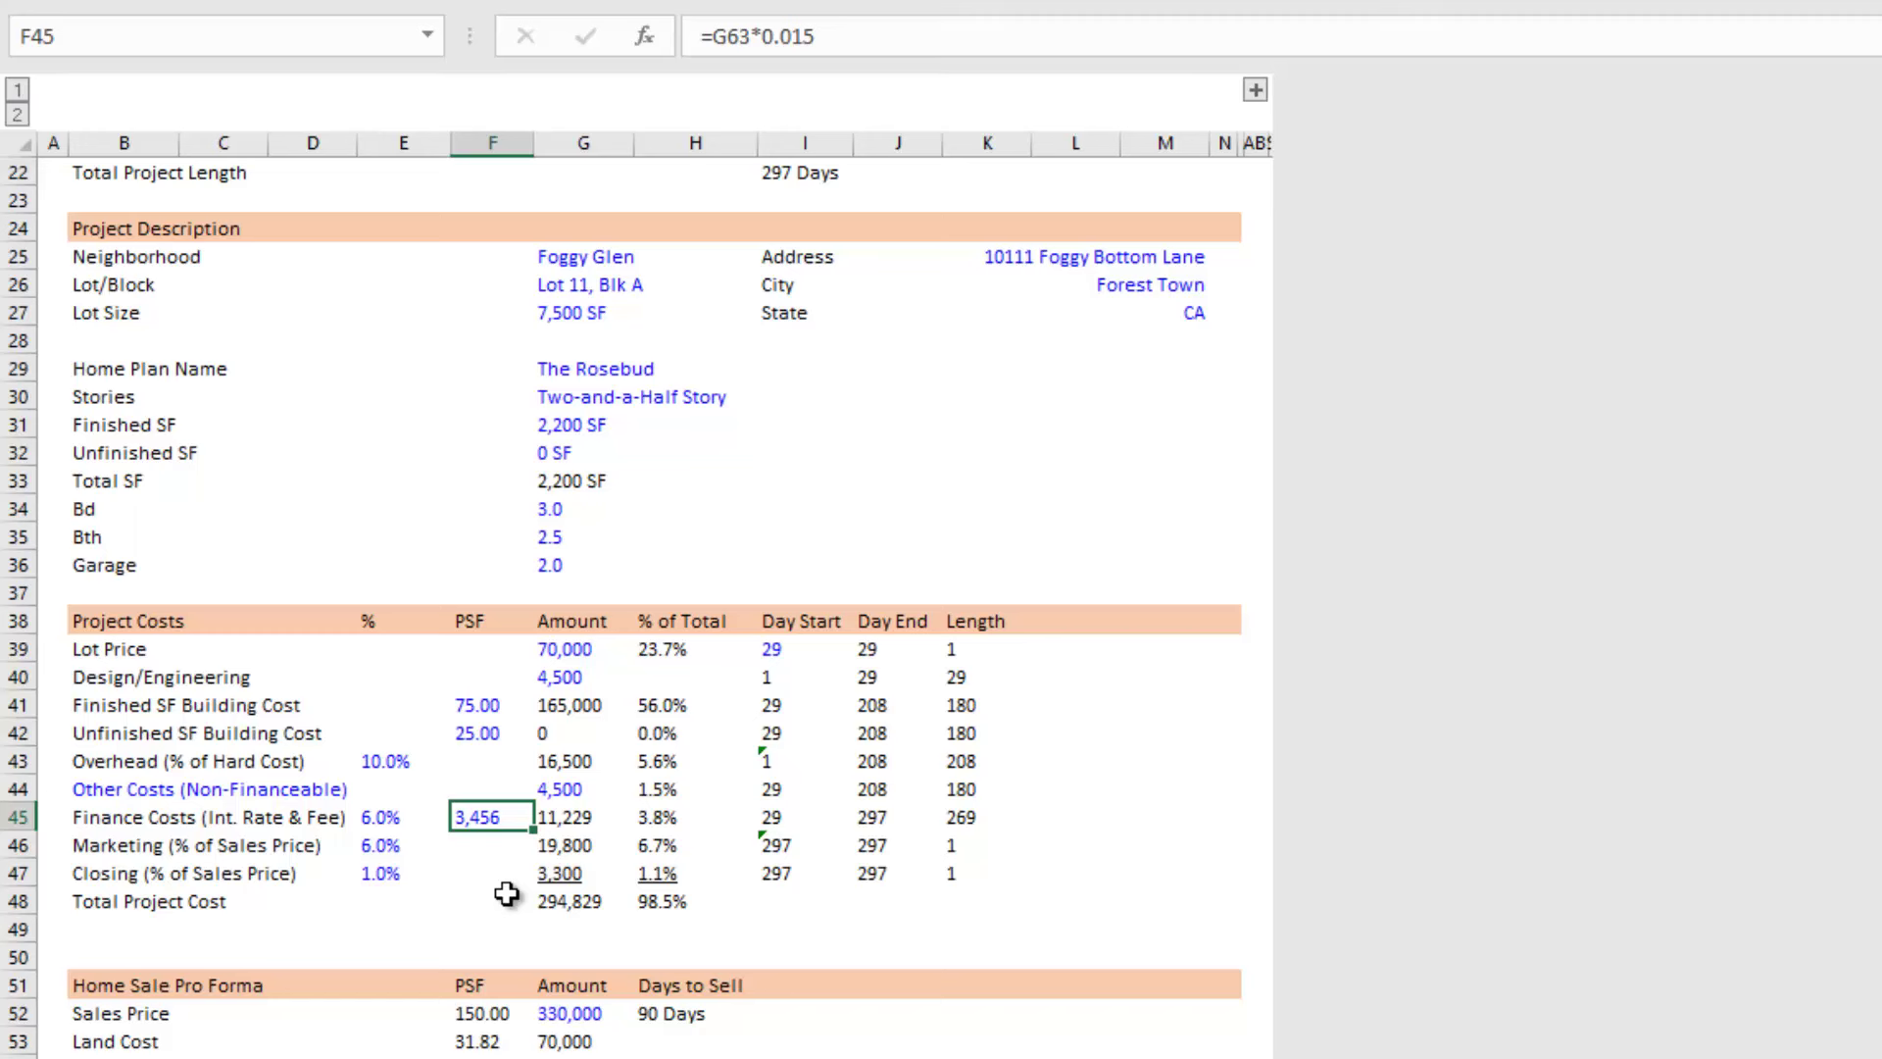
pyautogui.click(583, 822)
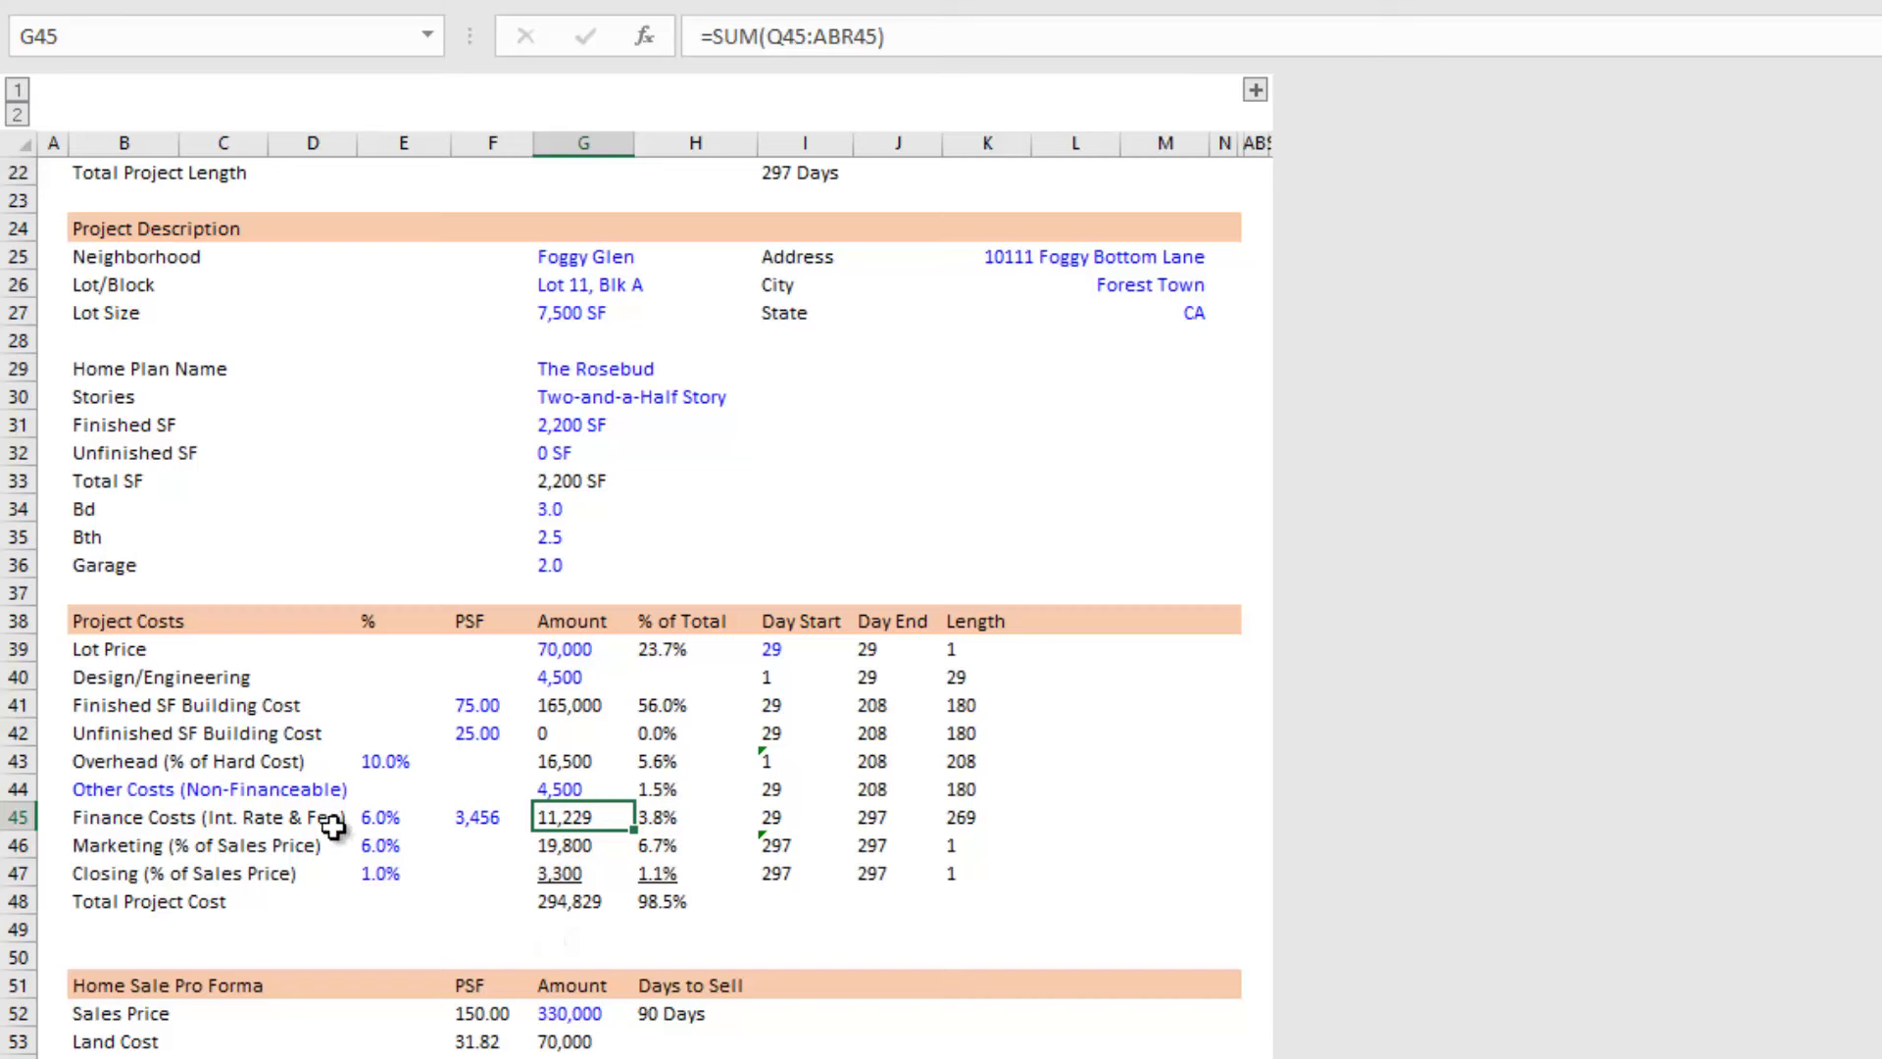
# Step: Trace how the Marketing amount in G46 is built from its percentage in E46 and the Sales Price
pyautogui.click(147, 843)
pyautogui.click(579, 853)
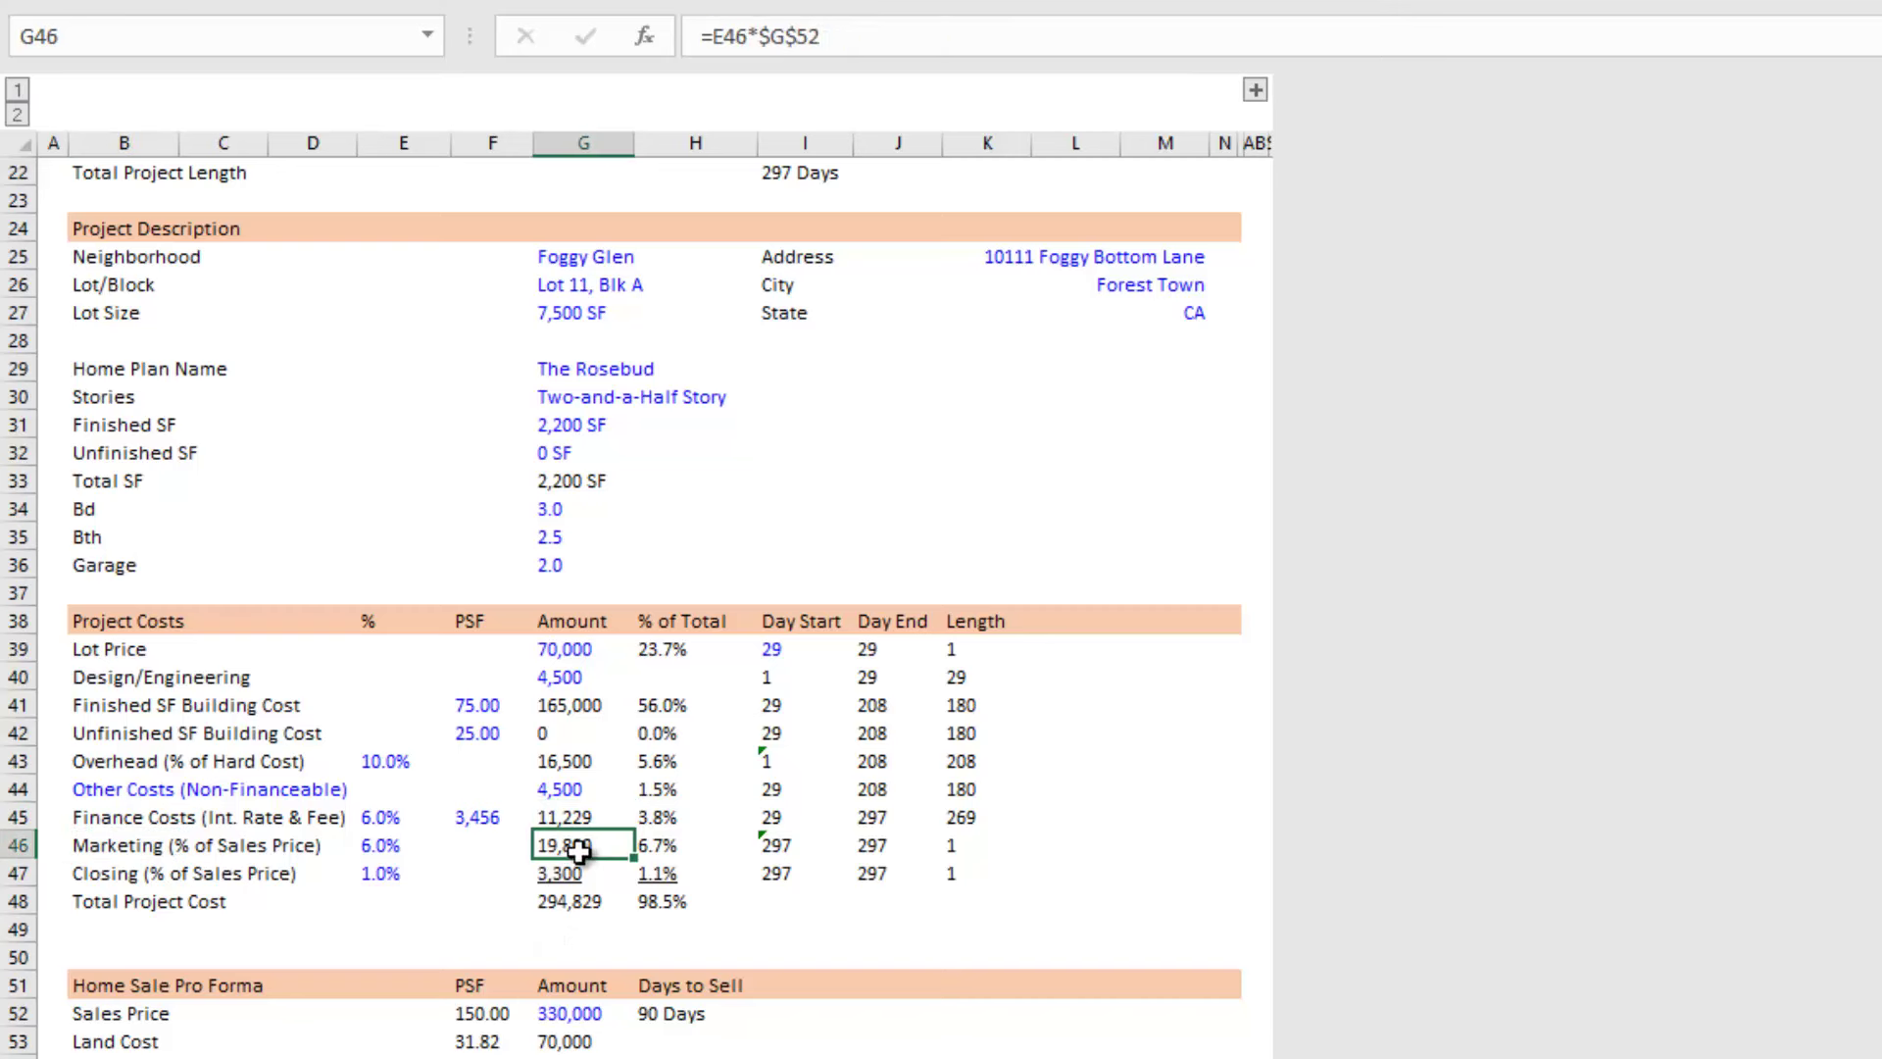
pyautogui.click(407, 849)
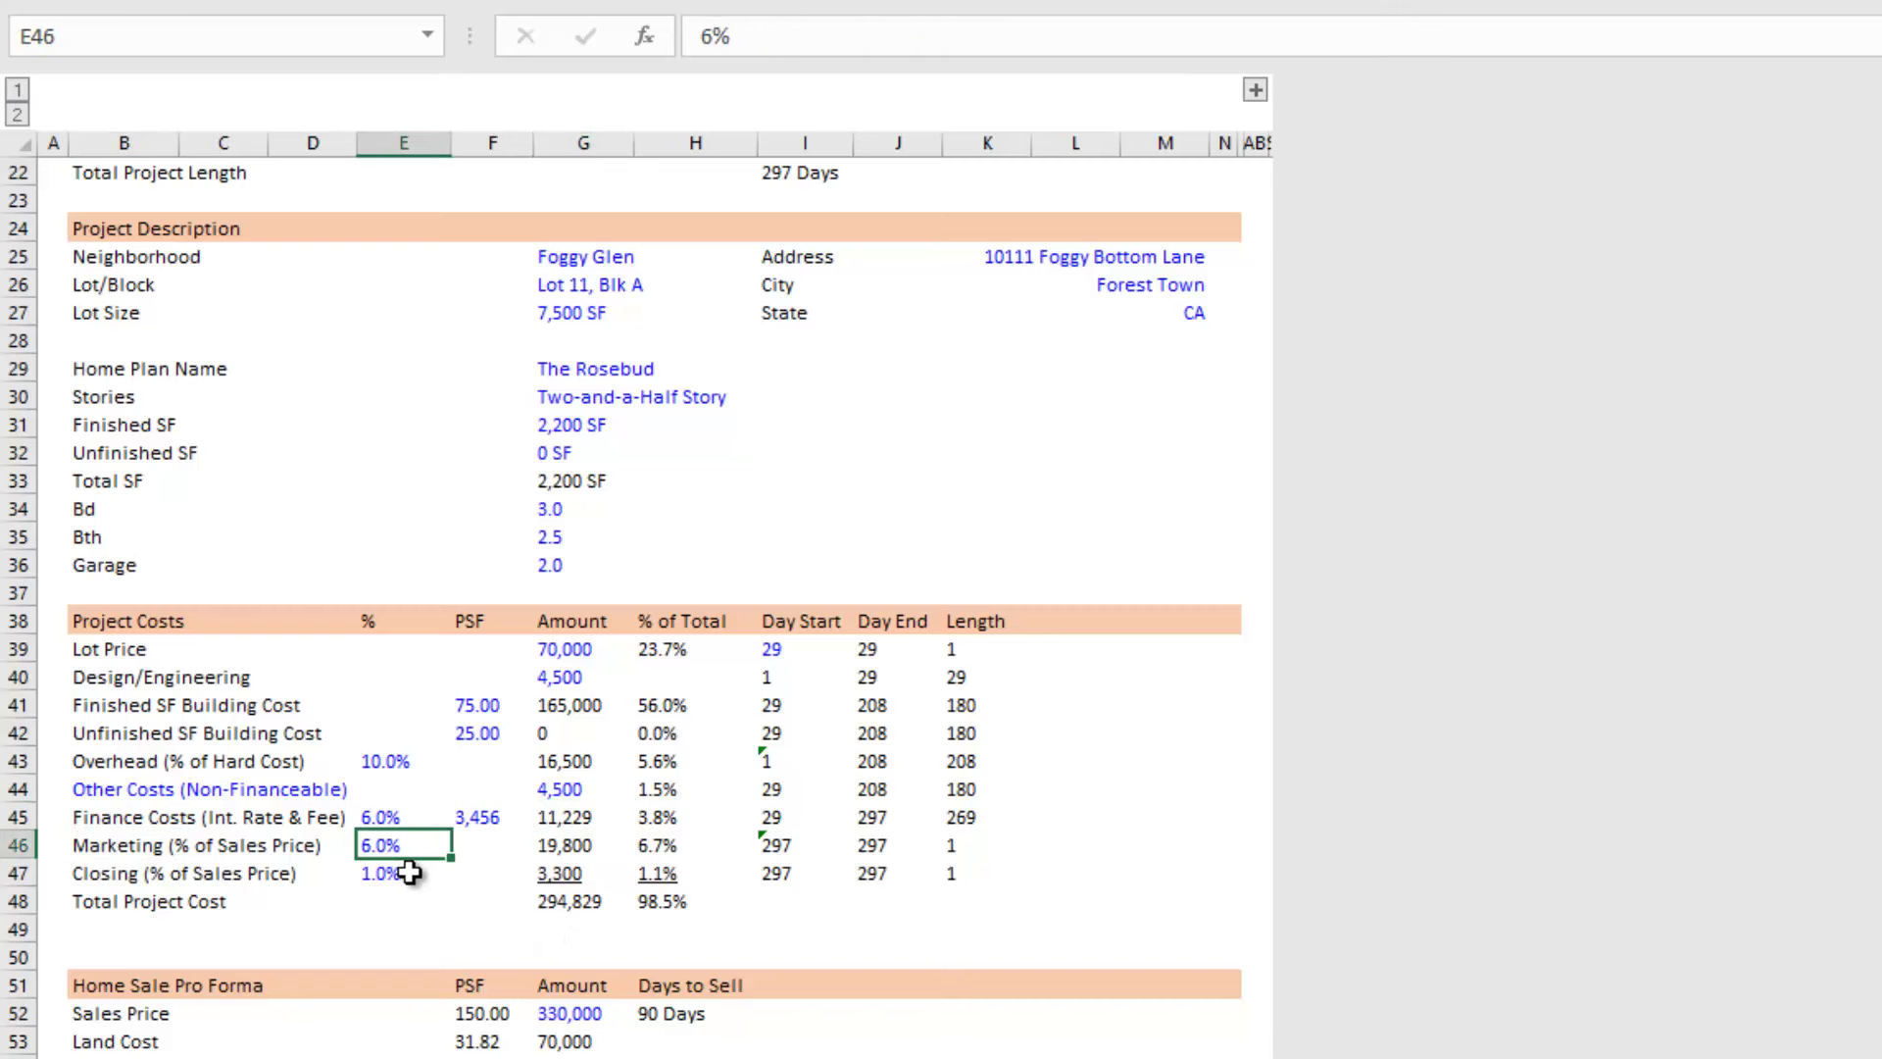
pyautogui.click(544, 851)
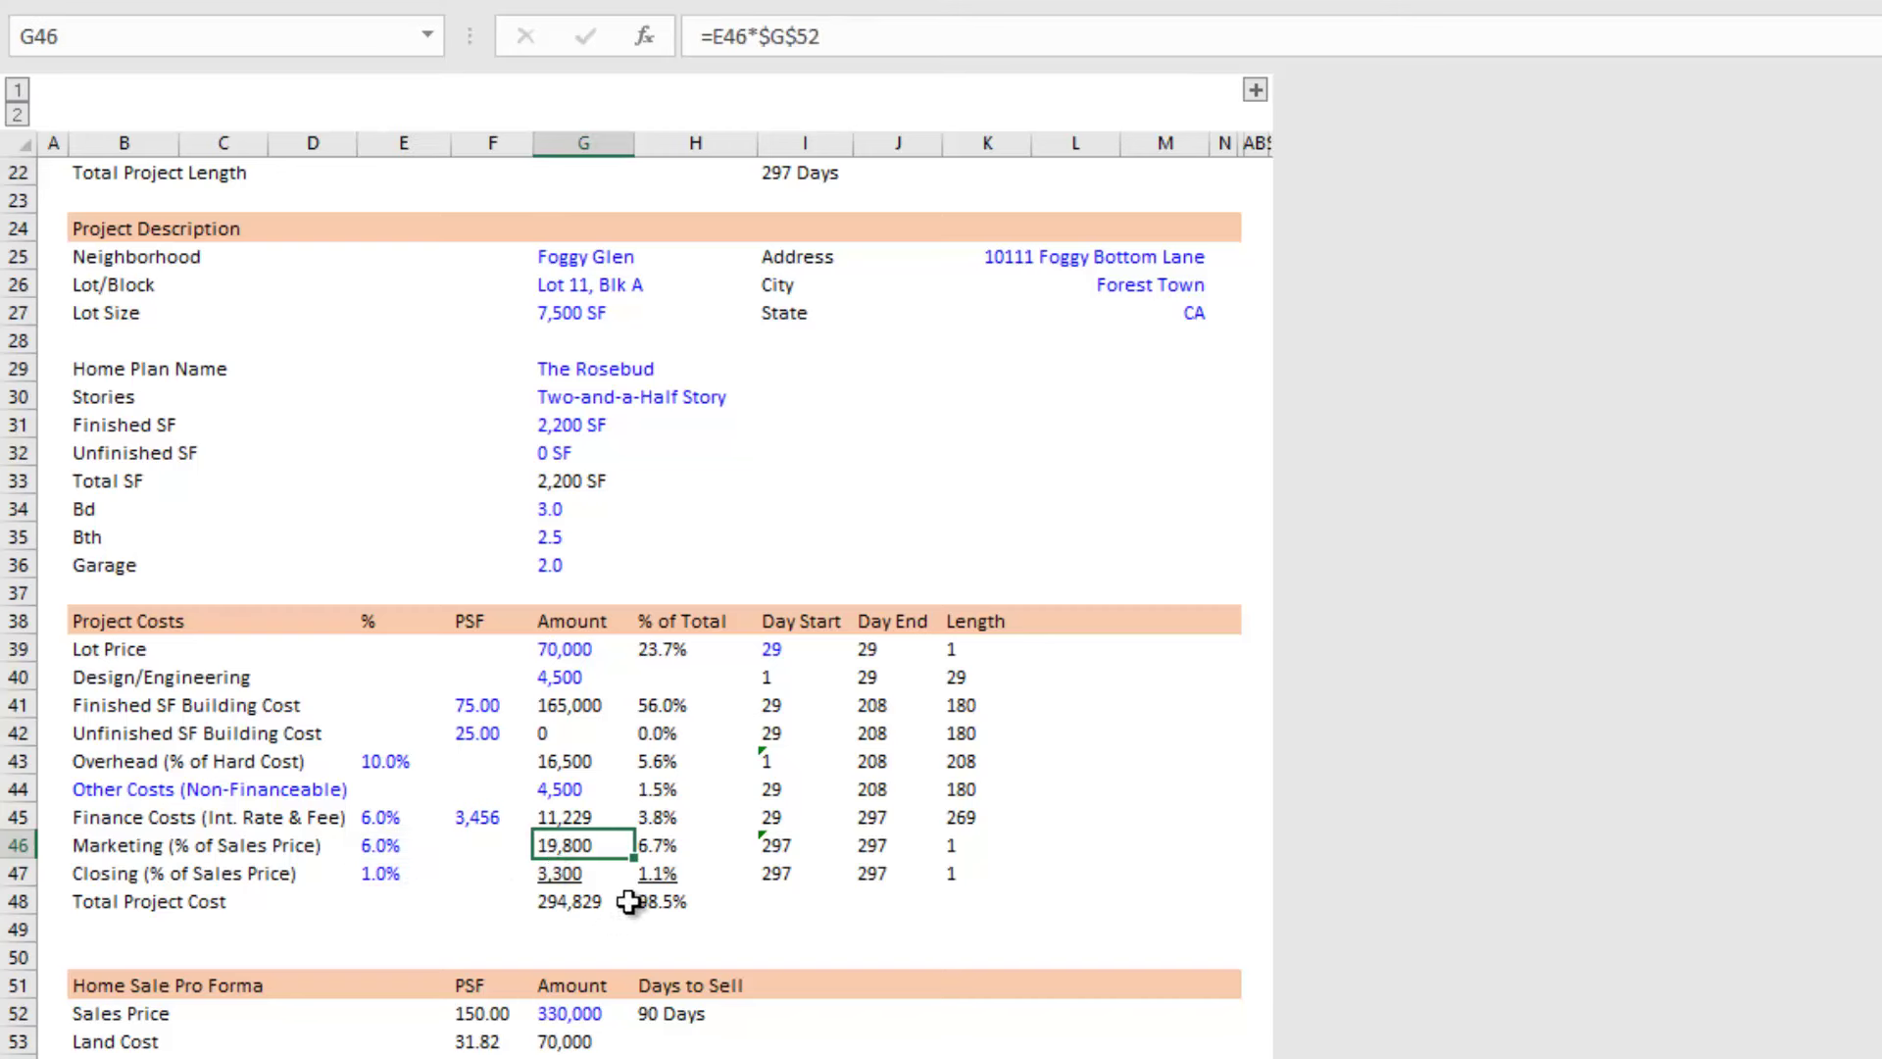
pyautogui.press('F2')
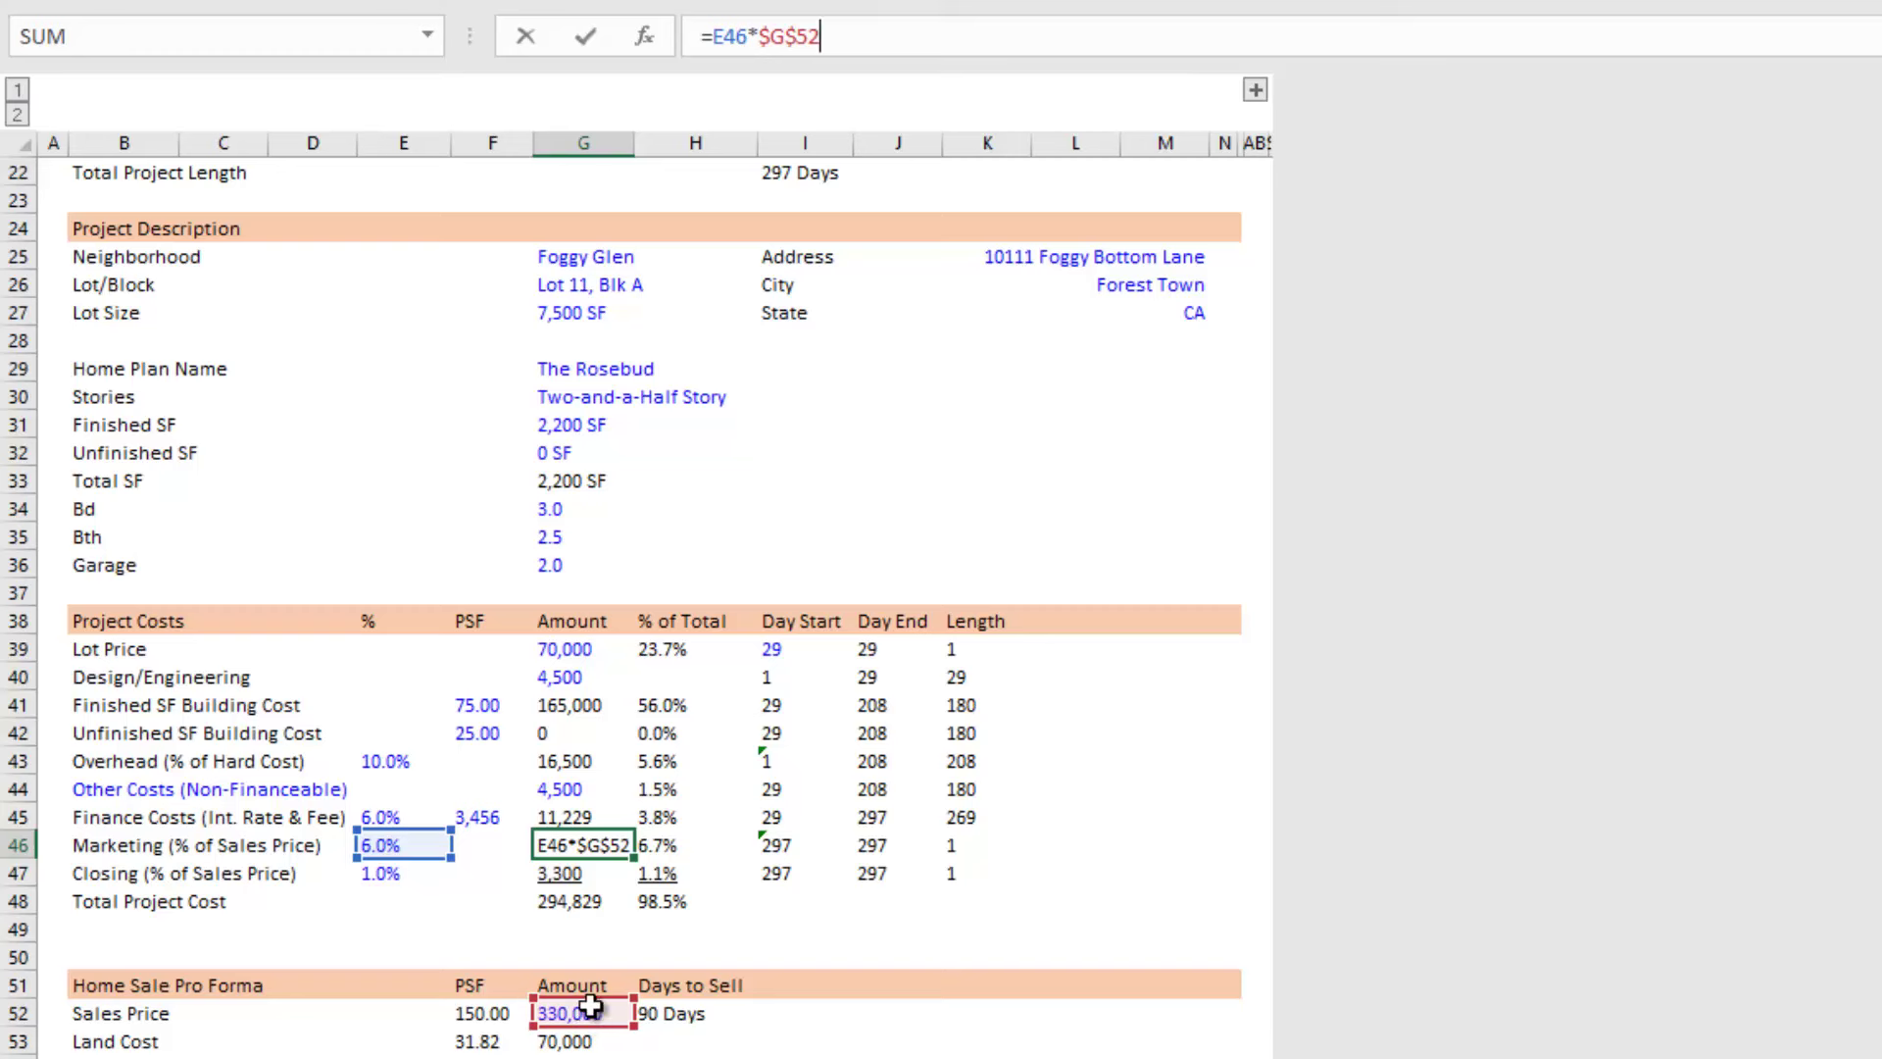
pyautogui.press('Escape')
# Step: Trace how the Closing amount in G47 is built from its percentage in E47 and the Sales Price
pyautogui.click(379, 875)
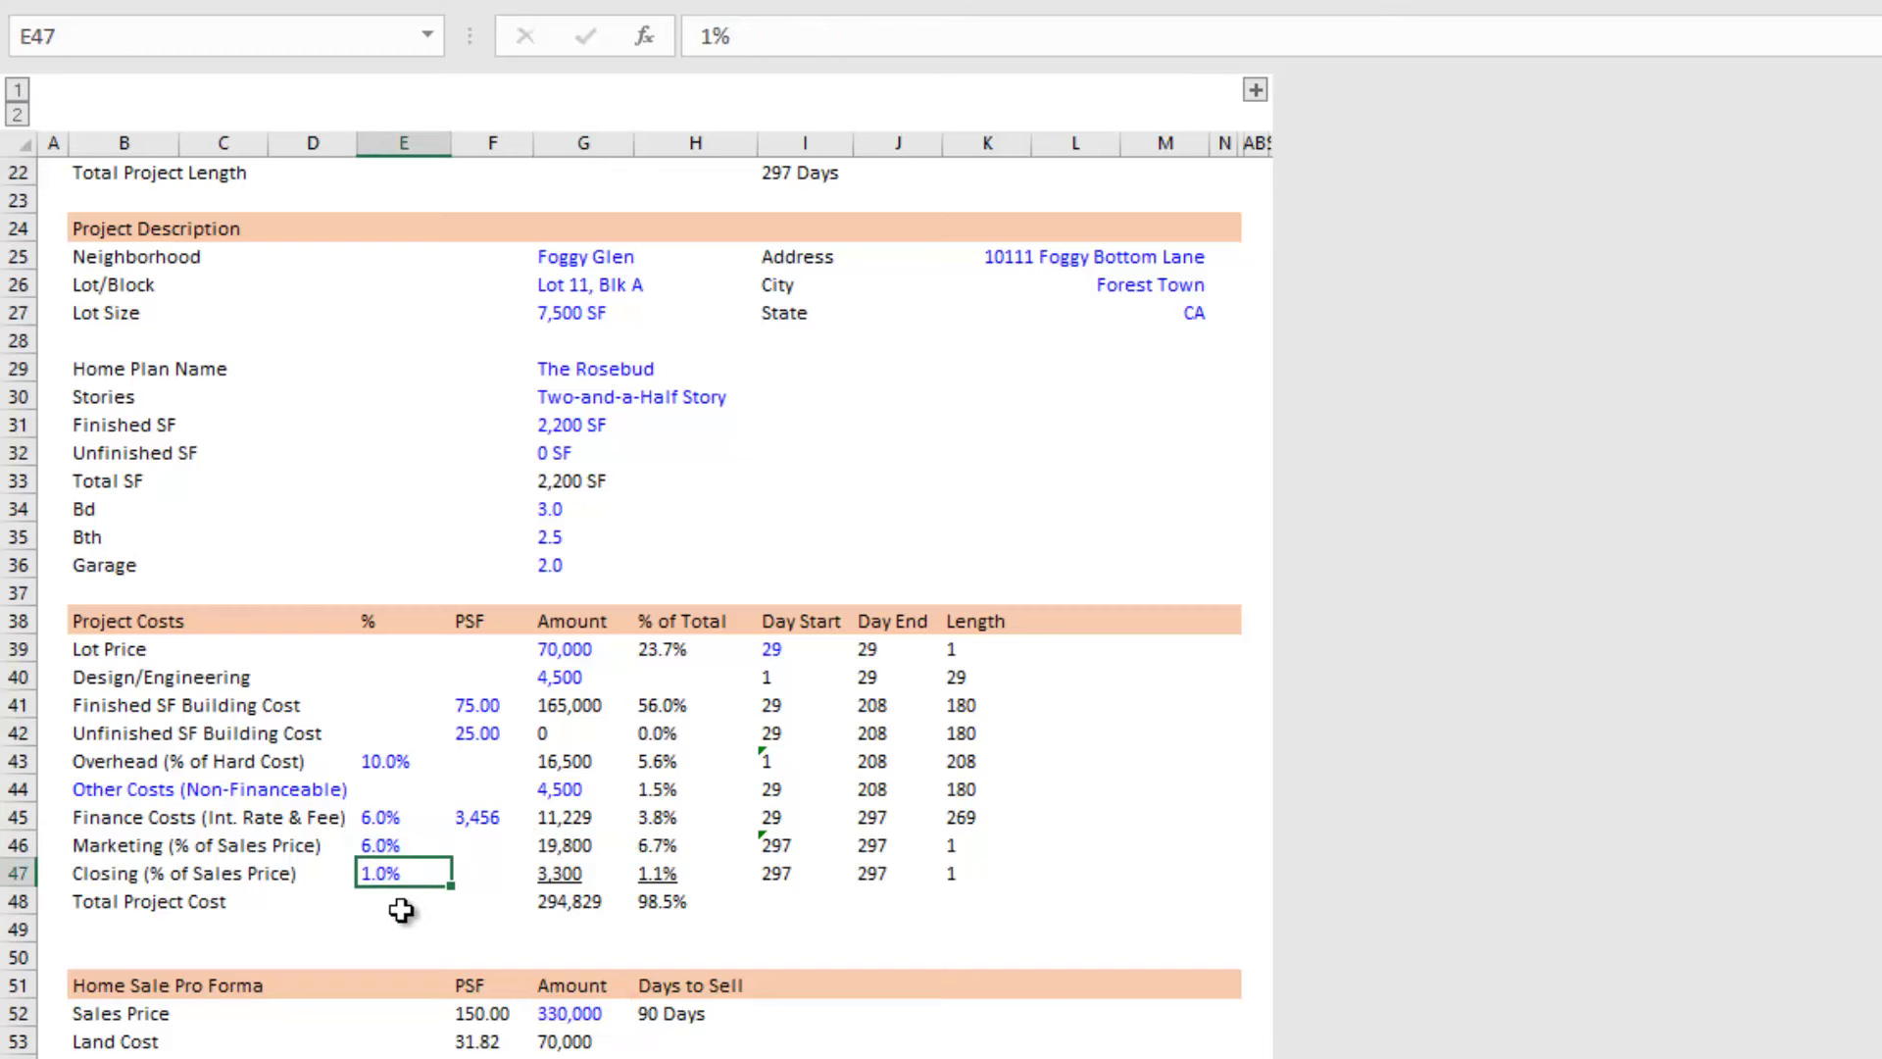
pyautogui.click(576, 874)
pyautogui.click(382, 877)
pyautogui.click(563, 880)
pyautogui.press('F2')
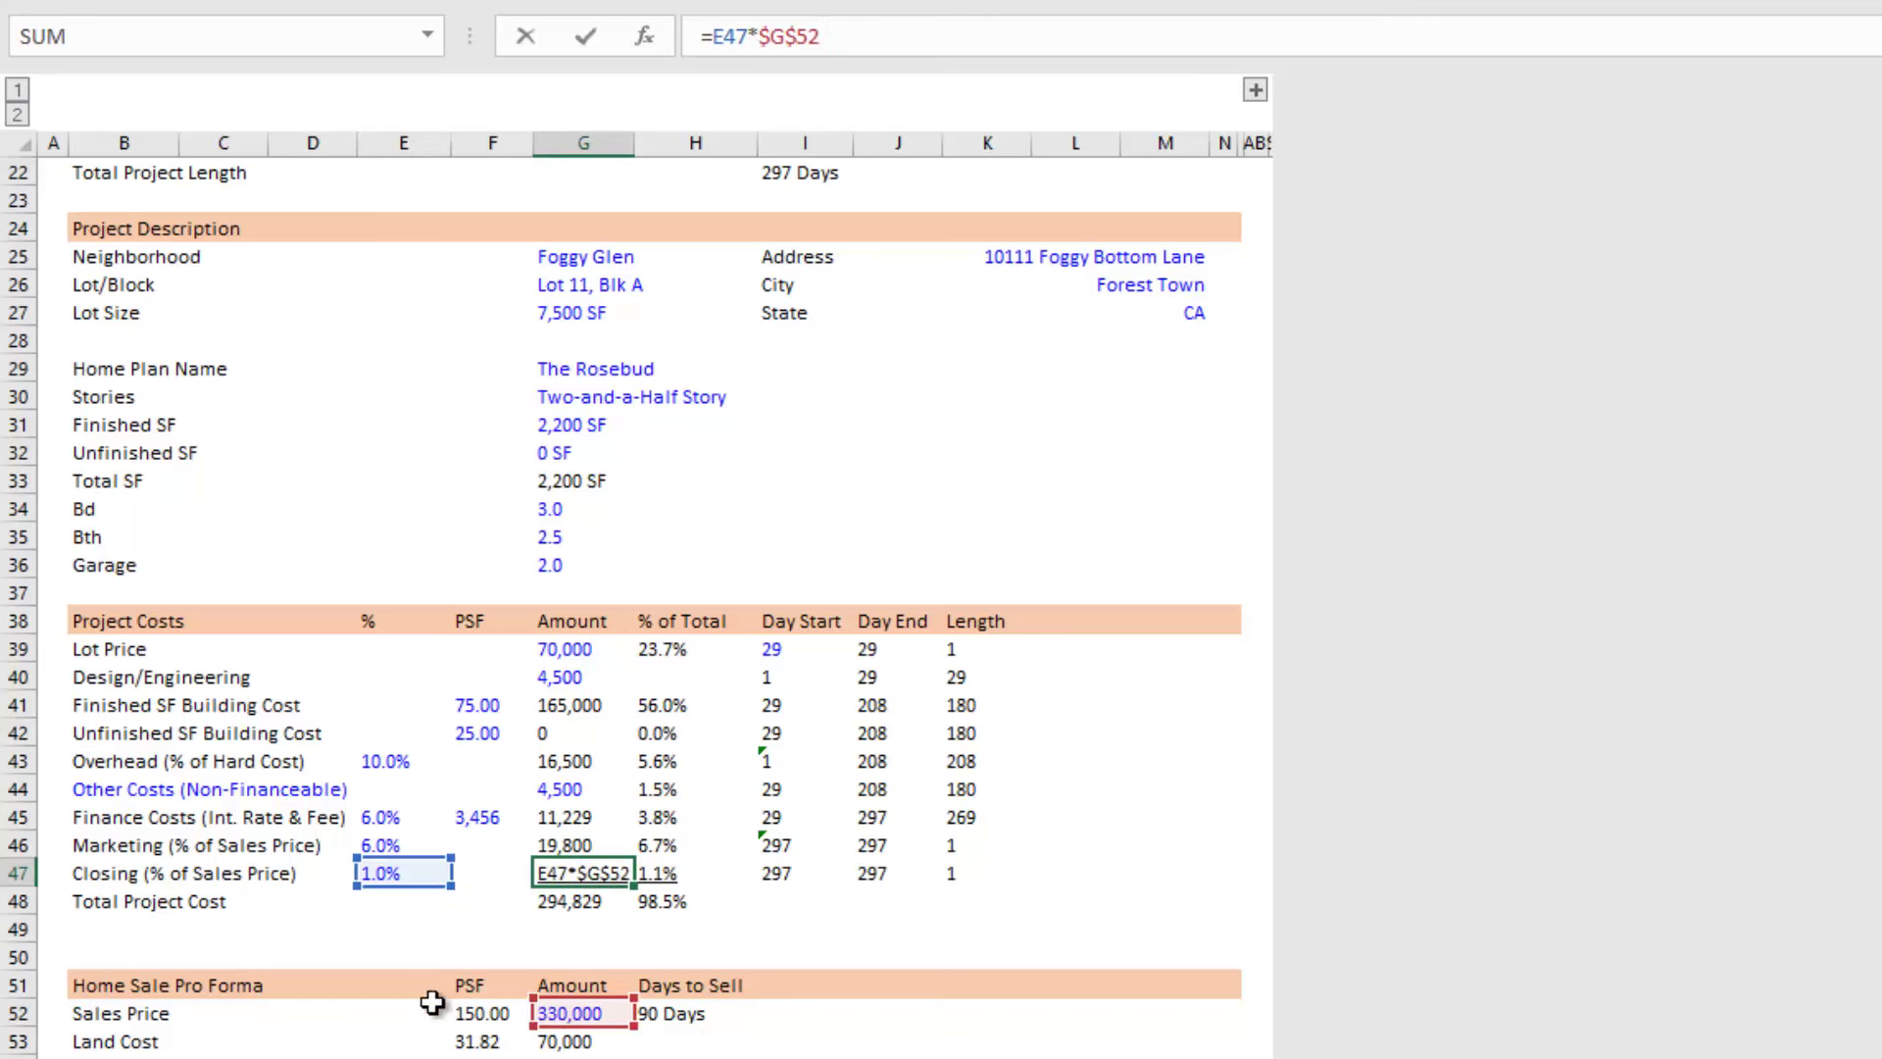
pyautogui.press('Escape')
# Step: Inspect the Total Project Cost sum formulas in the Amount and % of Total columns
pyautogui.press('Down')
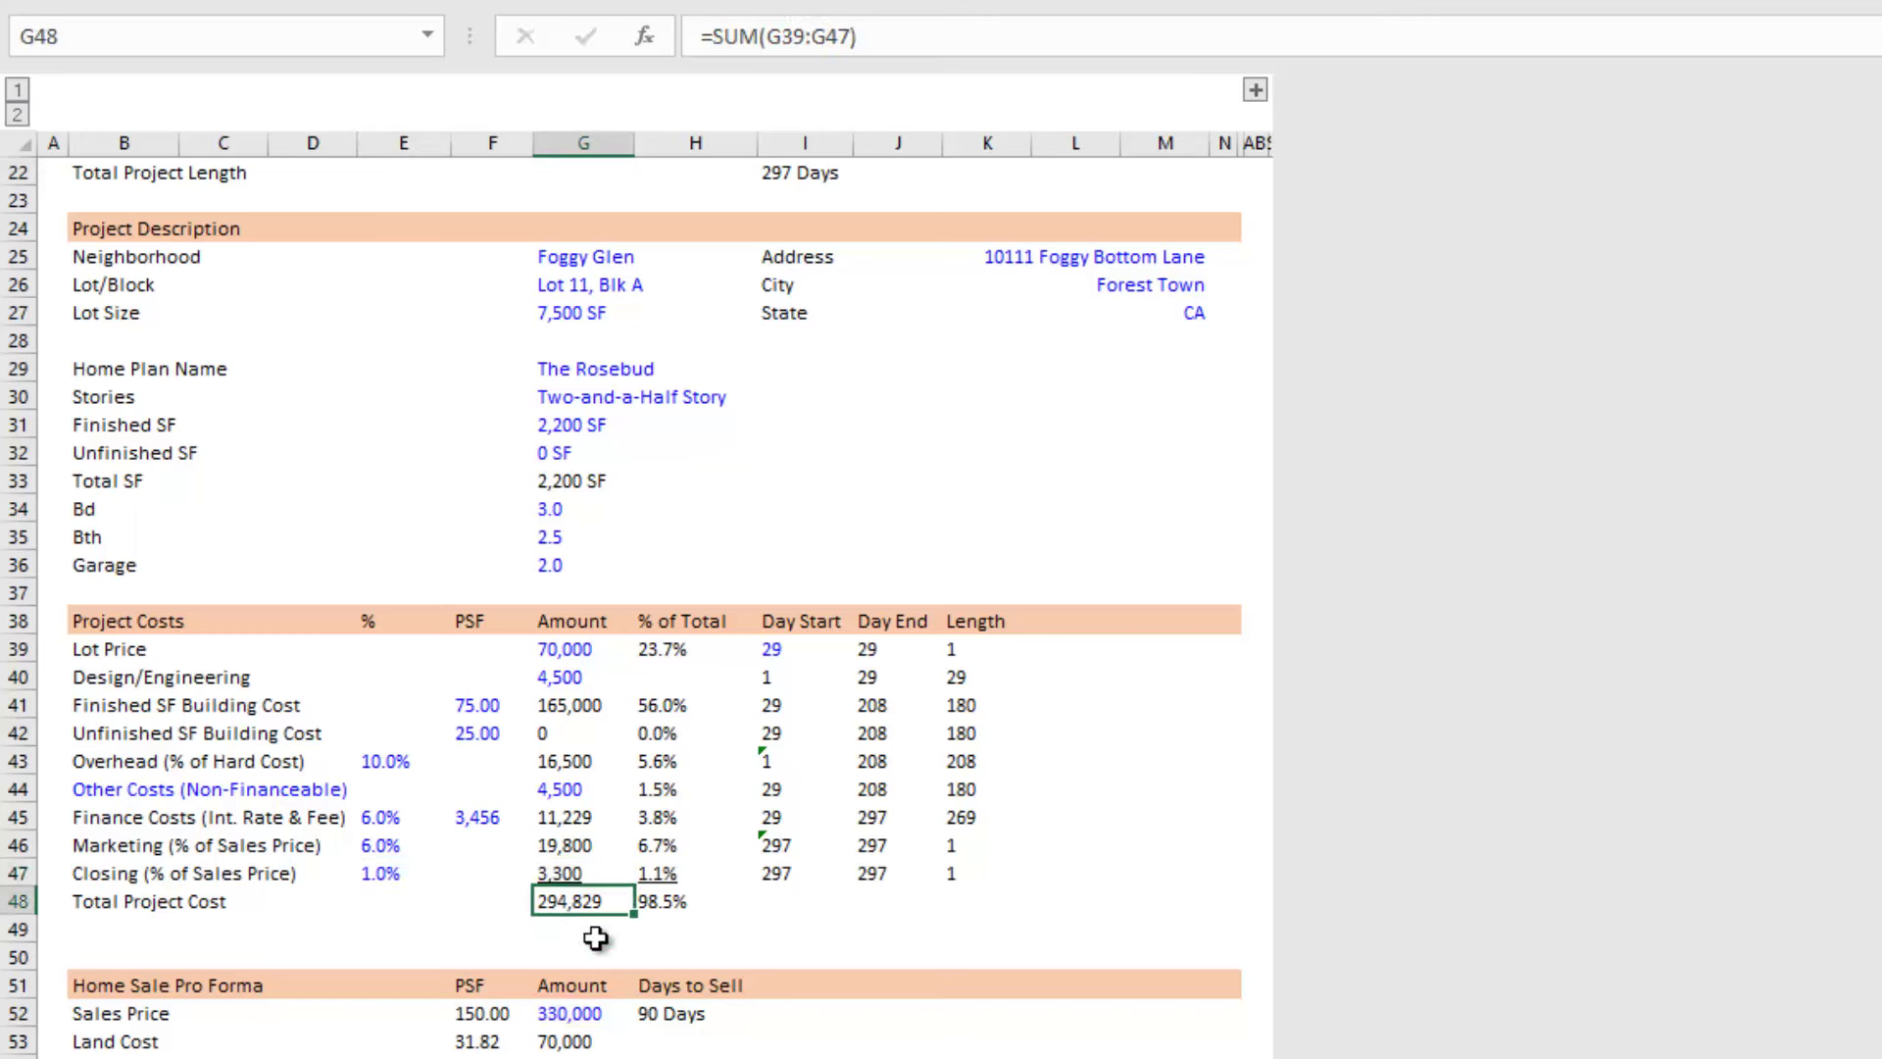
pyautogui.press('F2')
pyautogui.press('Escape')
pyautogui.press('Right')
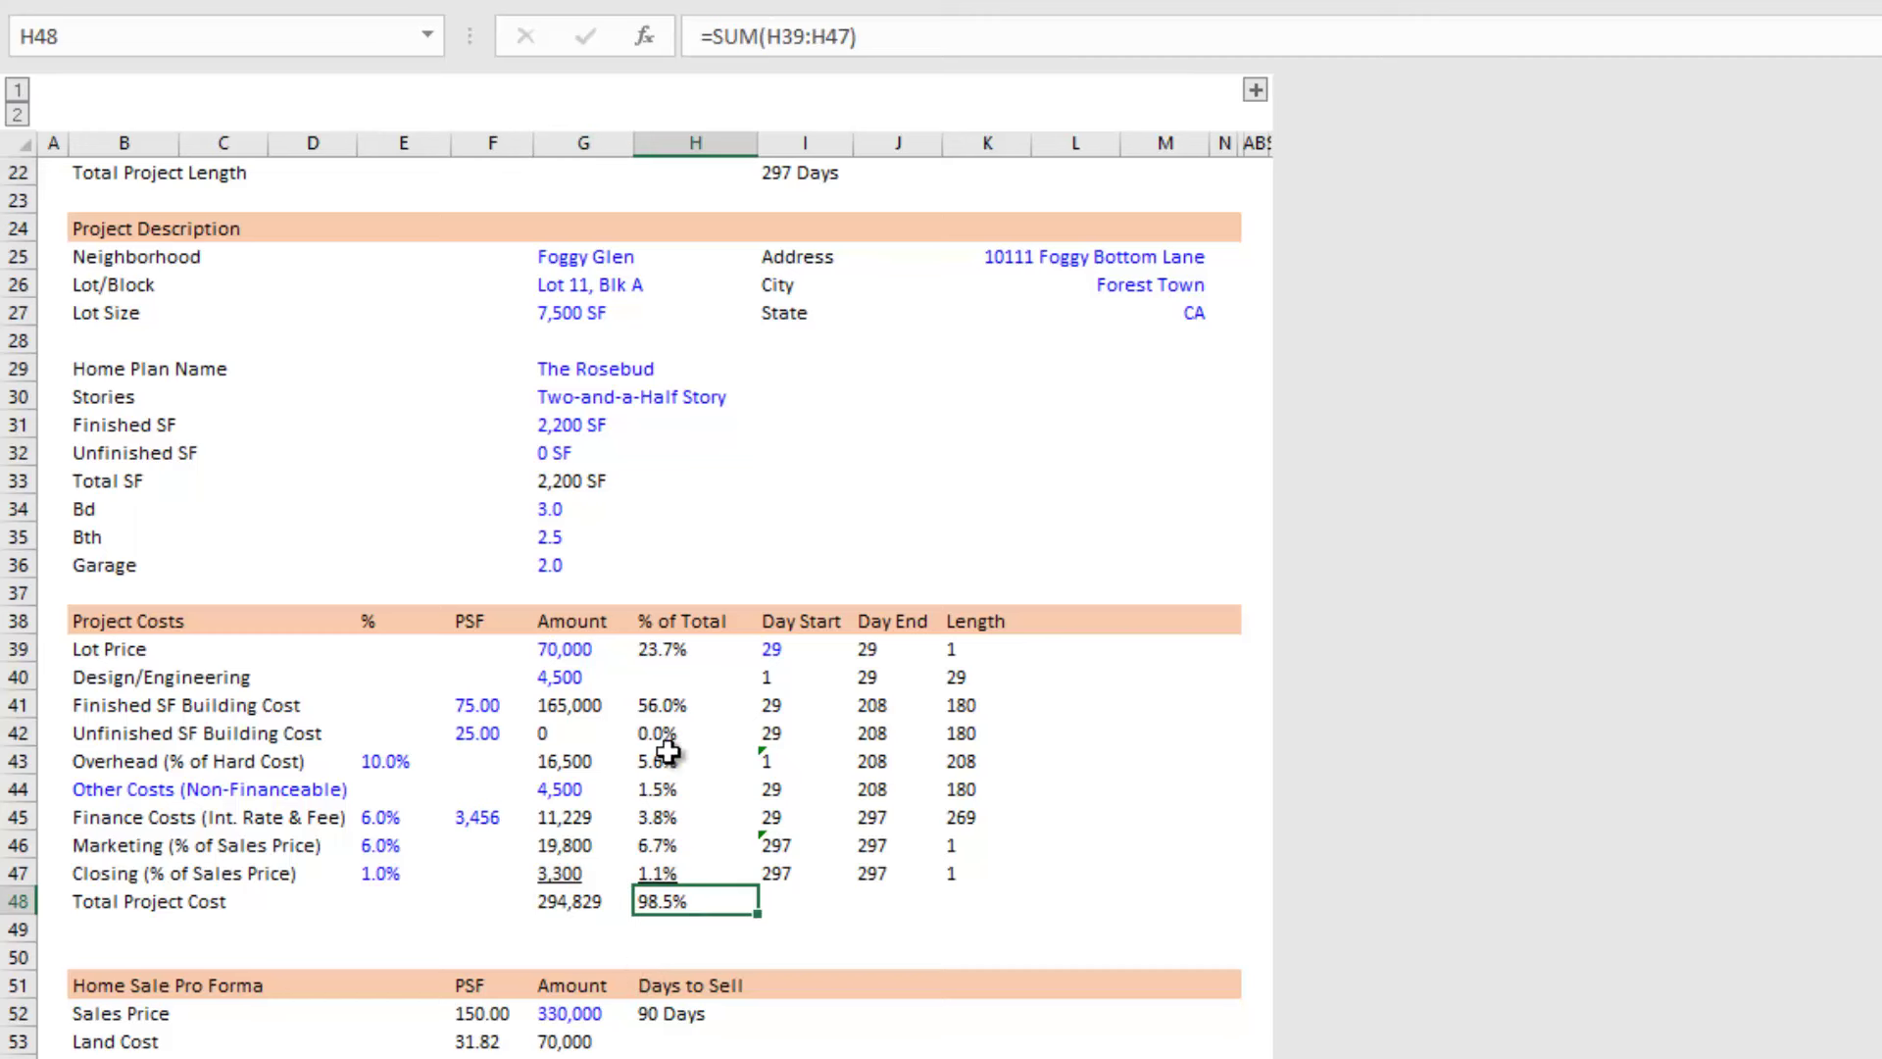
# Step: Fill in the missing Design/Engineering % of Total in H40 by copying the Lot Price formula from H39, and recheck the Total Project Cost
pyautogui.click(661, 678)
pyautogui.press('Up')
pyautogui.hotkey('ctrl', 'c')
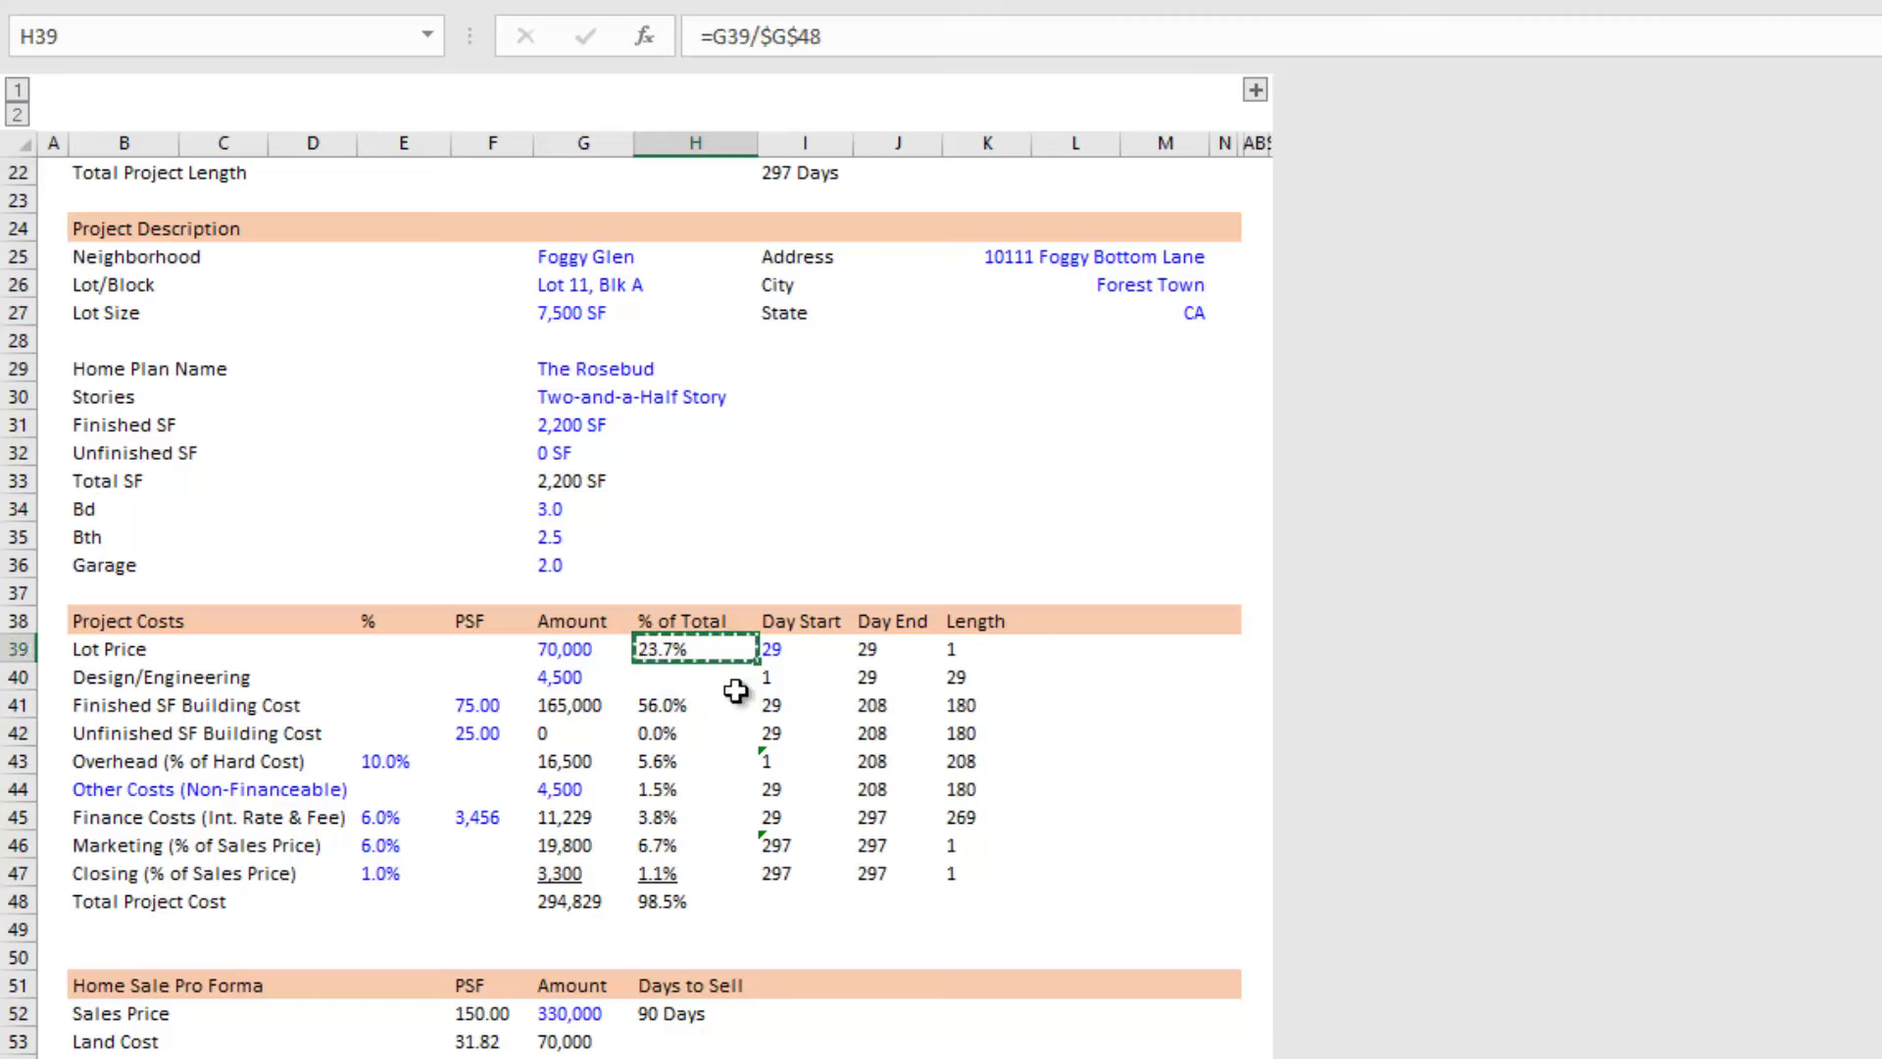
pyautogui.press('Down')
pyautogui.hotkey('ctrl', 'v')
pyautogui.press('Down')
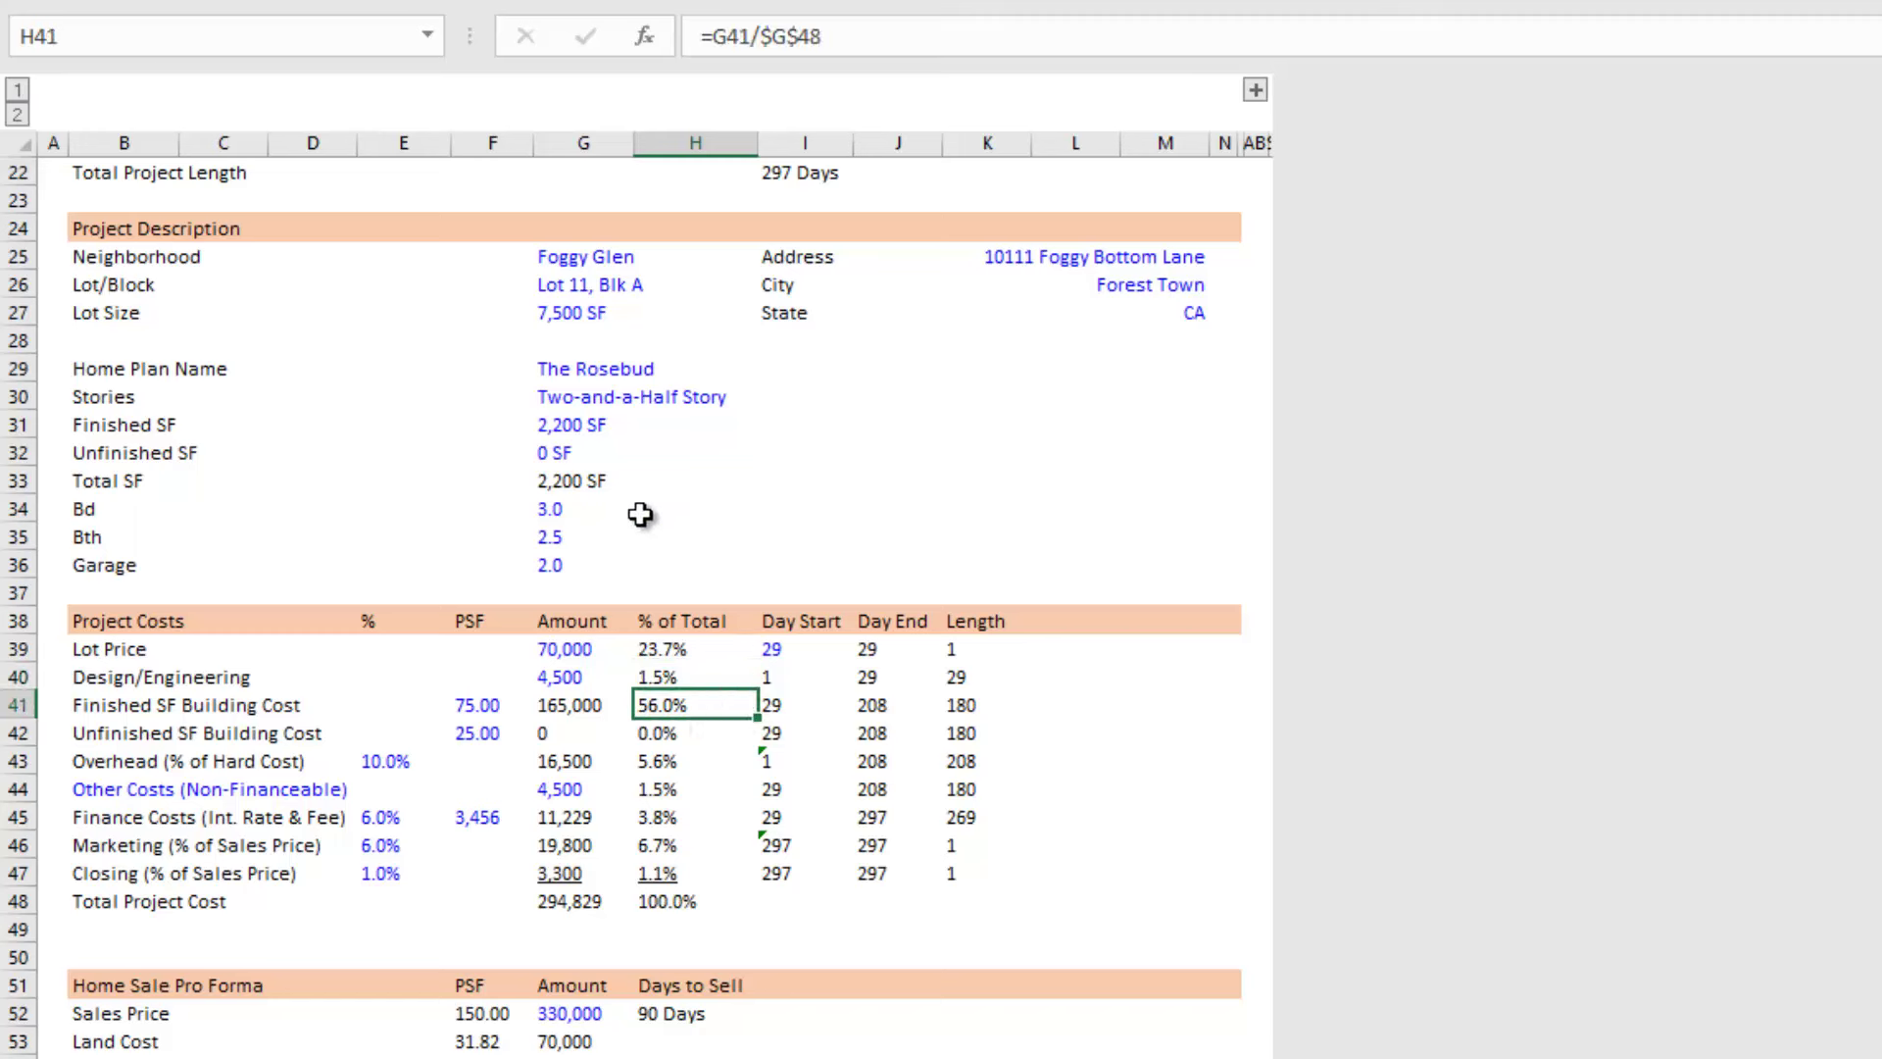
pyautogui.click(588, 901)
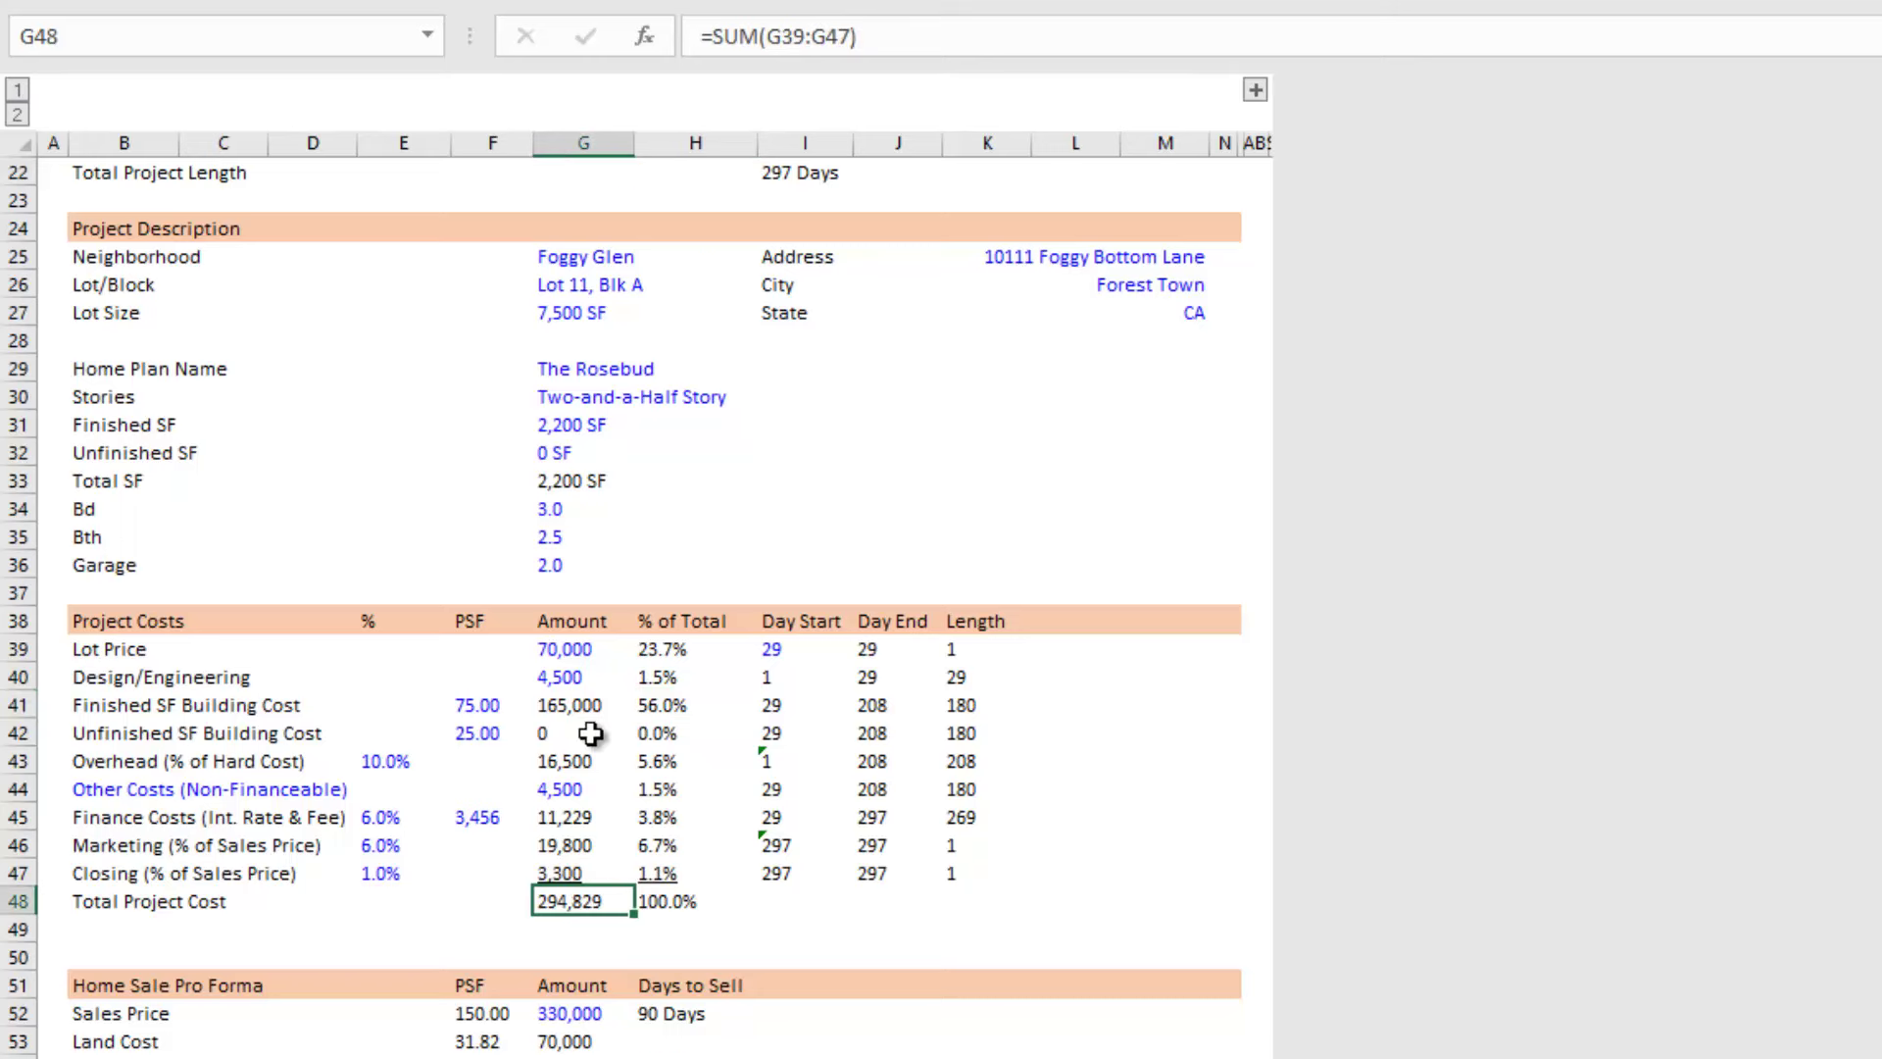
# Step: Compare the Home Sale Pro Forma section with the Summary section at the start of the sheet
pyautogui.scroll(-5, 593, 613)
pyautogui.click(125, 566)
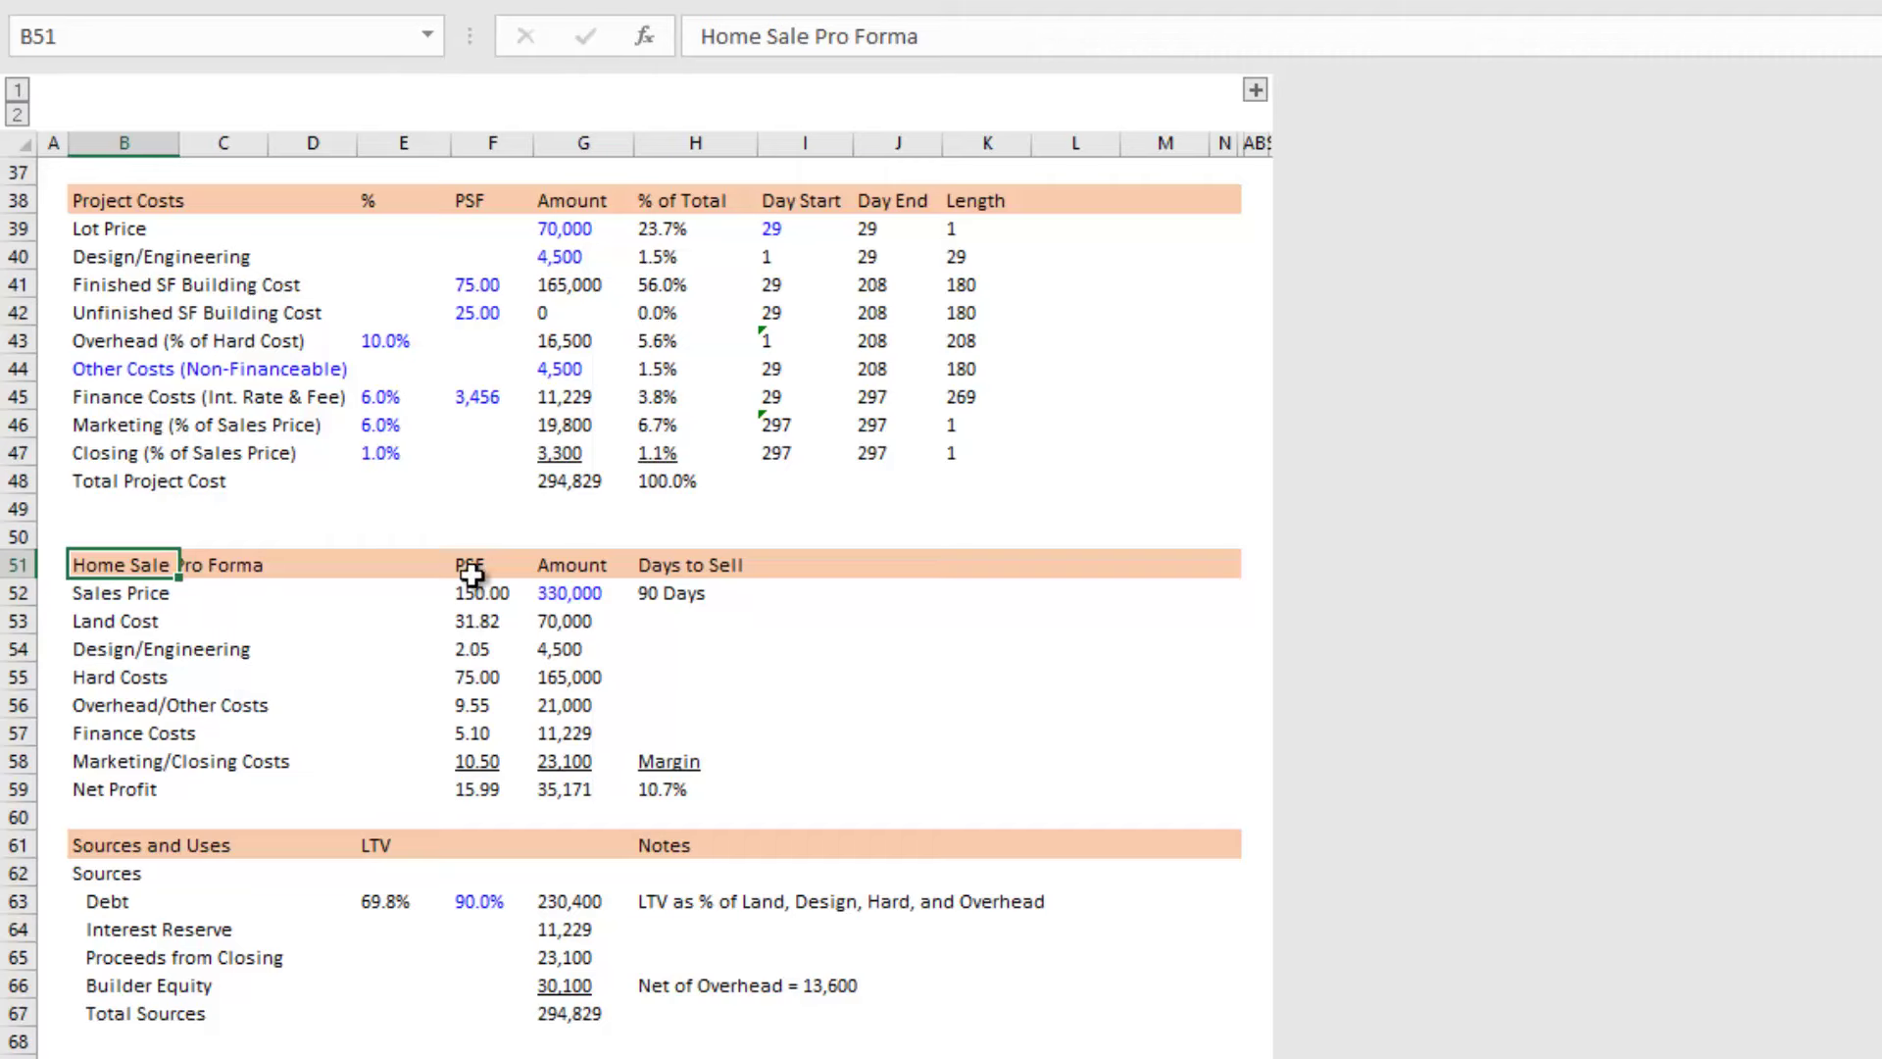
pyautogui.scroll(1, 440, 601)
pyautogui.scroll(11, 440, 602)
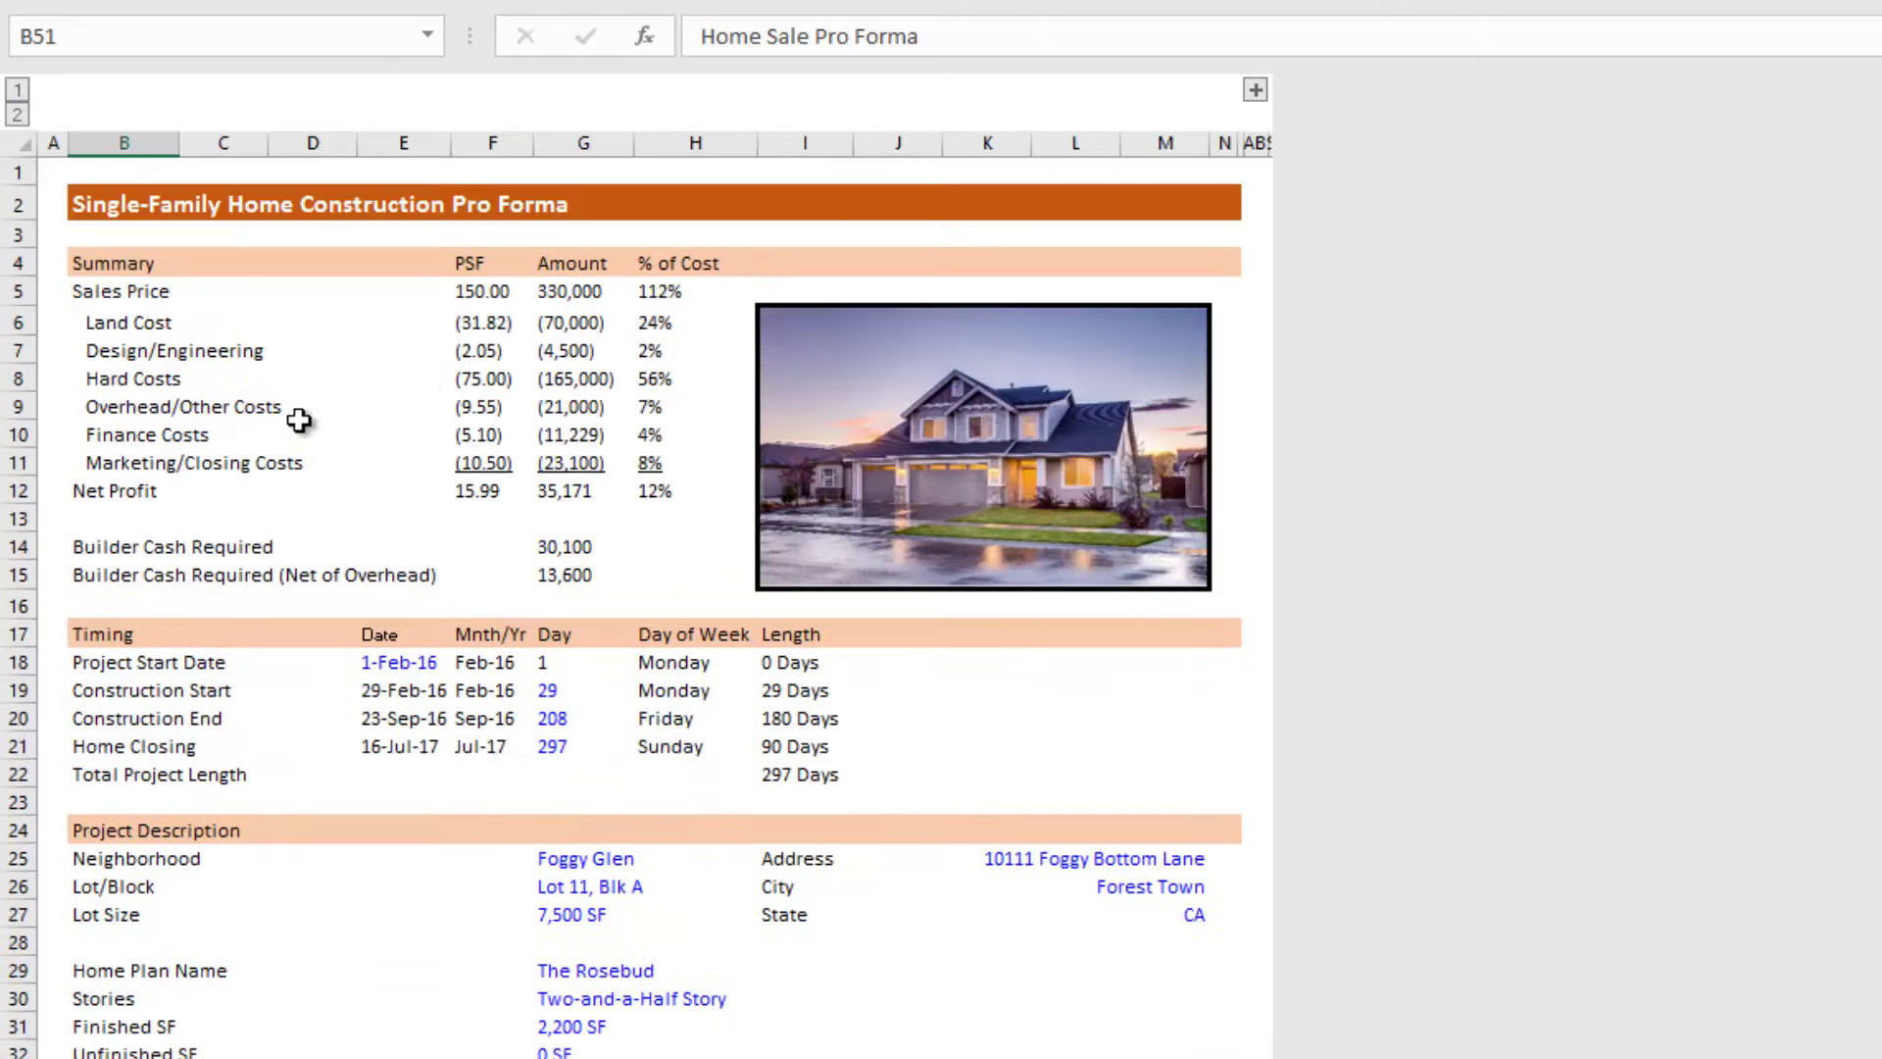
pyautogui.scroll(-12, 302, 406)
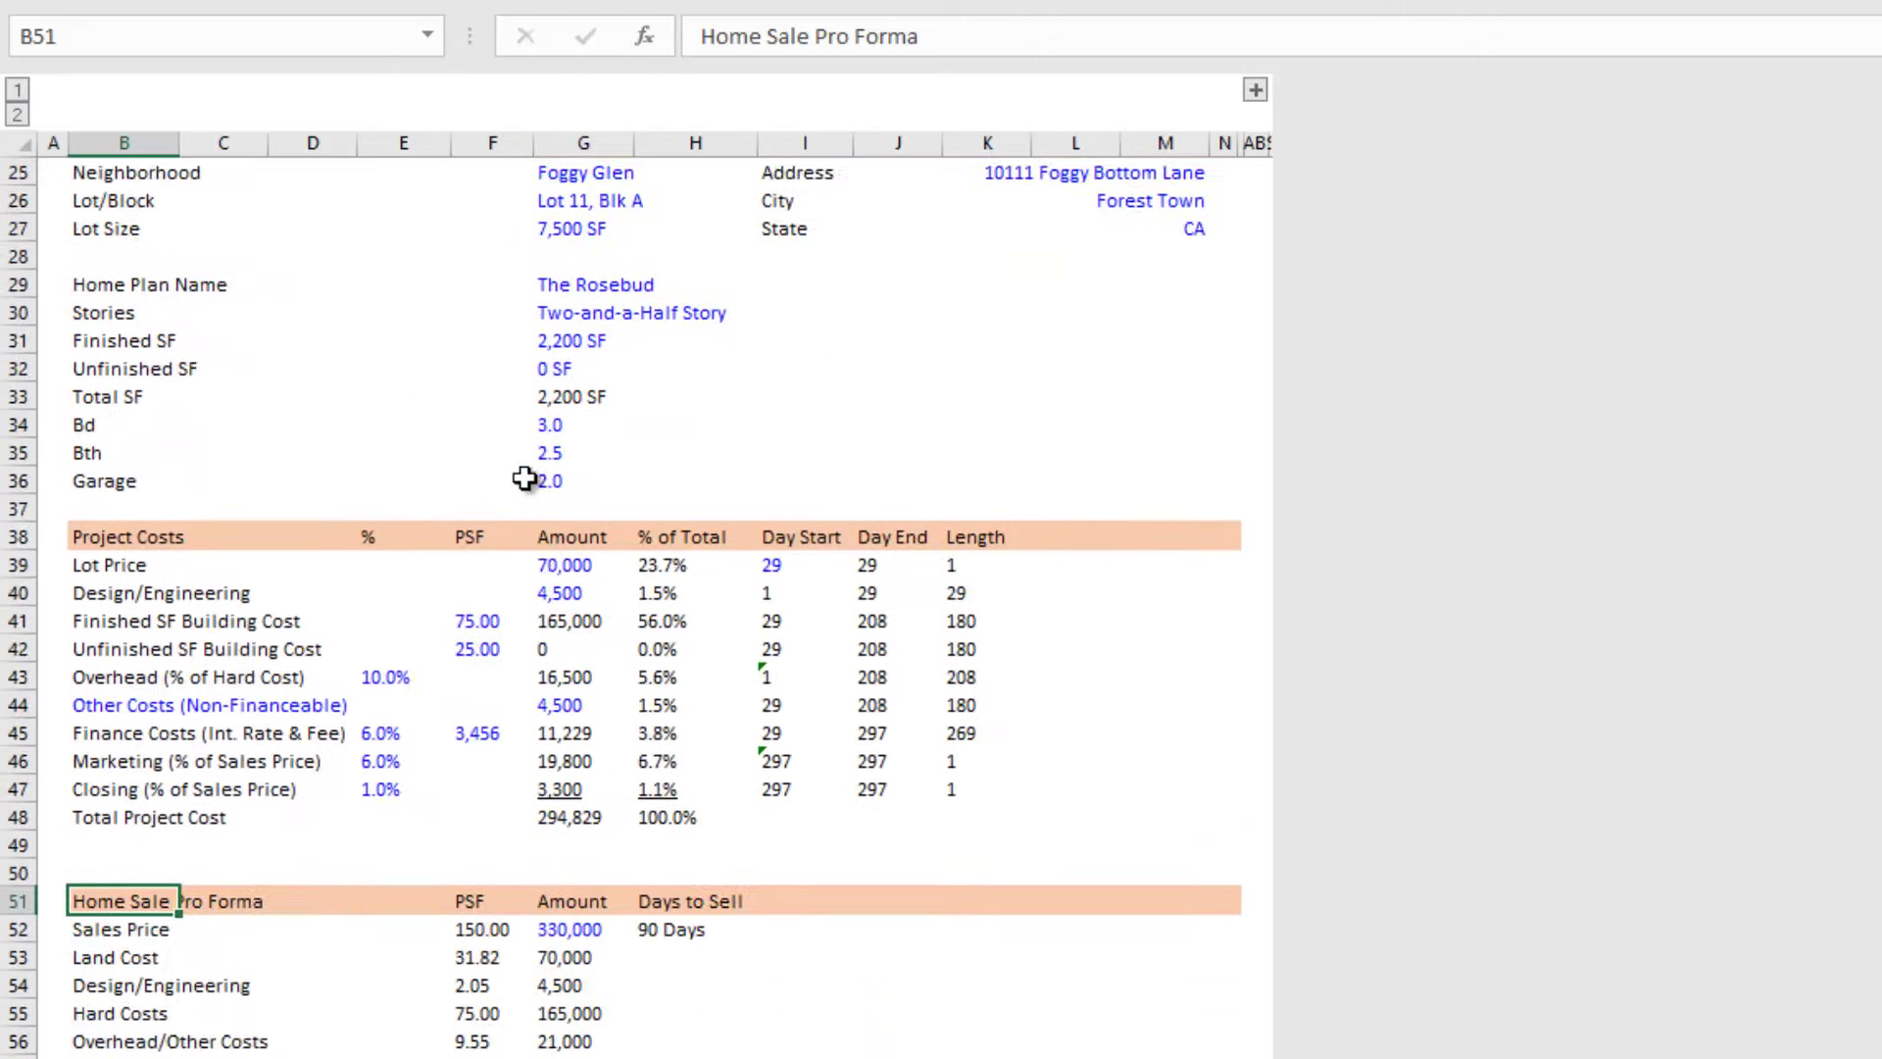
# Step: Examine the Sales Price amount in G52 and the source of its Days to Sell in H52
pyautogui.click(541, 594)
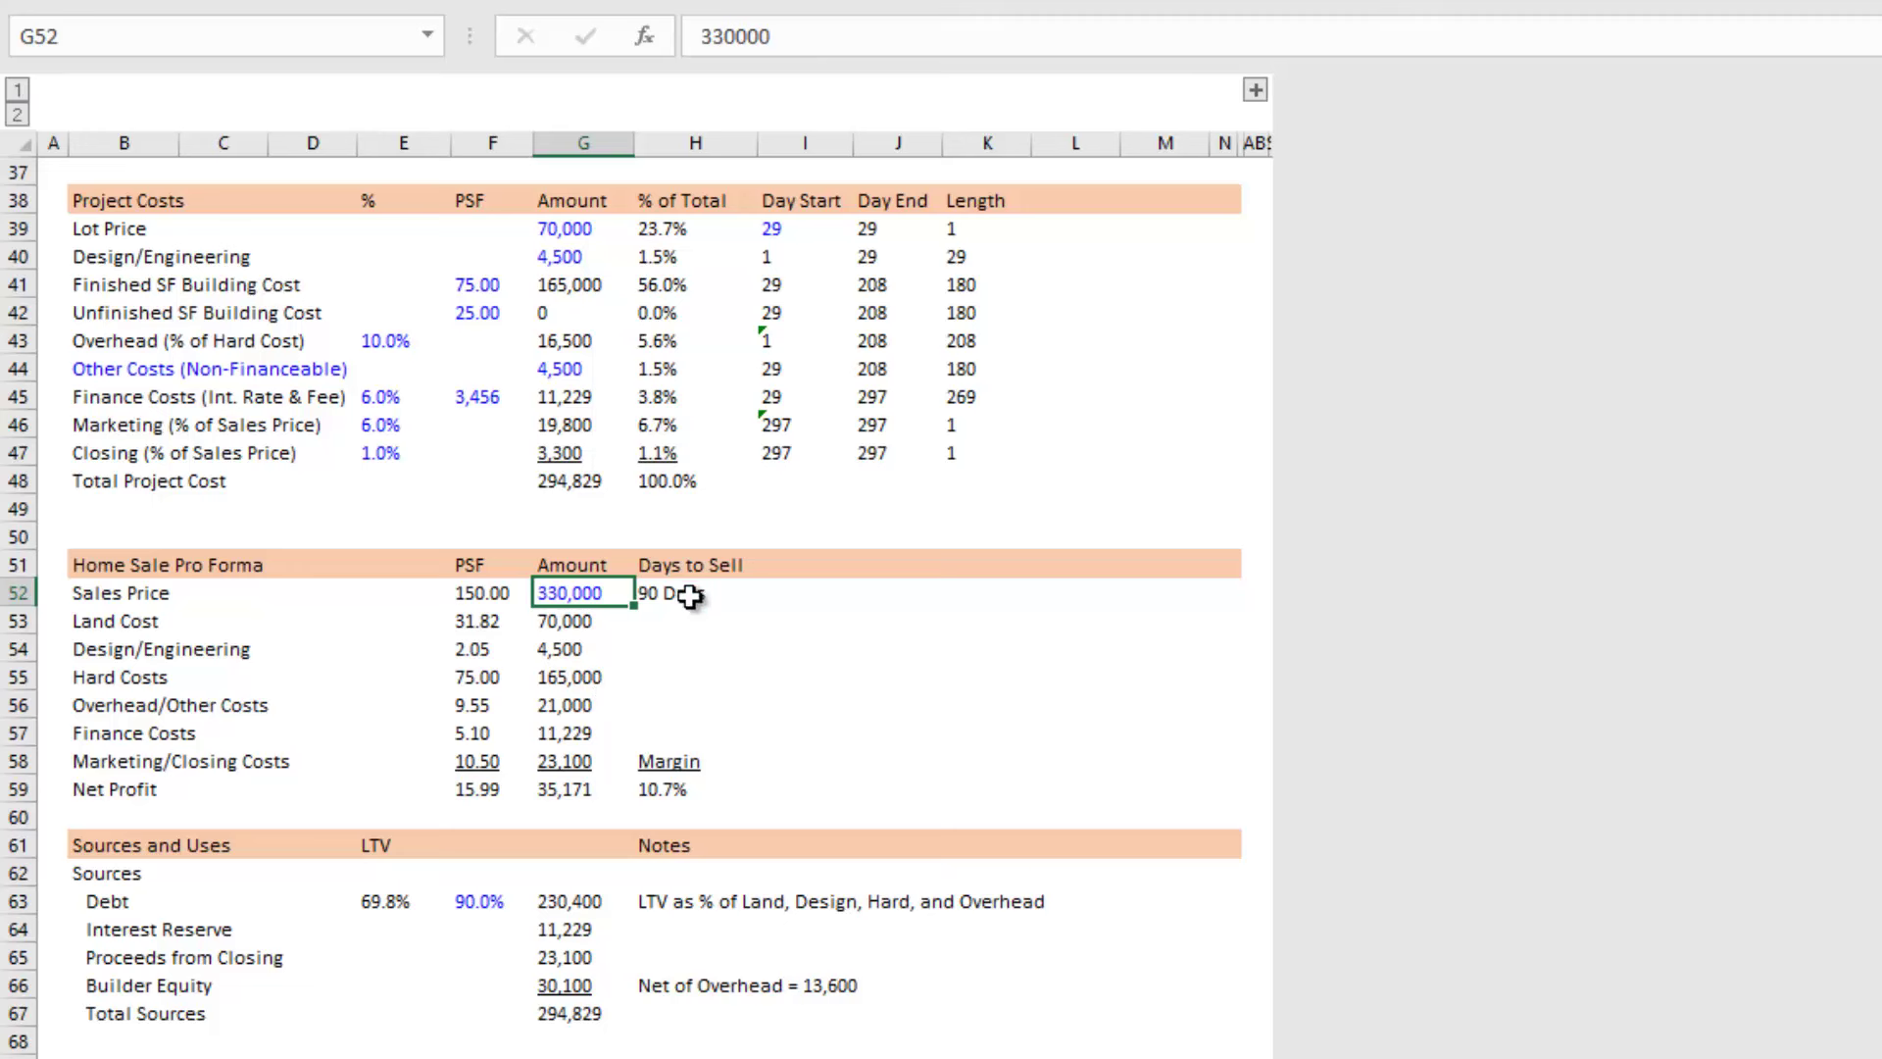
pyautogui.click(690, 596)
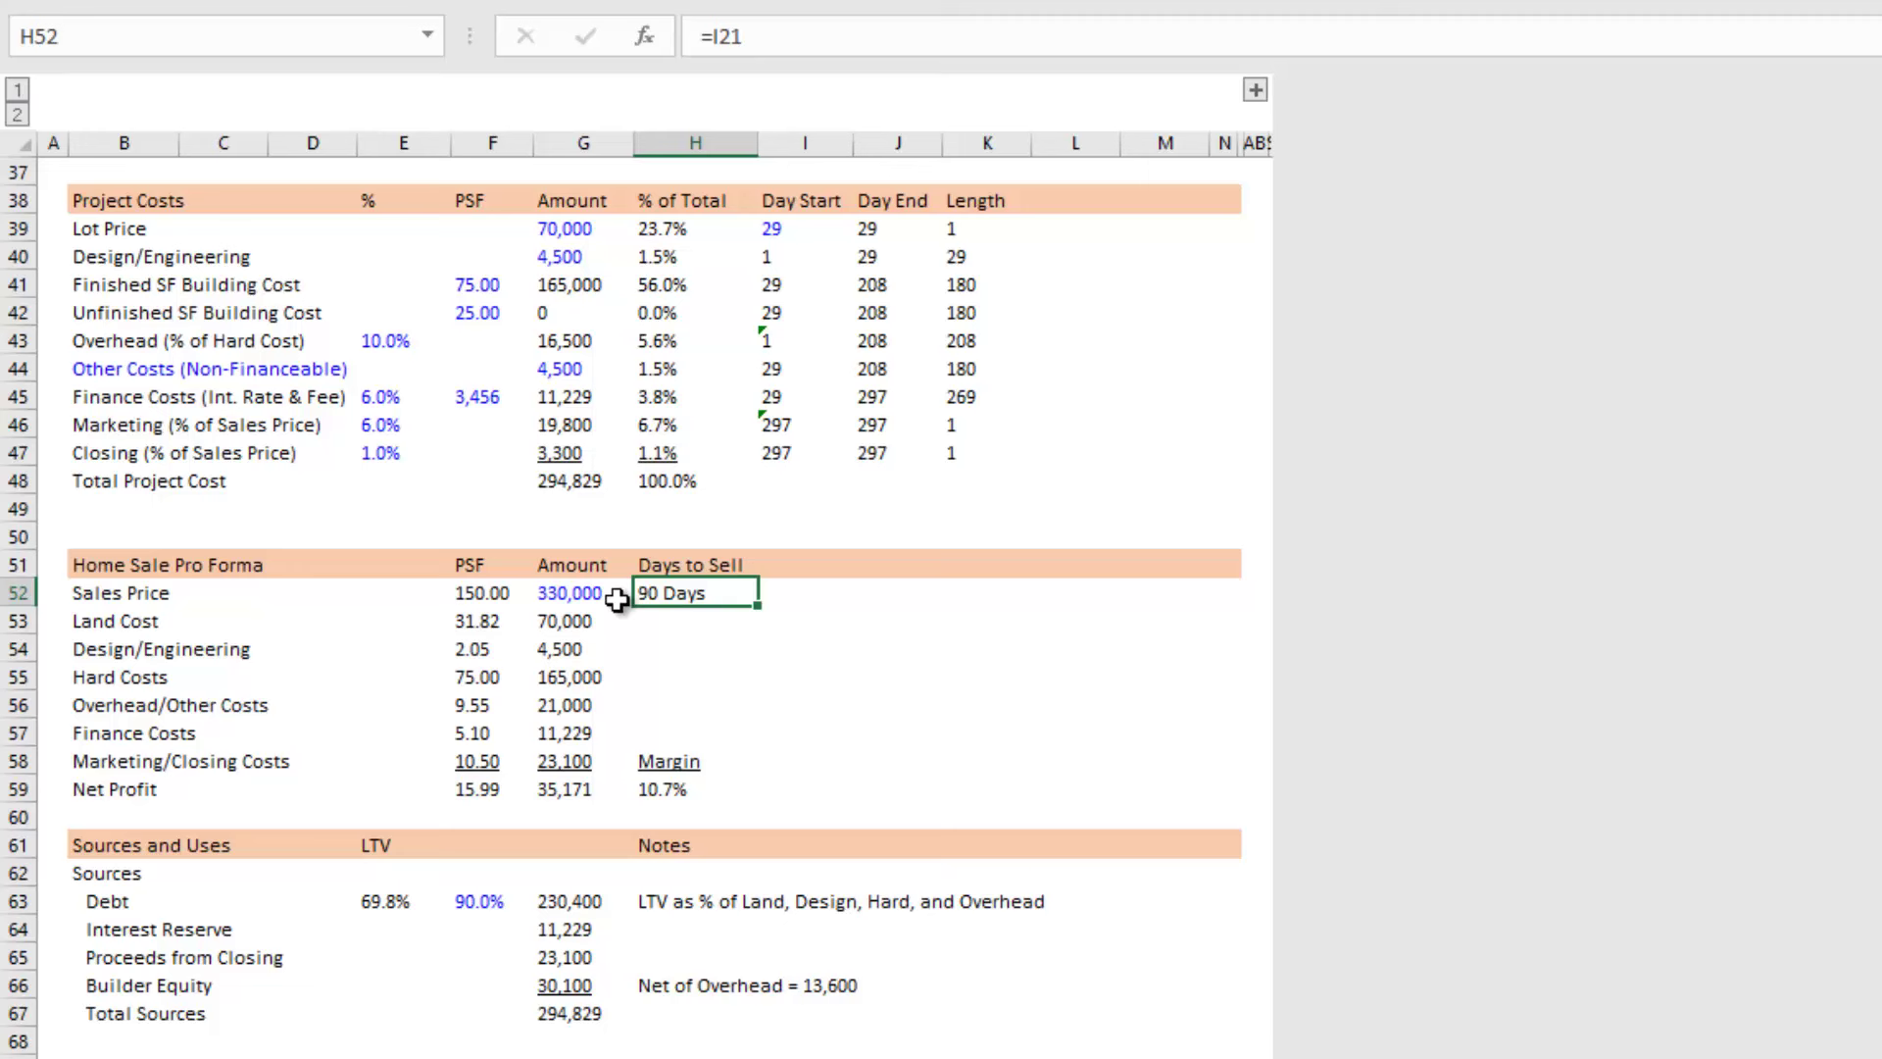
pyautogui.click(572, 574)
pyautogui.click(586, 592)
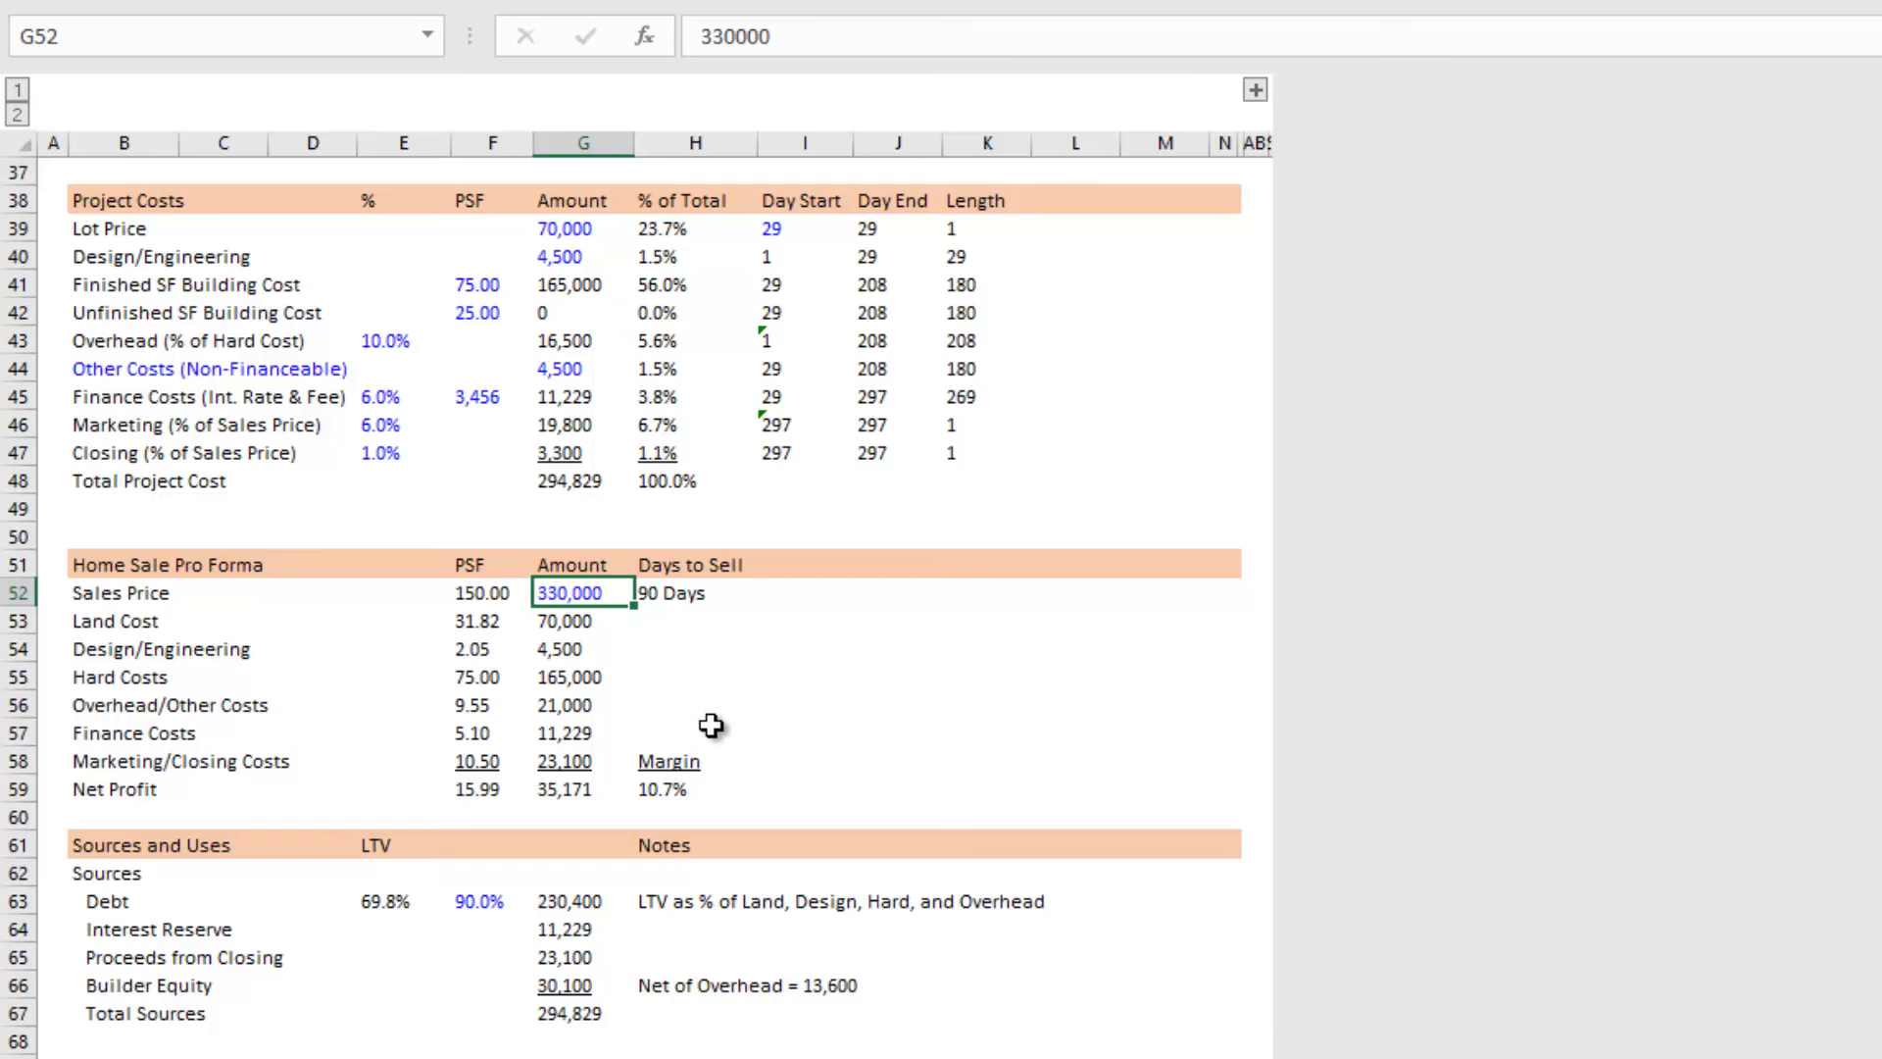
# Step: Review the Home Sale Pro Forma lines from Land Cost to Net Profit, checking where the Land Cost amount is linked from
pyautogui.click(580, 622)
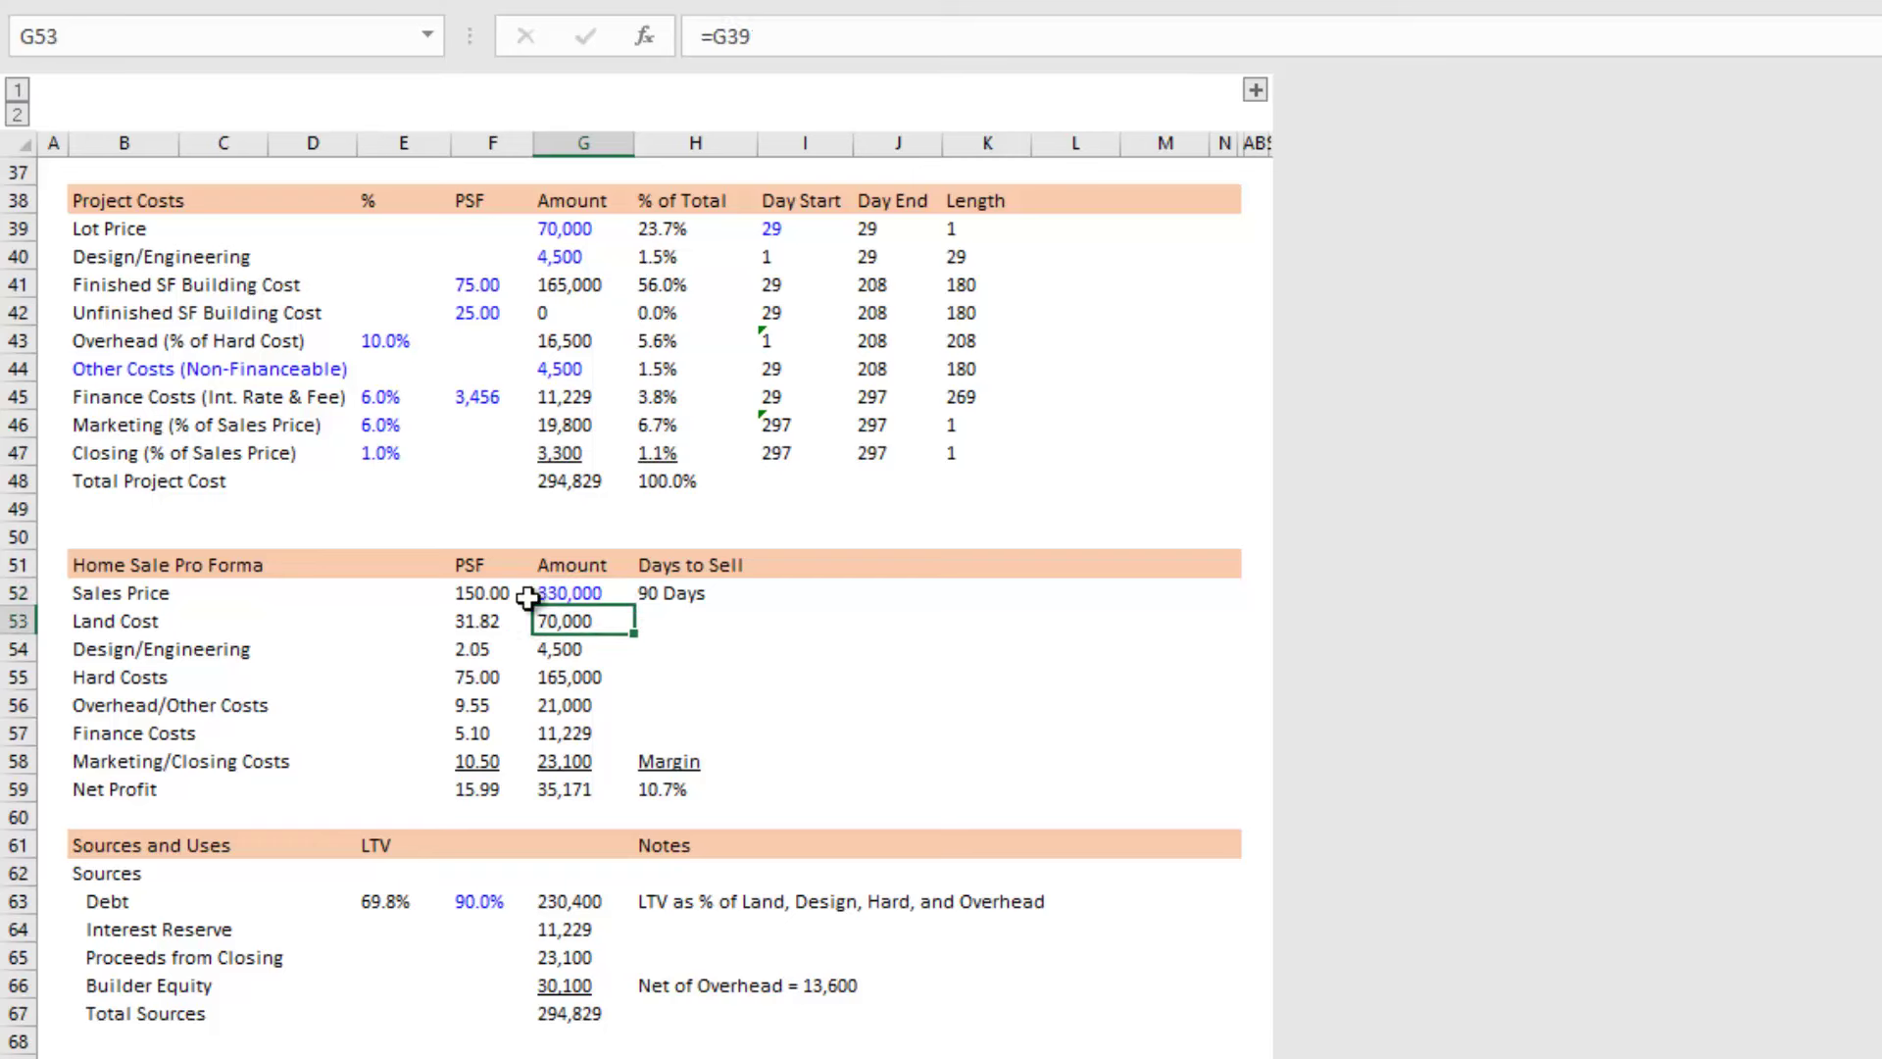
pyautogui.click(149, 621)
pyautogui.click(145, 649)
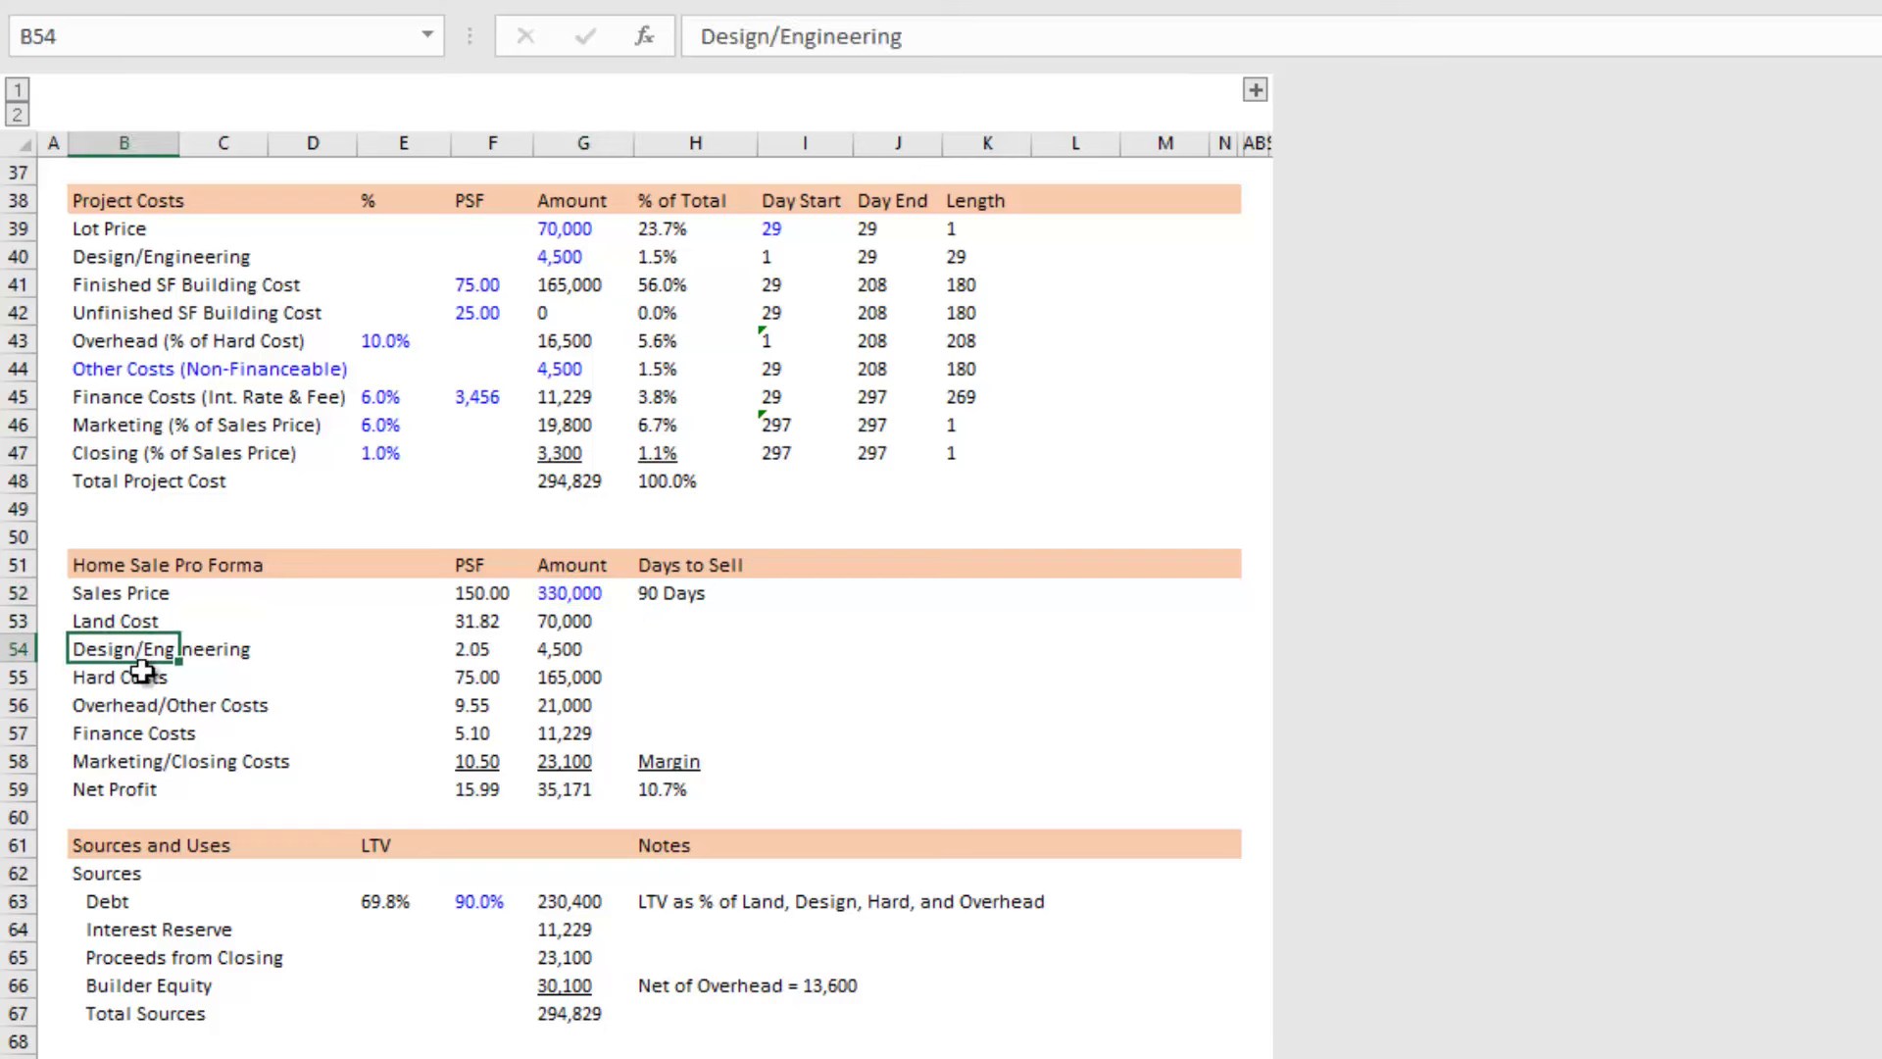
pyautogui.click(138, 679)
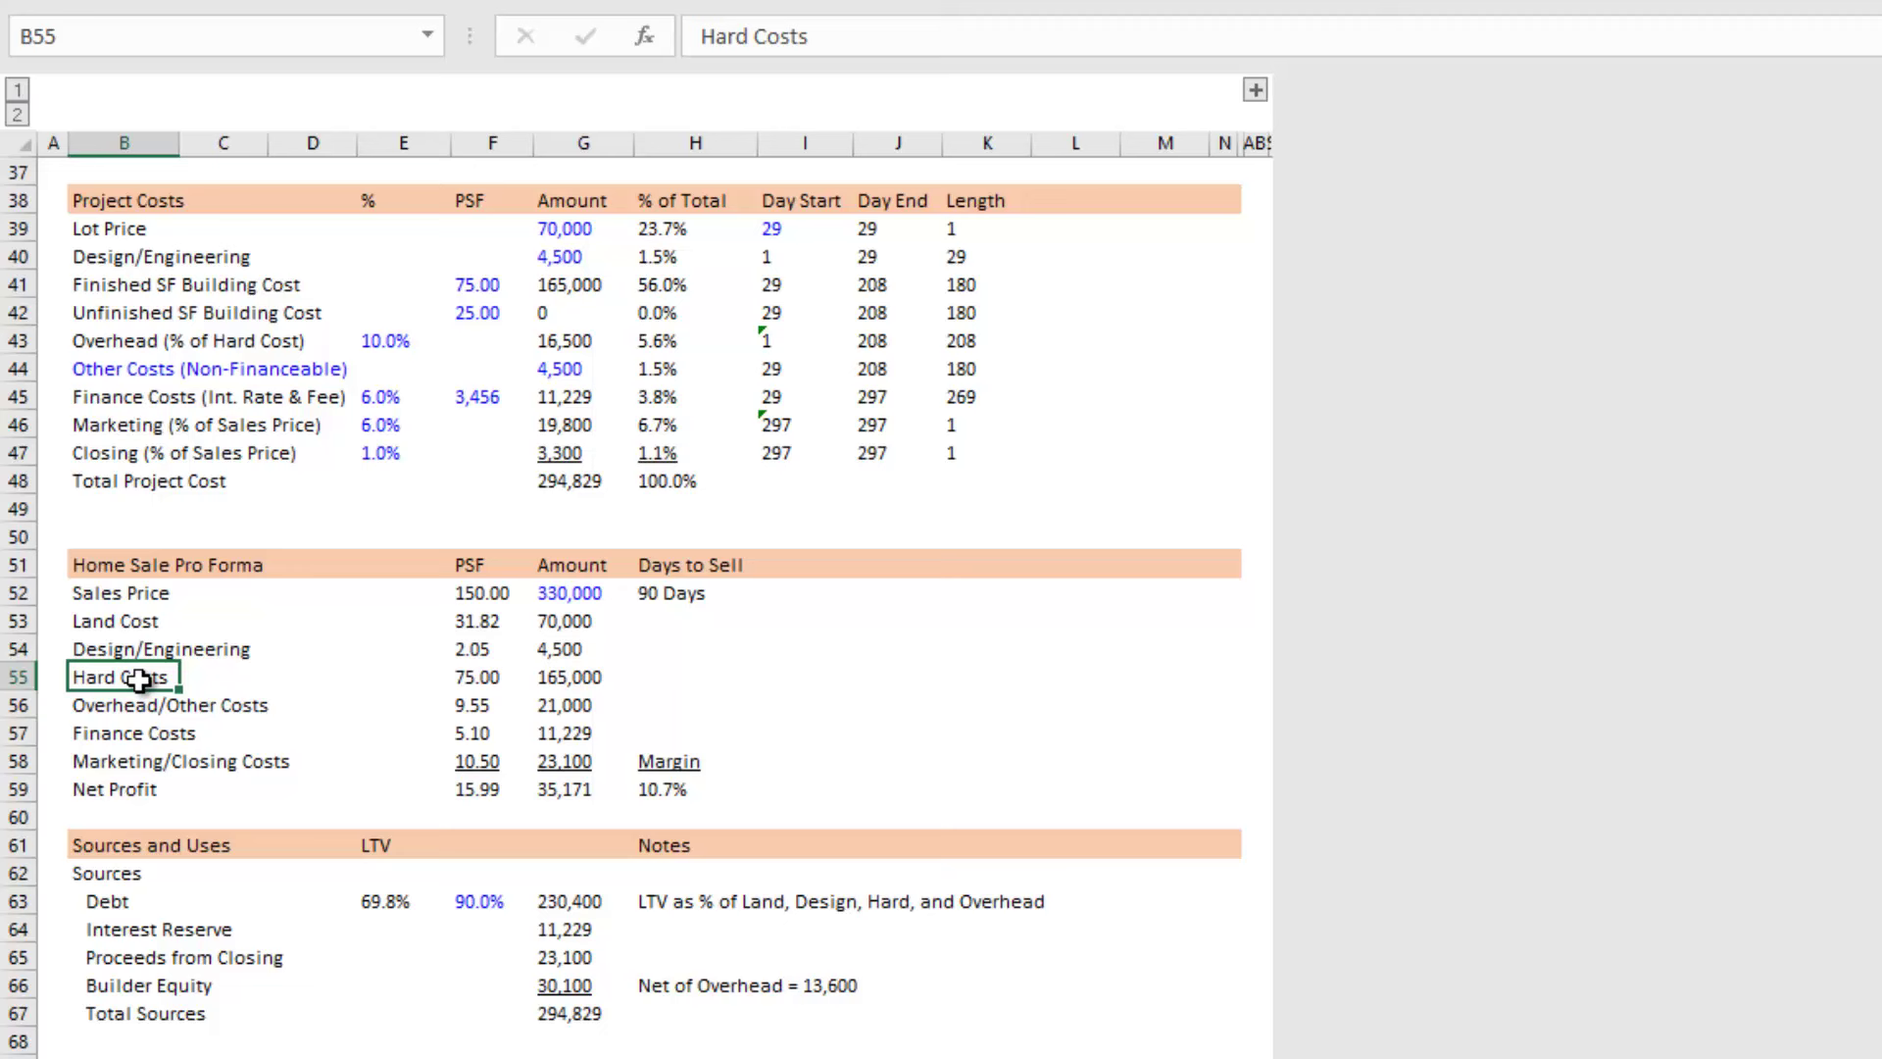
pyautogui.click(139, 768)
pyautogui.click(147, 789)
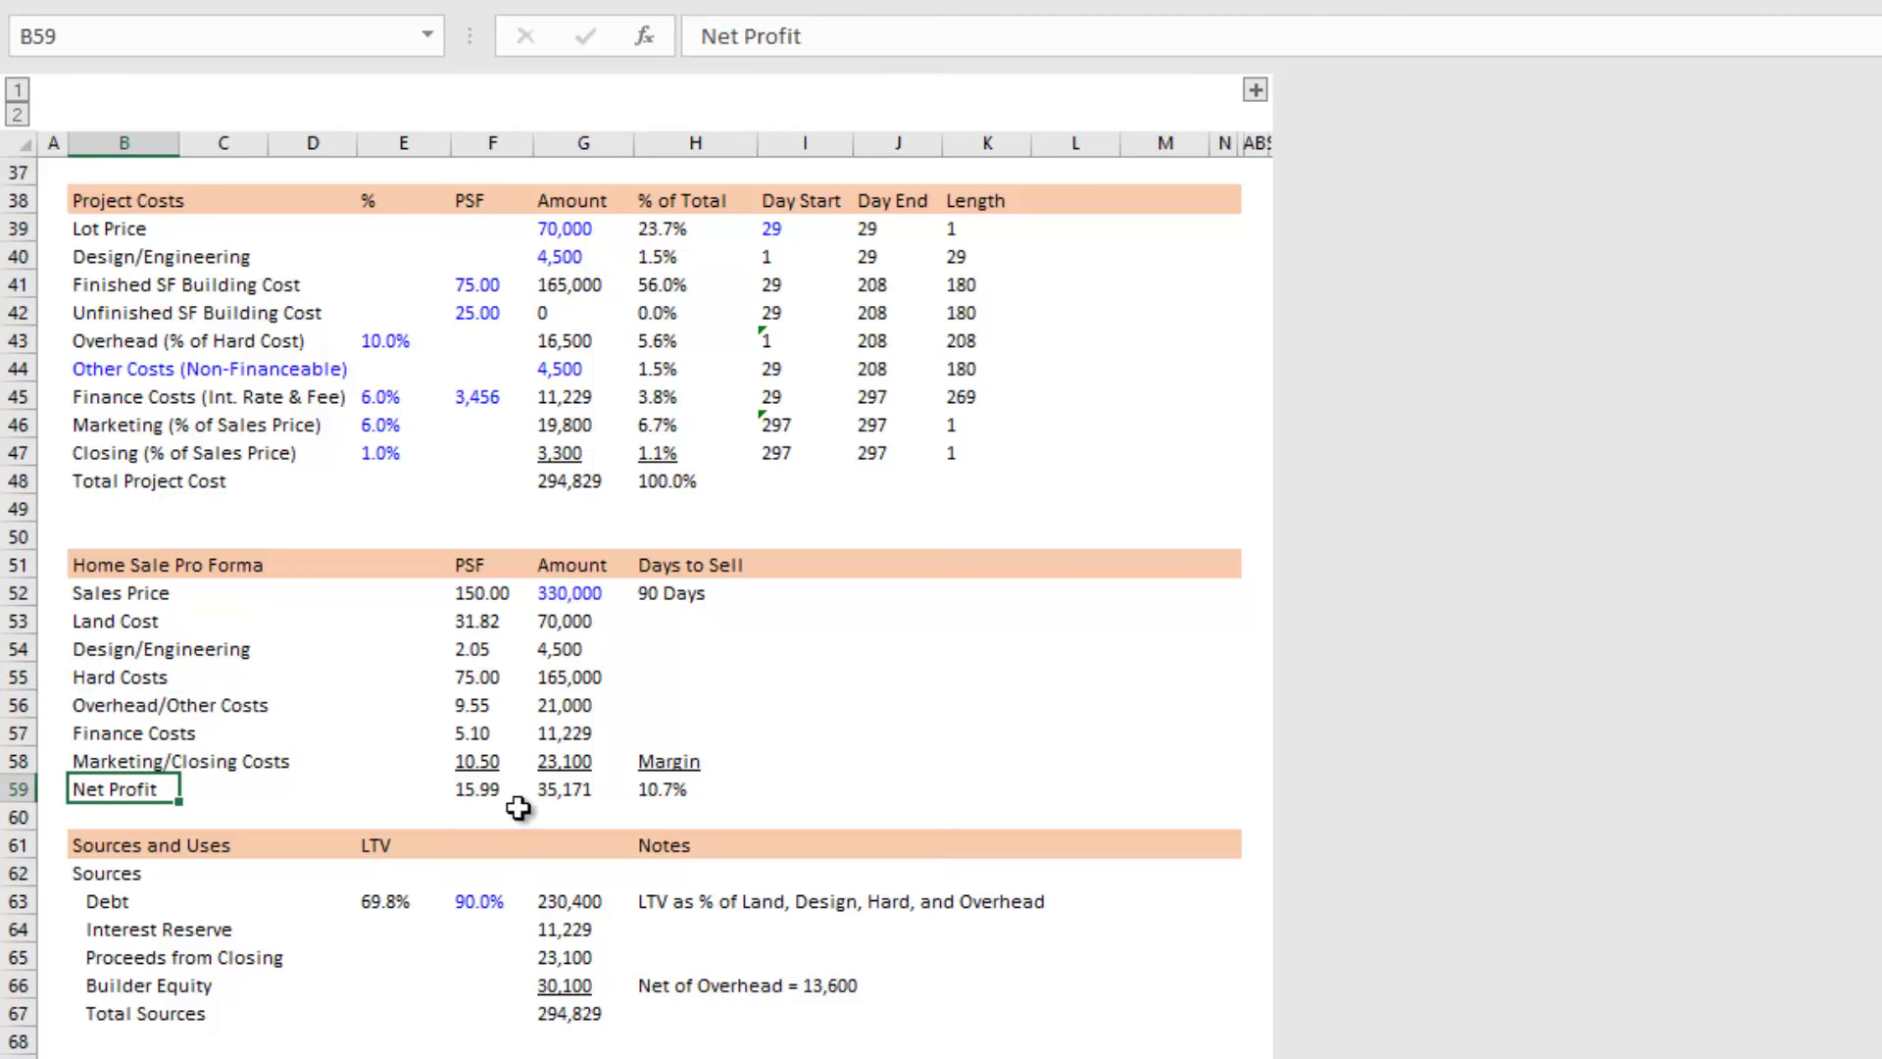
# Step: Inspect the Net Profit formula in G59 and the Margin formula in H59
pyautogui.click(564, 794)
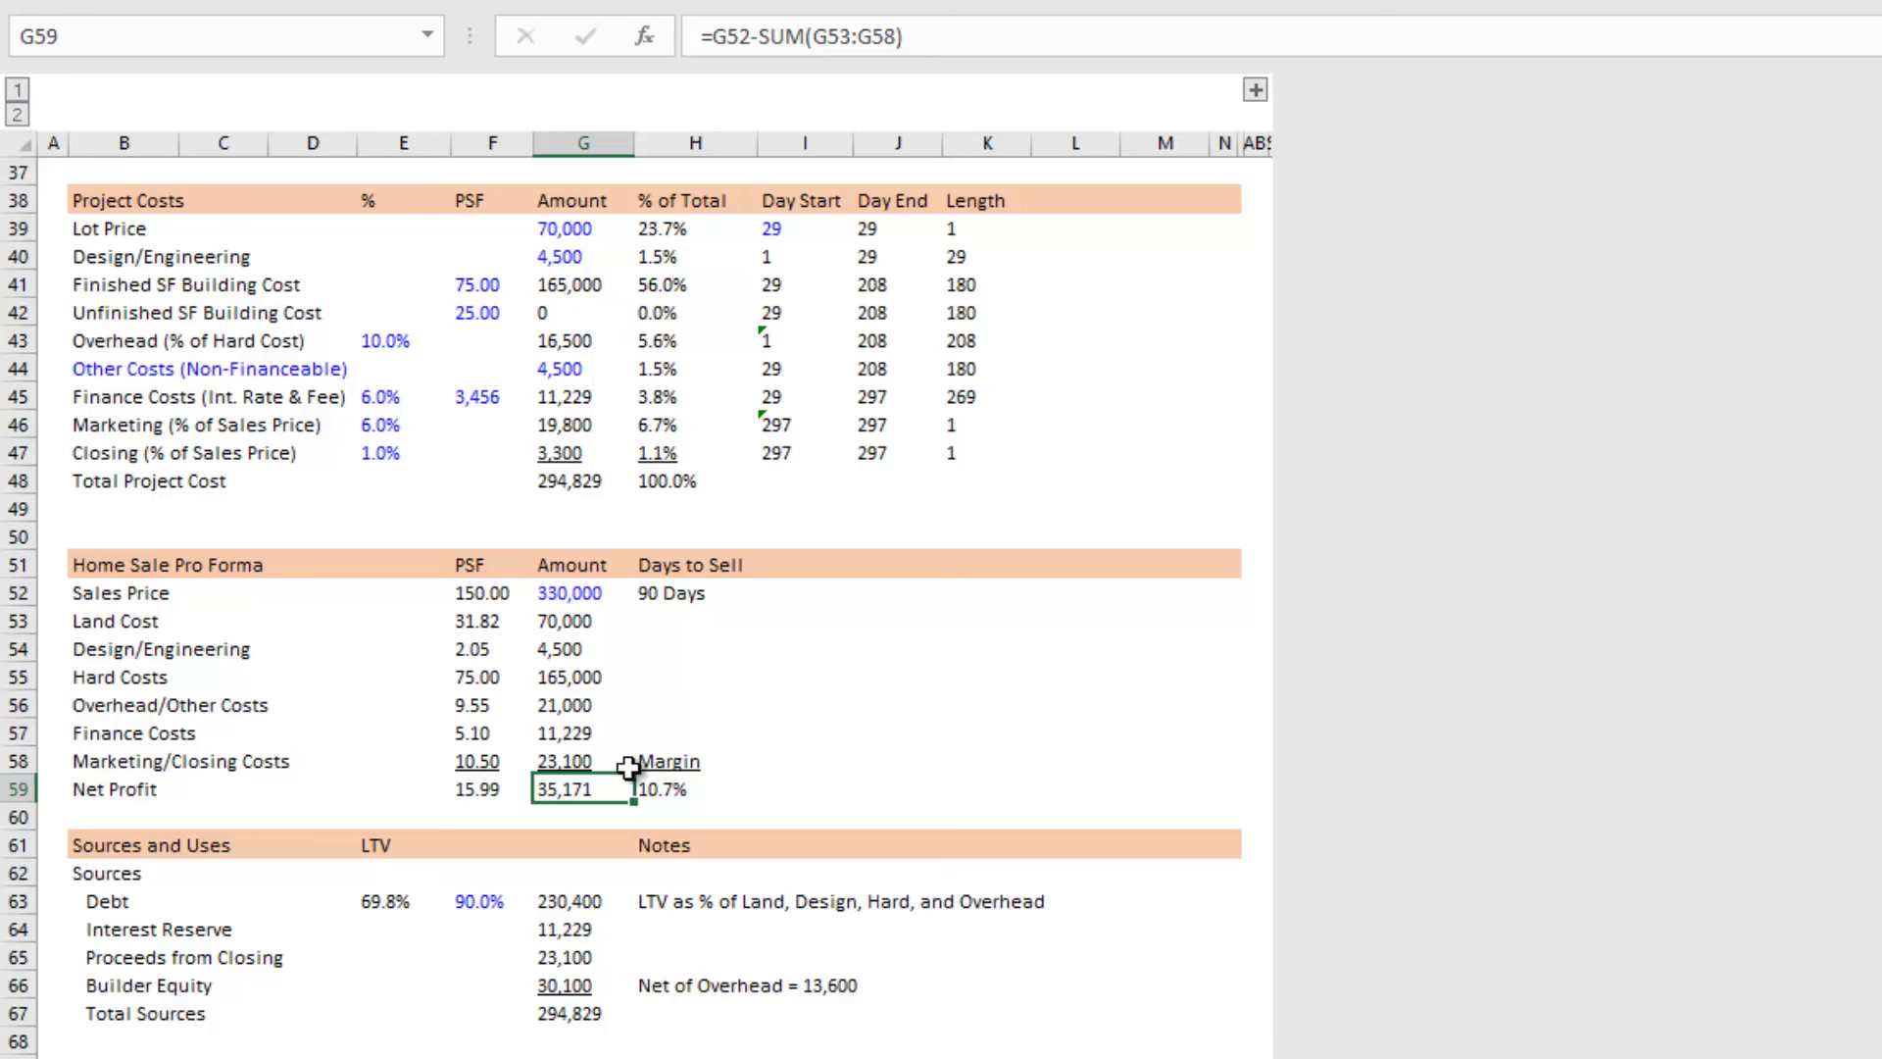
pyautogui.click(677, 789)
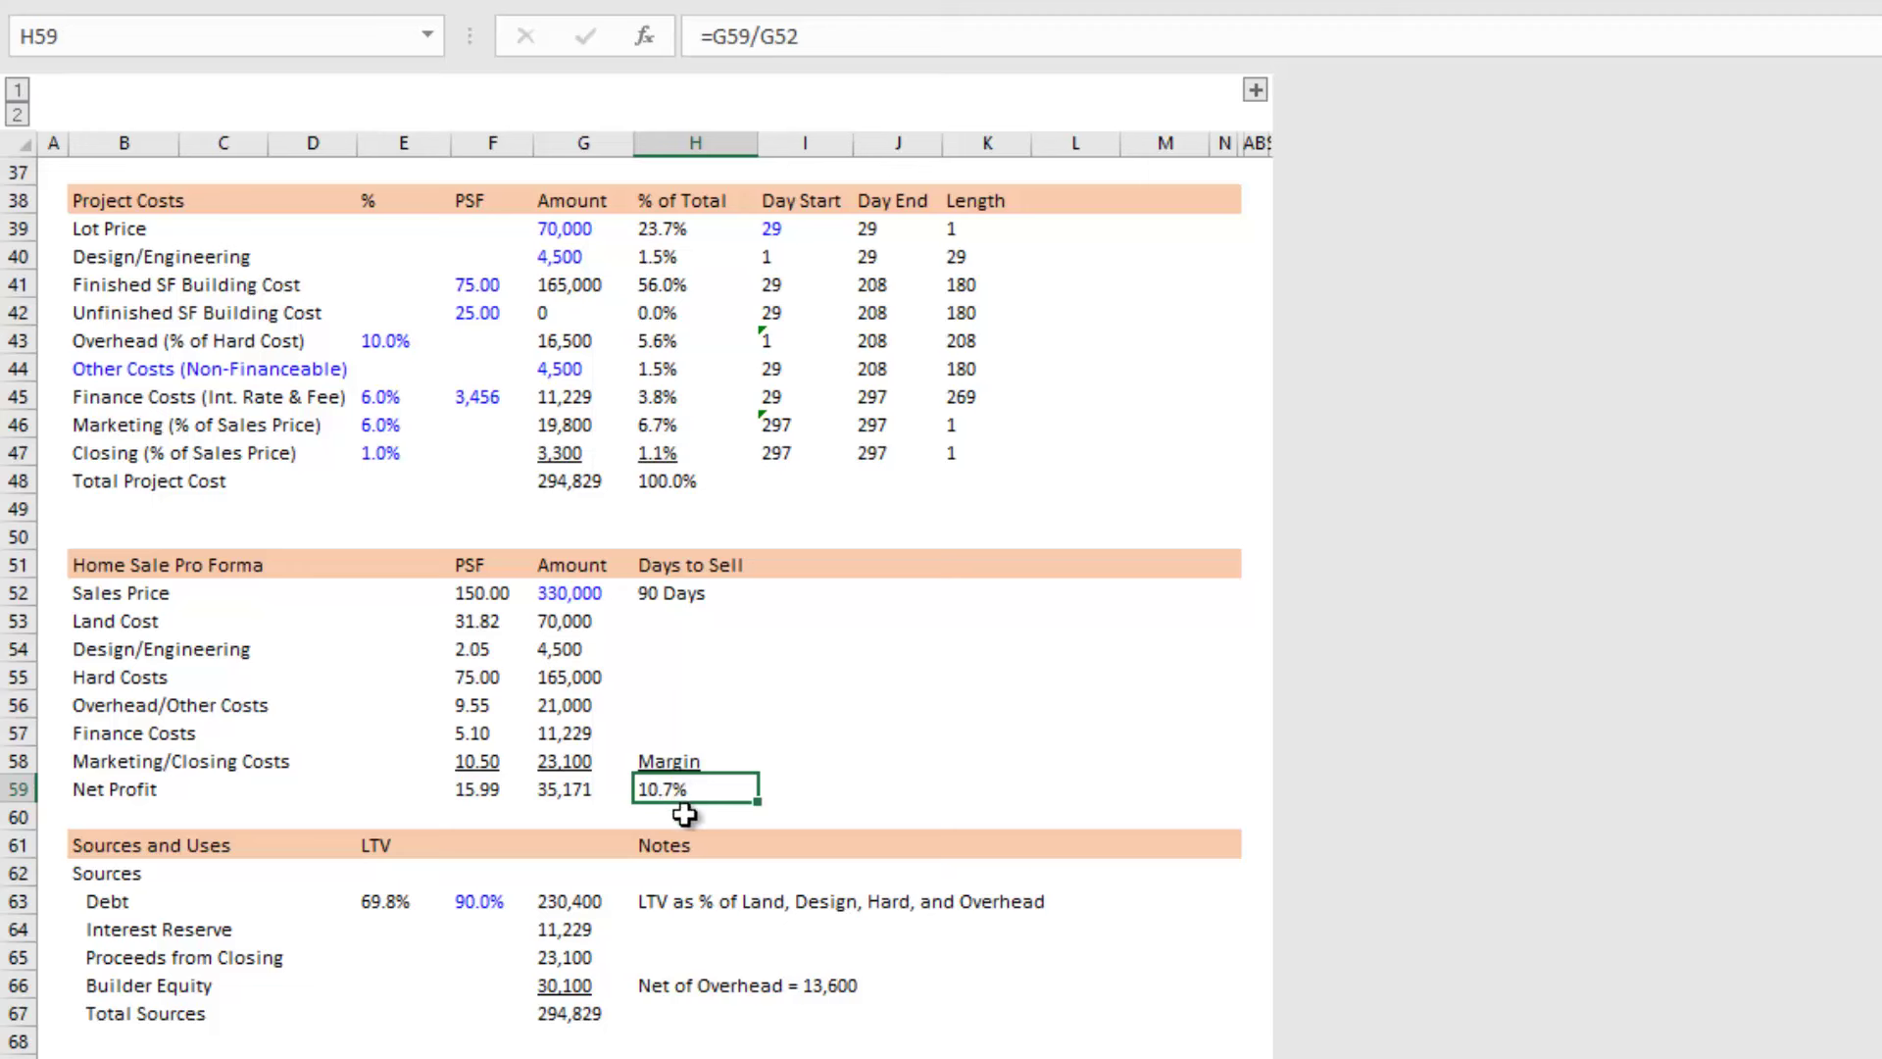
pyautogui.press('F2')
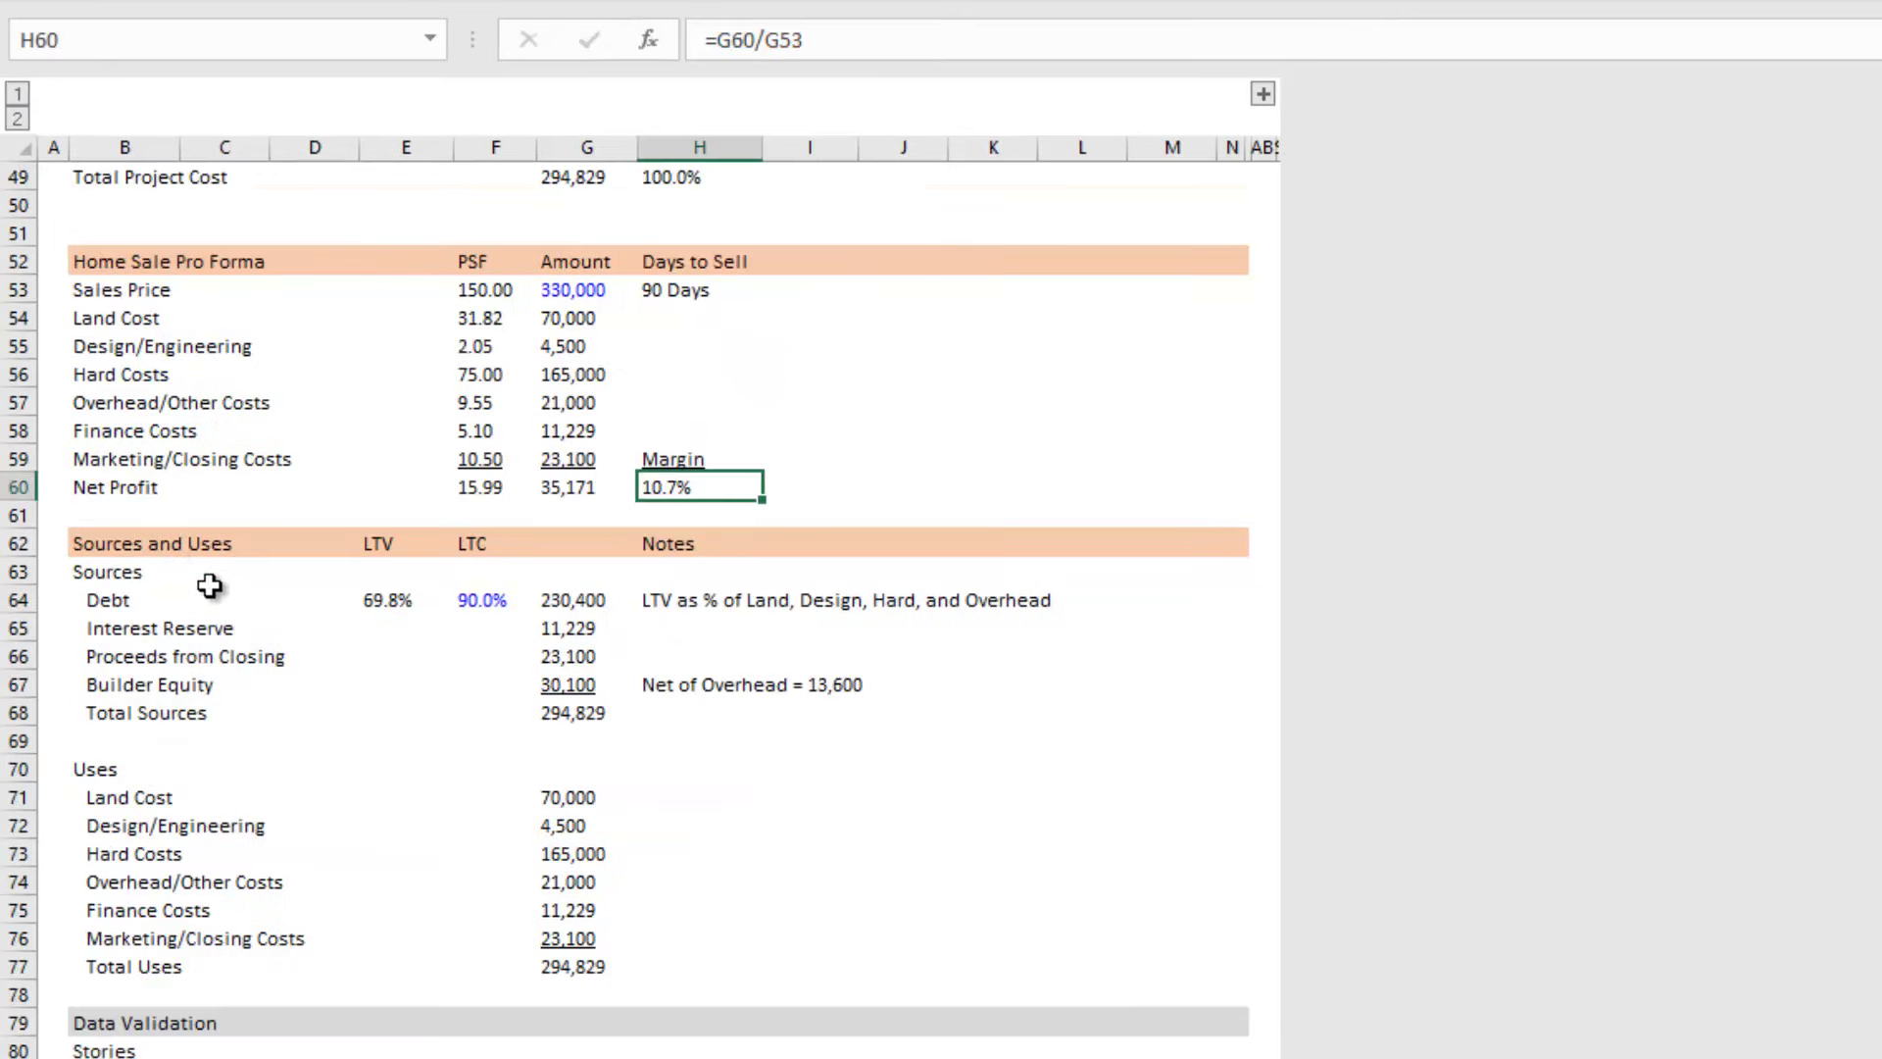
# Step: Review the Sources labels from Debt to Proceeds from Closing against the first Uses amounts in G71:G73
pyautogui.click(136, 568)
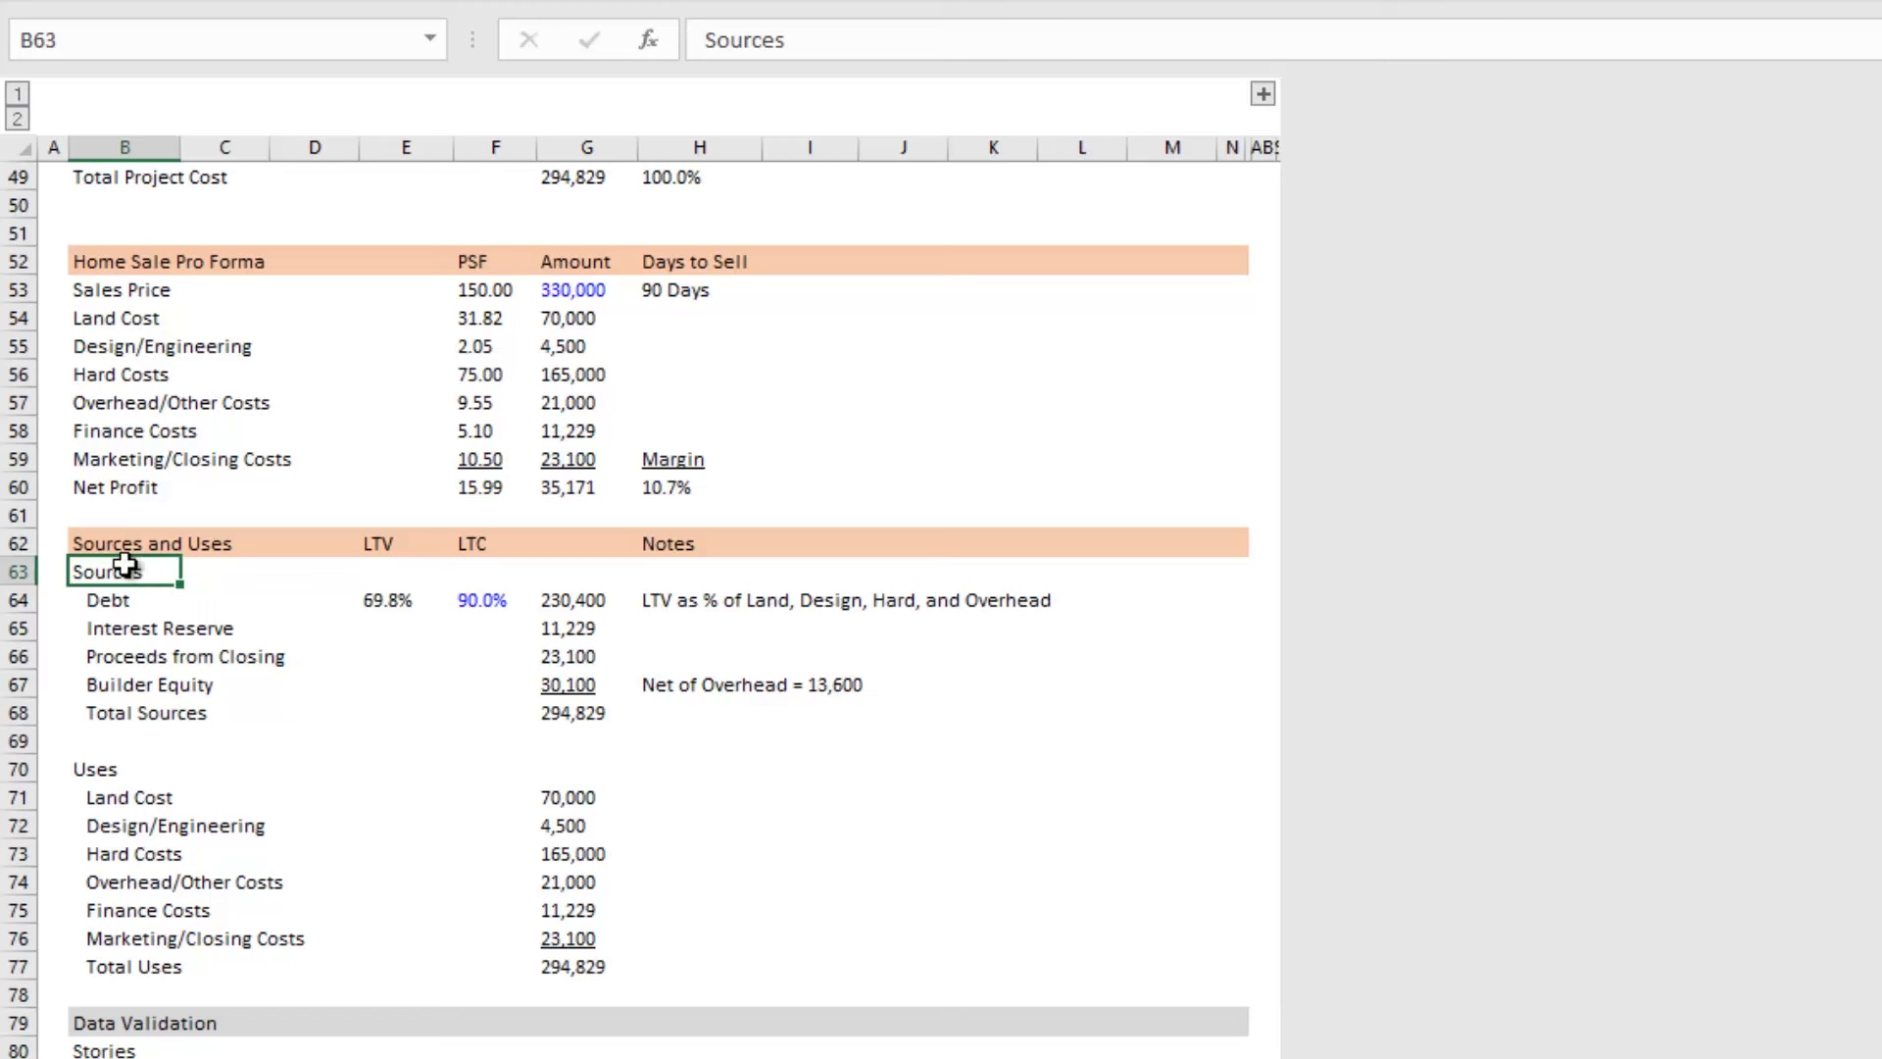
pyautogui.moveTo(541, 810); pyautogui.dragTo(557, 849)
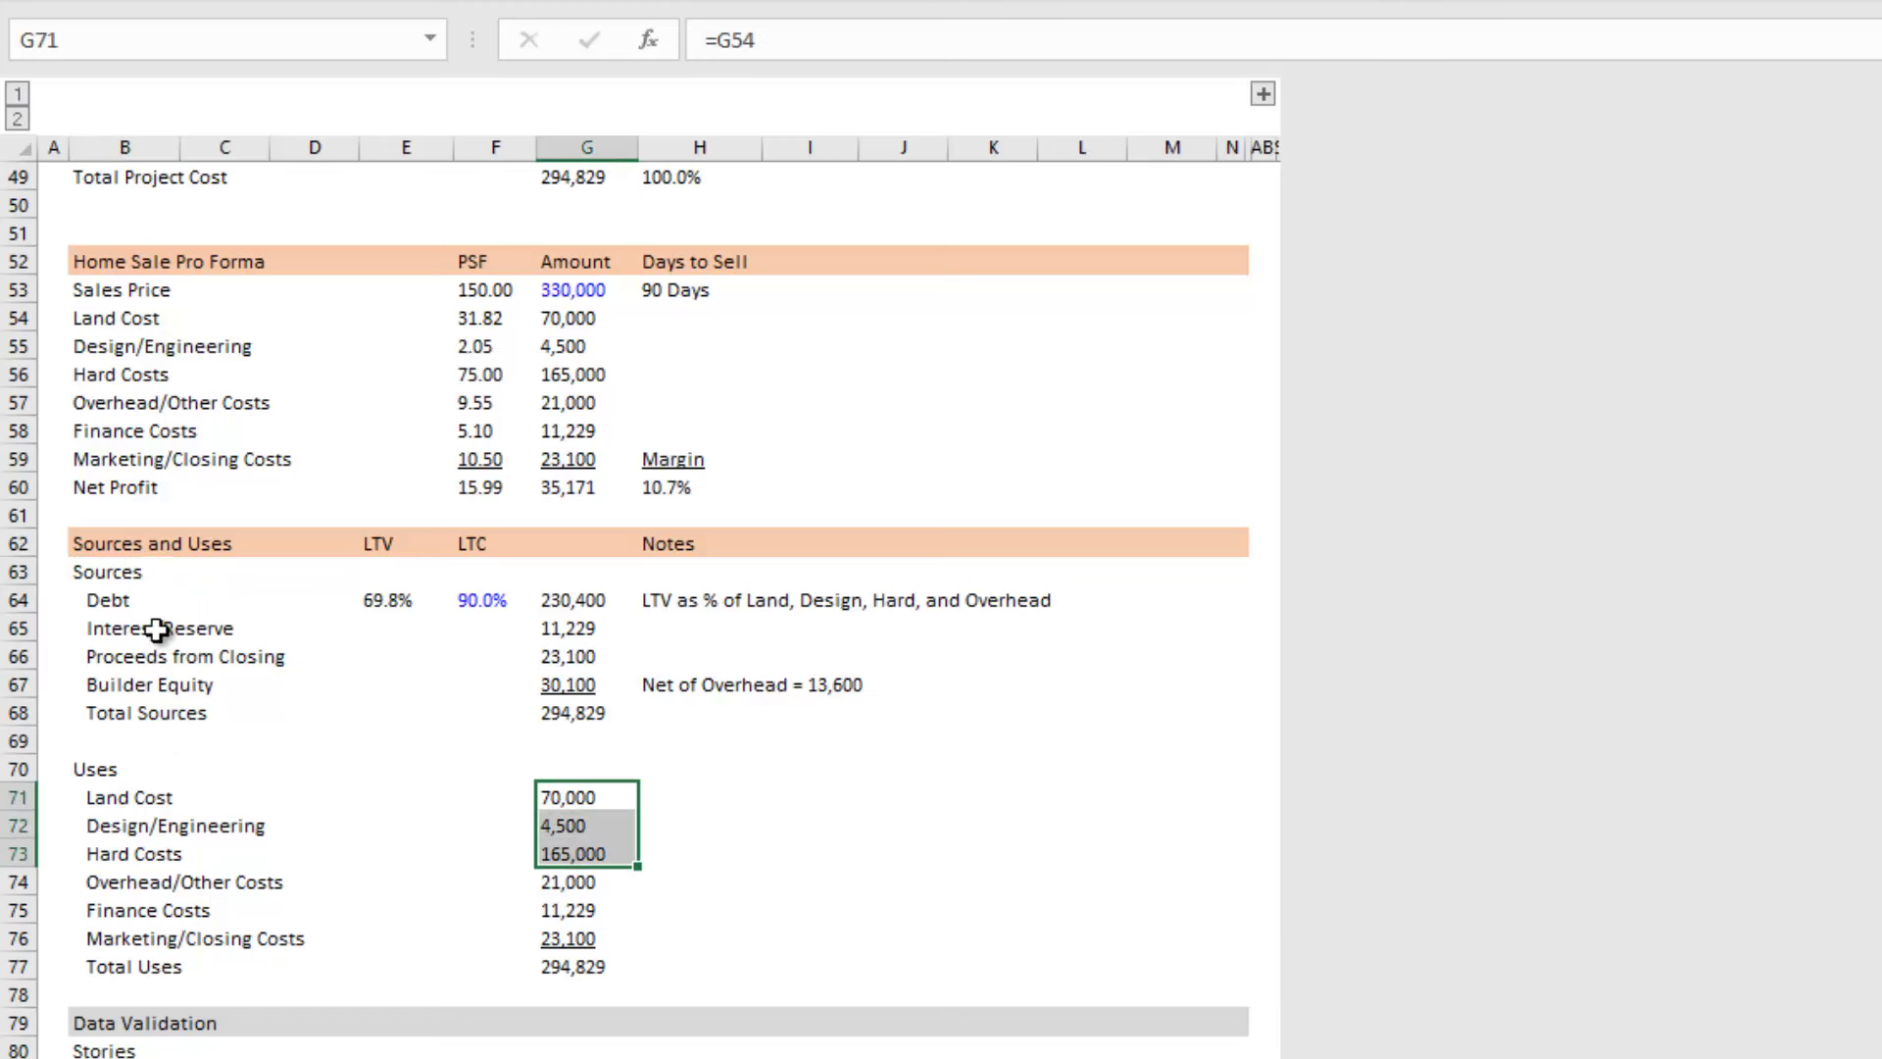
pyautogui.click(129, 597)
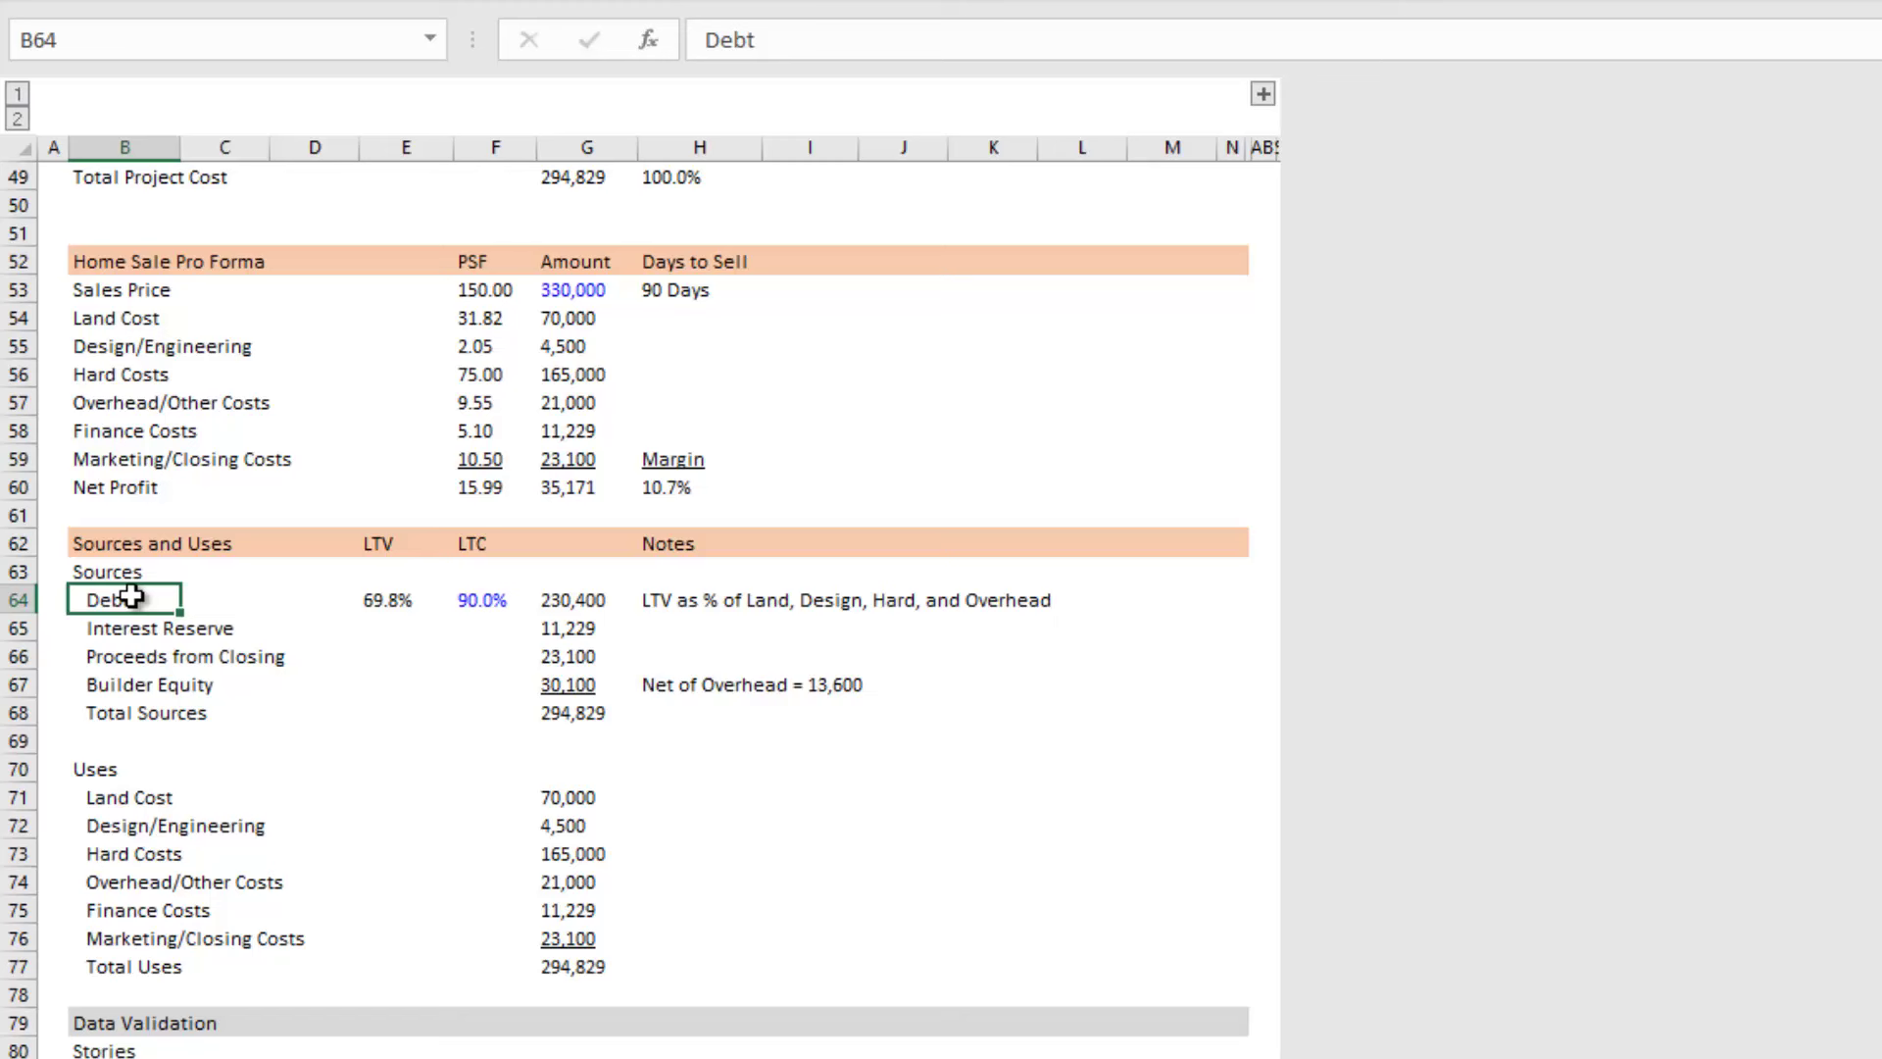
pyautogui.click(162, 656)
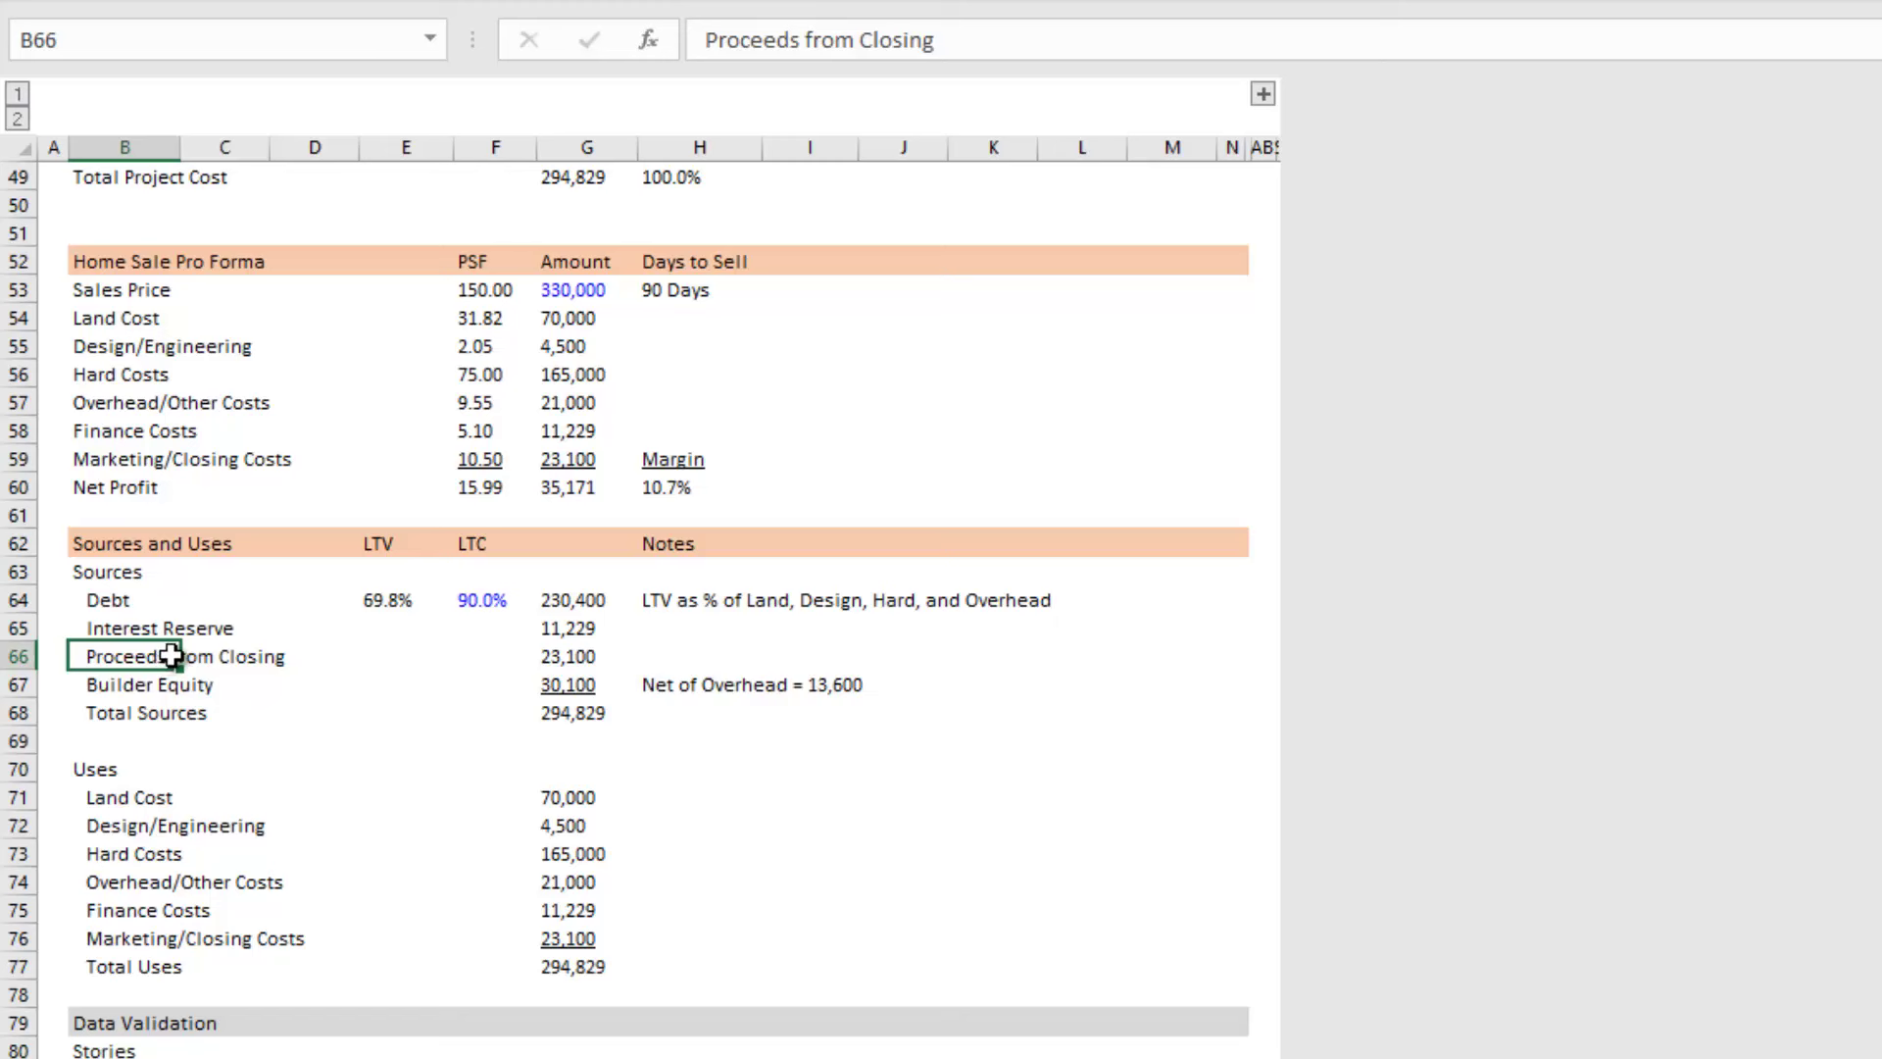
# Step: Set the Debt LTC in F64 to 85% and inspect the Debt formula in G64 and Builder Equity formula in G67
pyautogui.click(488, 602)
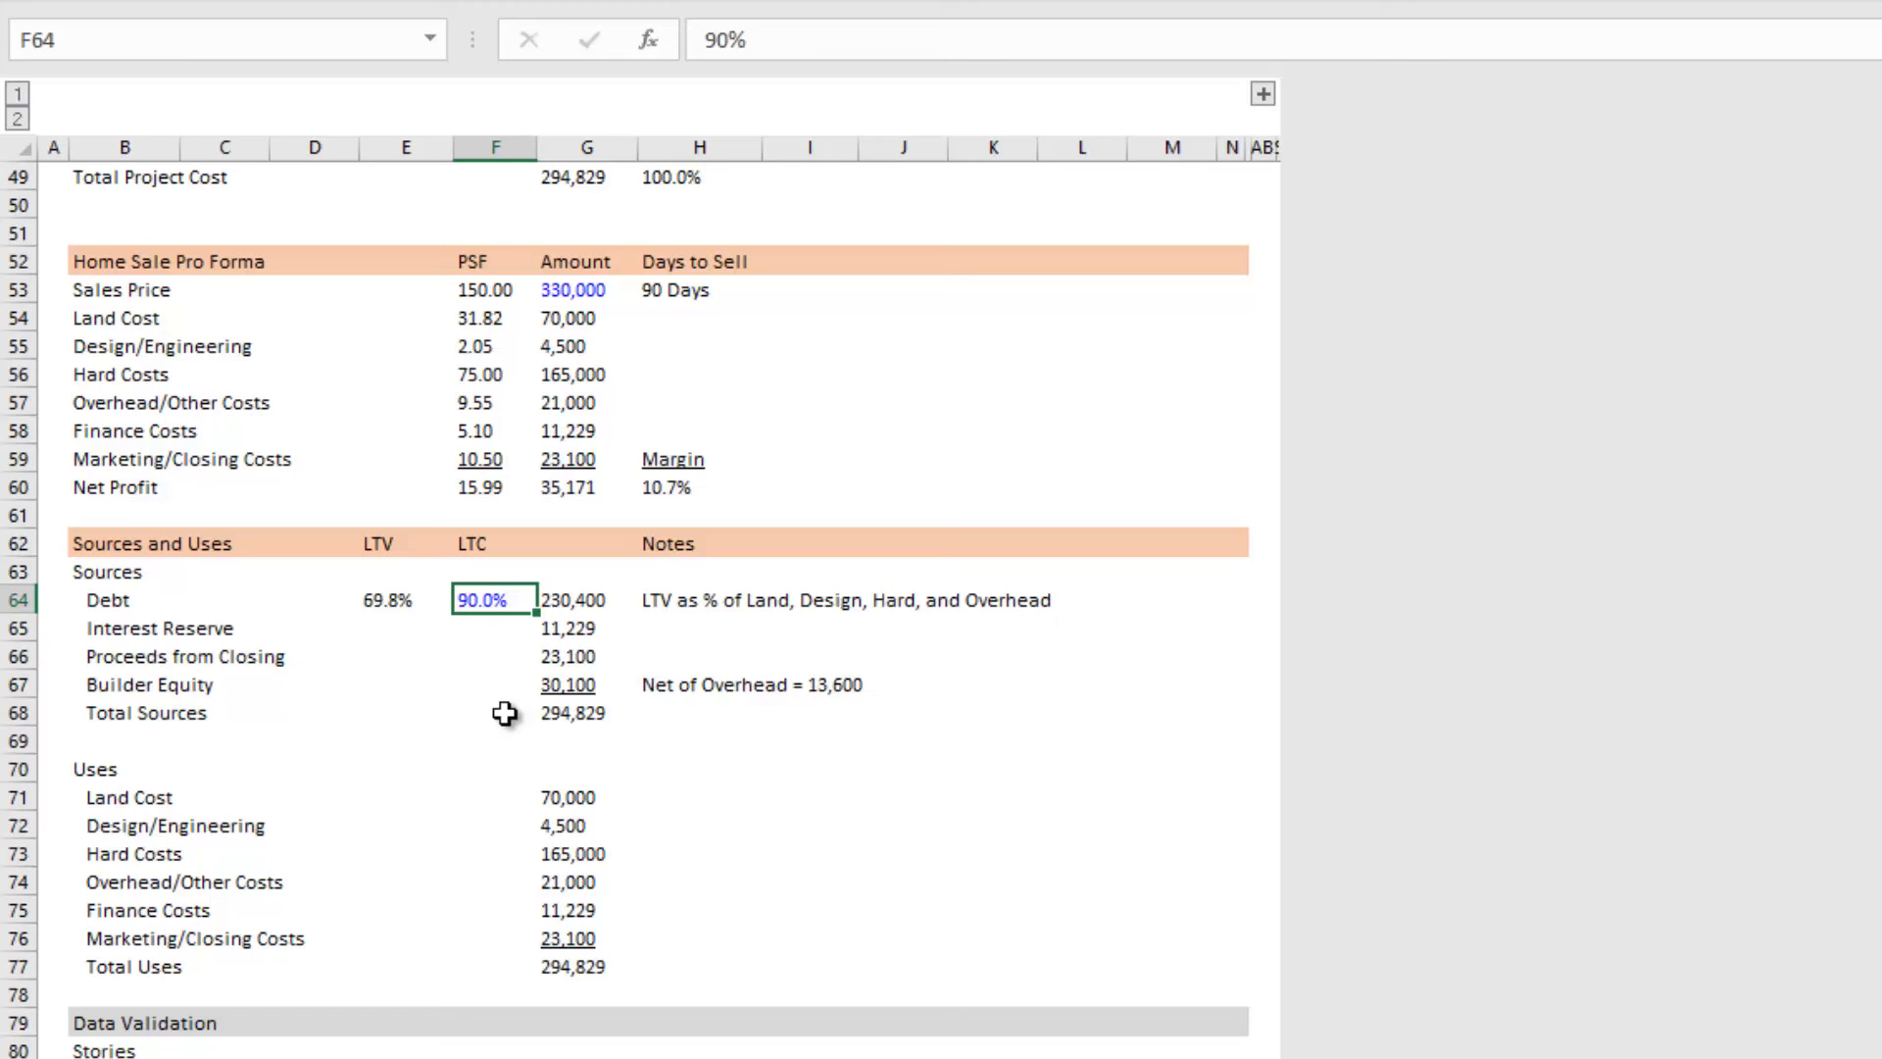
pyautogui.write('85')
pyautogui.hotkey('ctrl', 'Return')
pyautogui.press('Right')
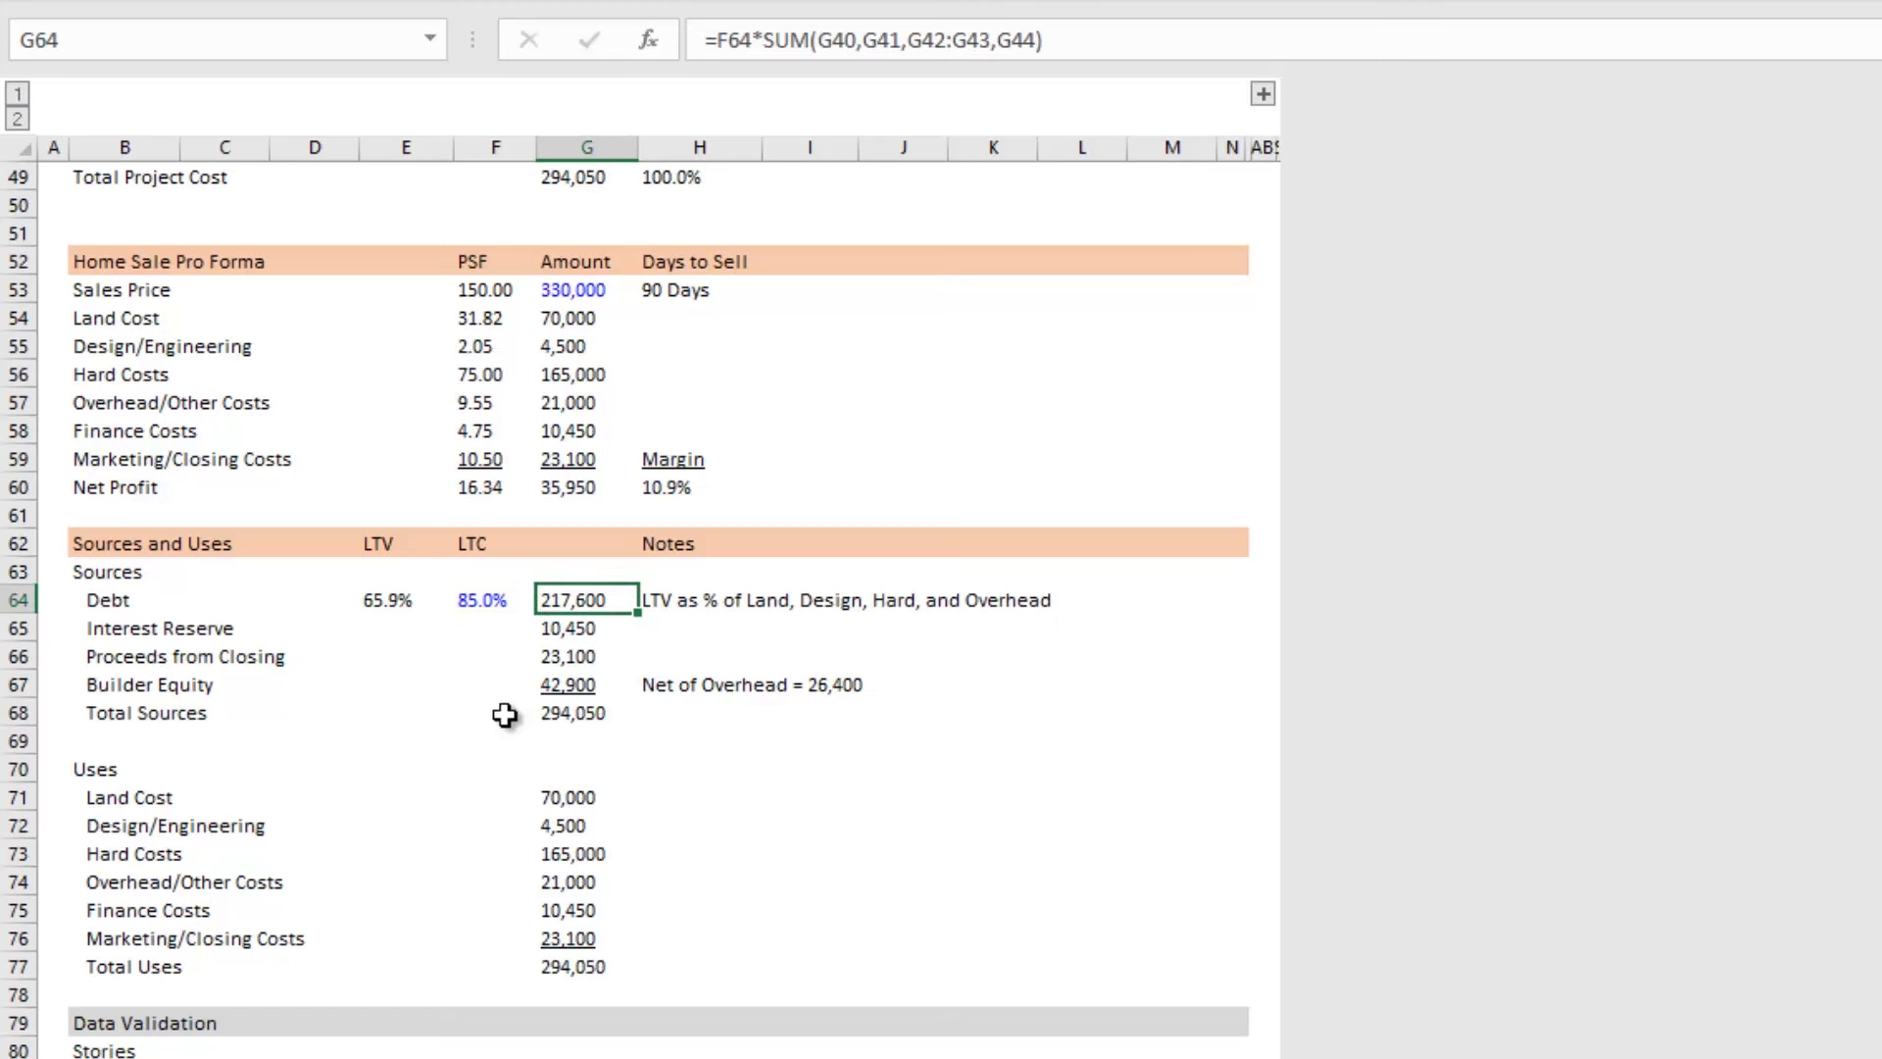
pyautogui.click(583, 697)
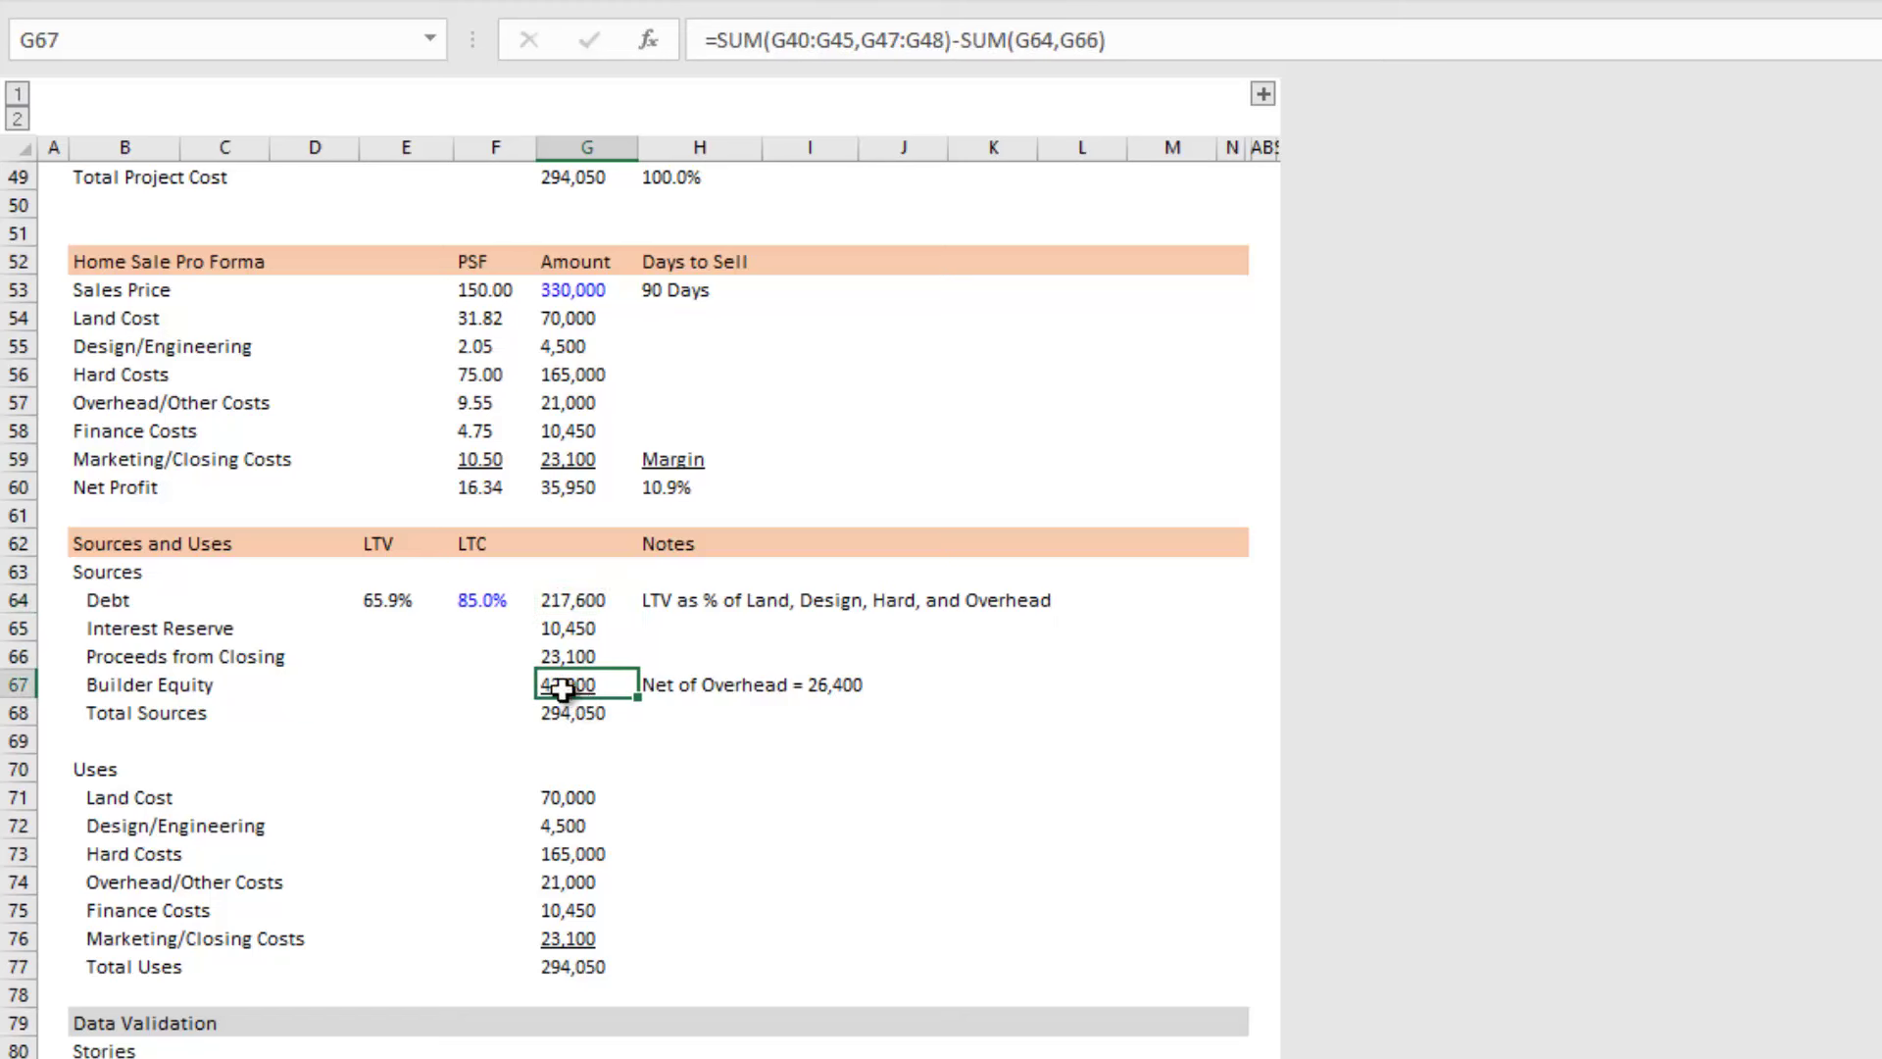
# Step: Restore the Debt LTC in F64 to 90%
pyautogui.click(479, 602)
pyautogui.write('90')
pyautogui.press('Return')
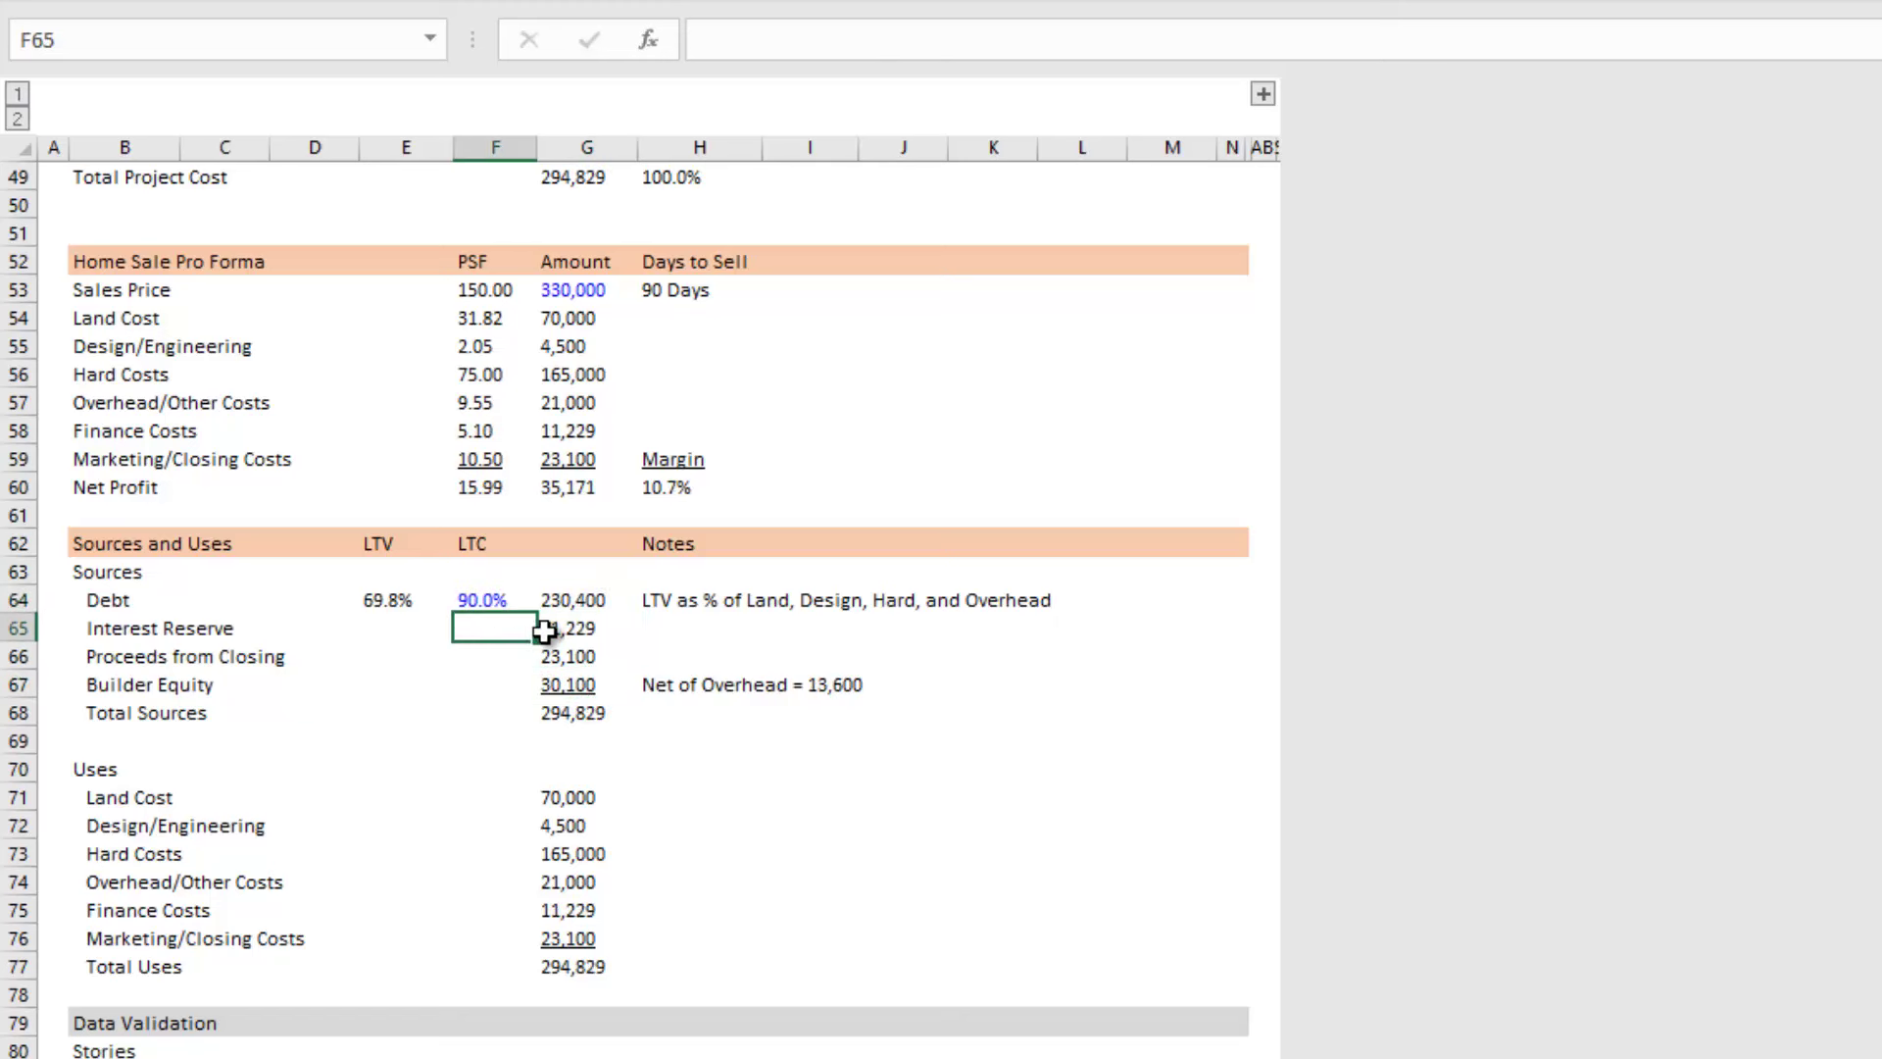
# Step: Inspect the Debt, Interest Reserve and Proceeds from Closing formulas in G64:G66 against the Project Costs and Home Sale Pro Forma lines
pyautogui.click(585, 628)
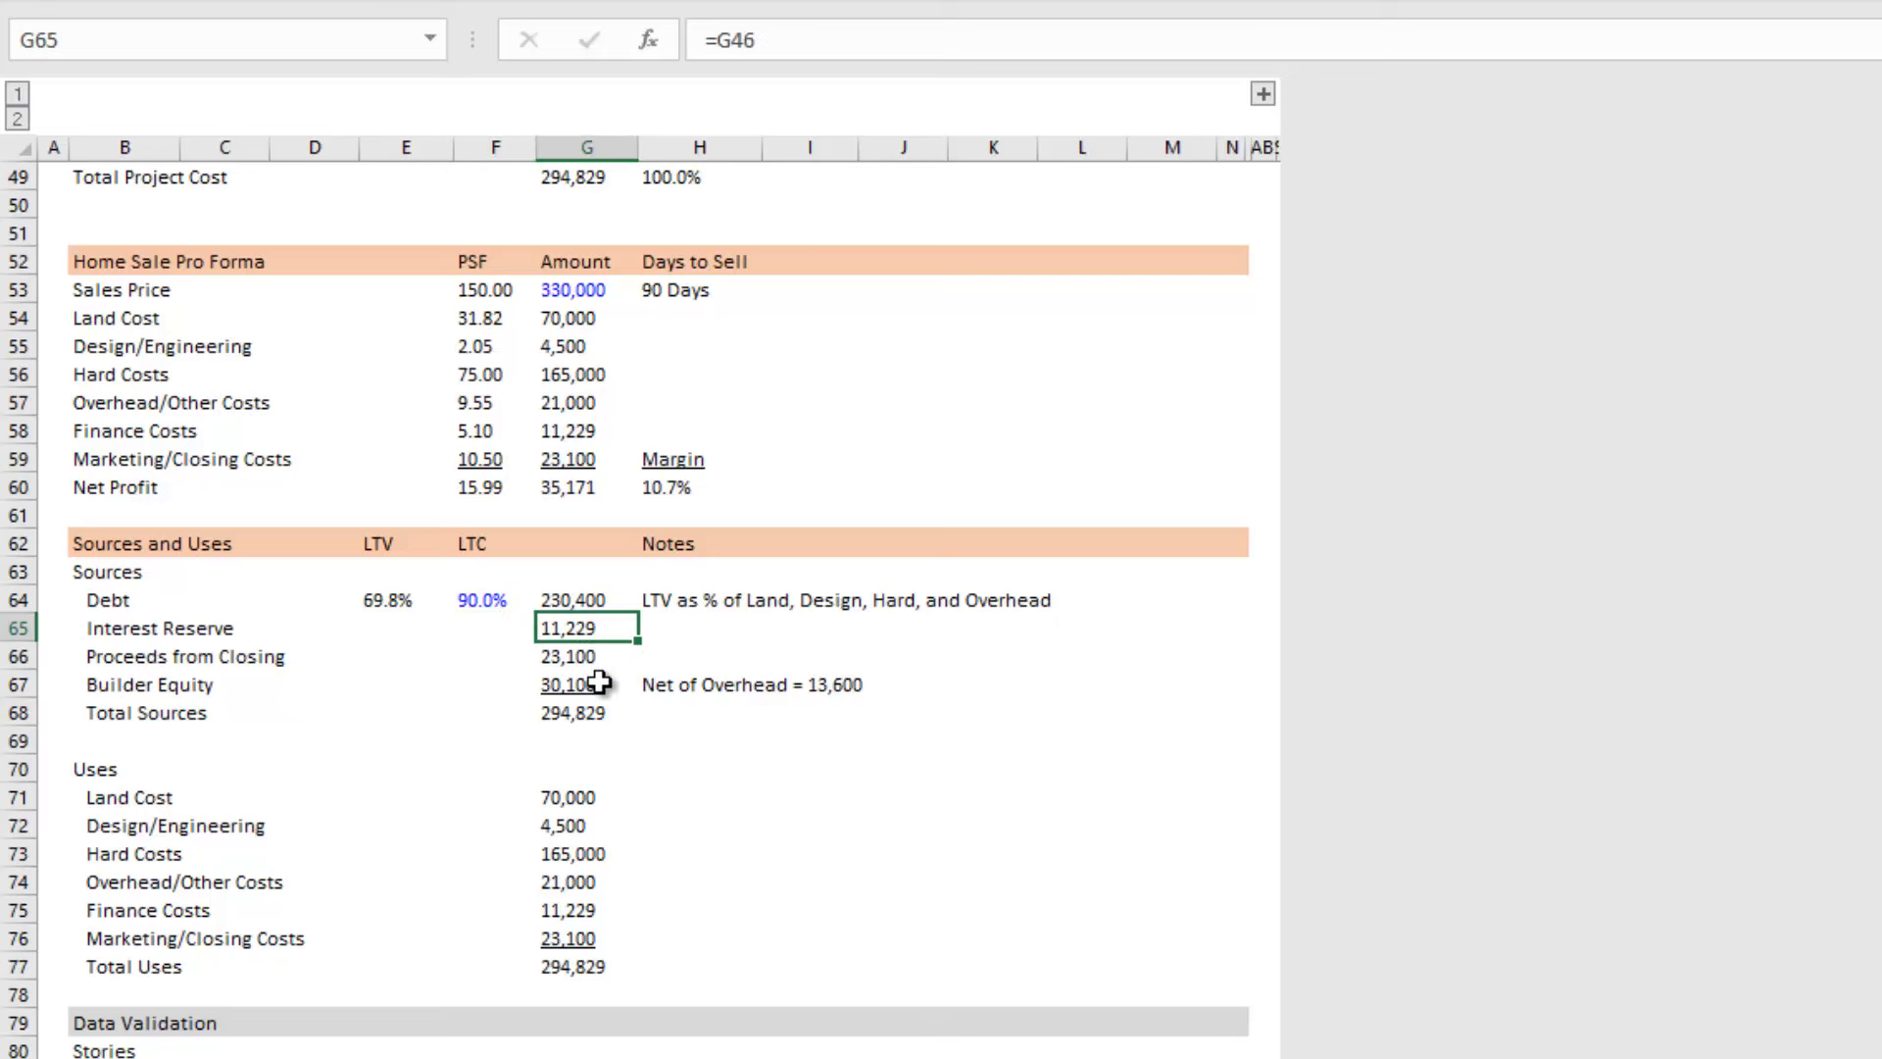
pyautogui.scroll(3, 599, 690)
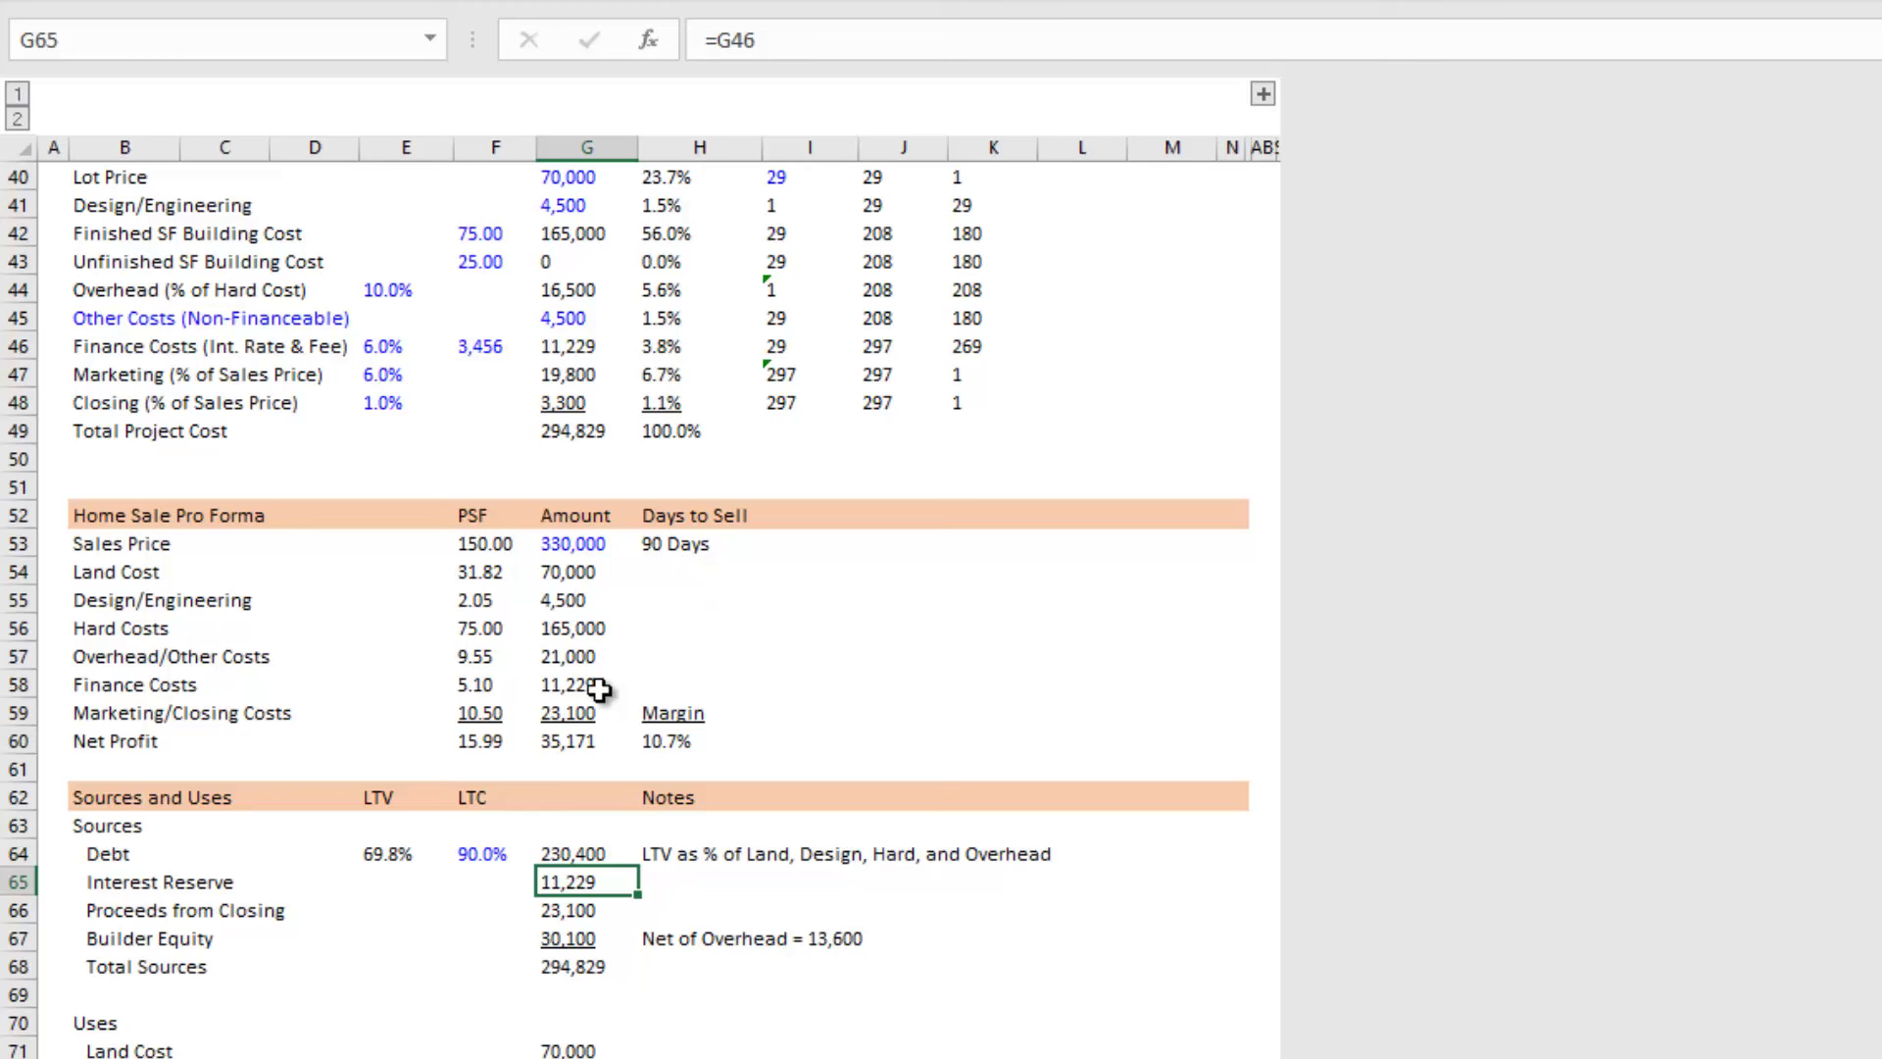
pyautogui.click(580, 857)
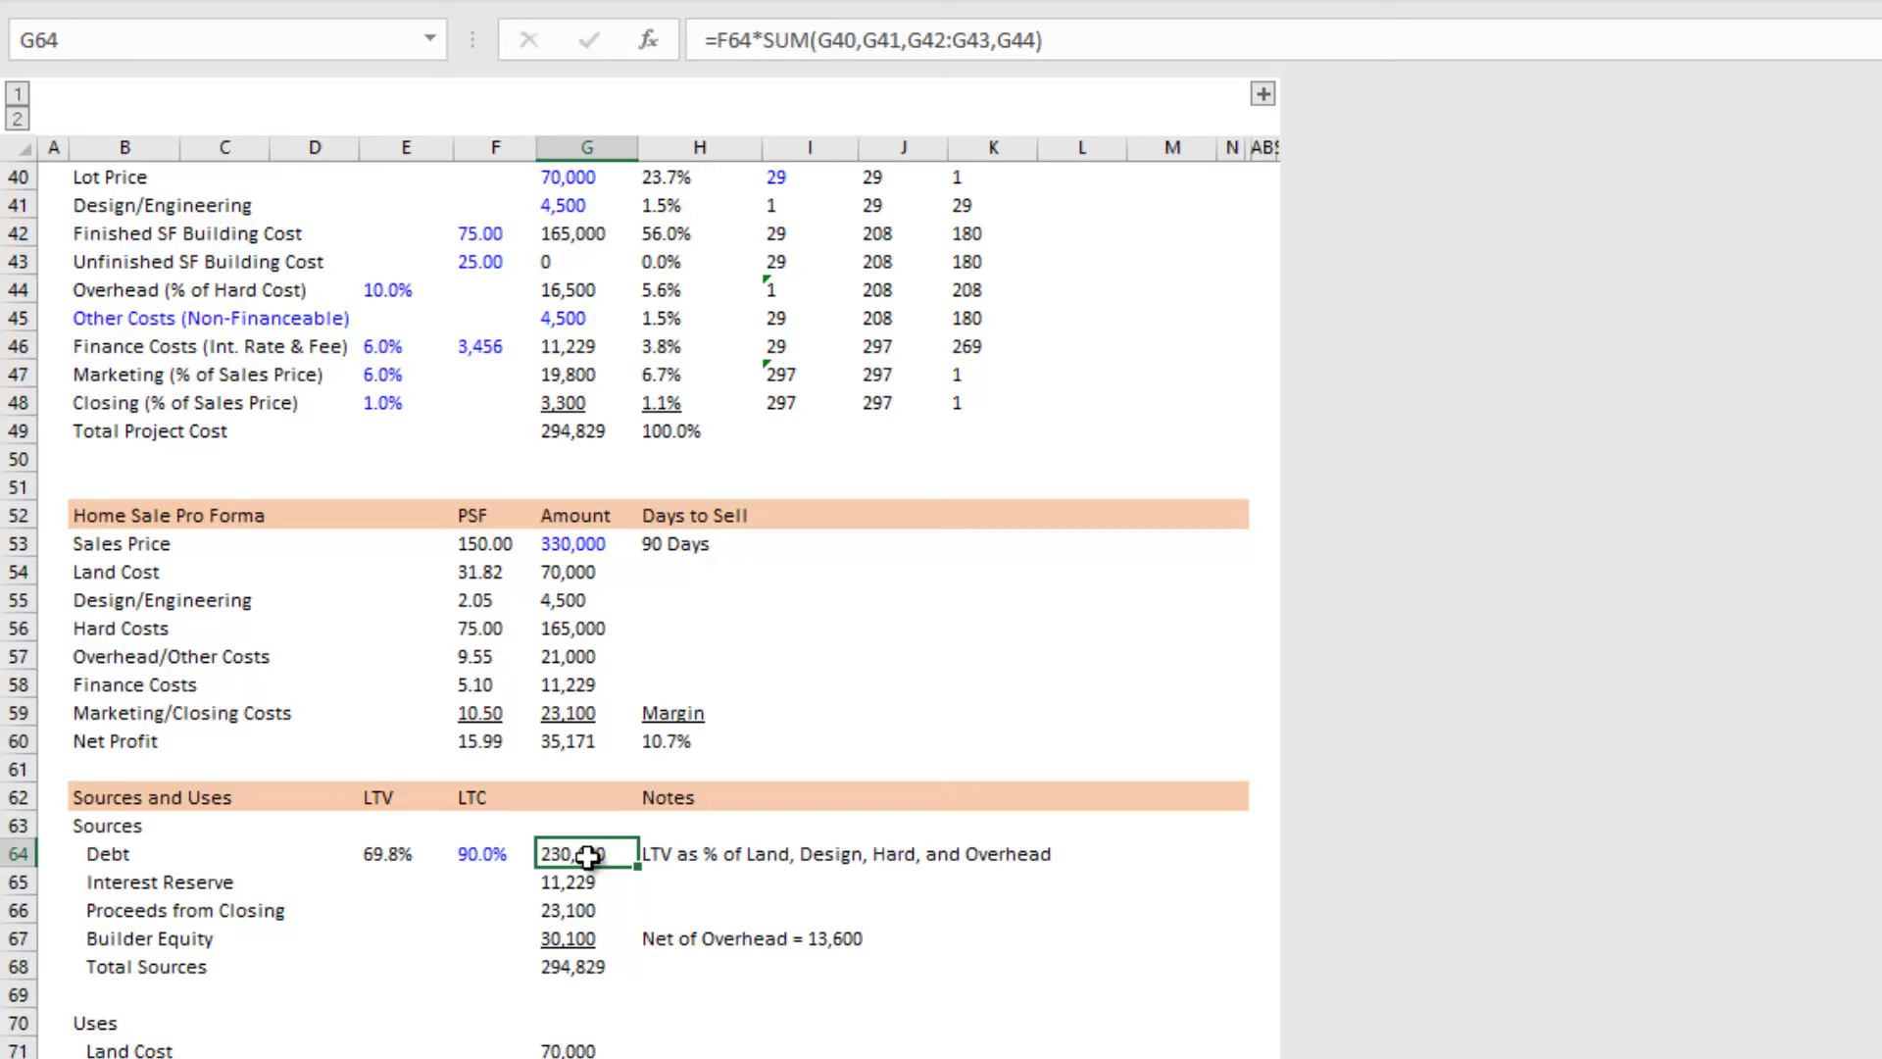
pyautogui.click(600, 892)
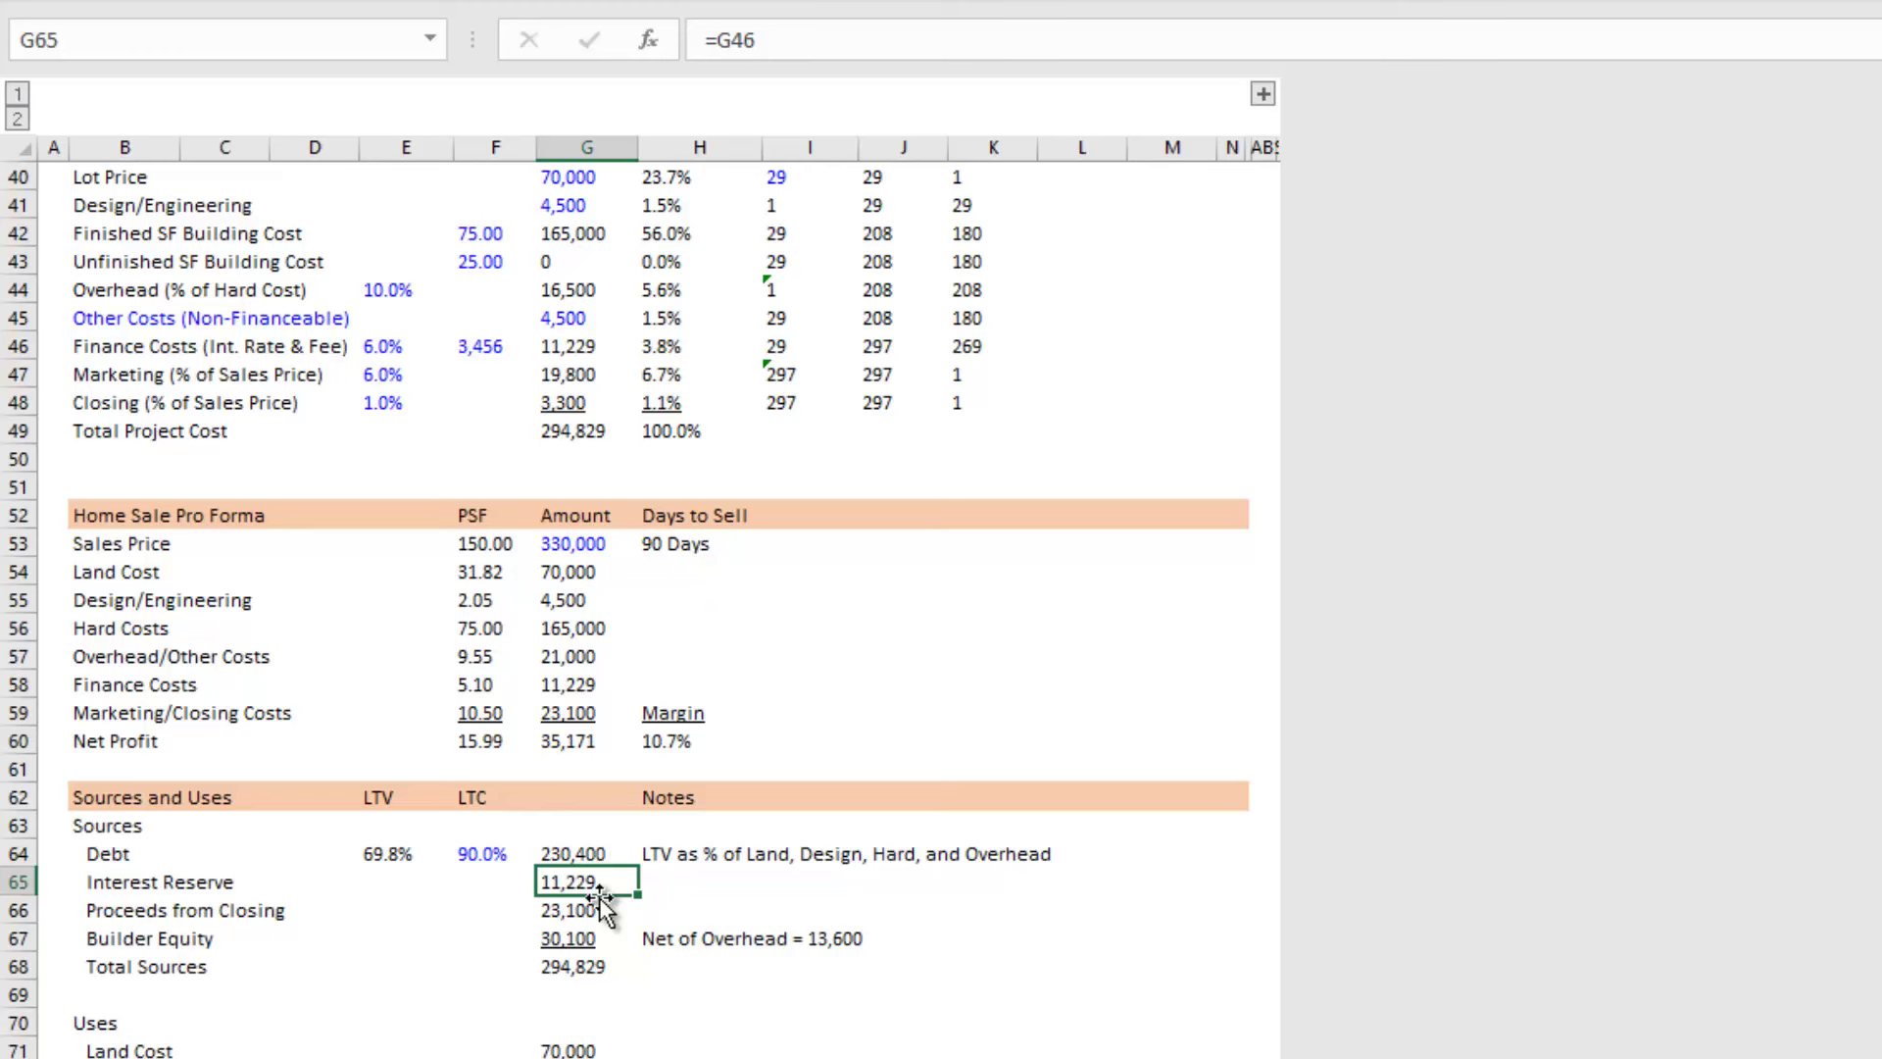
pyautogui.click(599, 914)
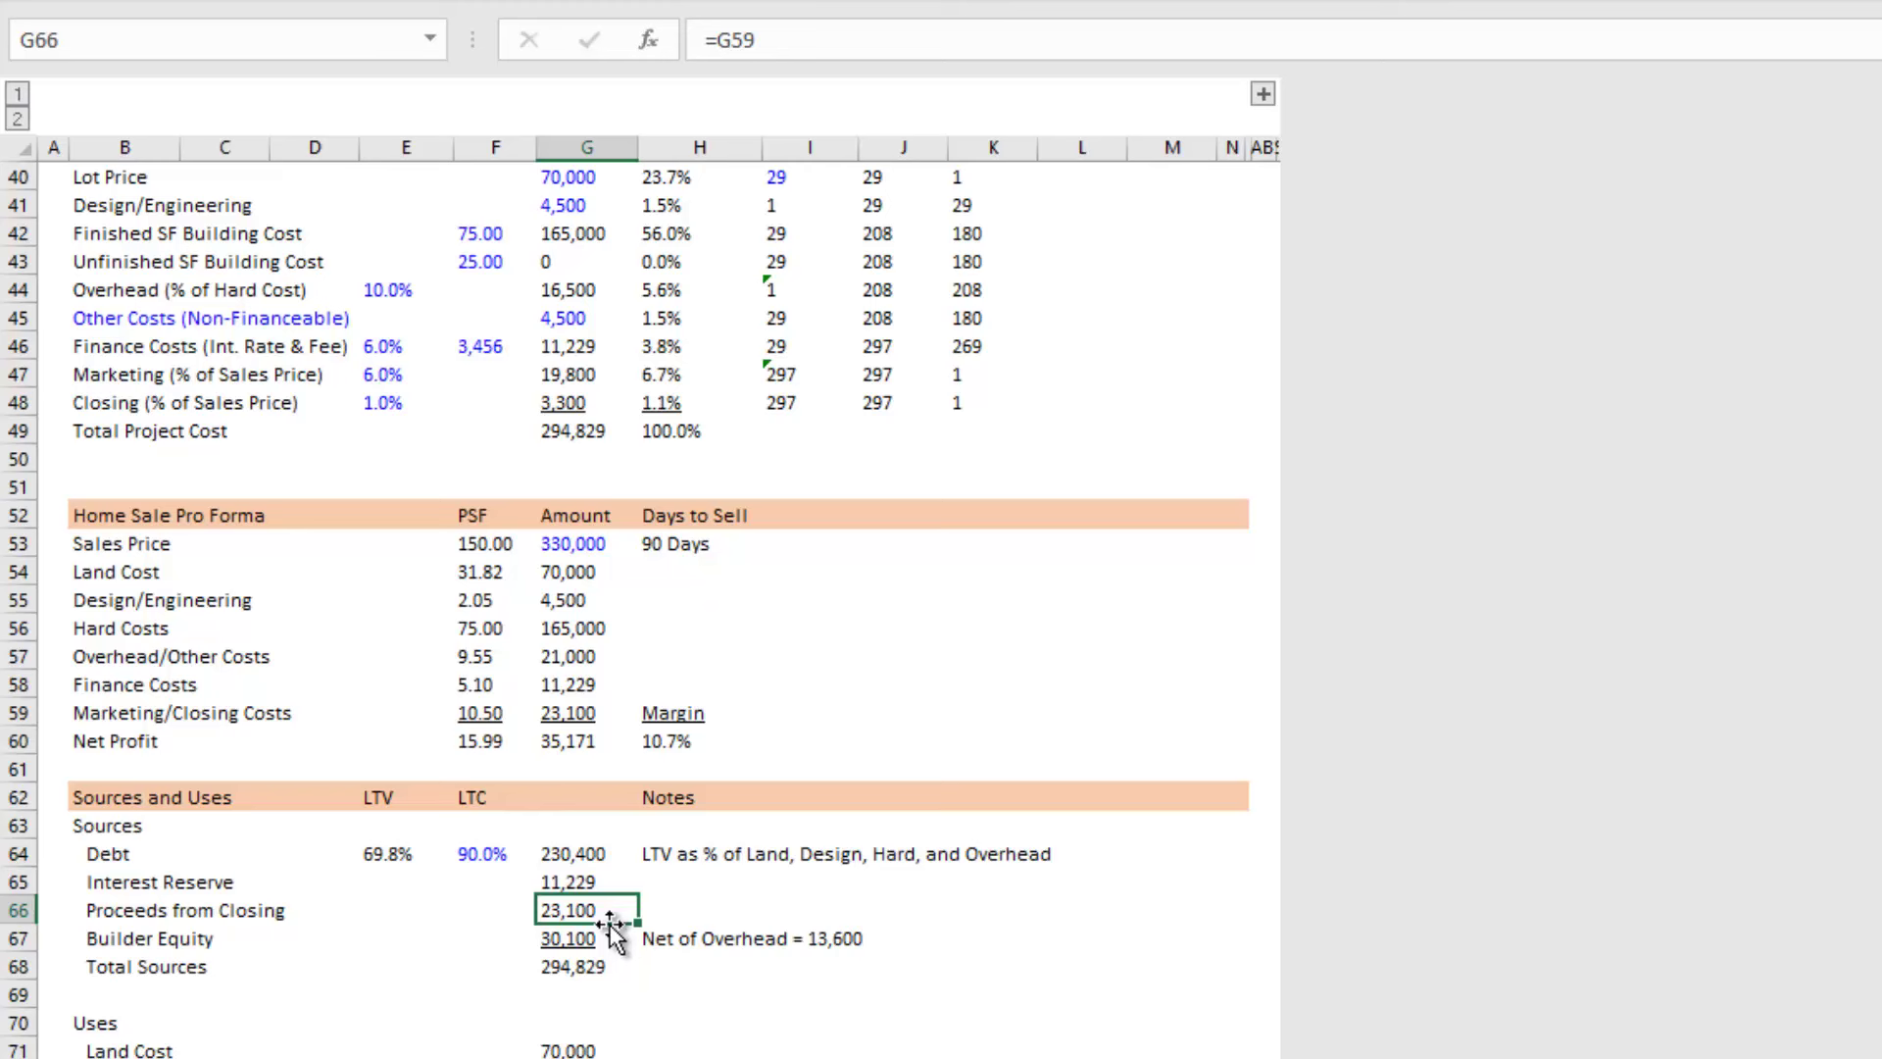
# Step: Examine the Builder Equity formula in G67 and how its Net of Overhead note in H67 uses the Overhead amount in G44
pyautogui.click(608, 938)
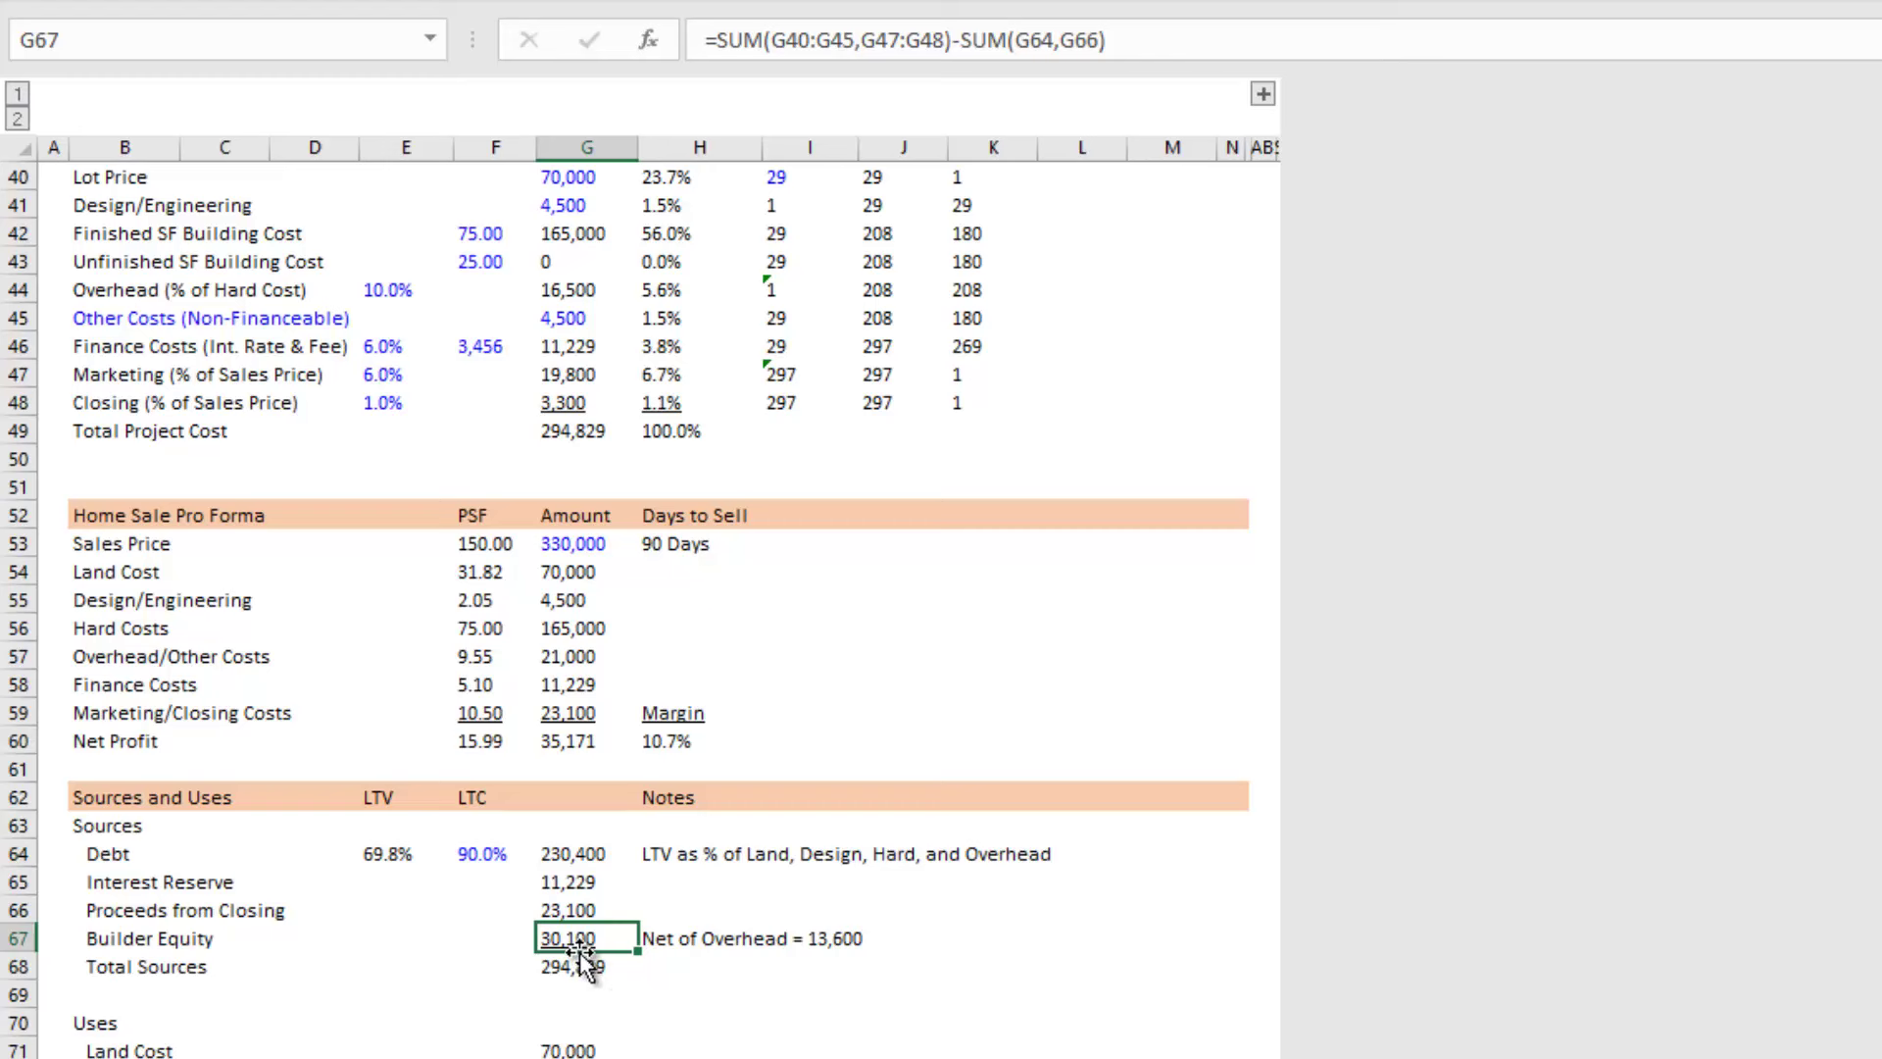
pyautogui.click(695, 946)
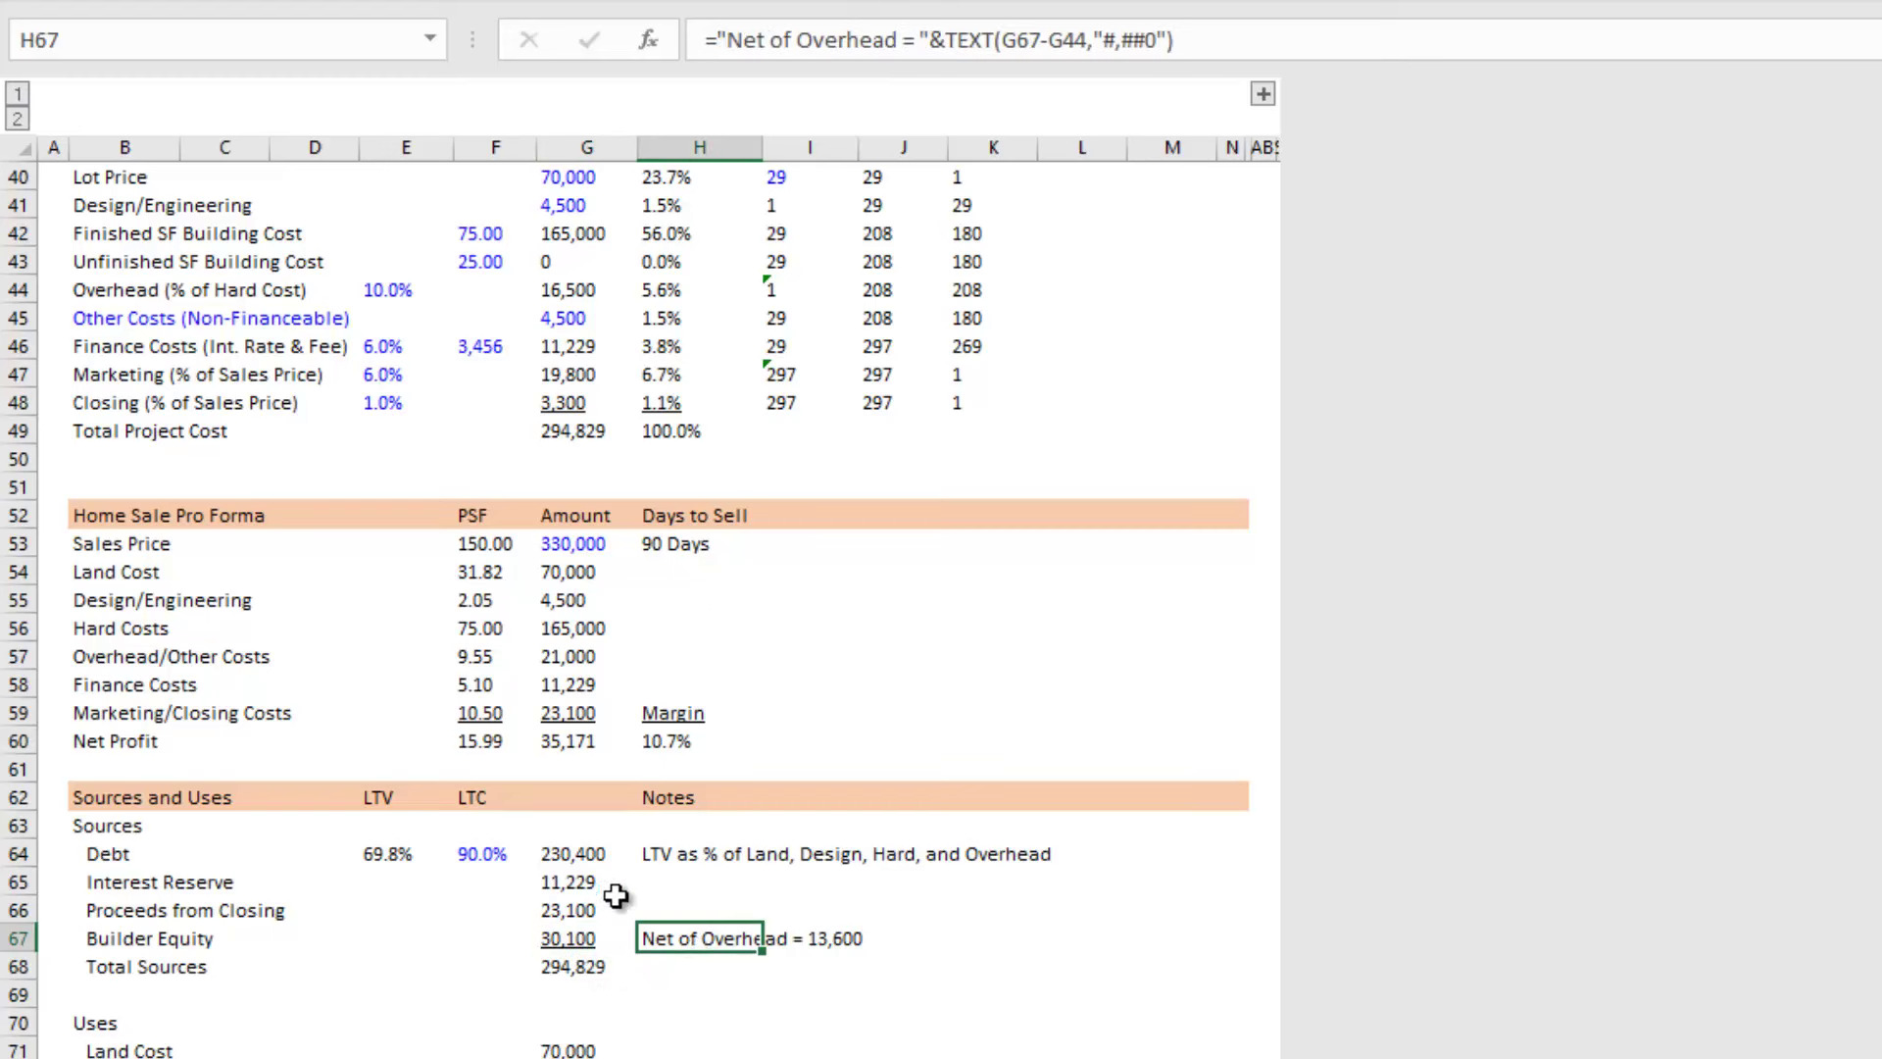
pyautogui.click(569, 292)
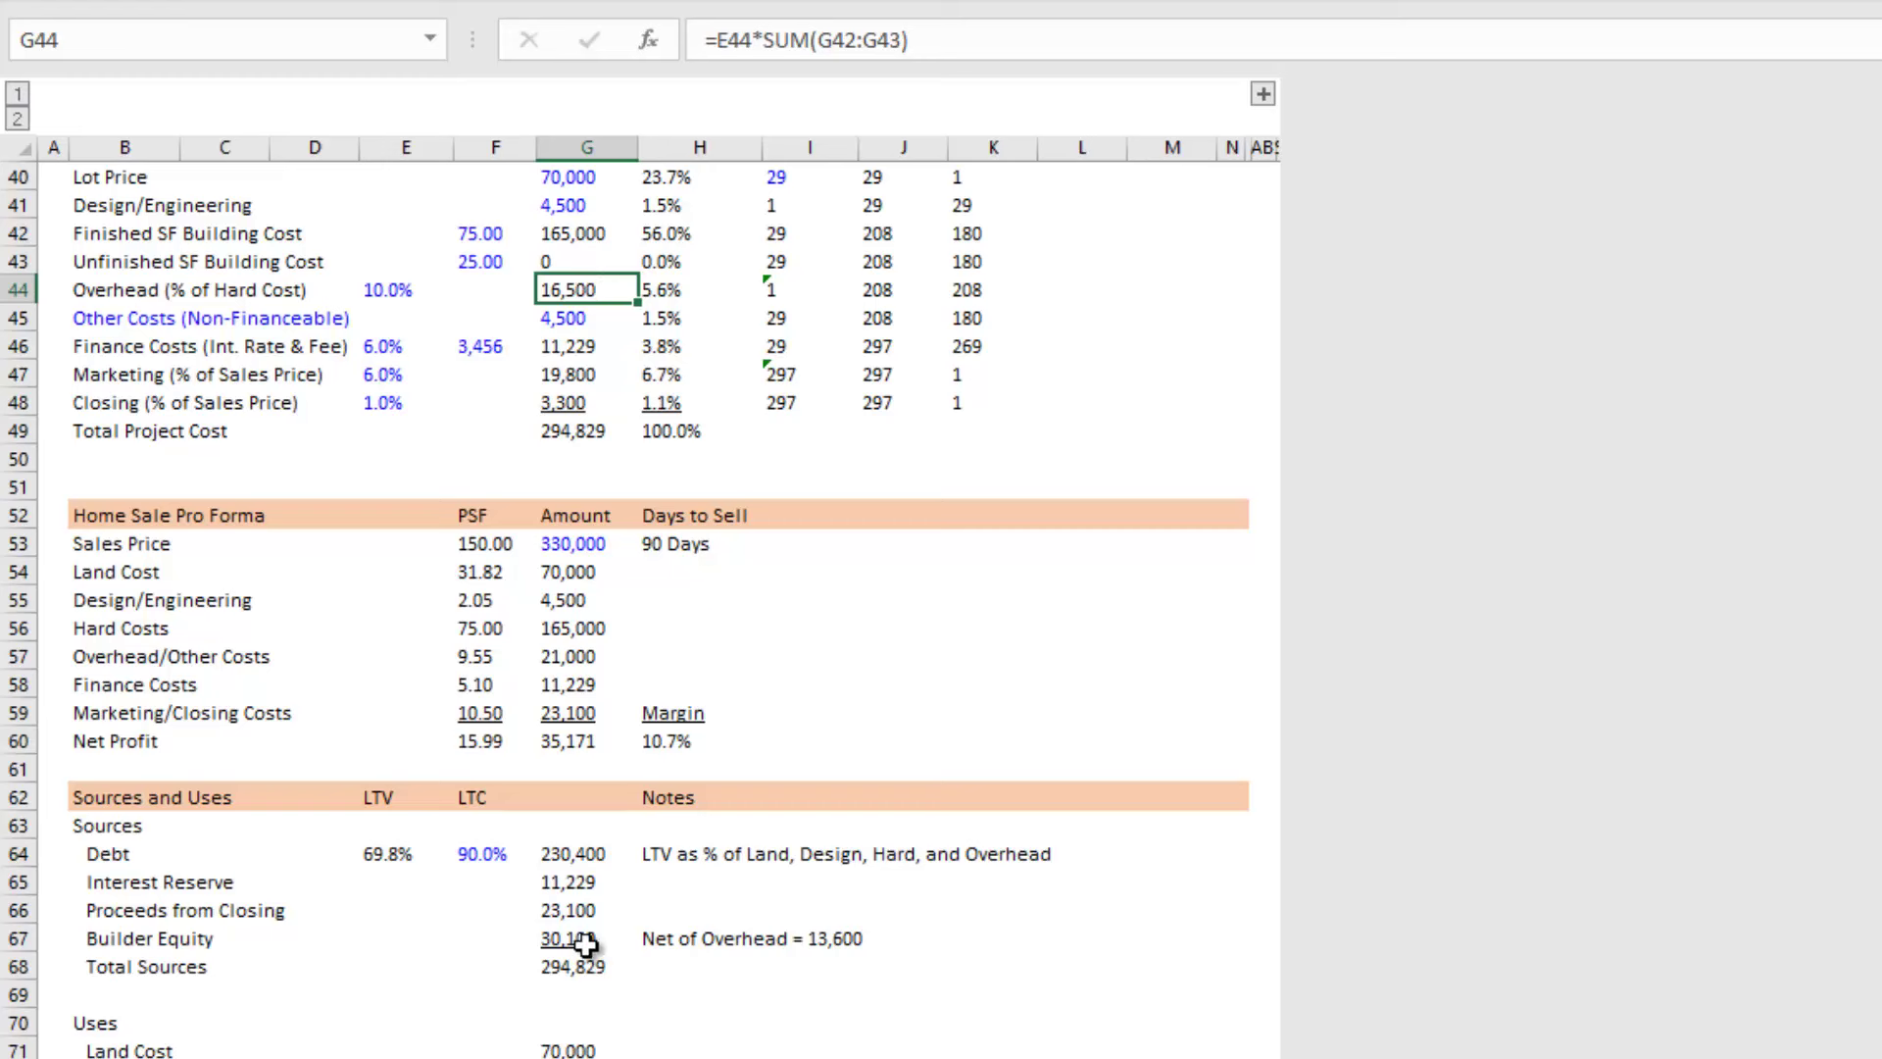
pyautogui.click(730, 941)
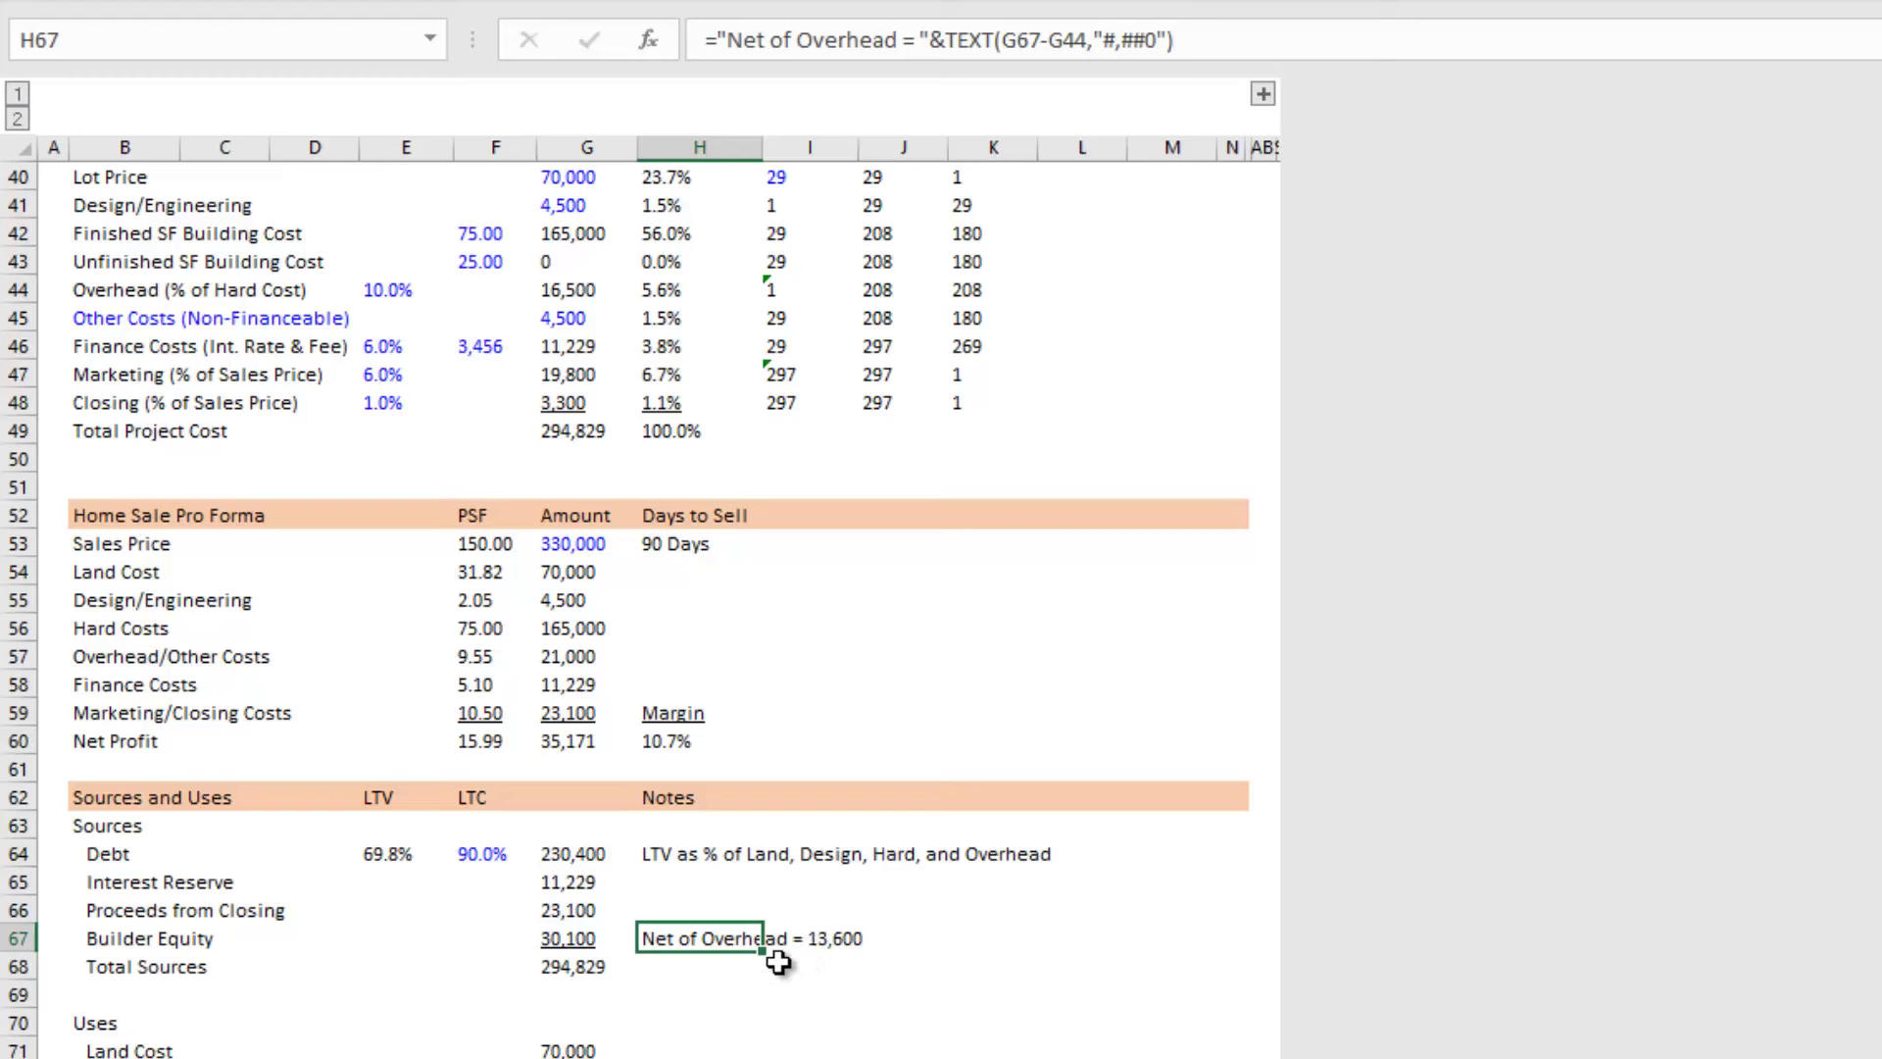
pyautogui.click(567, 941)
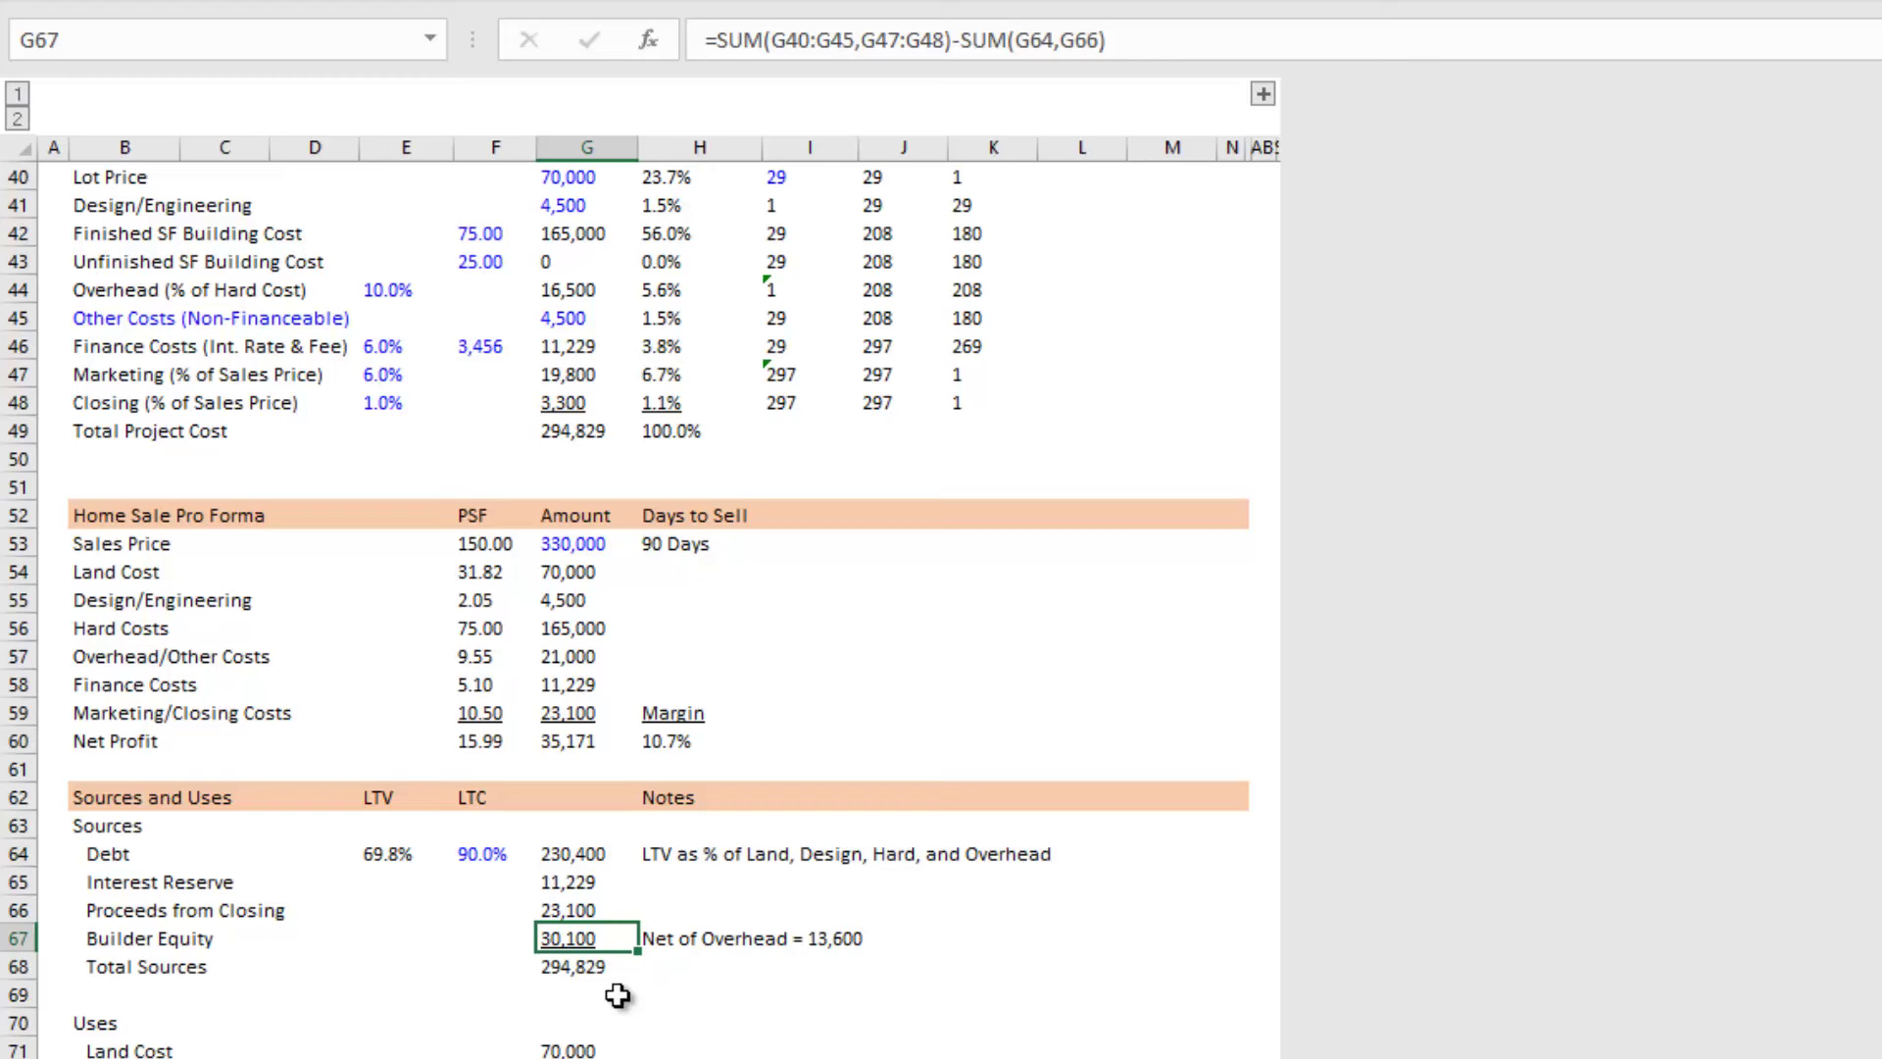
pyautogui.click(147, 943)
pyautogui.click(588, 938)
# Step: Compare the Uses amounts in G71:G76 with the Land Cost to Marketing/Closing Costs lines of the Home Sale Pro Forma
pyautogui.scroll(-1, 356, 1014)
pyautogui.click(577, 968)
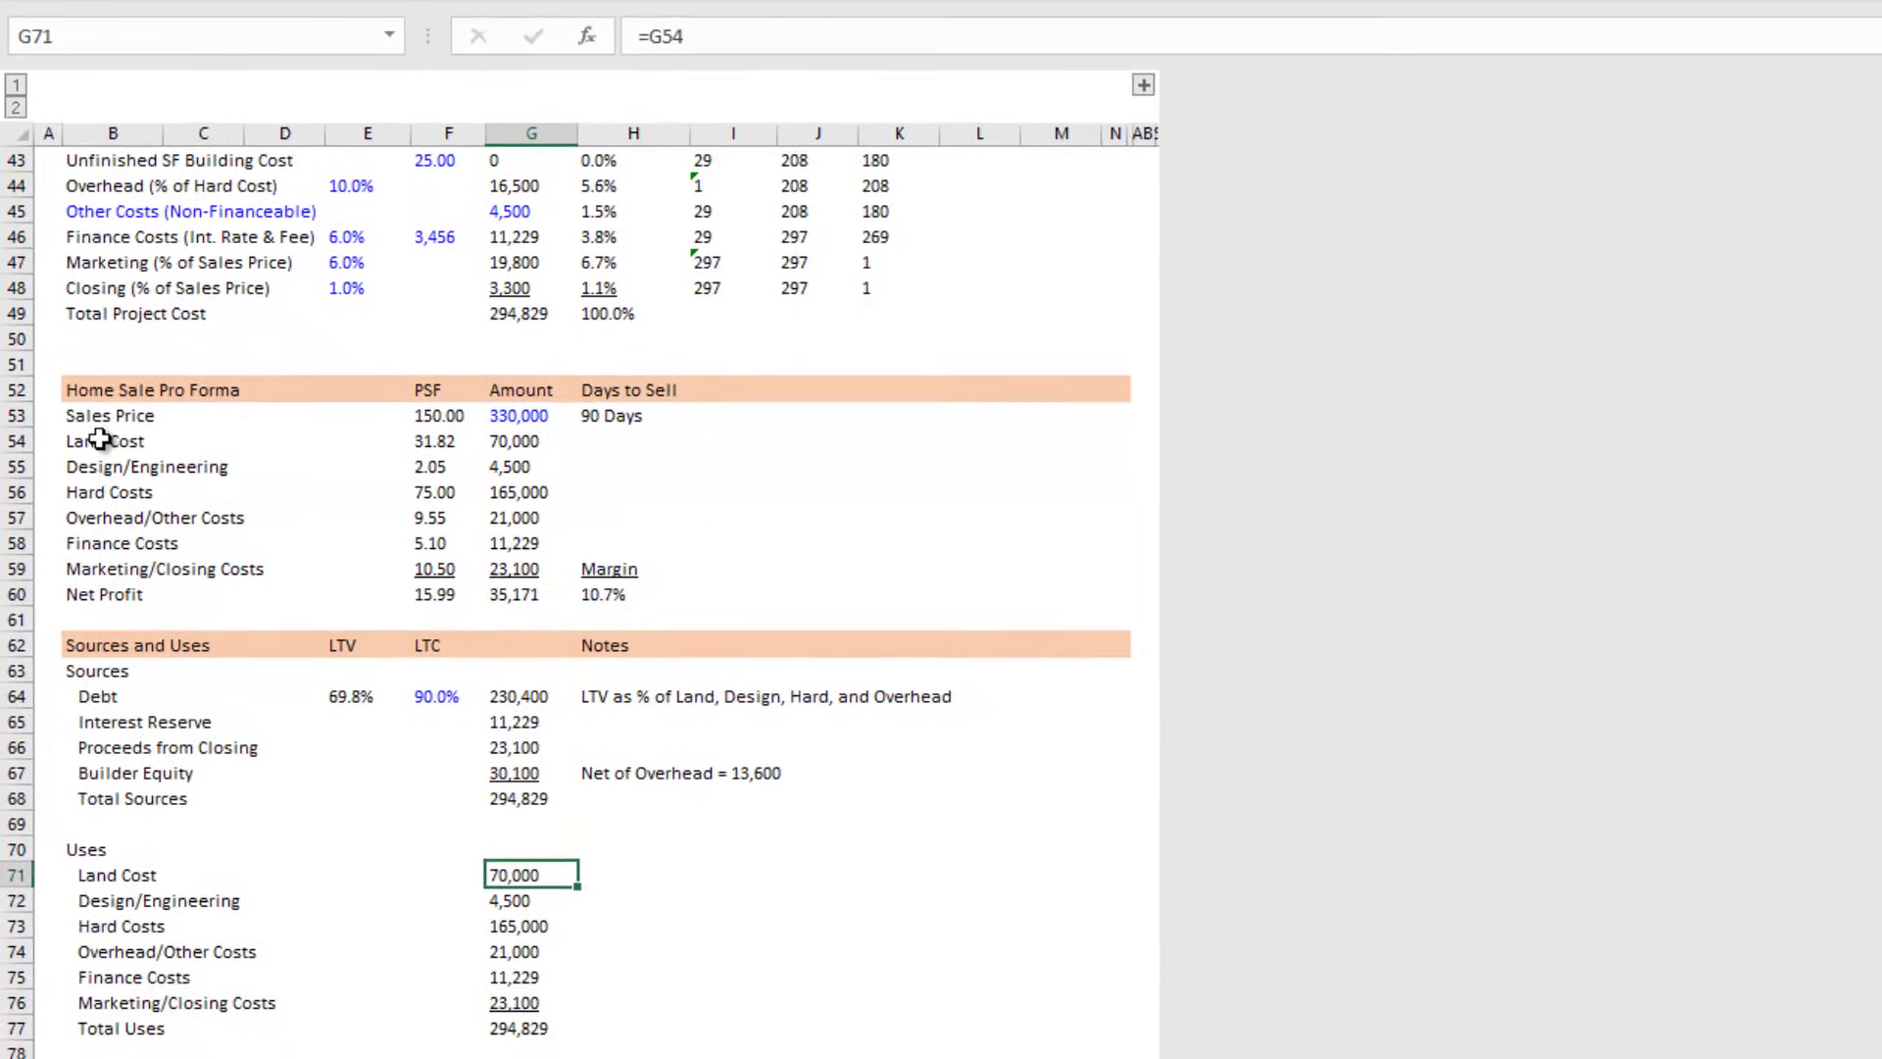
pyautogui.moveTo(100, 439); pyautogui.dragTo(240, 570)
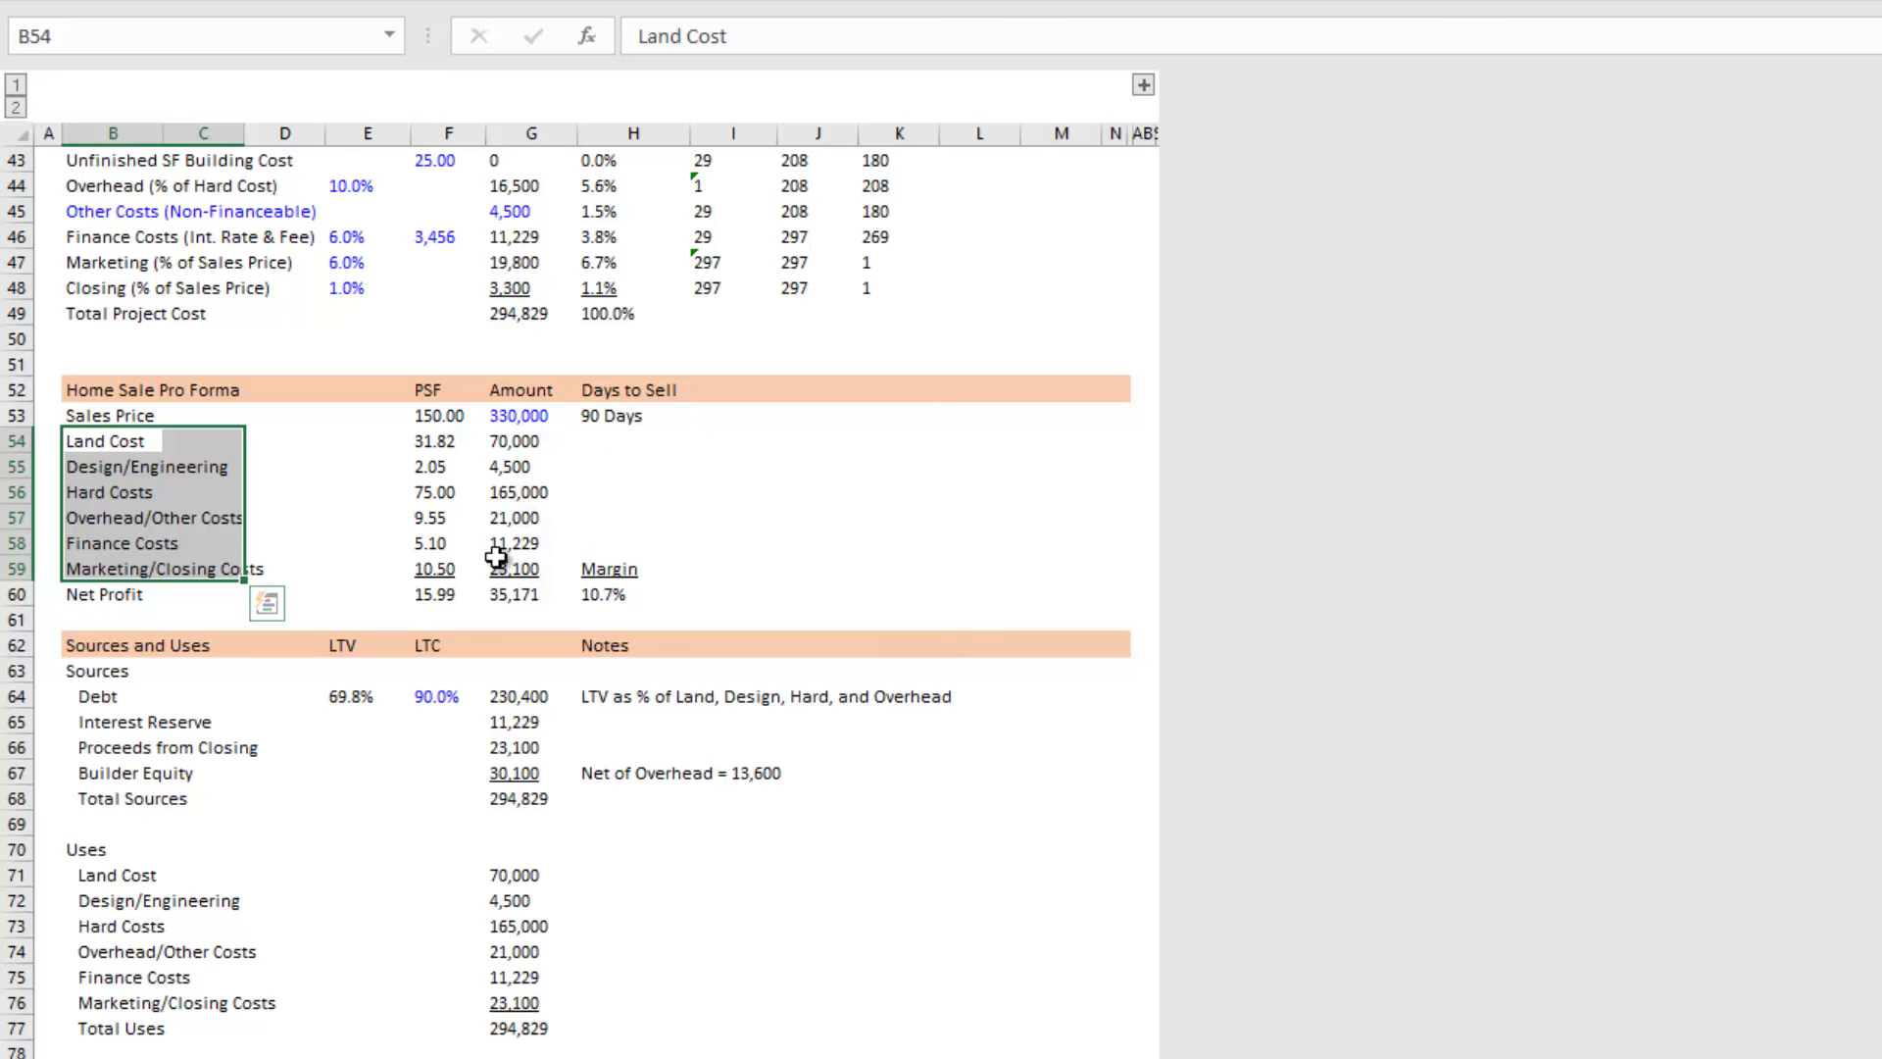
pyautogui.moveTo(525, 876); pyautogui.dragTo(534, 996)
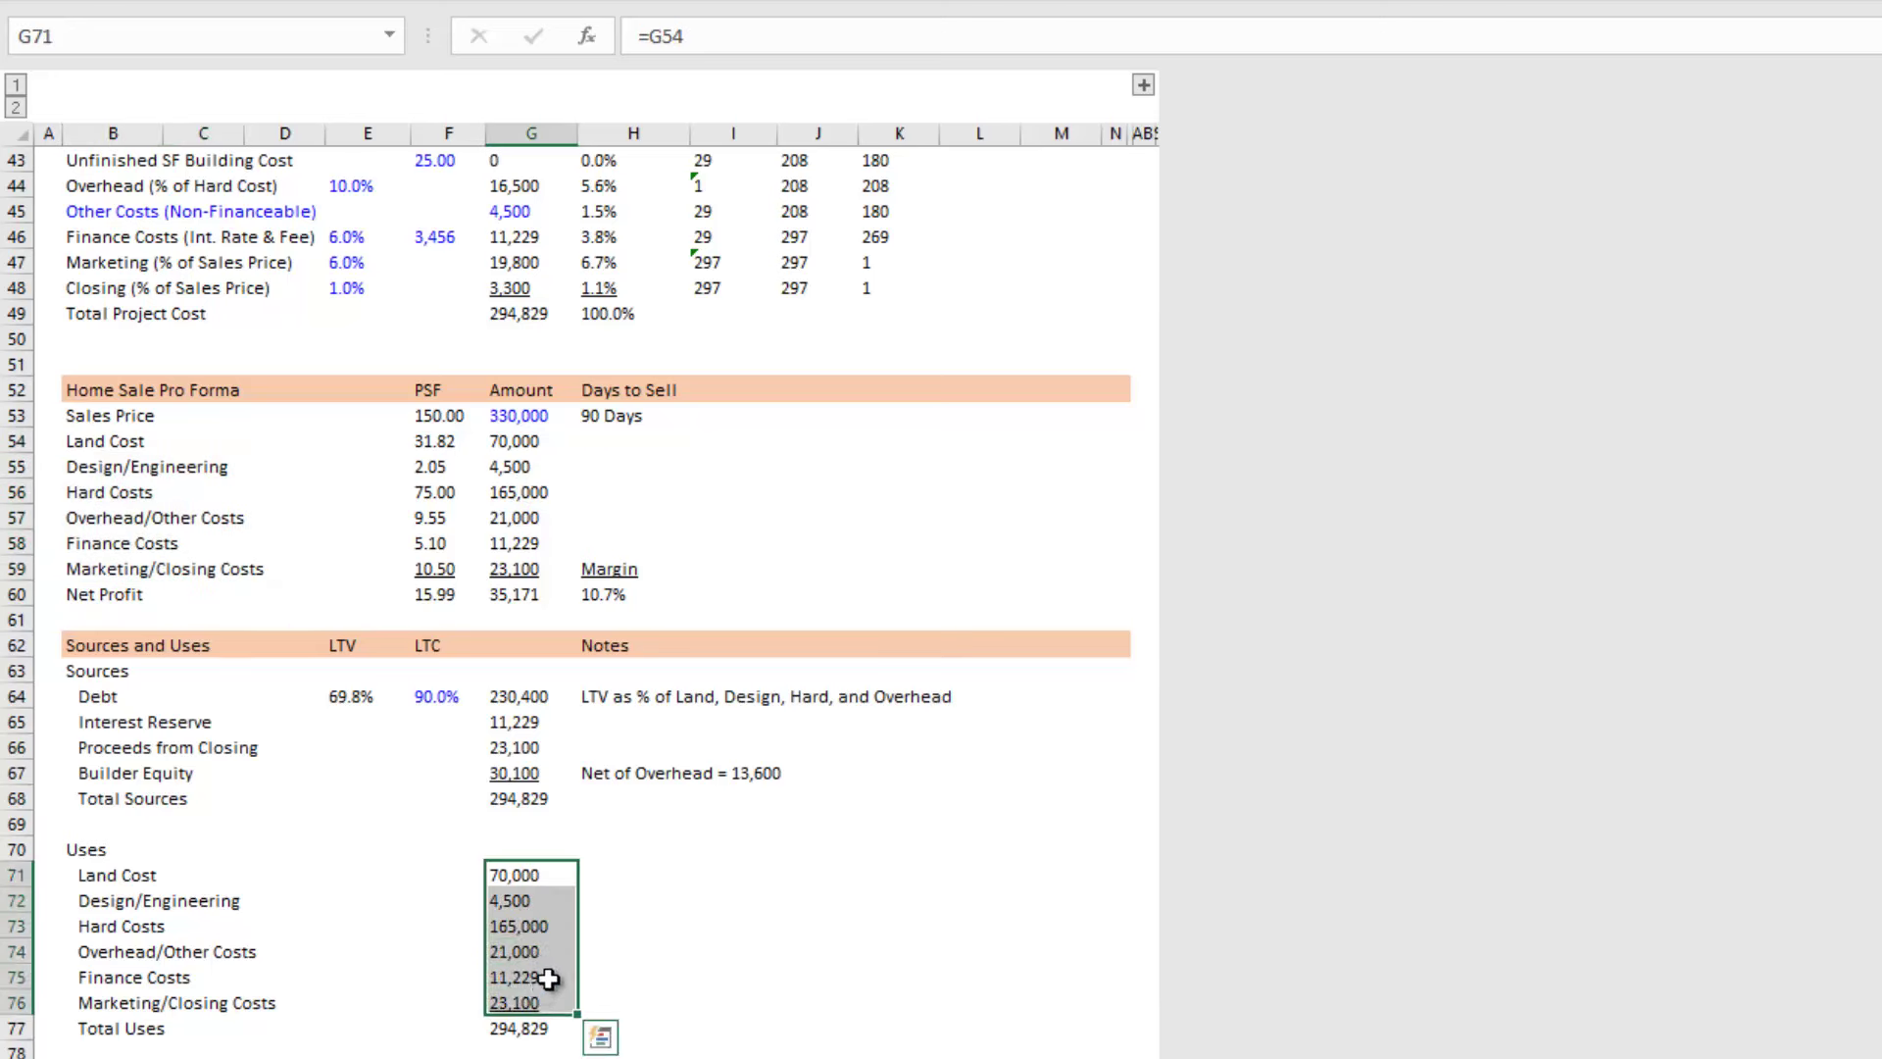
# Step: Compare Total Sources in G68 with Total Uses in G77, checking the line items that feed each sum
pyautogui.click(546, 804)
pyautogui.click(530, 1025)
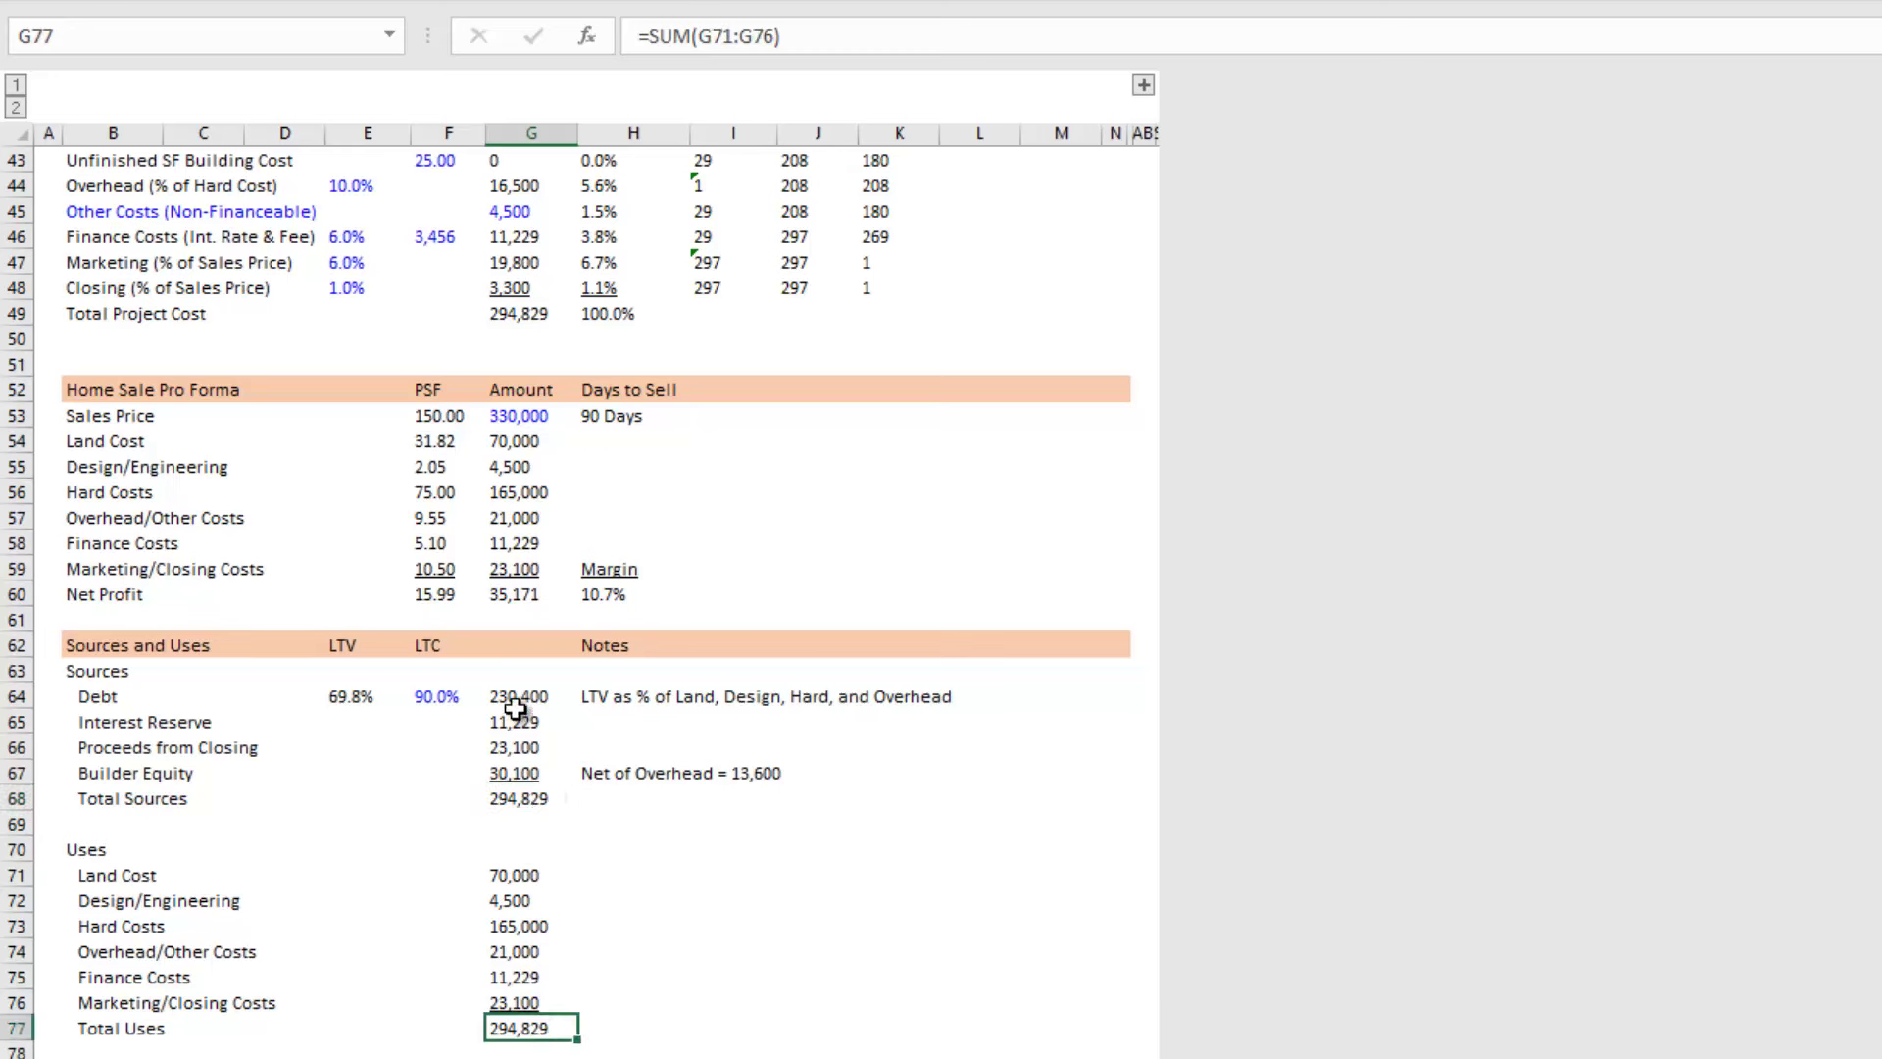
pyautogui.moveTo(517, 721); pyautogui.dragTo(522, 774)
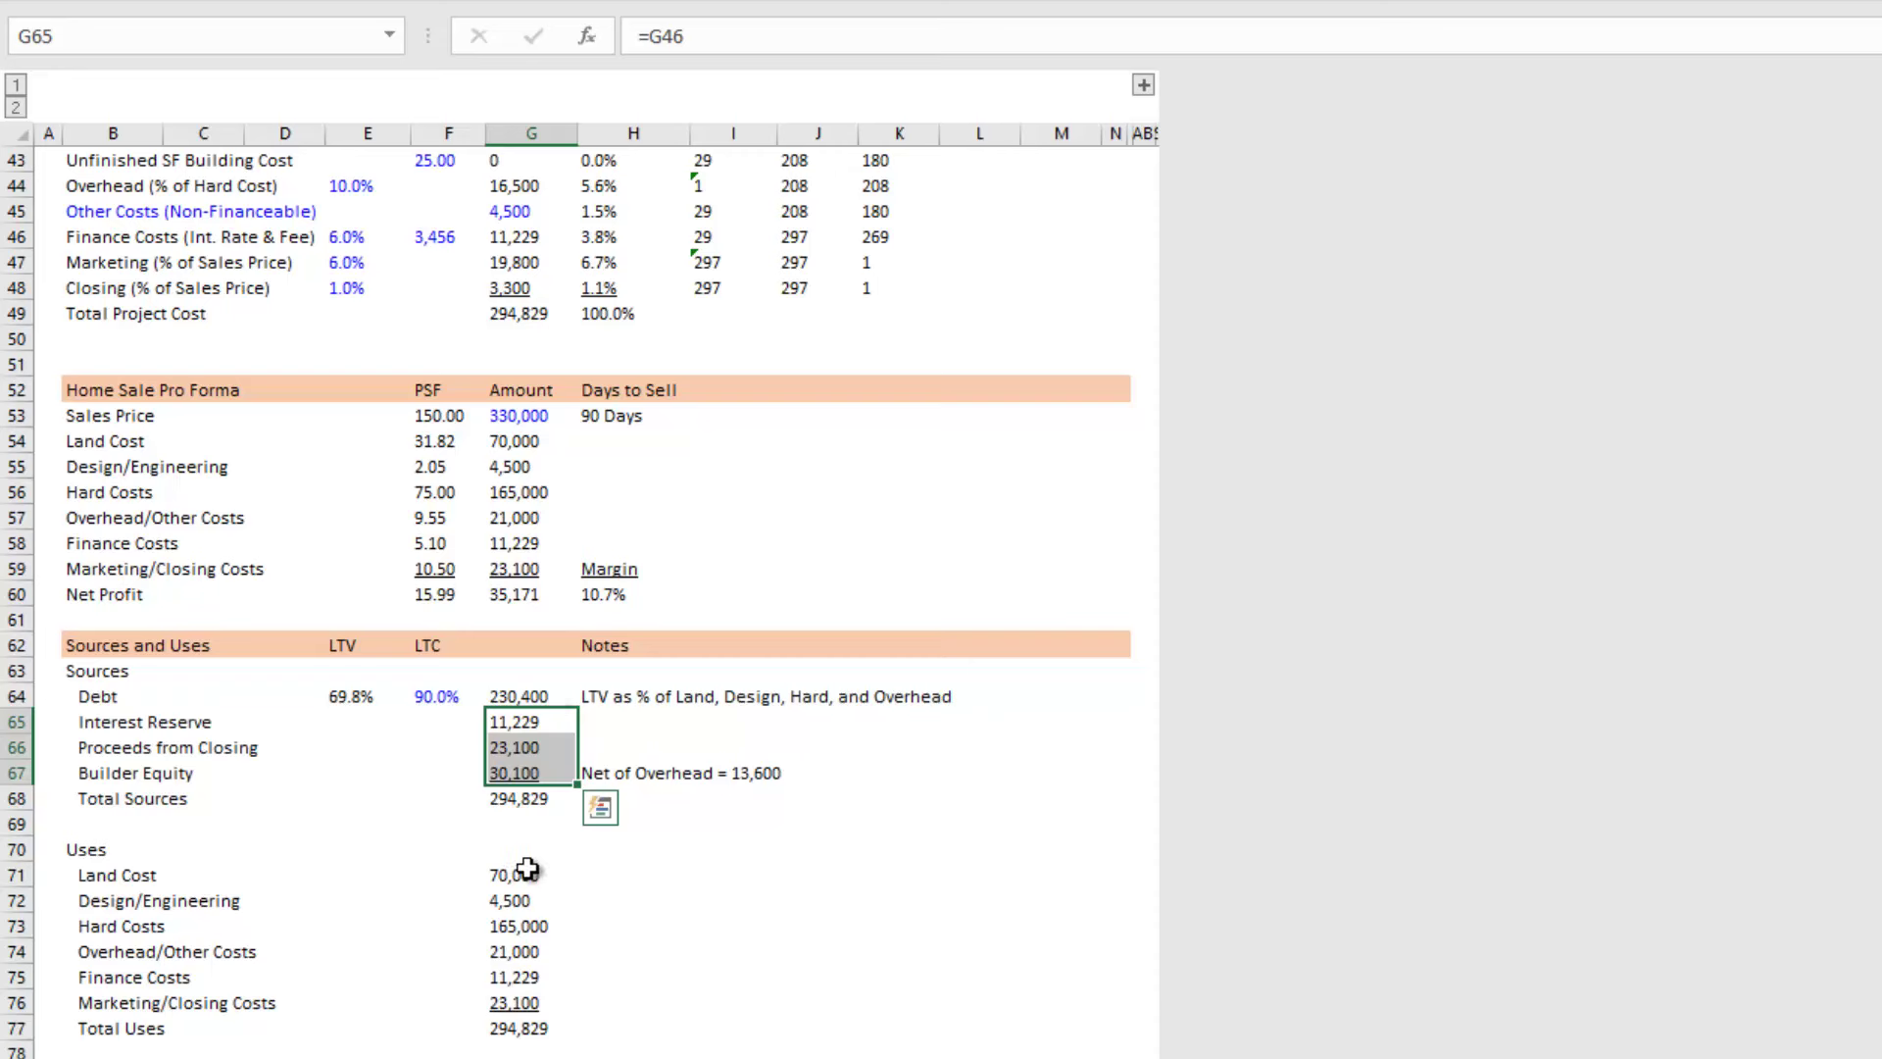
pyautogui.click(509, 798)
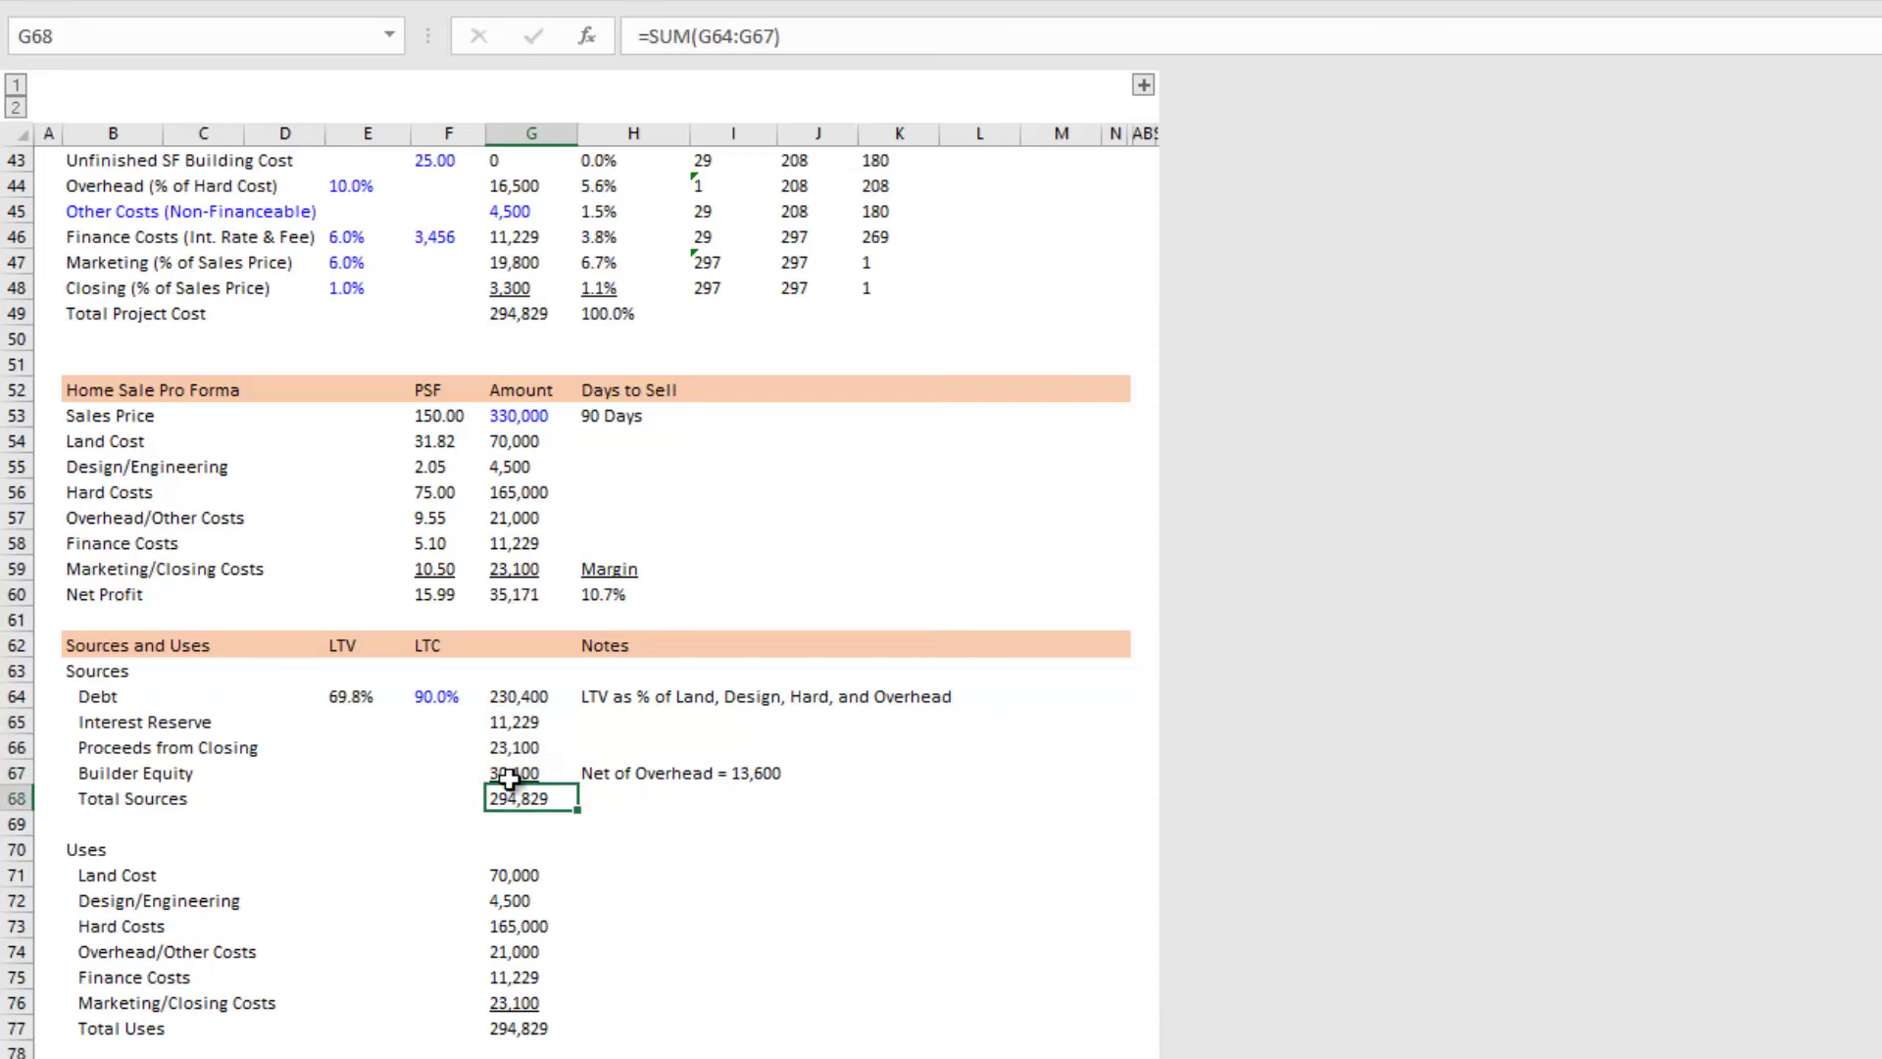
pyautogui.click(536, 1022)
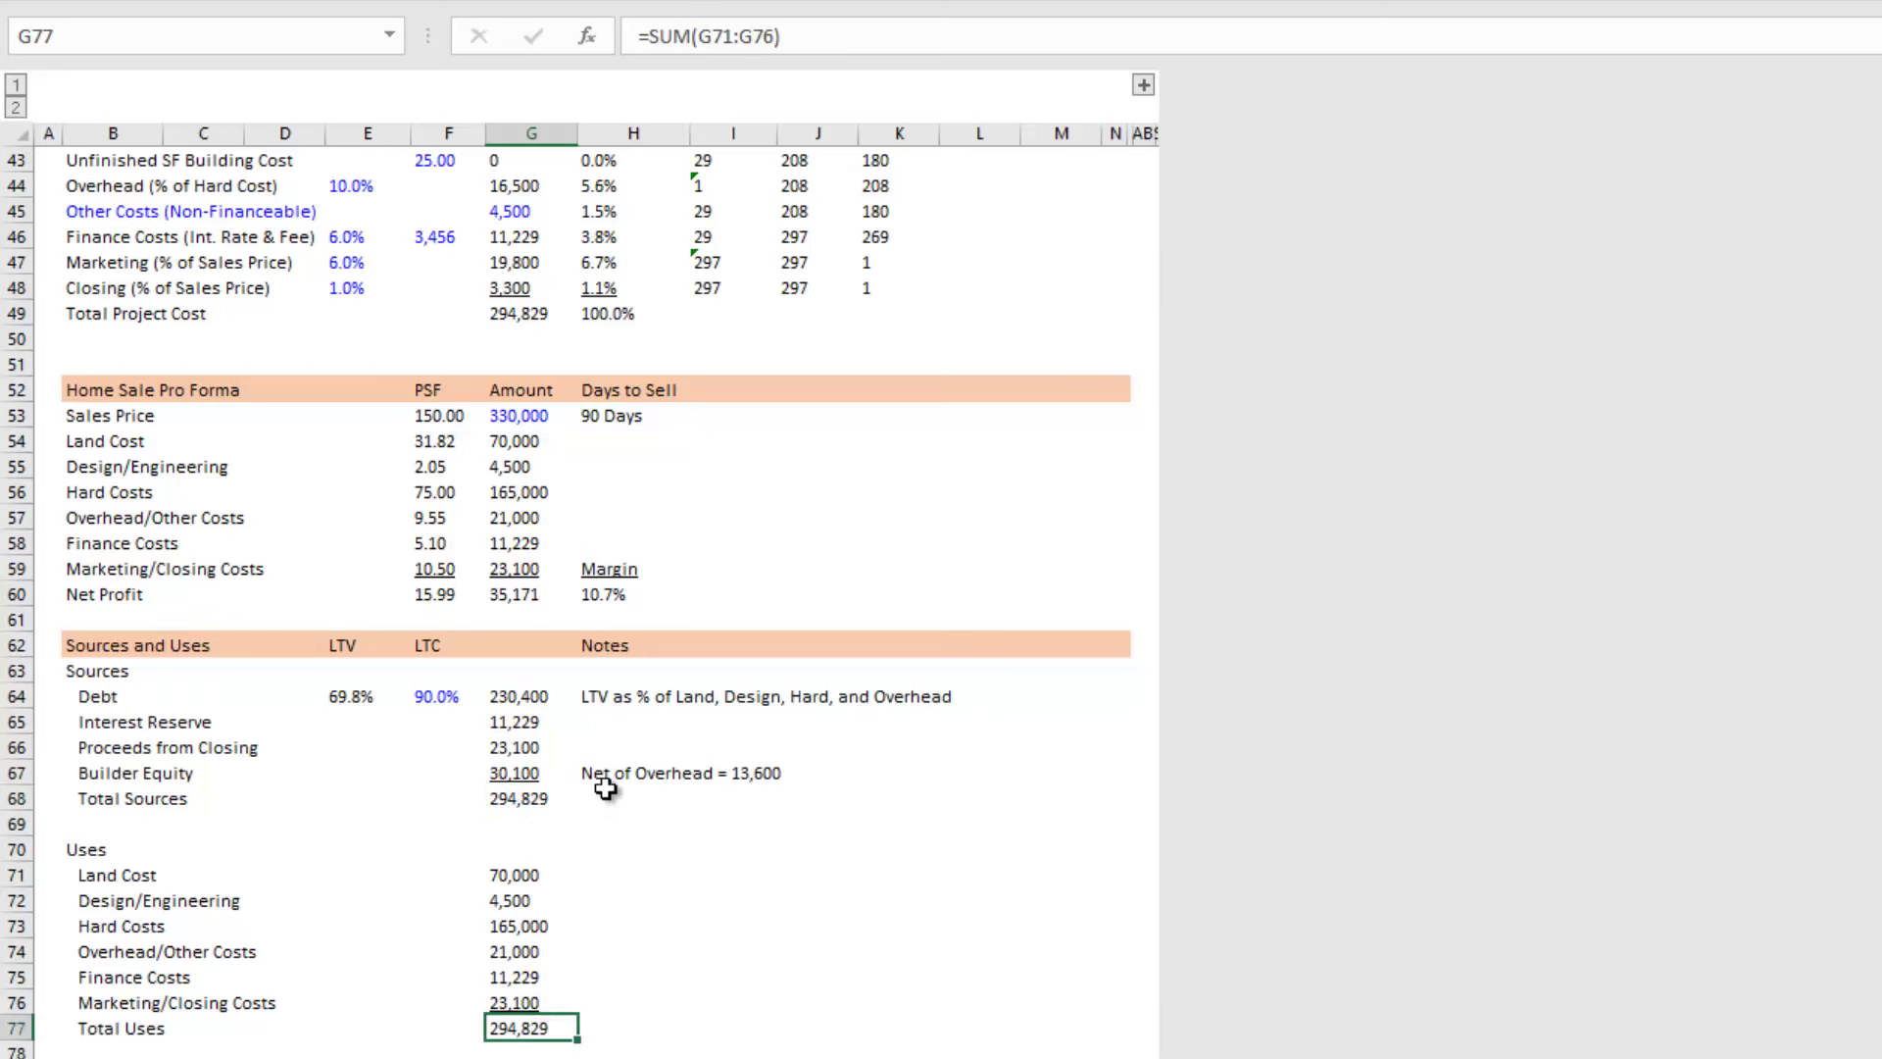
pyautogui.scroll(-1, 492, 858)
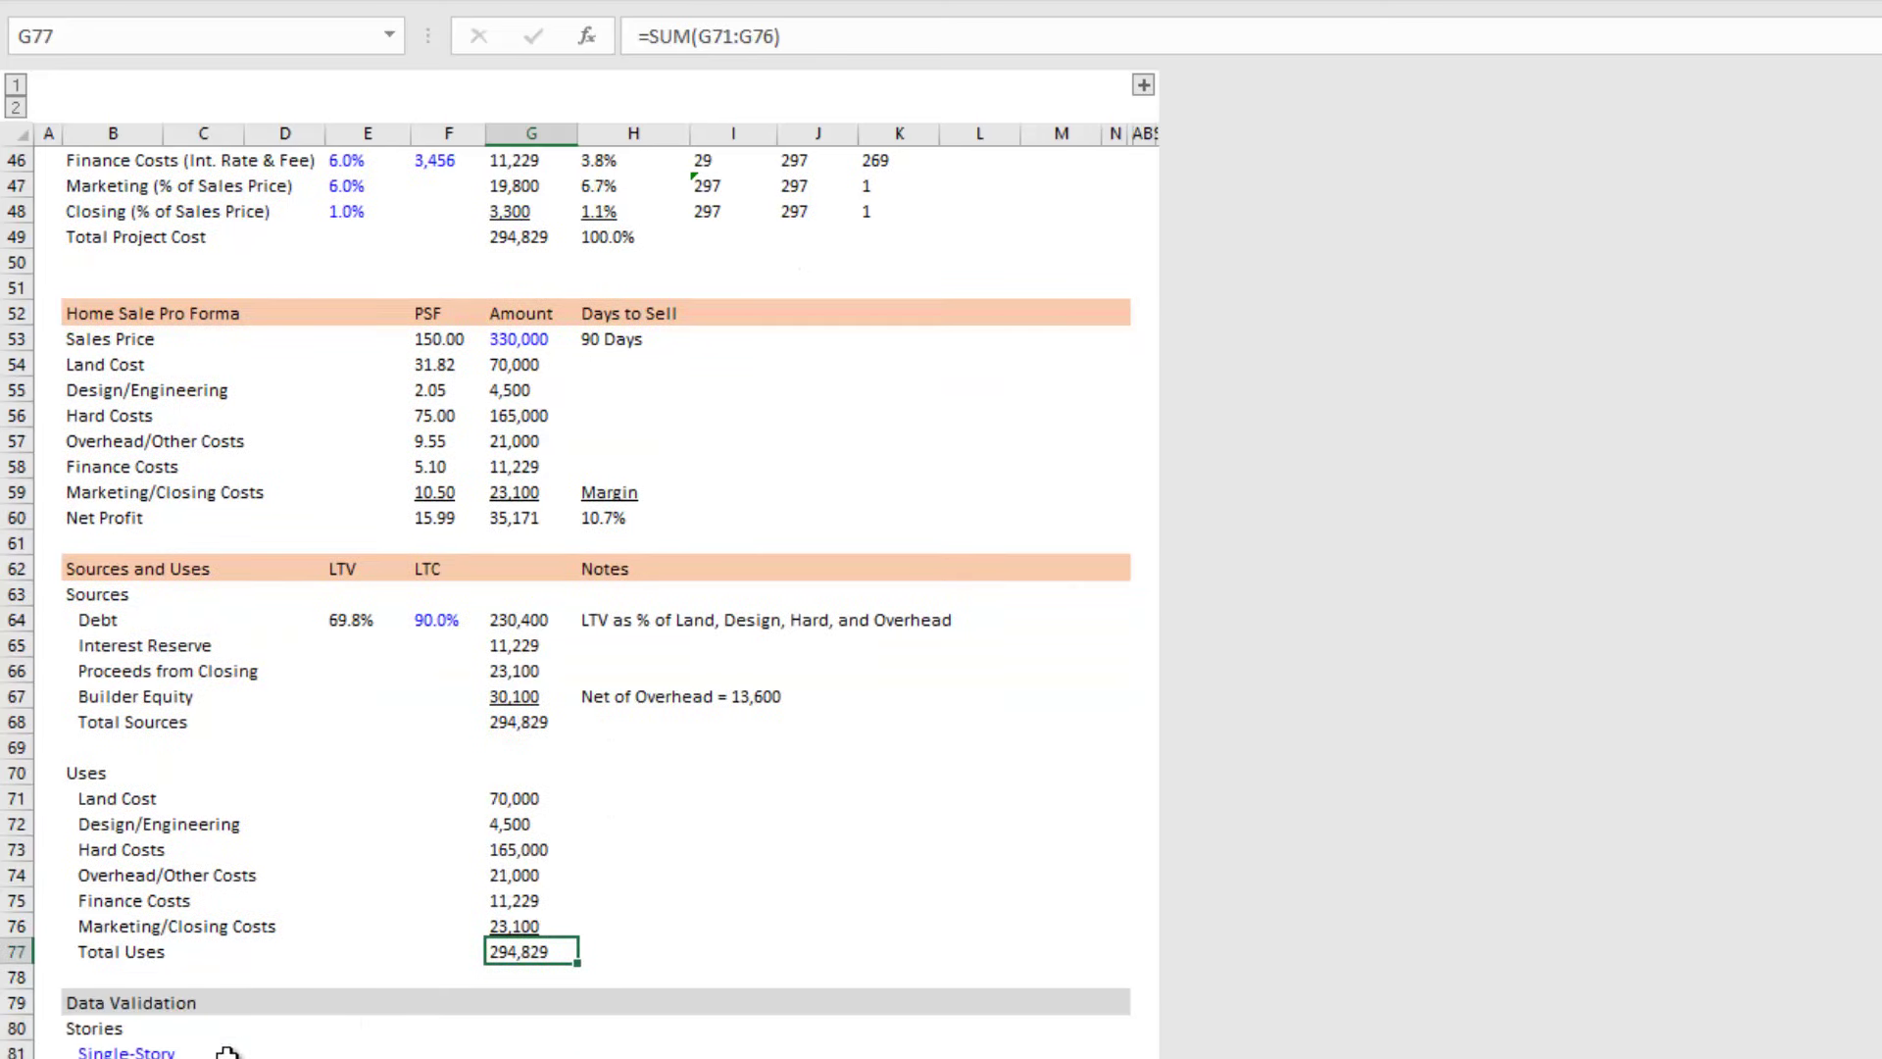
pyautogui.scroll(1, 559, 596)
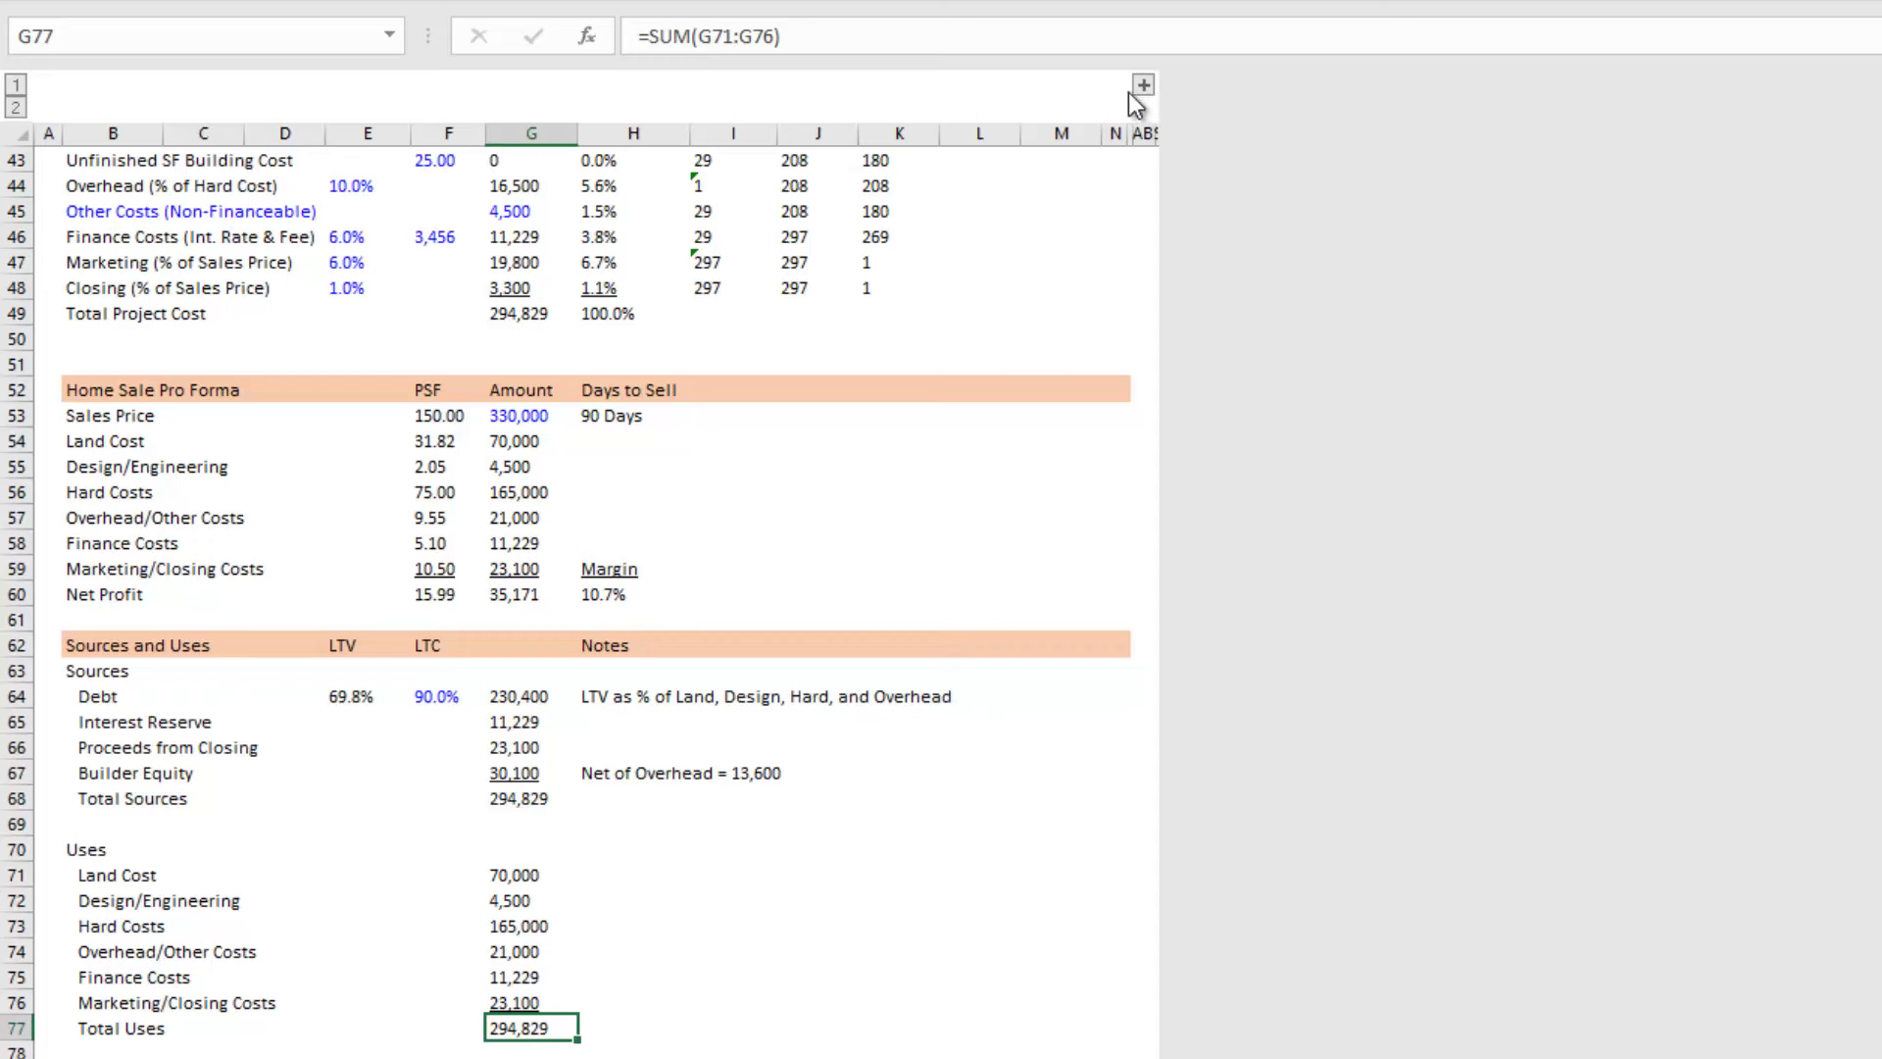
# Step: Expand the grouped daily cash flow columns and look over the Error Check column beside Project Costs
pyautogui.click(15, 107)
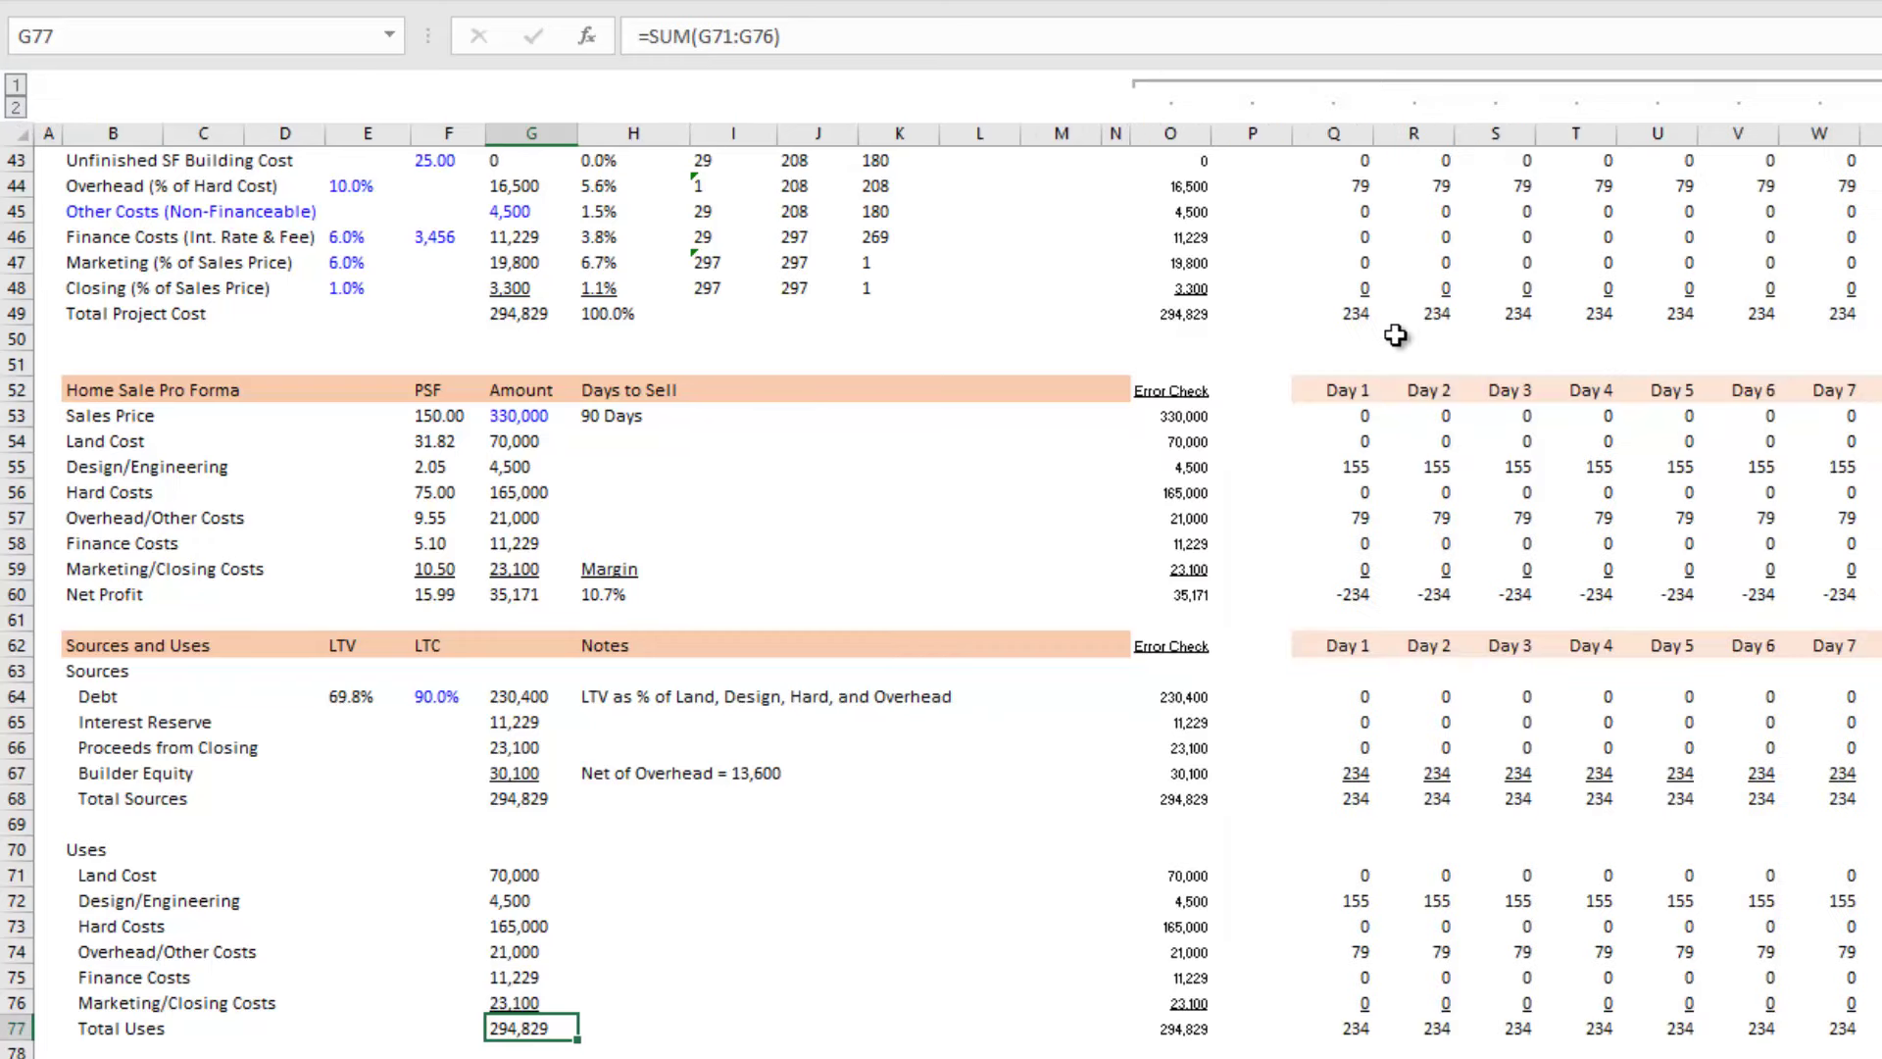
pyautogui.scroll(3, 1524, 508)
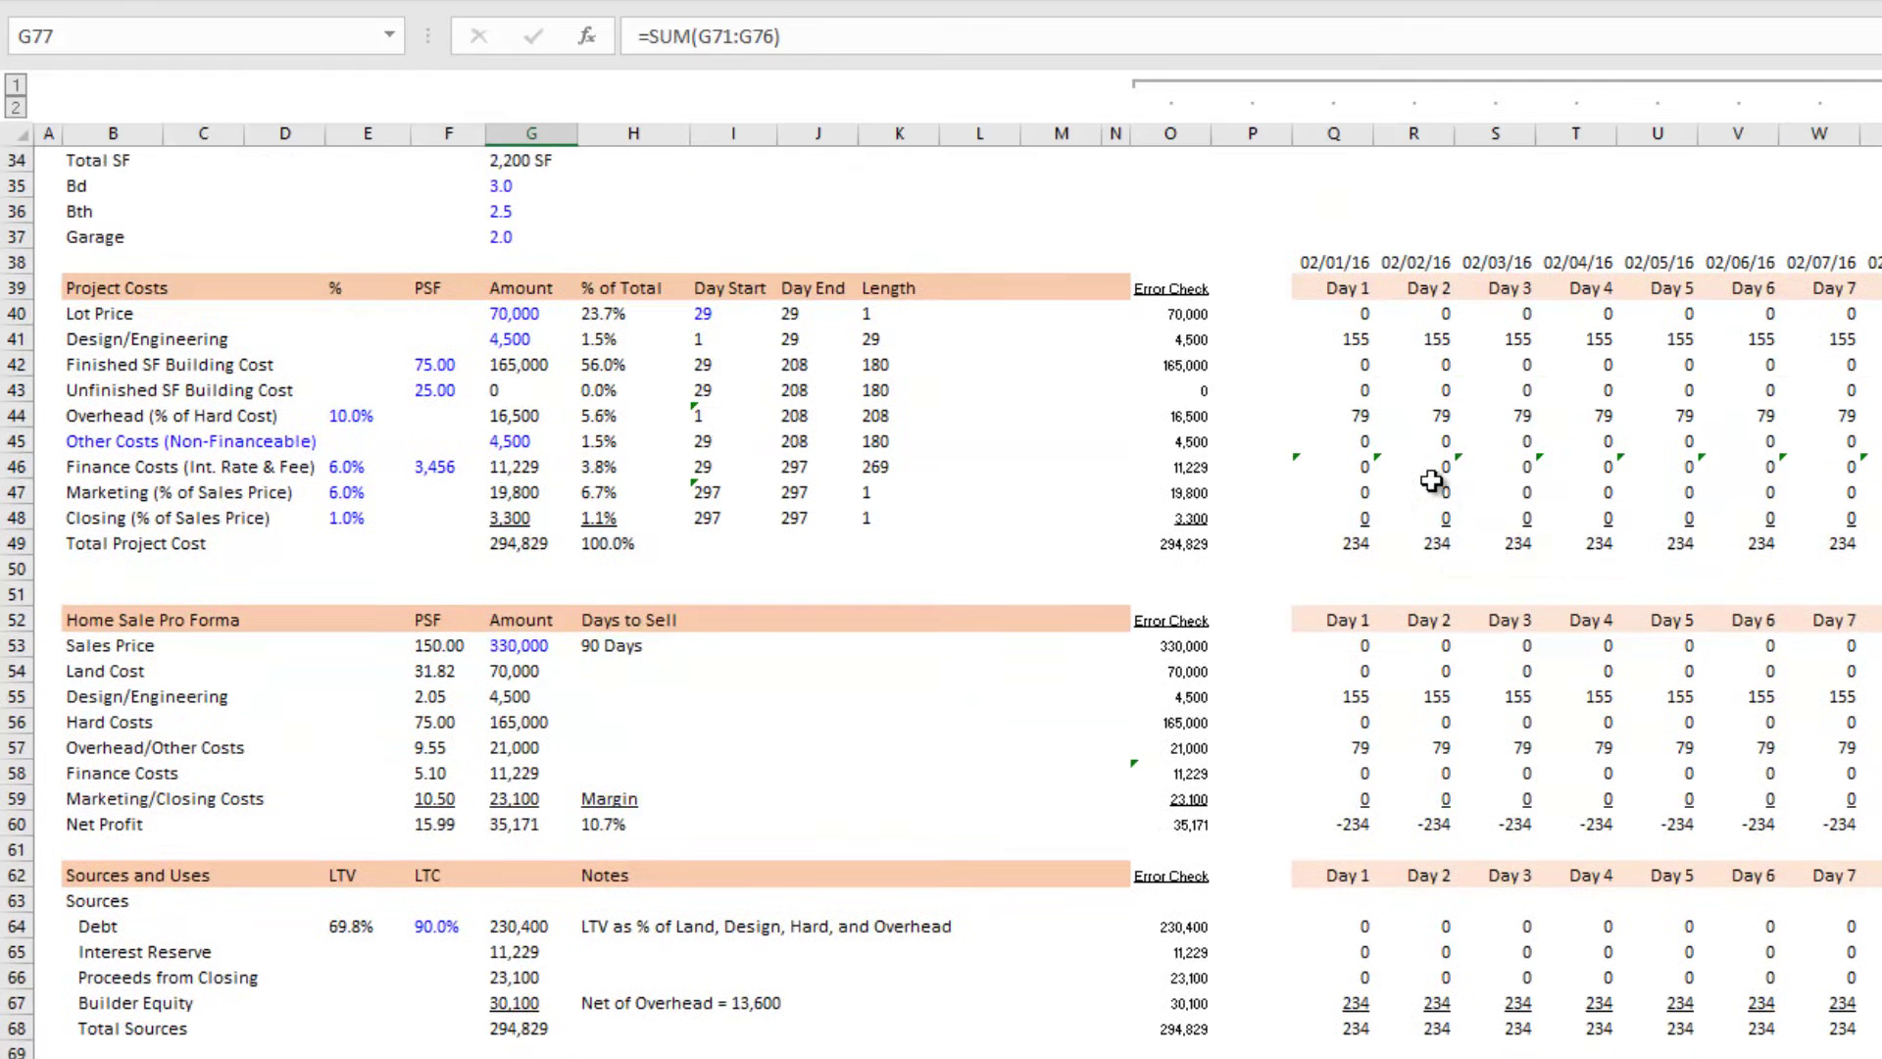
pyautogui.moveTo(1176, 290); pyautogui.dragTo(1176, 469)
pyautogui.click(1186, 527)
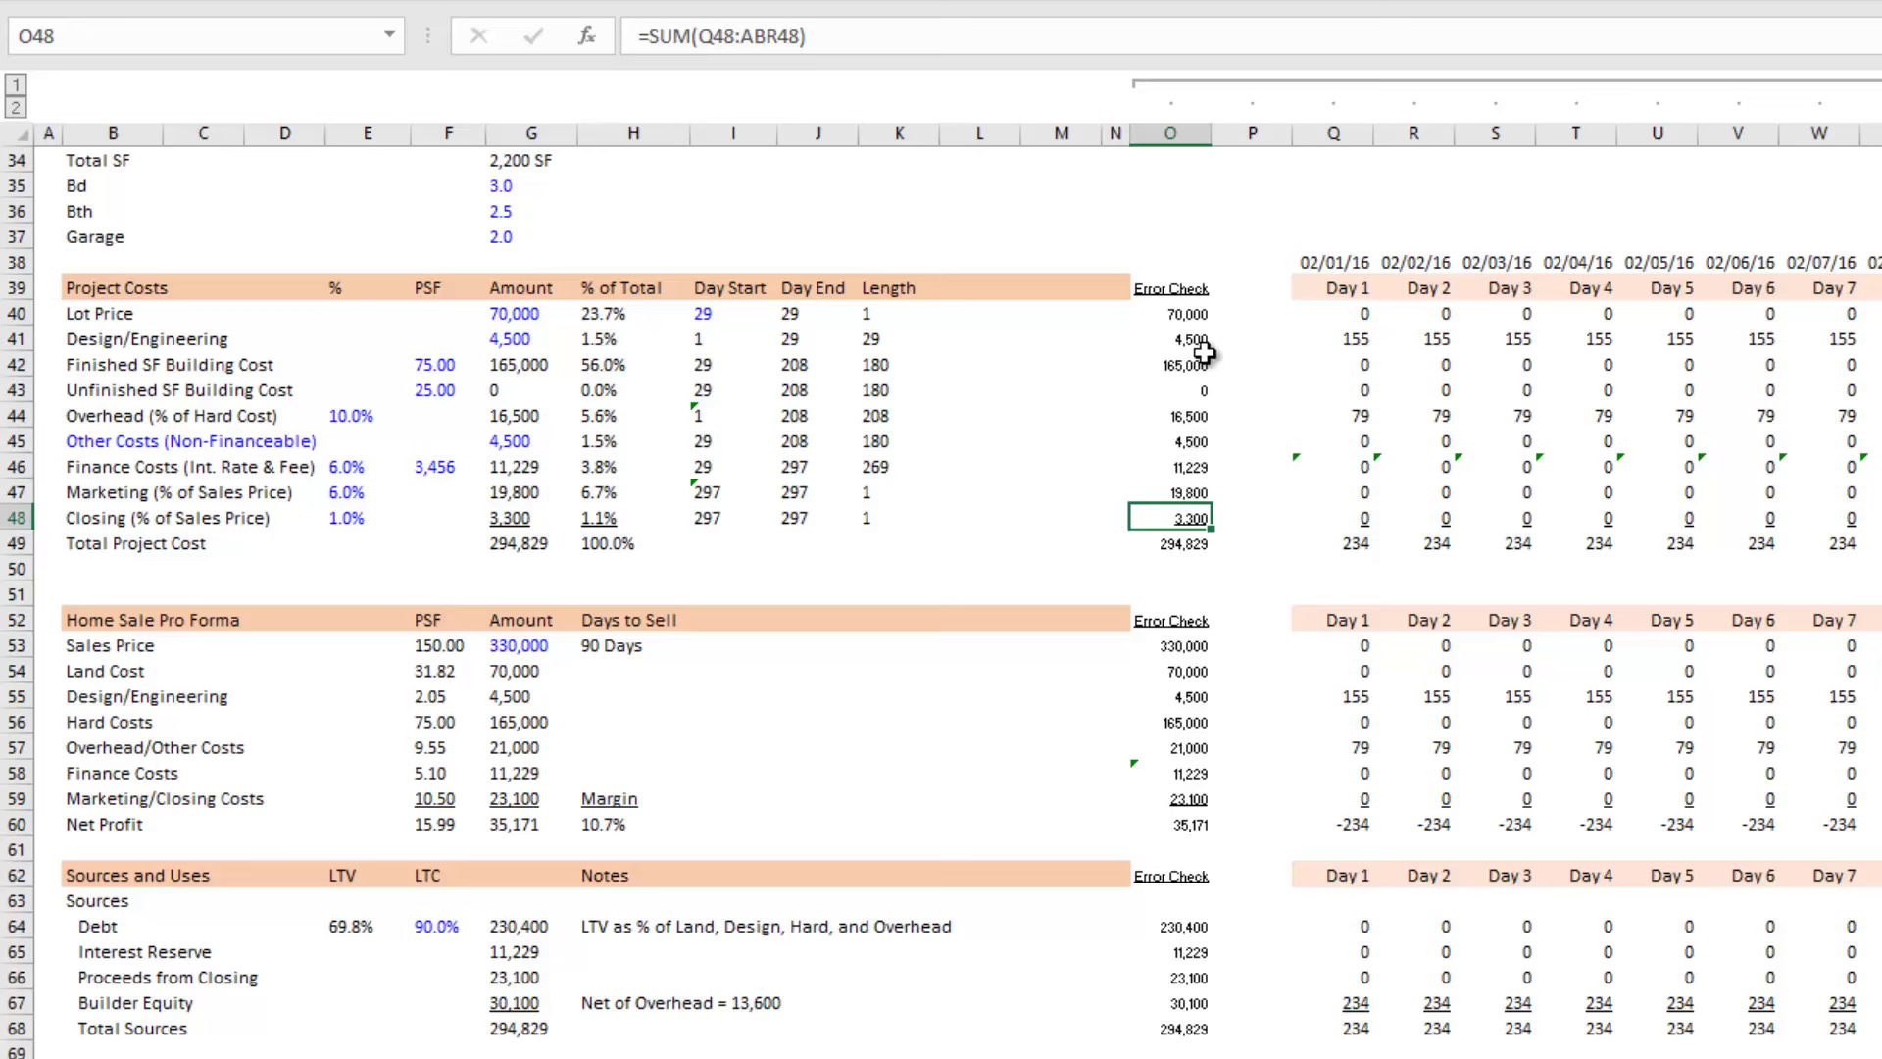
# Step: Check the Error Check sums in column O for Project Costs, comparing the Lot Price sum of its daily row with the amount in G40
pyautogui.moveTo(1358, 314); pyautogui.dragTo(1881, 317)
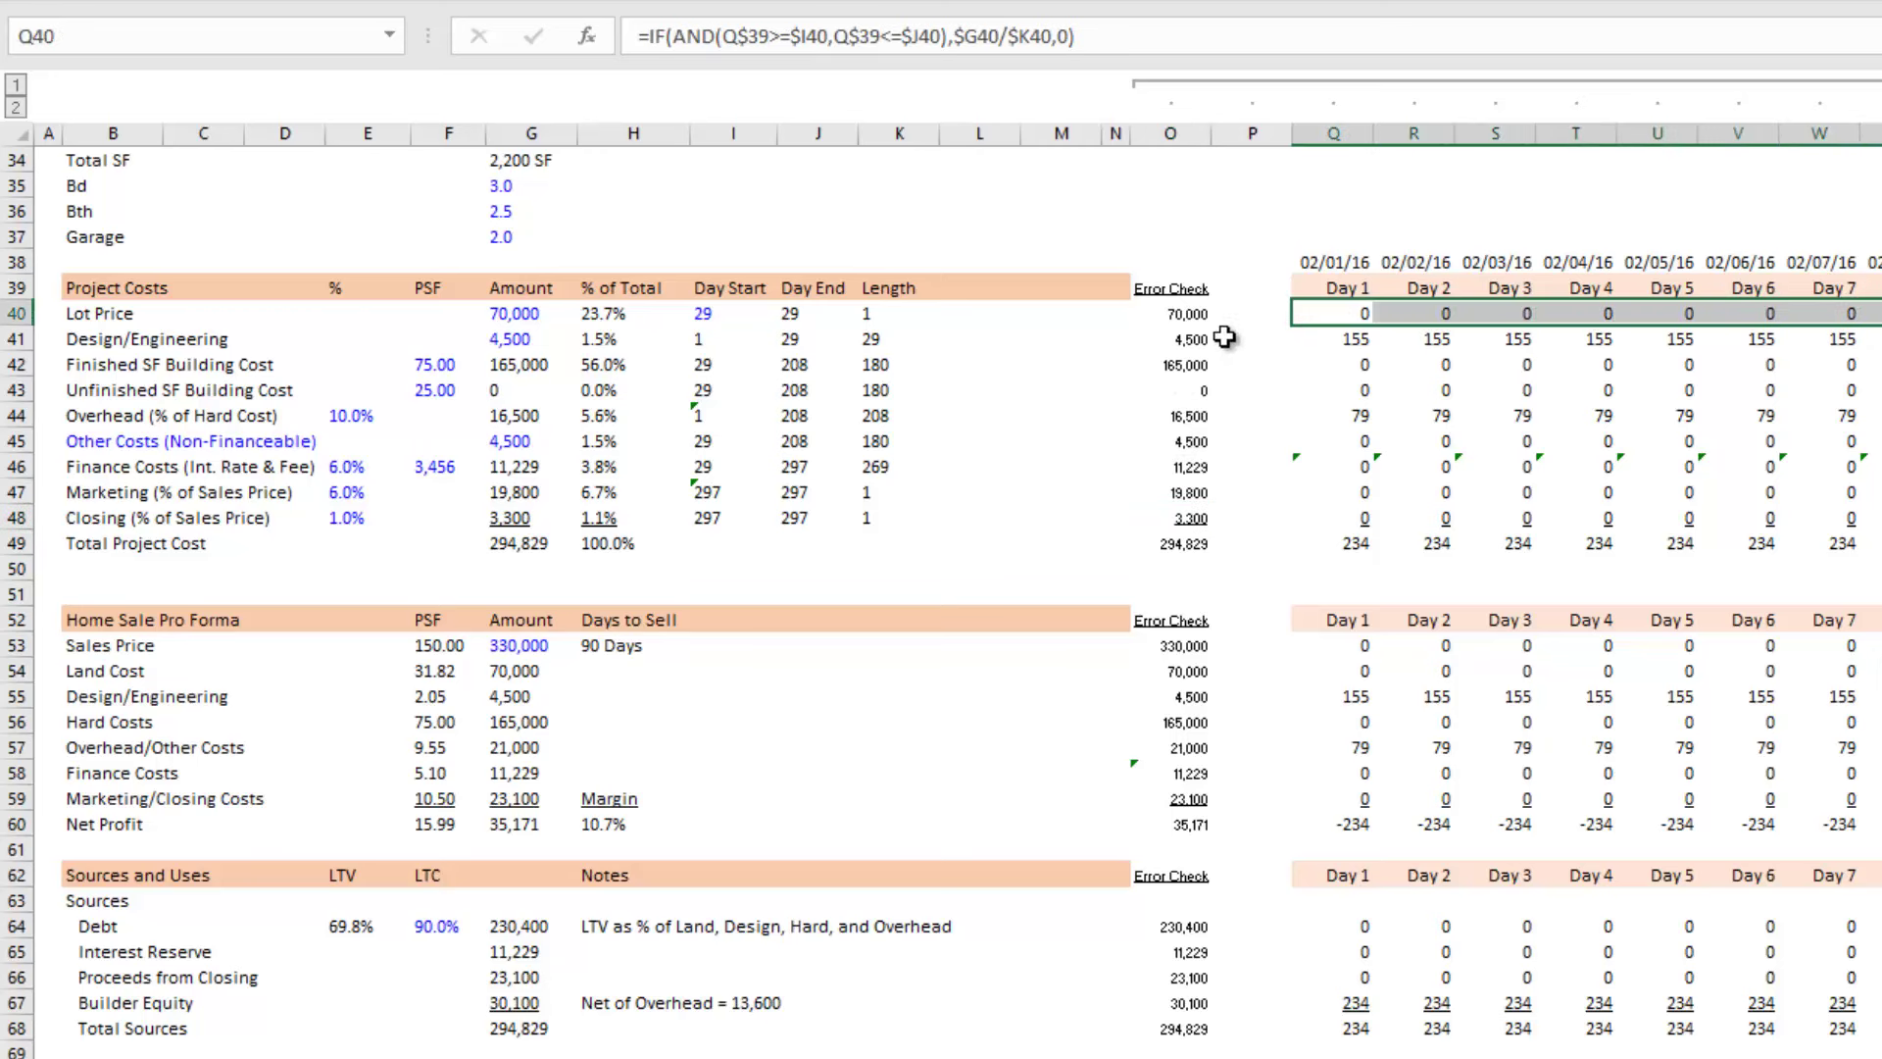
pyautogui.click(1183, 315)
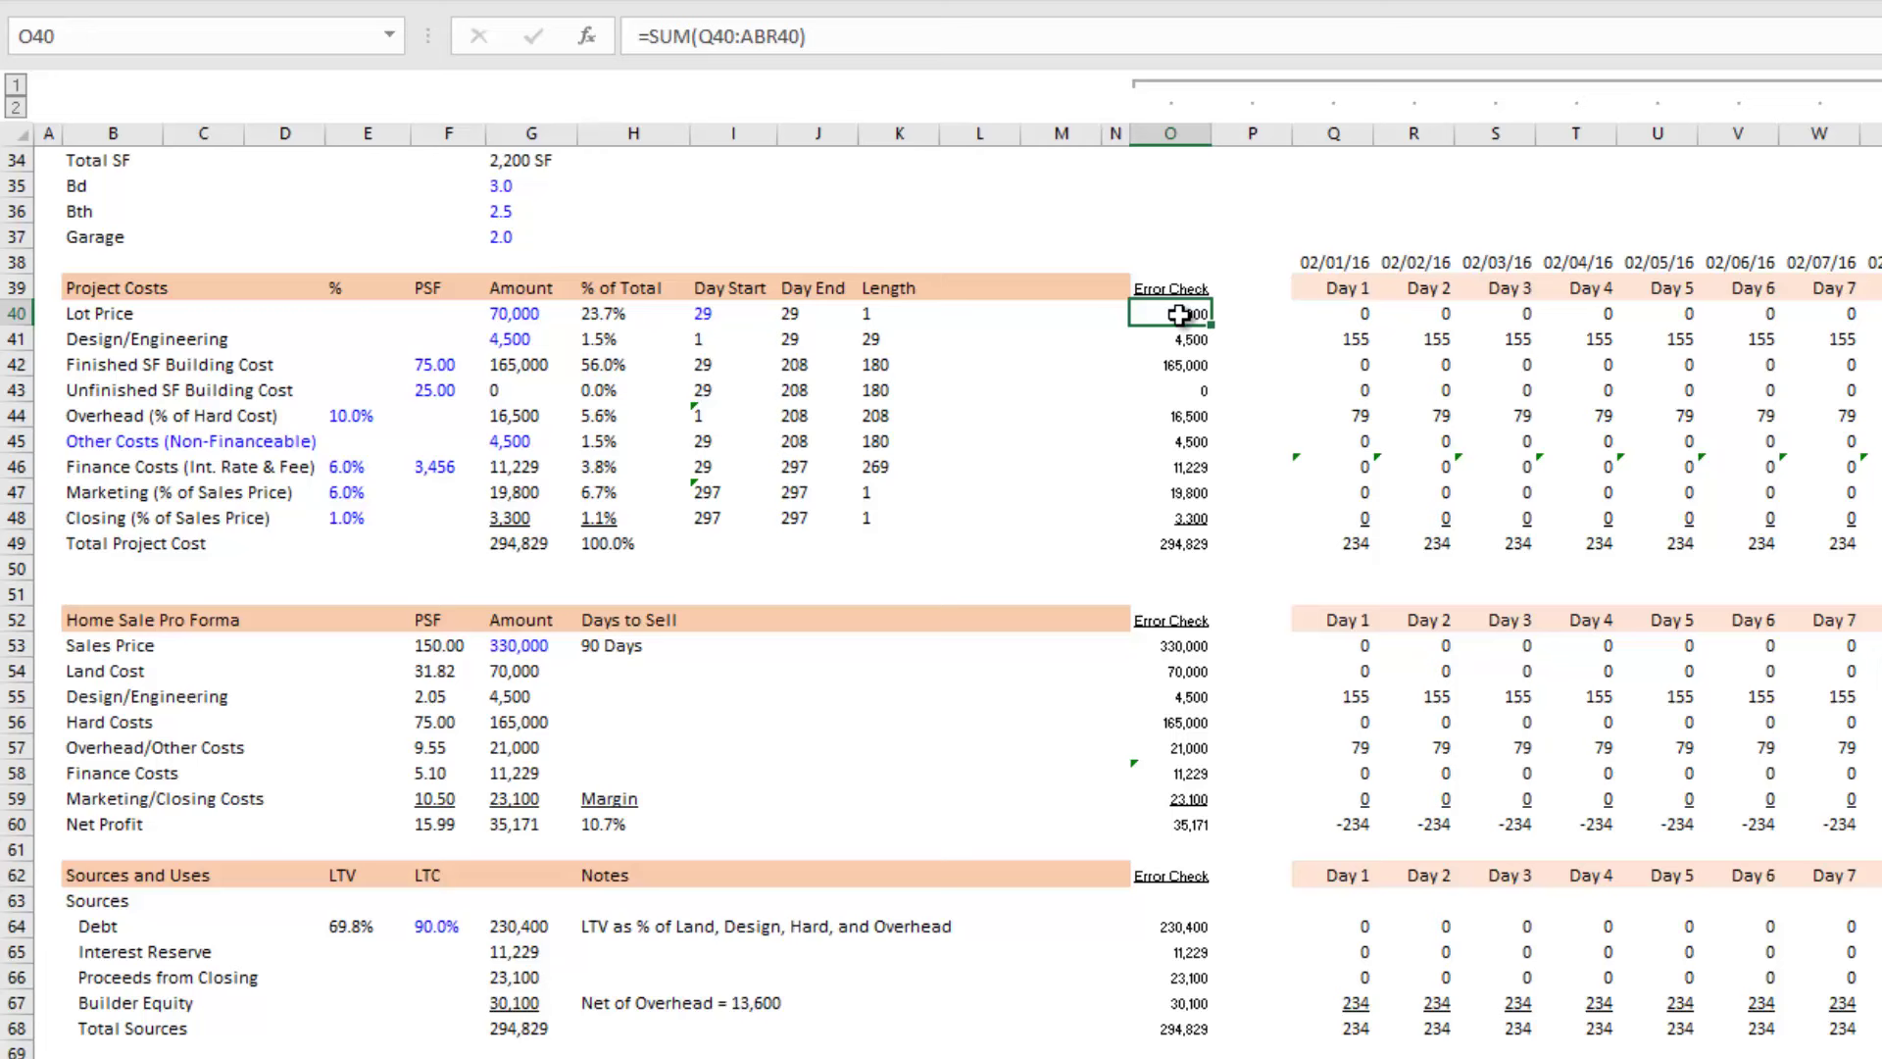
pyautogui.click(530, 316)
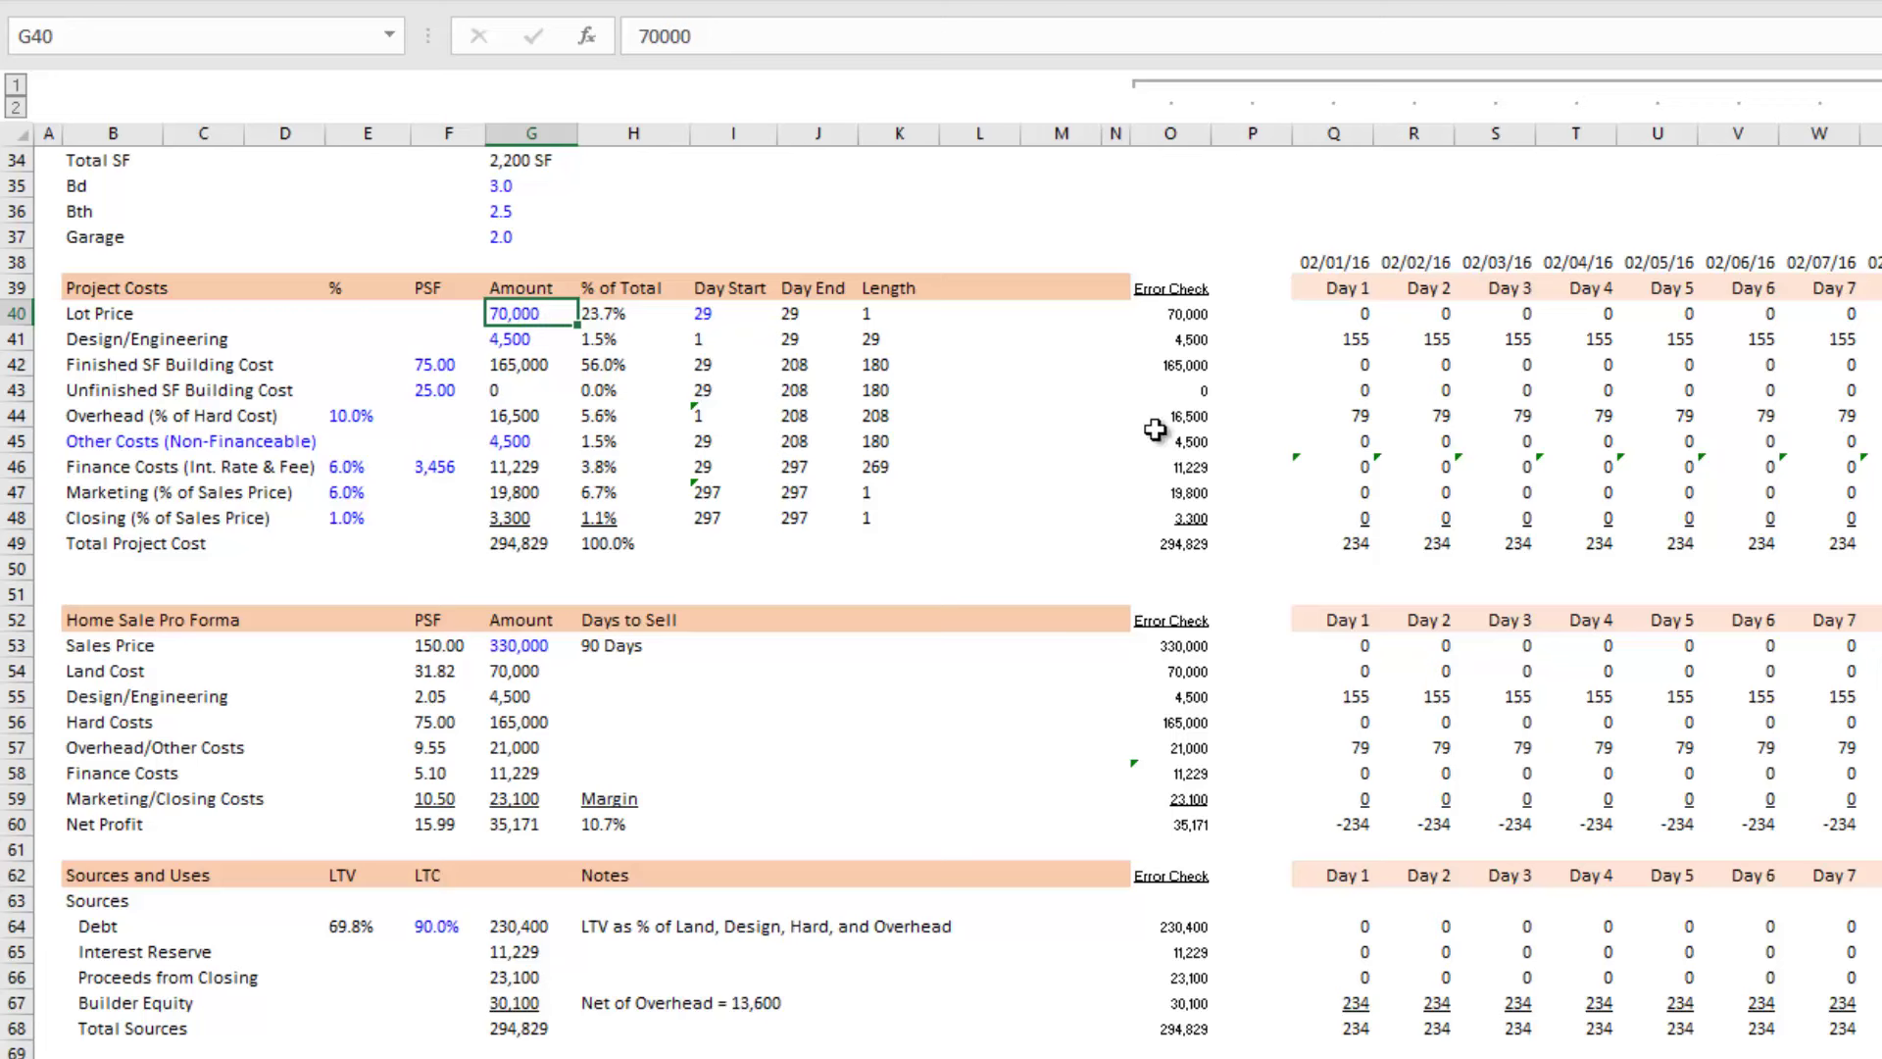
pyautogui.click(1188, 317)
pyautogui.moveTo(1182, 343); pyautogui.dragTo(1176, 500)
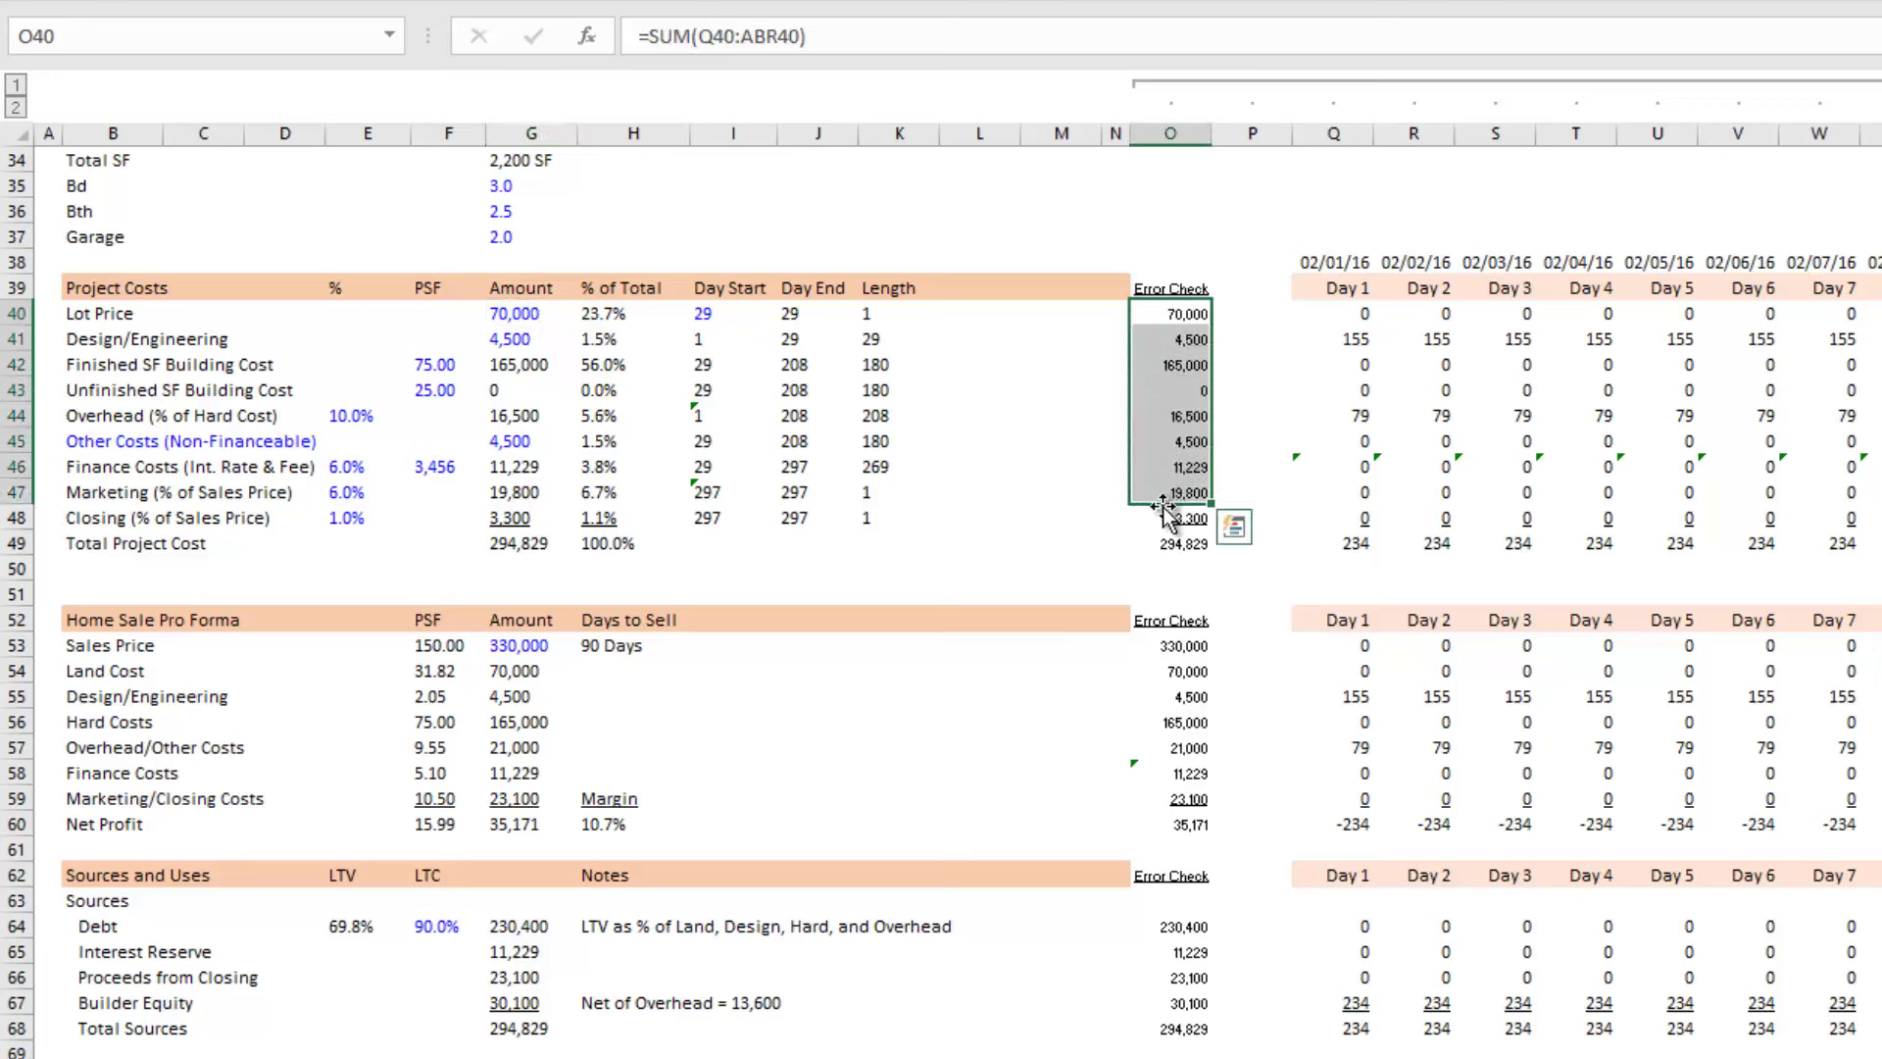
pyautogui.click(1181, 289)
pyautogui.moveTo(1181, 289); pyautogui.dragTo(1174, 366)
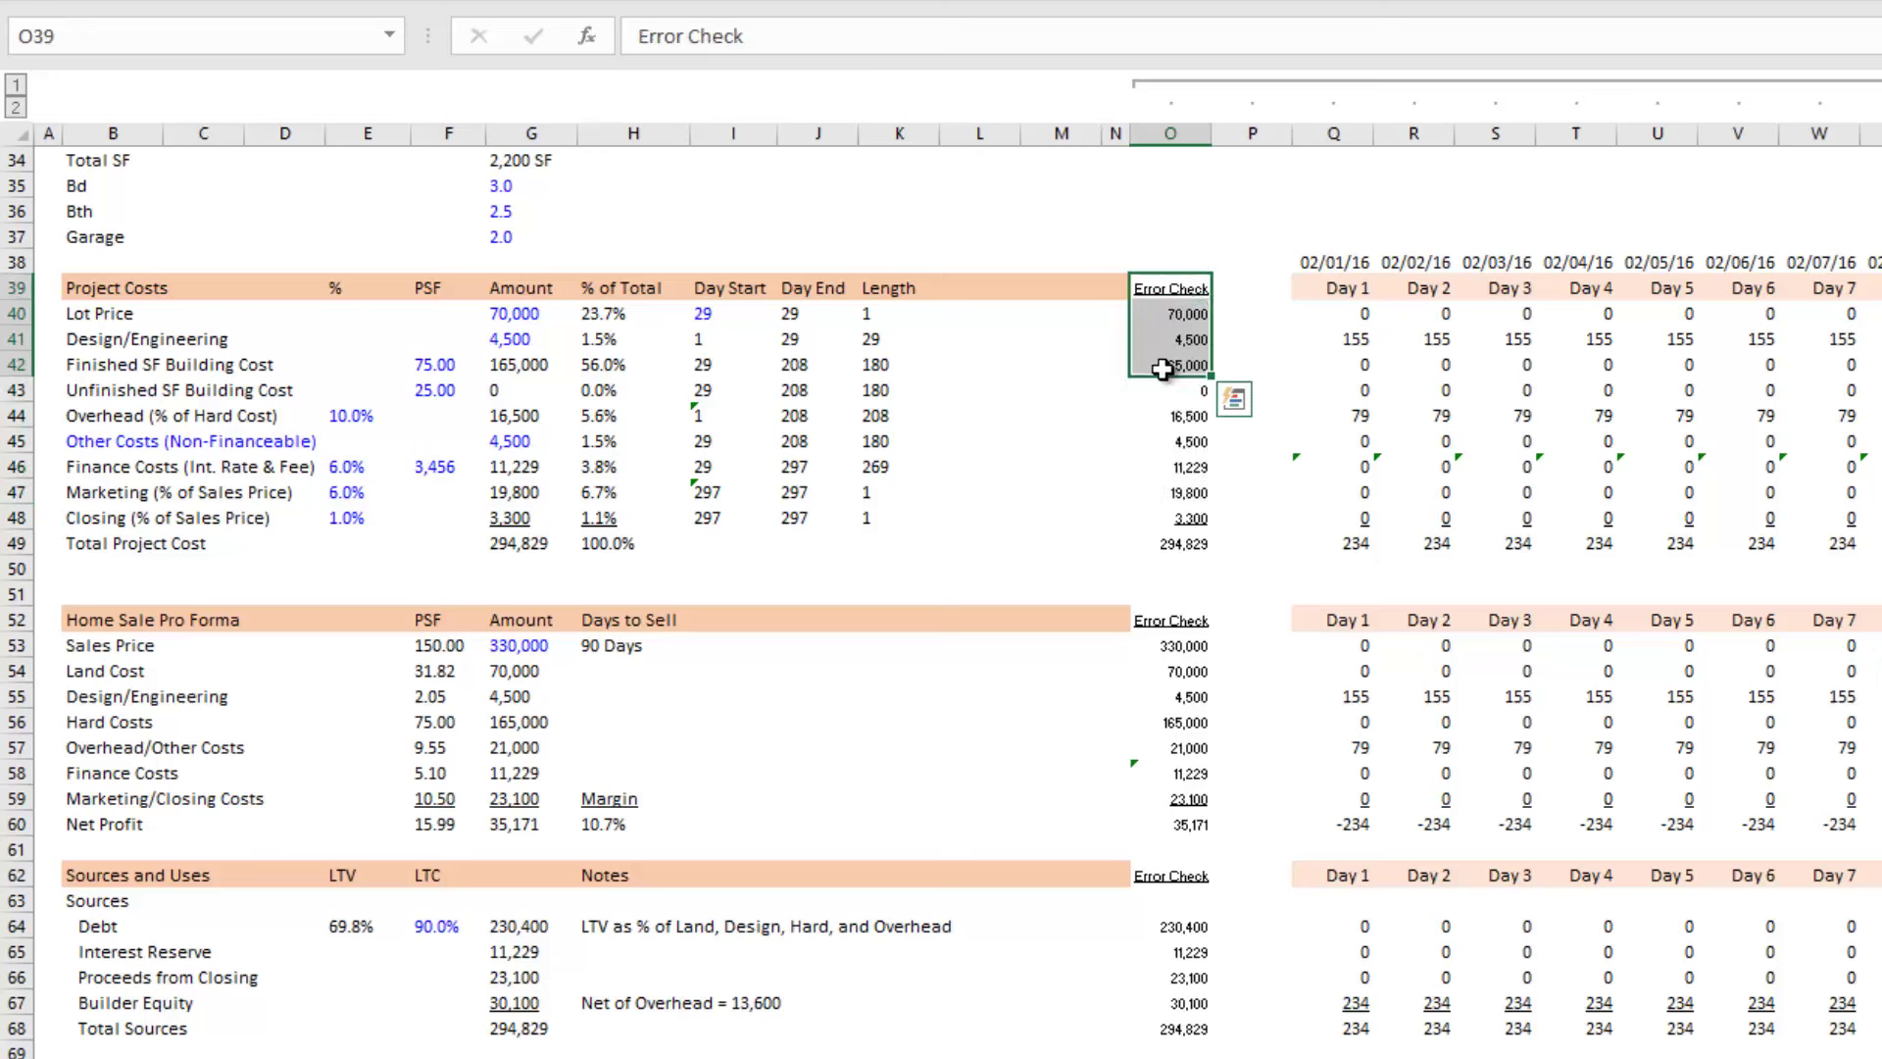
# Step: Overwrite the Day 1 Overhead amount in Q44 with 100 to test the error check in O44, and undo the entry
pyautogui.click(1182, 442)
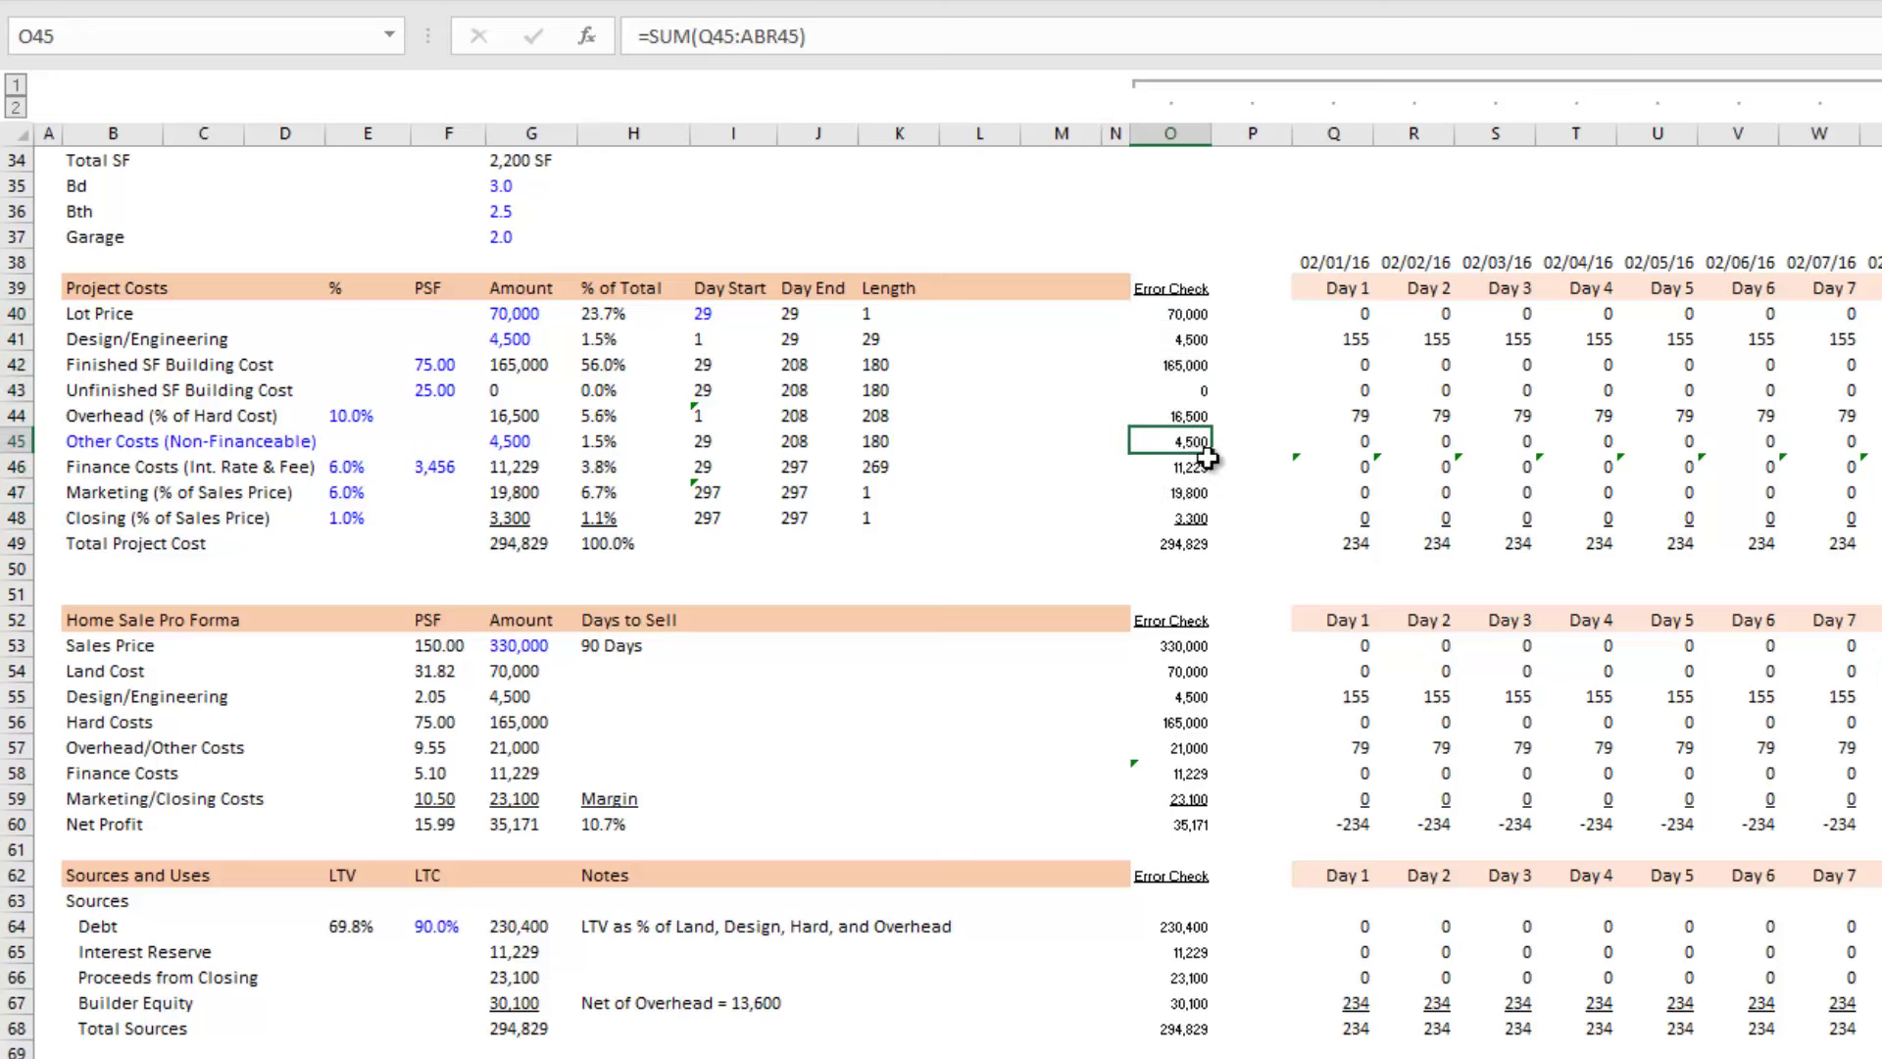
pyautogui.click(1319, 419)
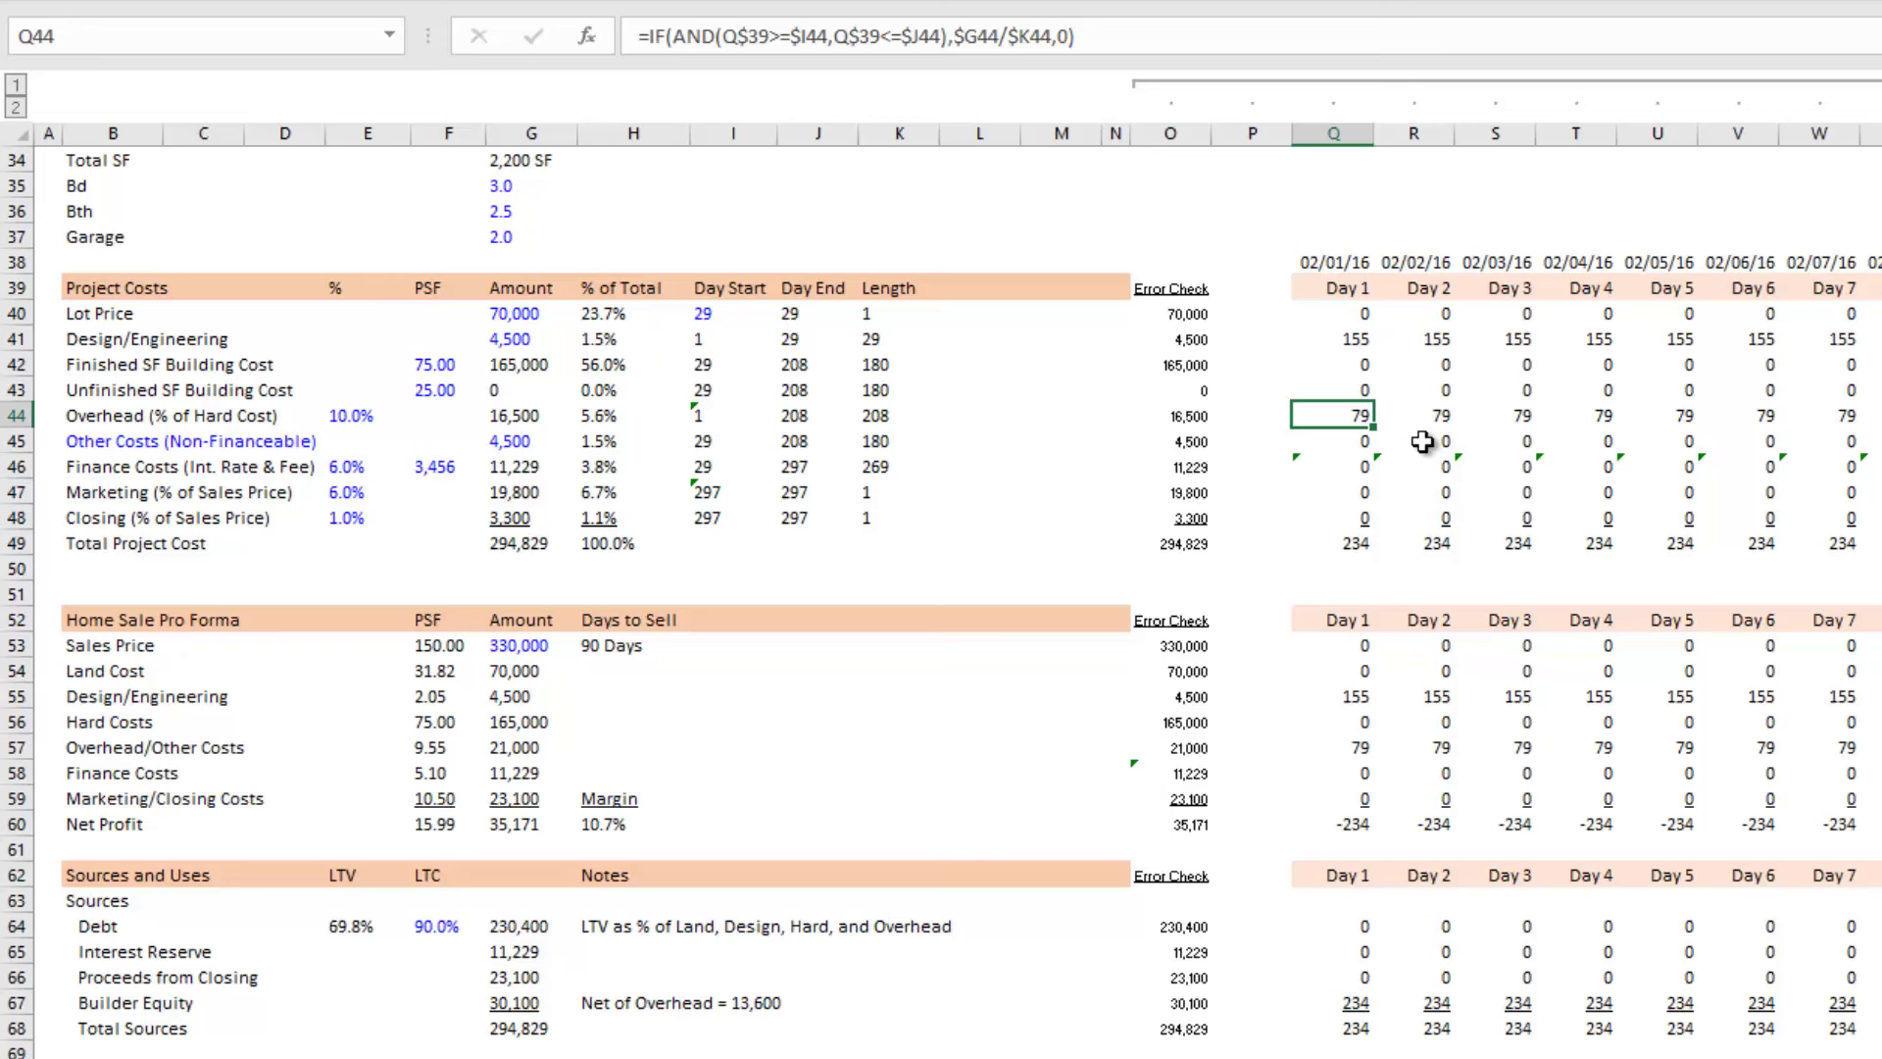
pyautogui.write('100')
pyautogui.press('Return')
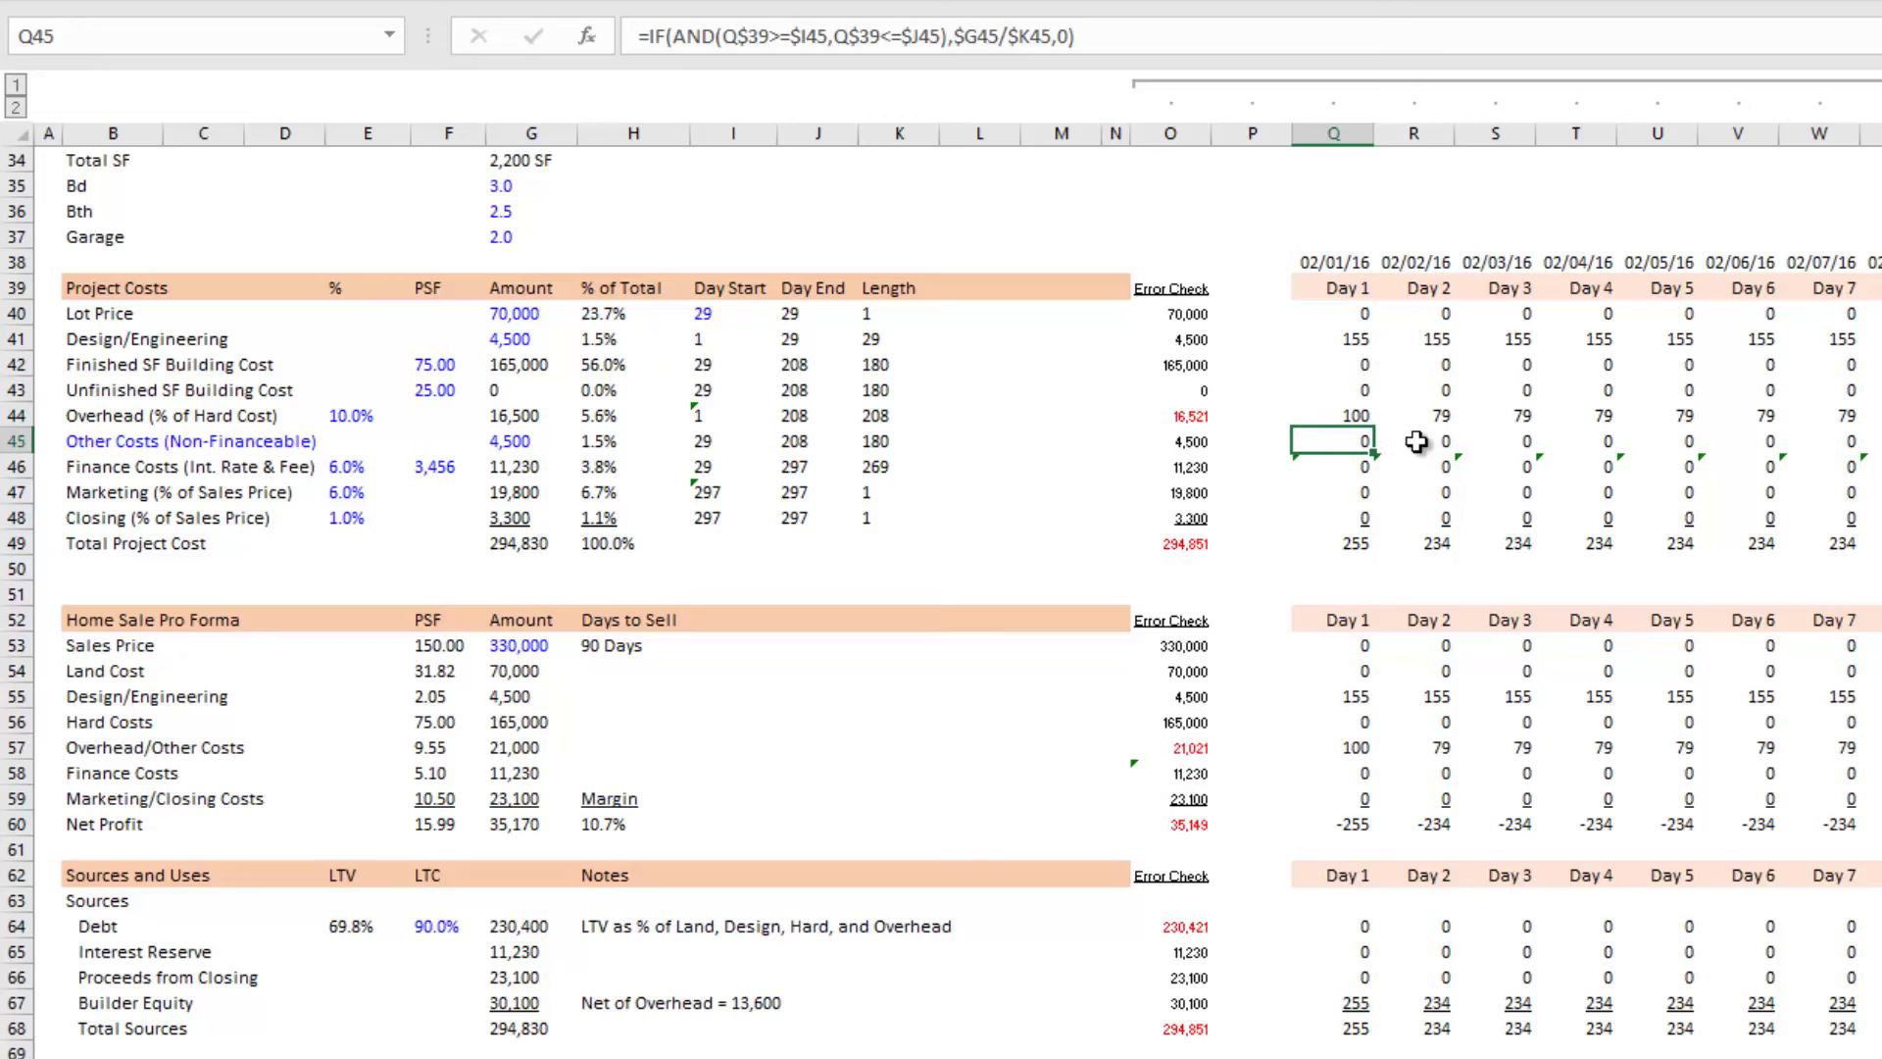
pyautogui.click(1203, 415)
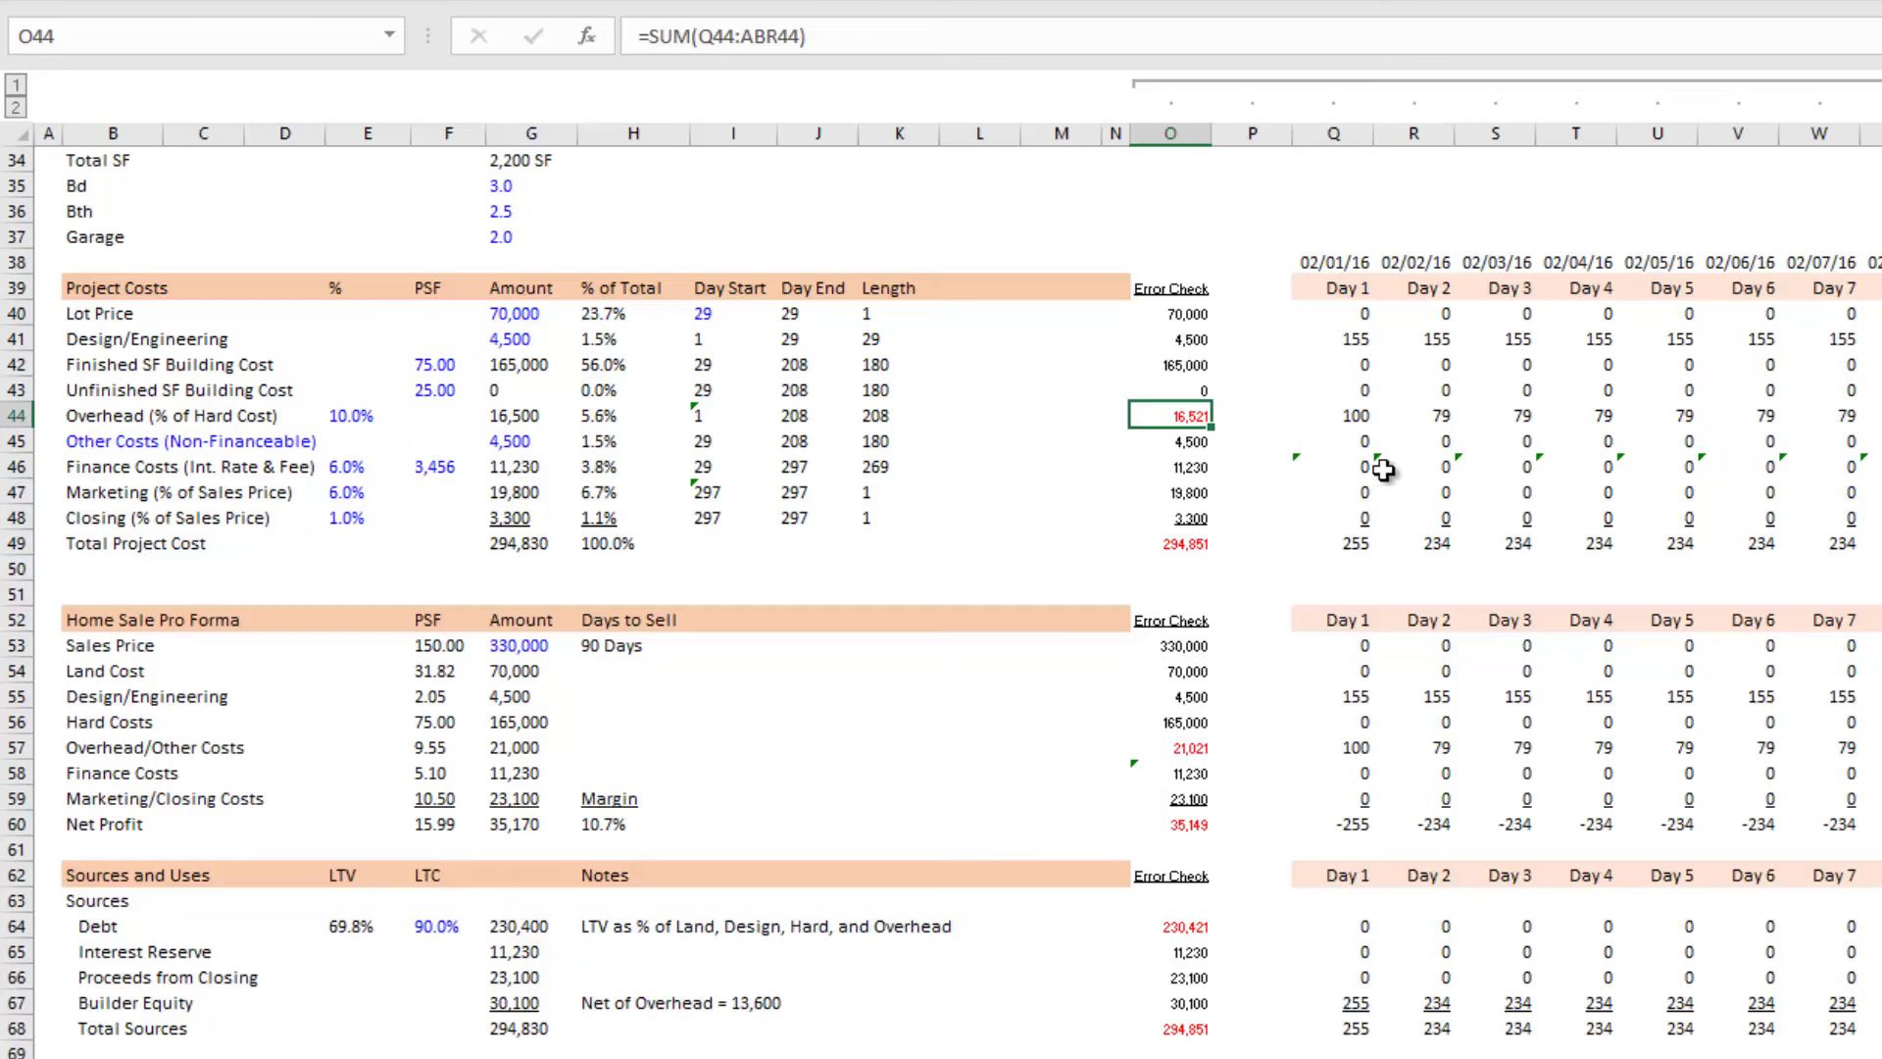
pyautogui.hotkey('ctrl', 'z')
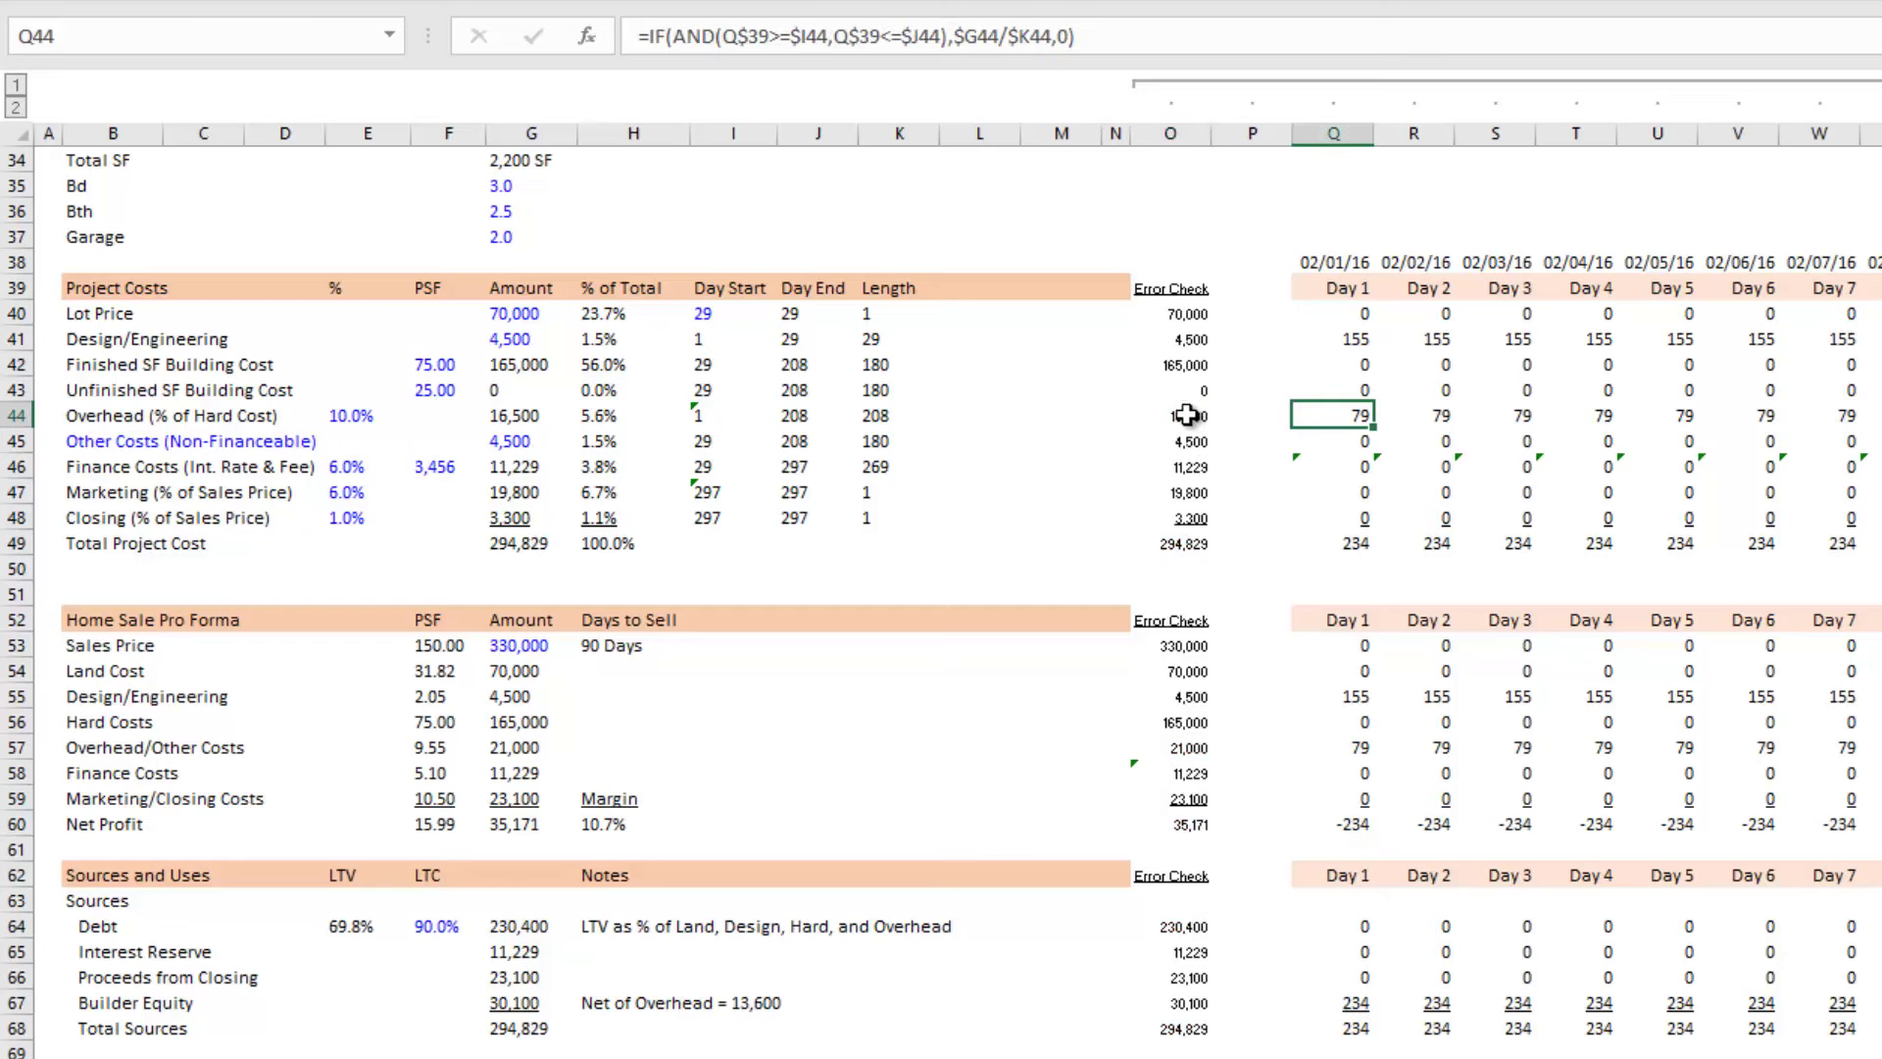
# Step: Examine the daily Design/Engineering and Sales Price rows of the Home Sale Pro Forma, comparing the Sales Price error check with the amount in G53
pyautogui.scroll(-4, 1191, 627)
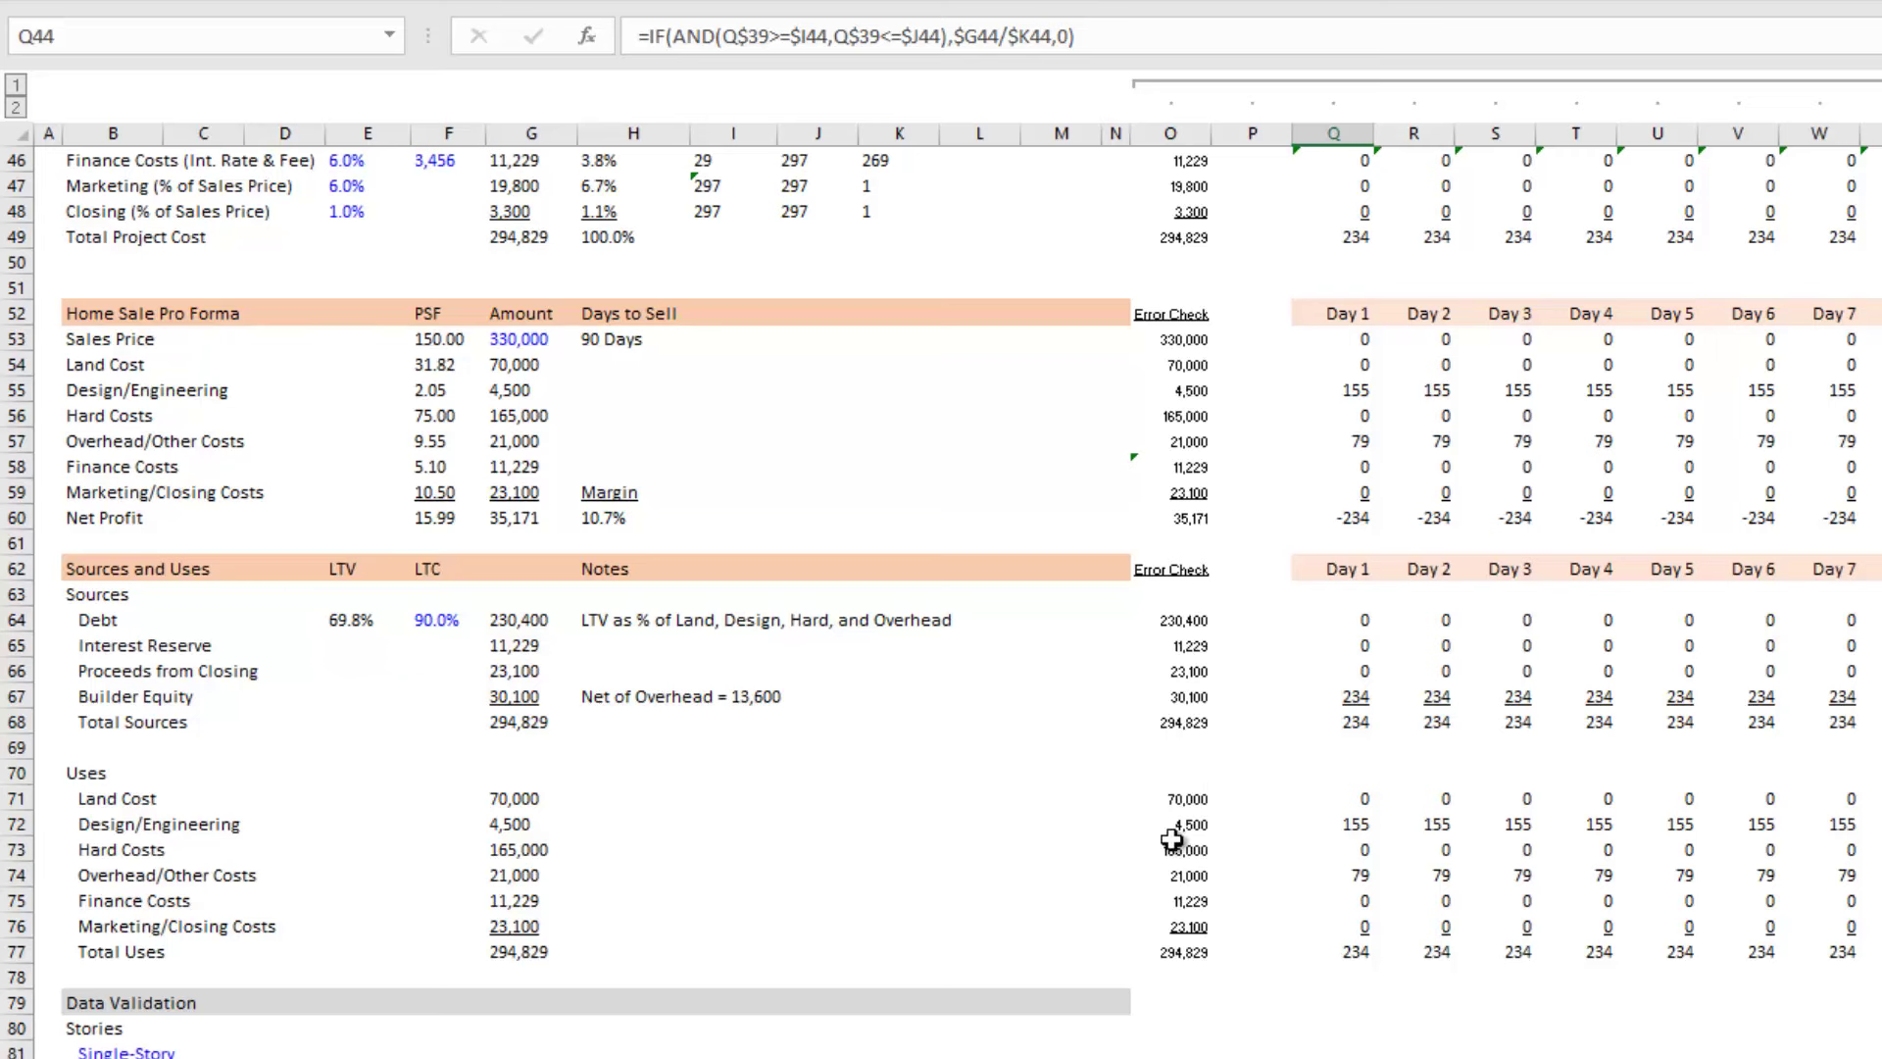
pyautogui.scroll(3, 1108, 719)
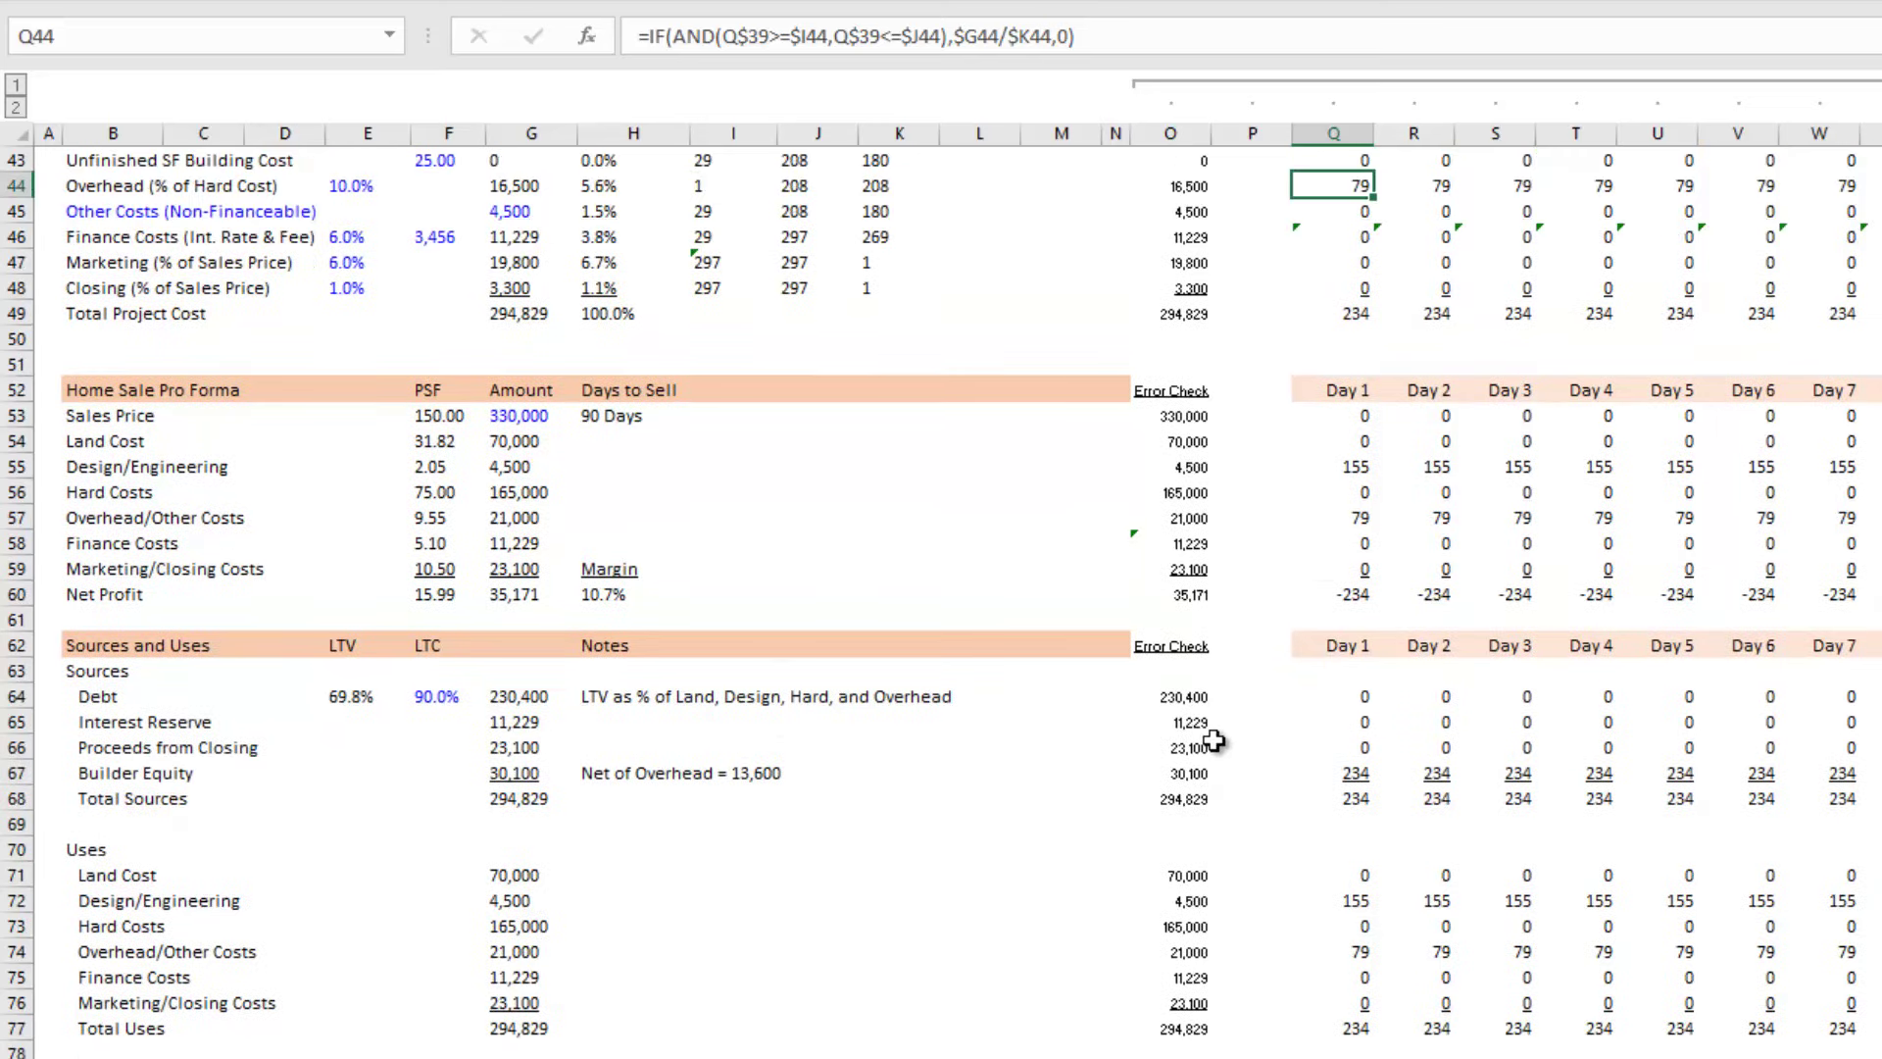
pyautogui.click(1379, 620)
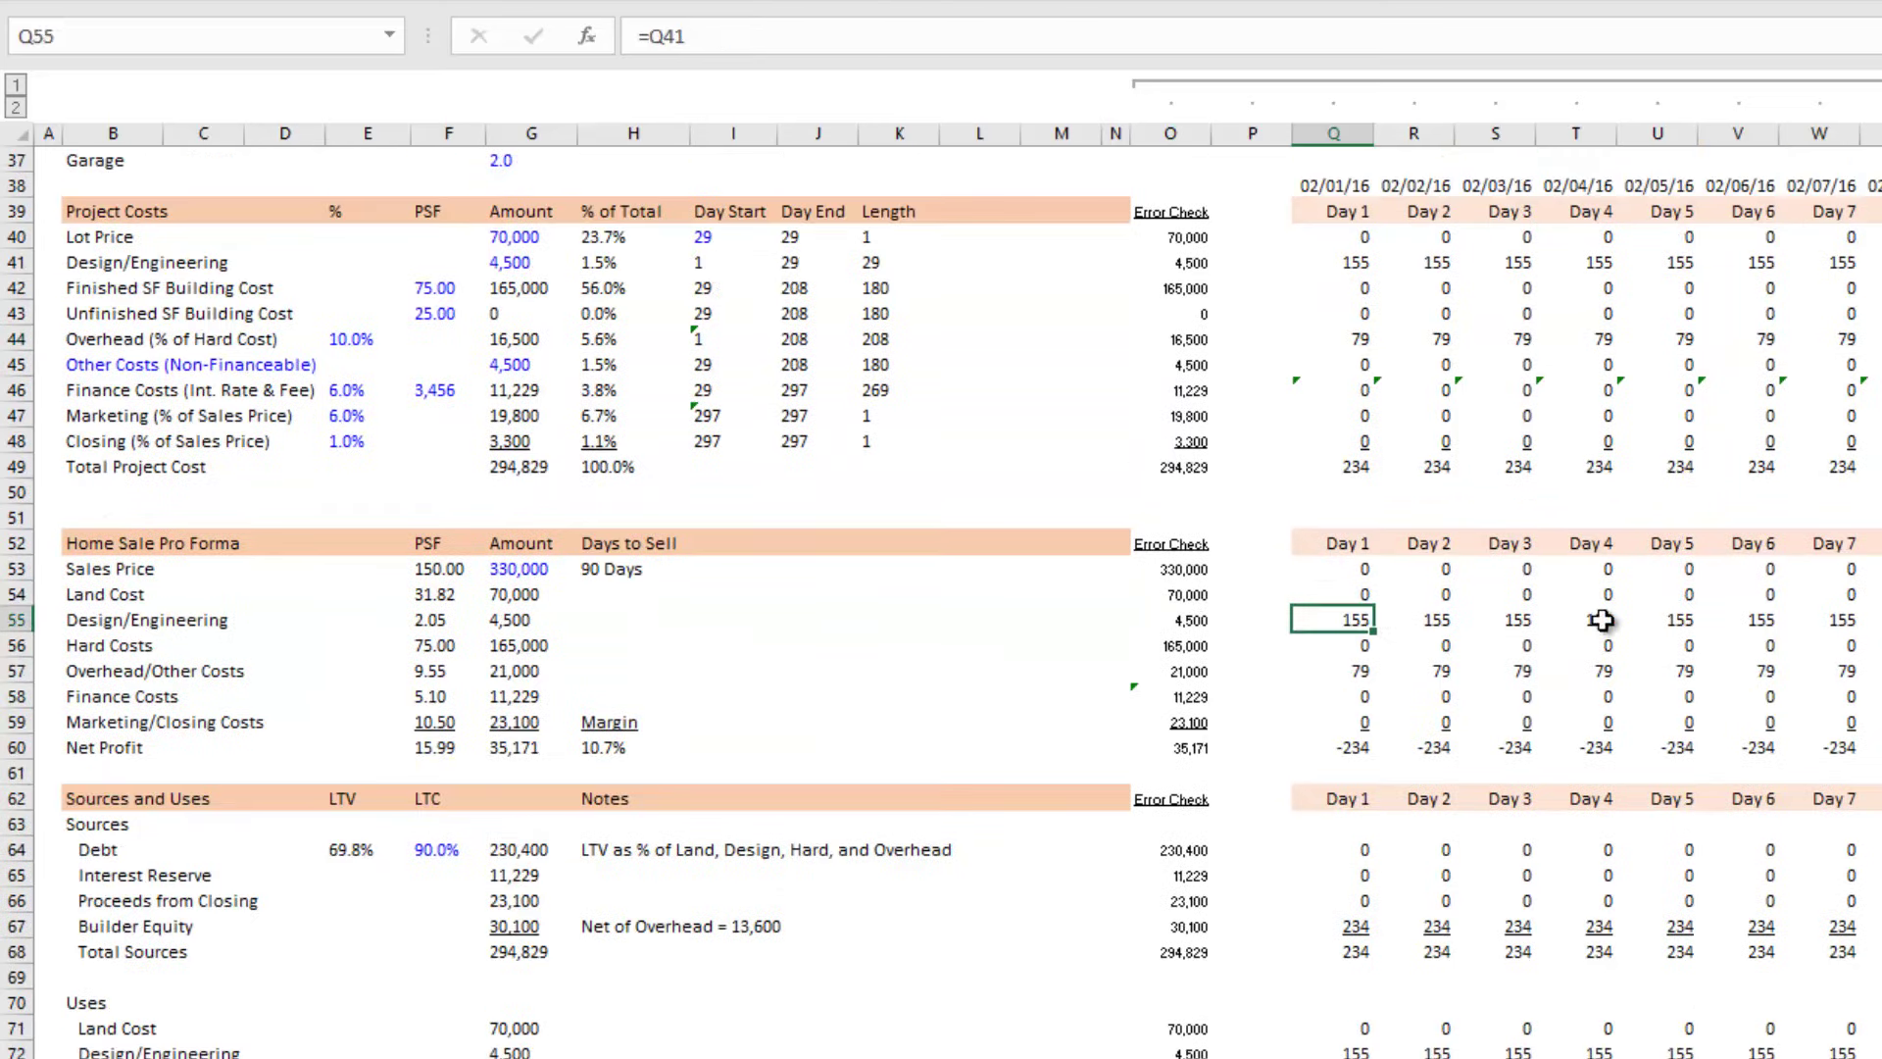
pyautogui.hotkey('shift', 'Right')
pyautogui.hotkey('shift', 'Right')
pyautogui.hotkey('shift', 'Right')
pyautogui.hotkey('shift', 'Right')
pyautogui.hotkey('shift', 'Right')
pyautogui.hotkey('shift', 'Right')
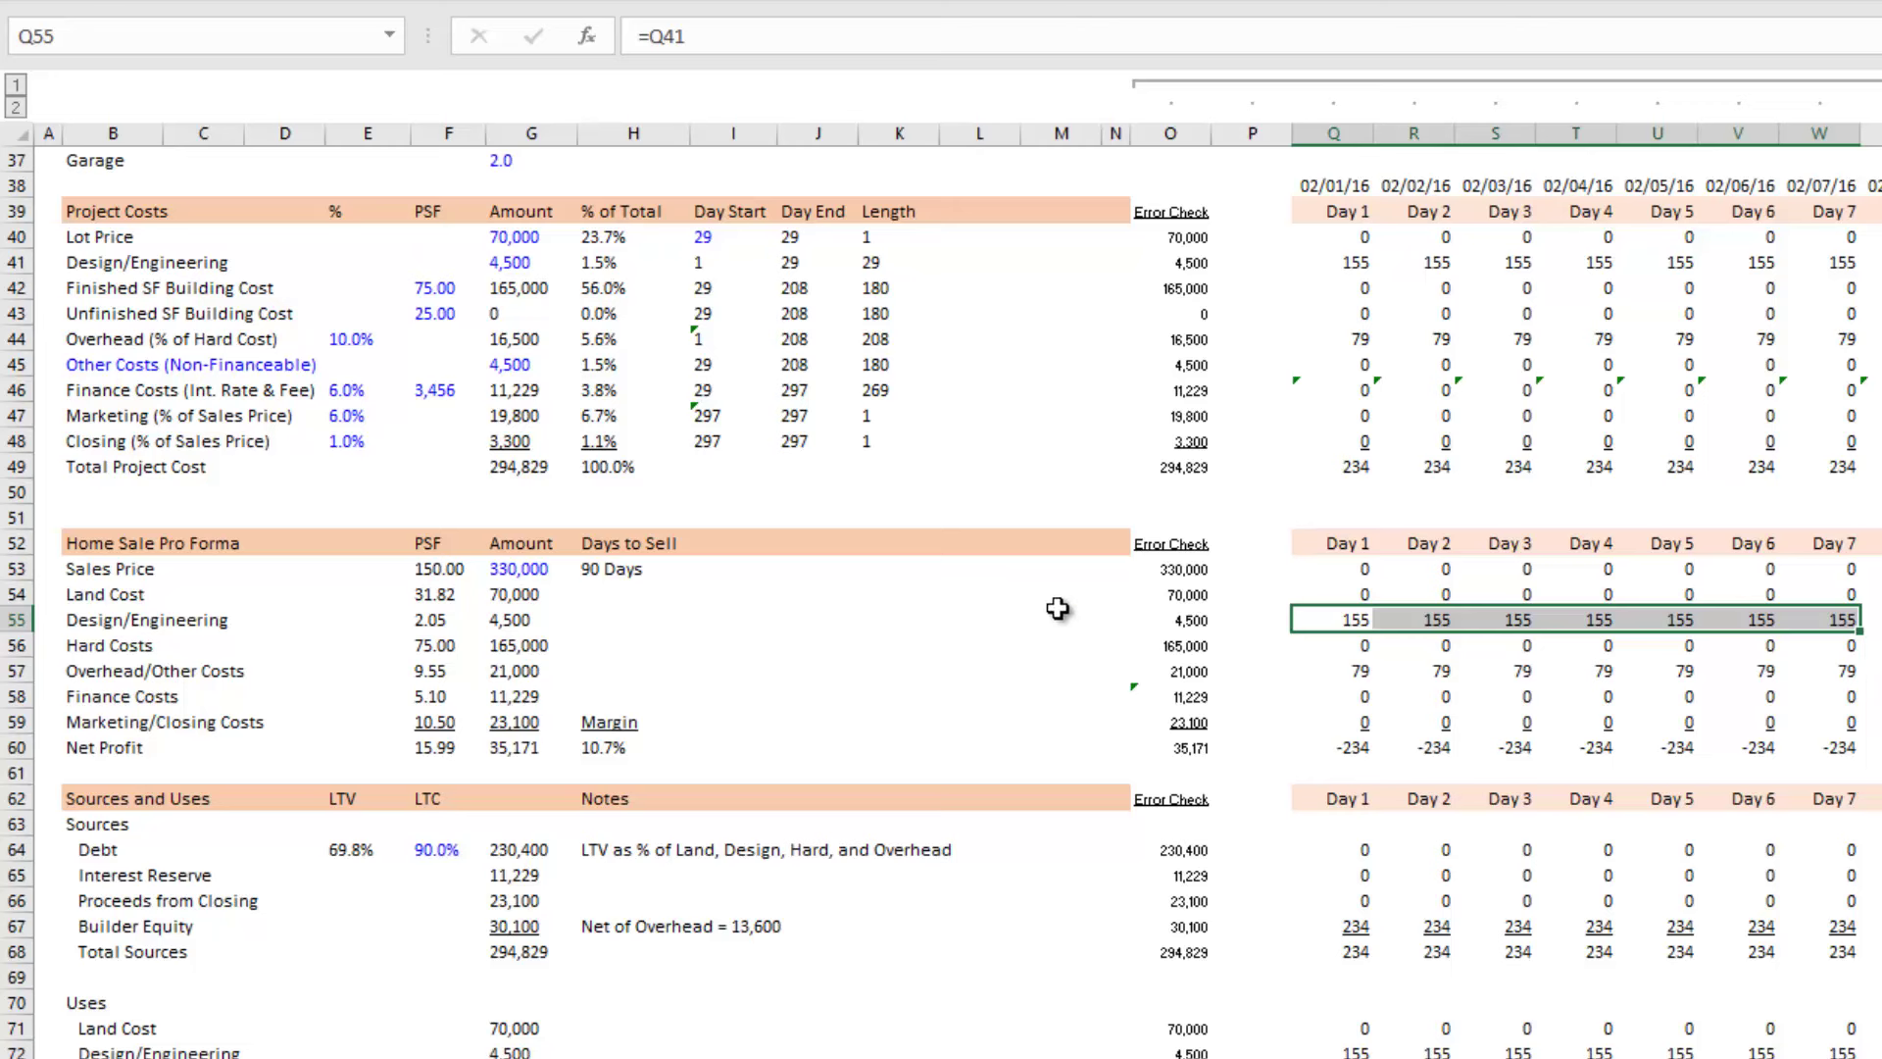
pyautogui.moveTo(1332, 563); pyautogui.dragTo(1867, 542)
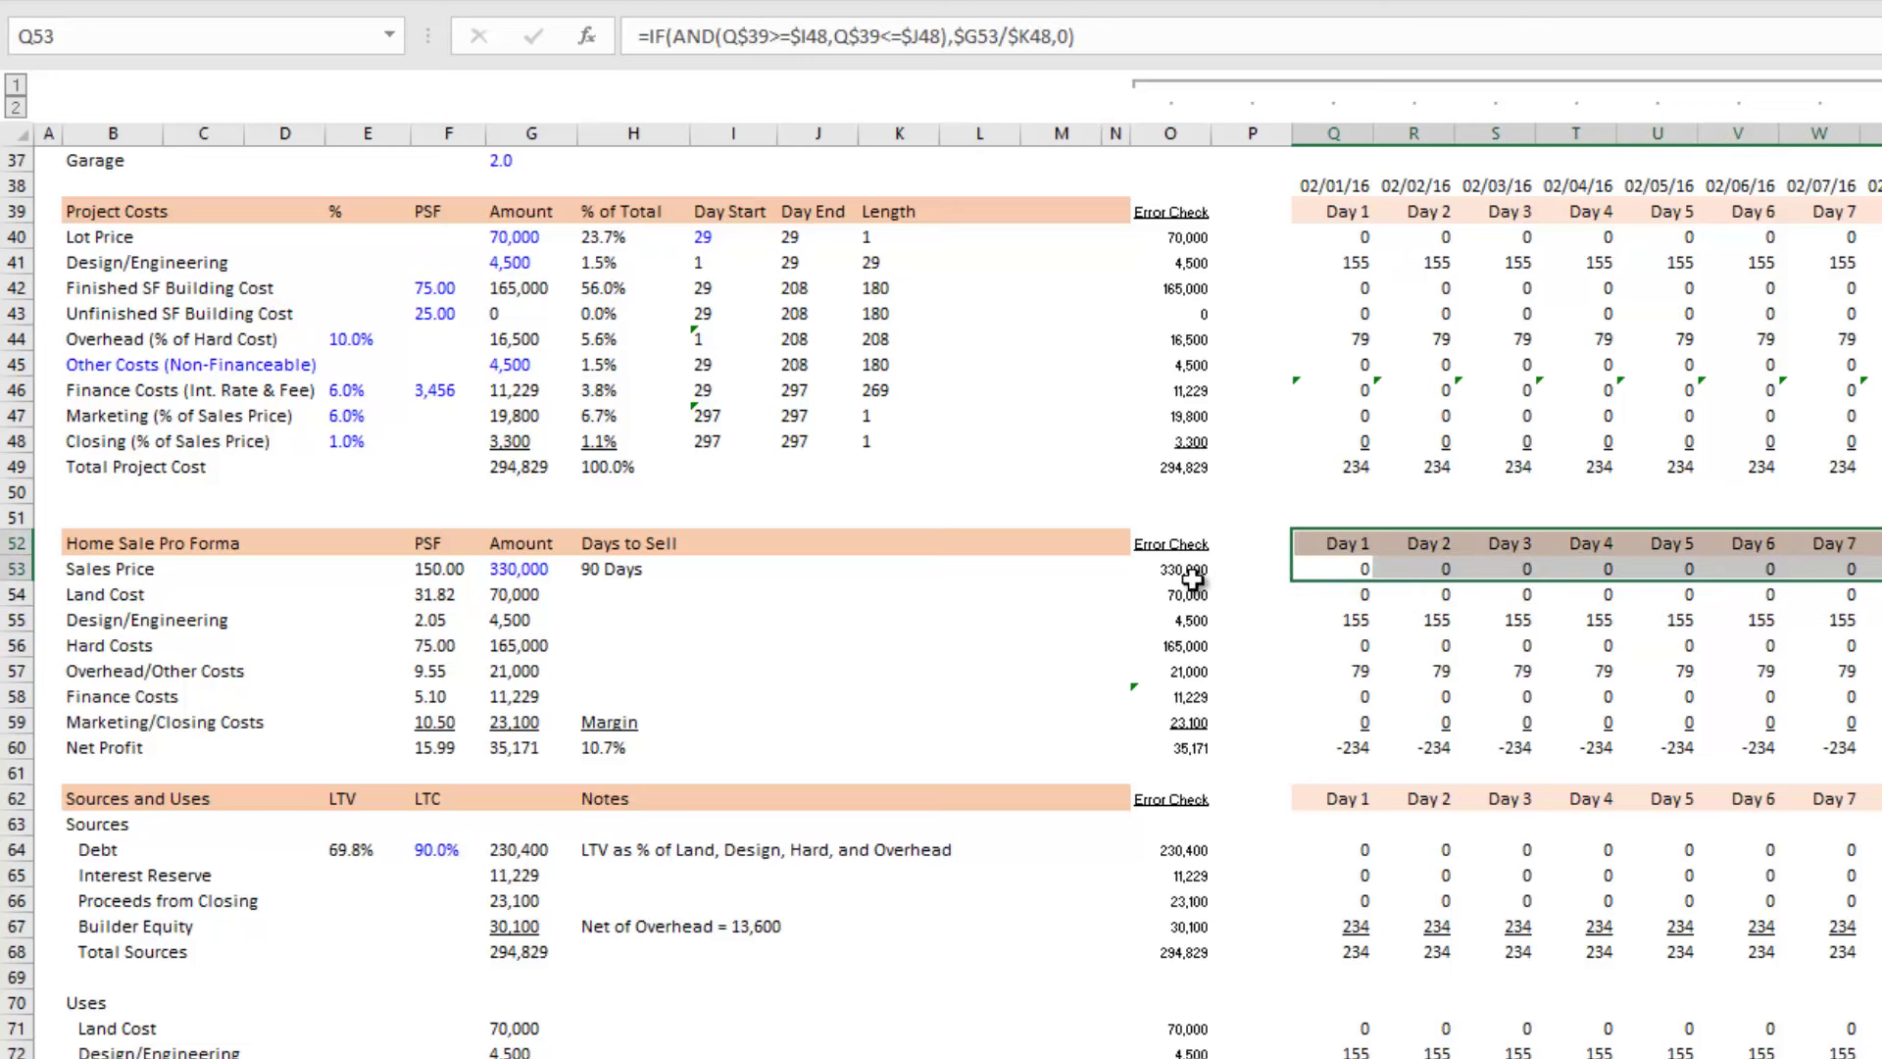
pyautogui.click(512, 577)
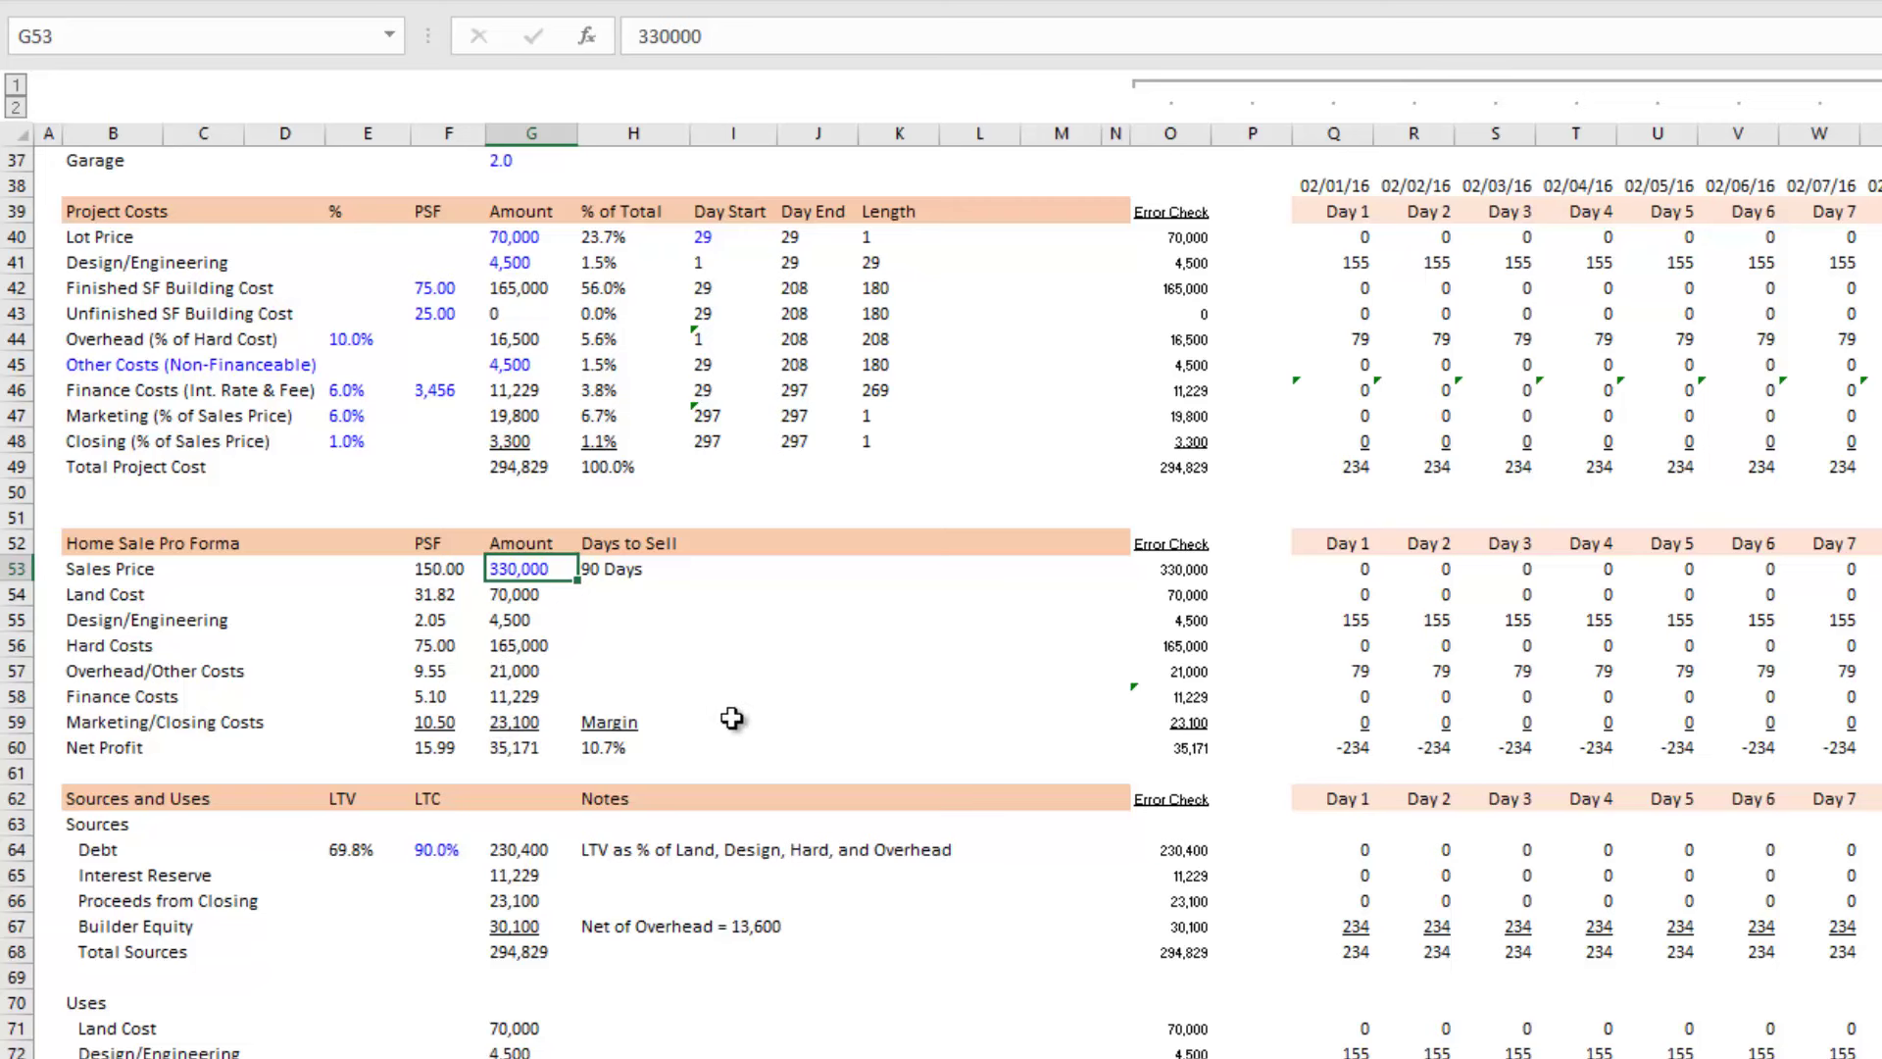
# Step: Collapse the grouped daily cash flow columns and return to cell A1 at the start of the pro forma
pyautogui.click(15, 88)
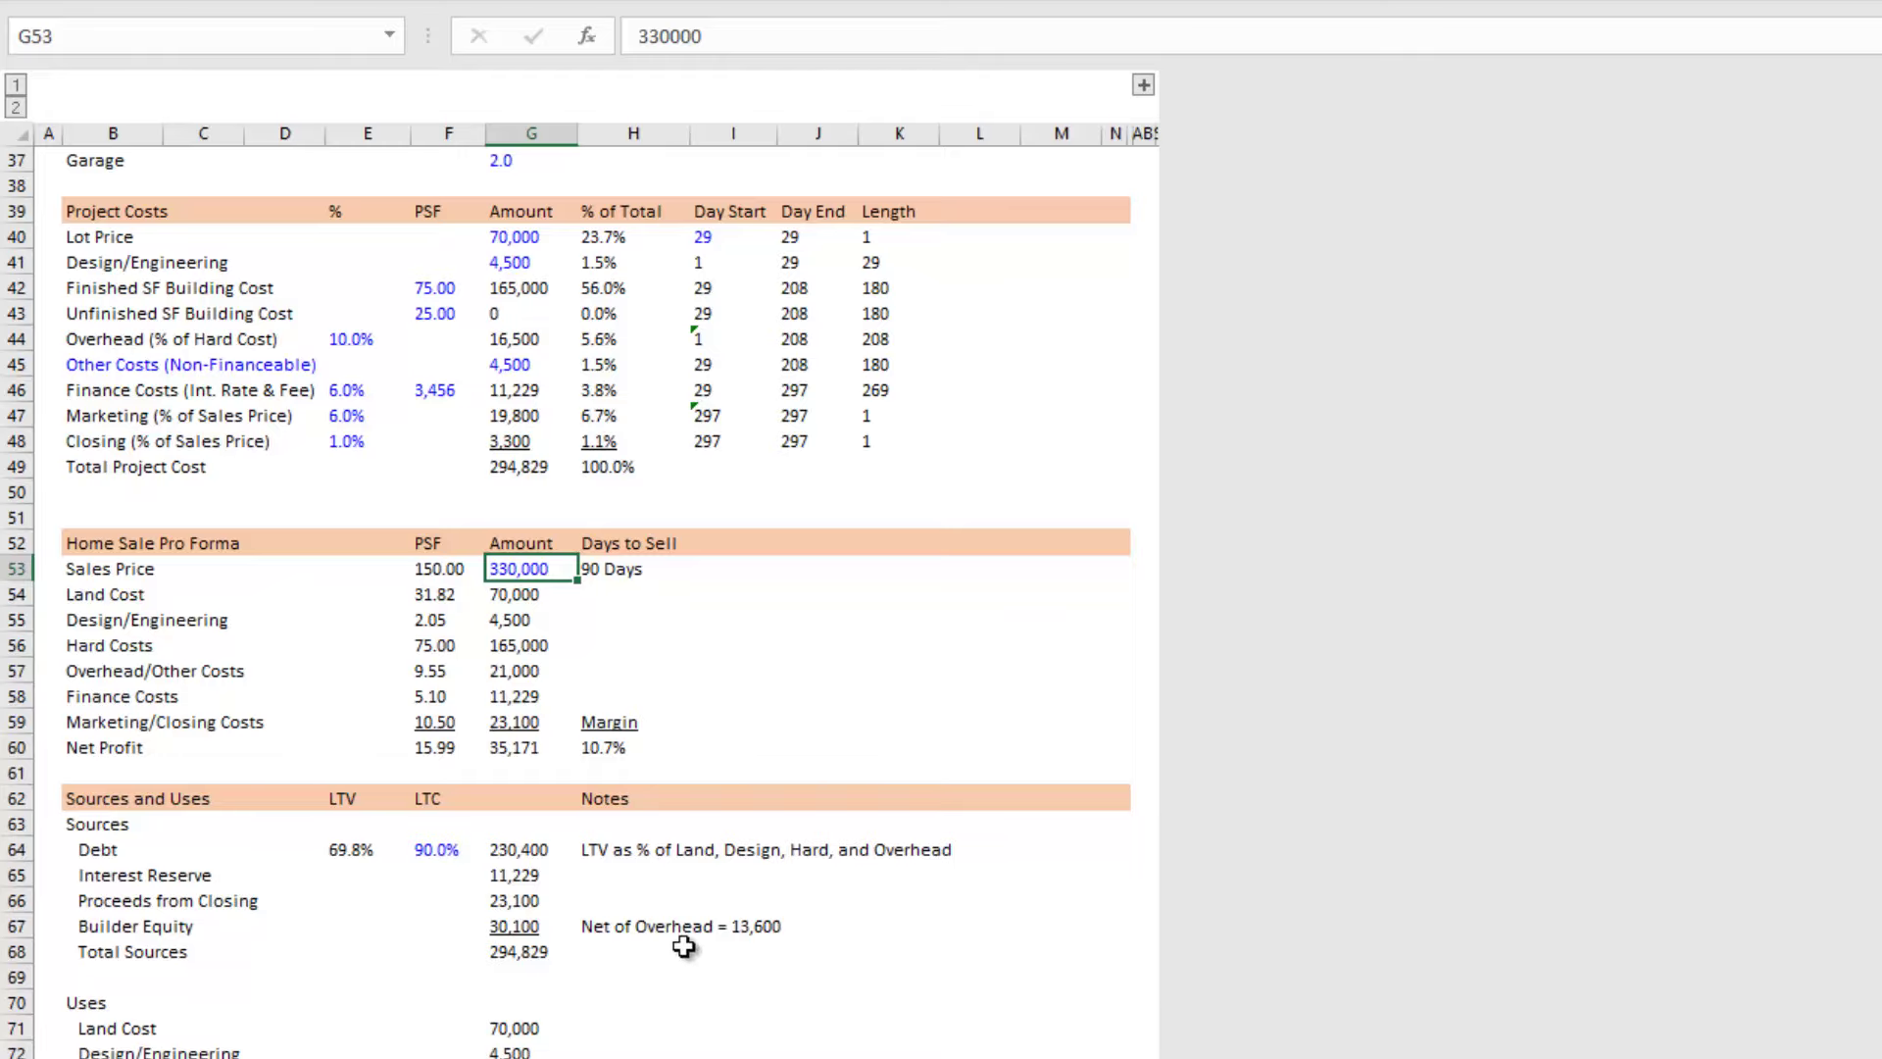
pyautogui.scroll(12, 600, 747)
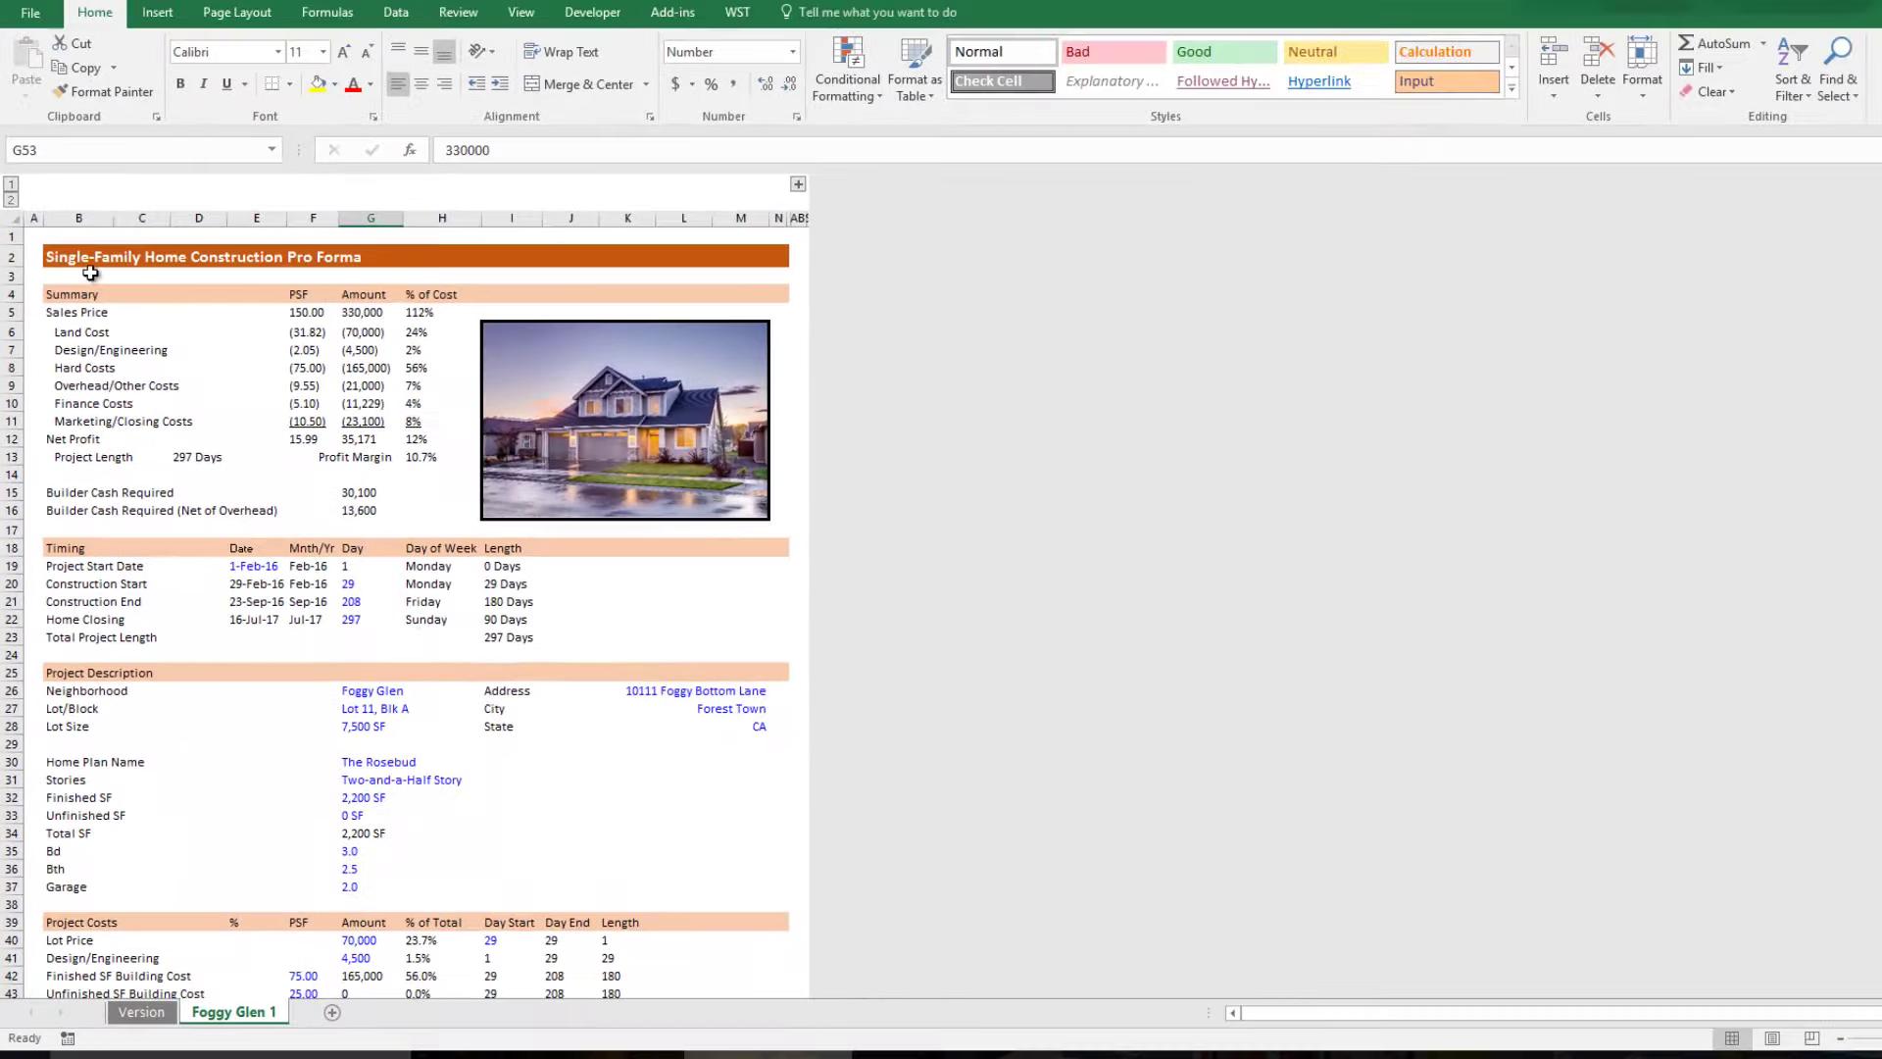
pyautogui.click(35, 234)
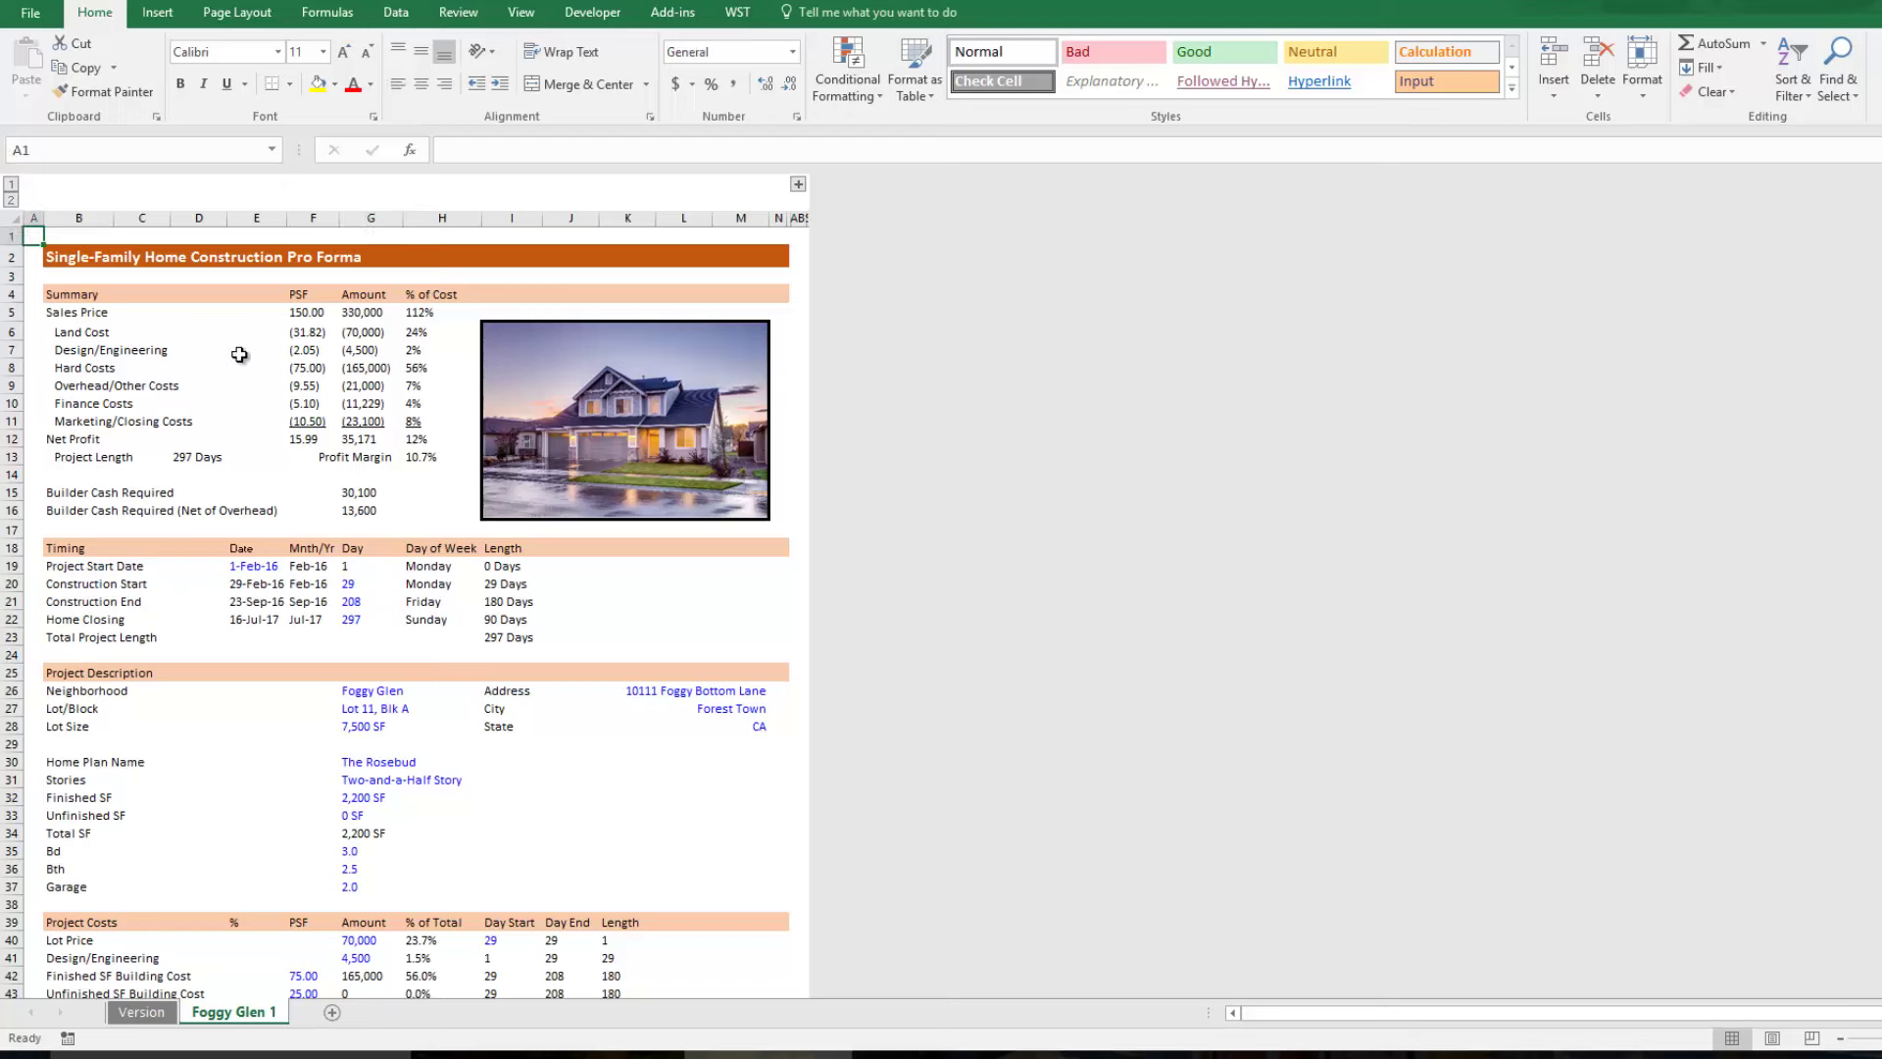